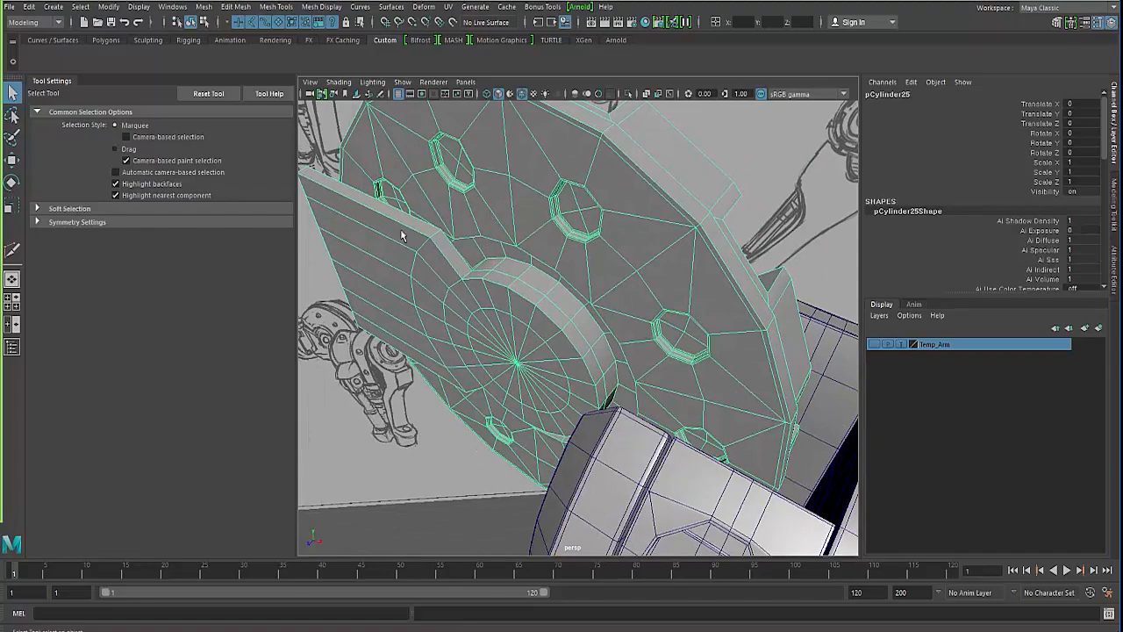
# Step: Isolate the selected bolted disc mesh with its arm plate so only it shows in the viewport
pyautogui.keyDown('alt'); pyautogui.moveTo(351, 241); pyautogui.dragTo(390, 229); pyautogui.keyUp('alt')
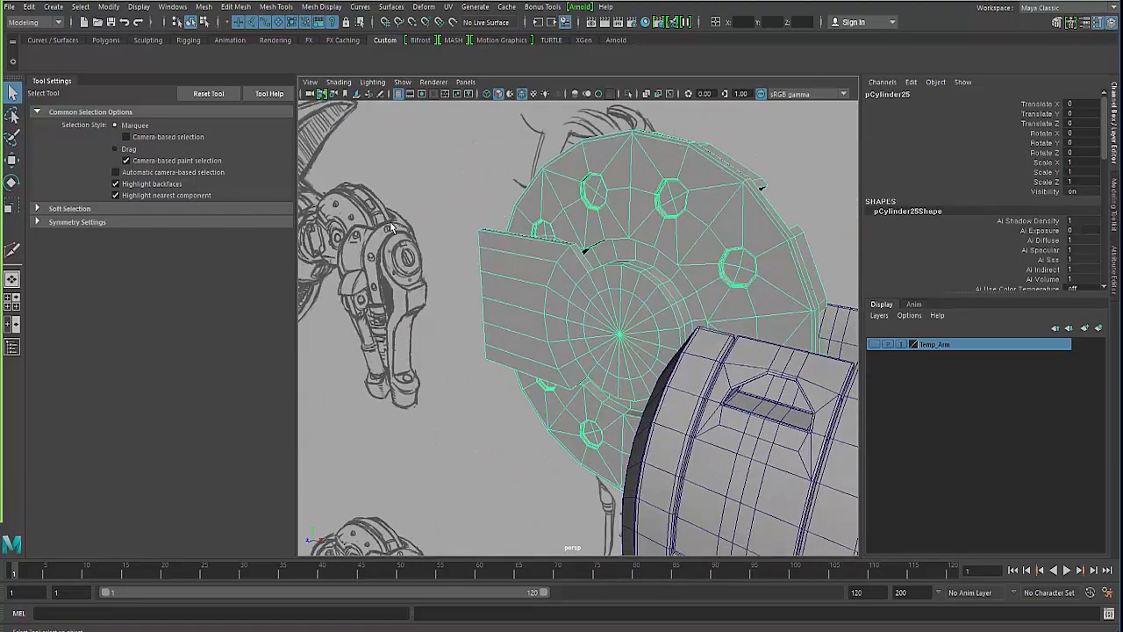
pyautogui.keyDown('alt'); pyautogui.moveTo(488, 261); pyautogui.dragTo(536, 278); pyautogui.keyUp('alt')
pyautogui.scroll(5, 500, 267)
pyautogui.moveTo(536, 278); pyautogui.dragTo(526, 220, button='right')
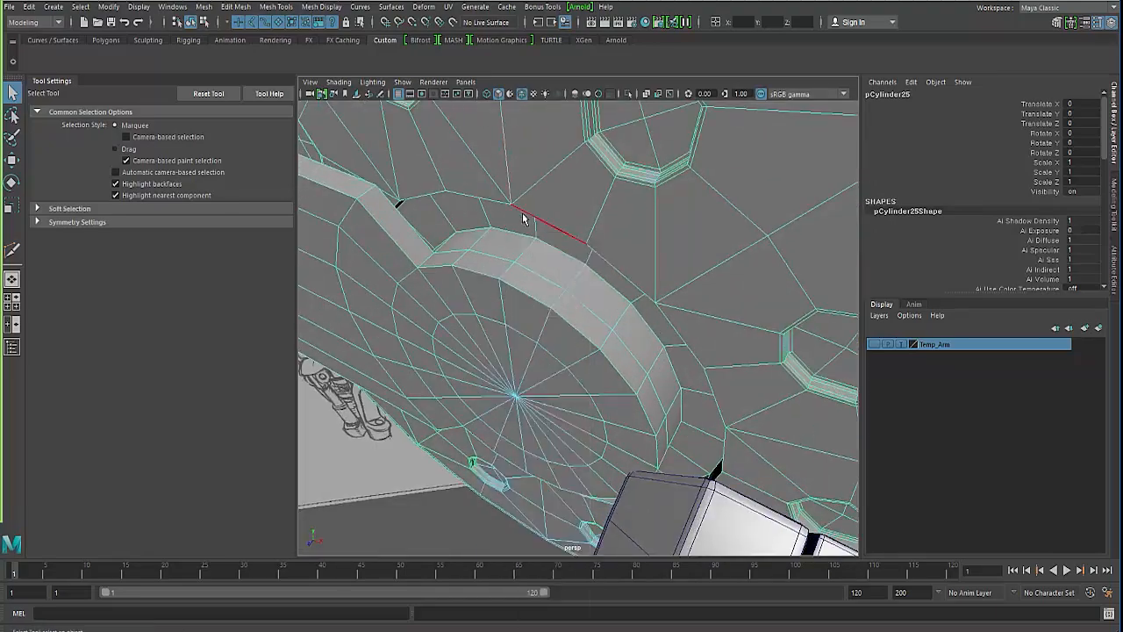
pyautogui.click(518, 233)
pyautogui.keyDown('alt'); pyautogui.moveTo(511, 260); pyautogui.dragTo(538, 307); pyautogui.keyUp('alt')
pyautogui.moveTo(535, 279); pyautogui.dragTo(567, 247, button='right')
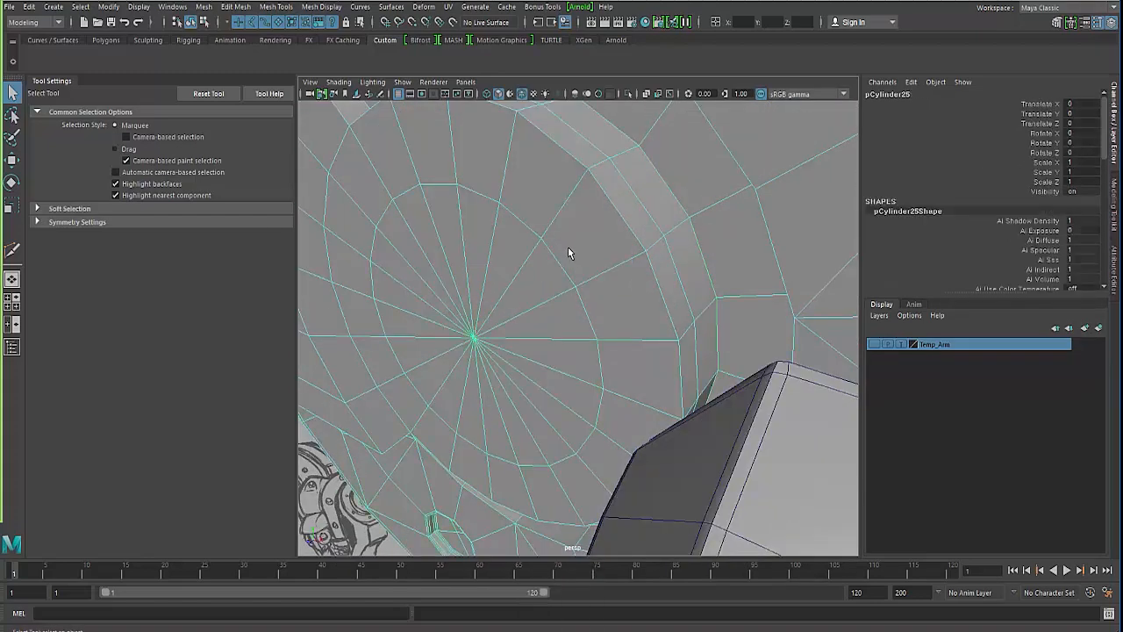
pyautogui.click(627, 93)
# Step: Select the edge loop where the raised round hub meets the disc and detach the mesh along it
pyautogui.moveTo(526, 193)
pyautogui.keyDown('alt'); pyautogui.mouseDown()
pyautogui.moveTo(469, 167)
pyautogui.moveTo(534, 203)
pyautogui.mouseUp(); pyautogui.keyUp('alt')
pyautogui.moveTo(533, 203); pyautogui.dragTo(538, 172, button='right')
pyautogui.keyDown('alt'); pyautogui.moveTo(497, 217); pyautogui.dragTo(480, 261); pyautogui.keyUp('alt')
pyautogui.press('4')
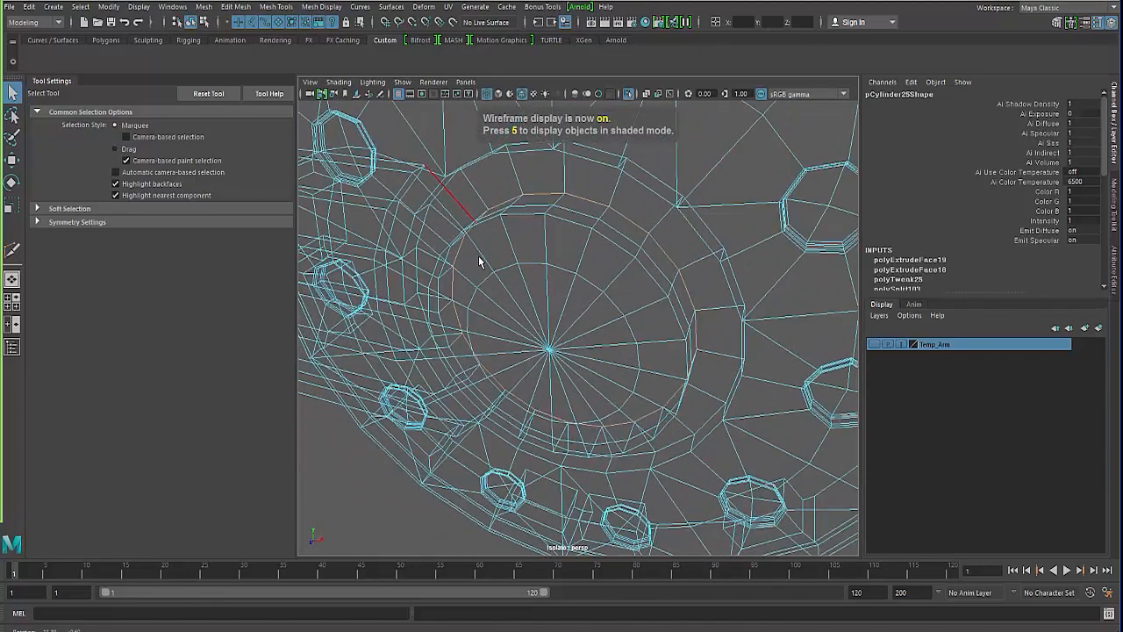
pyautogui.press('5')
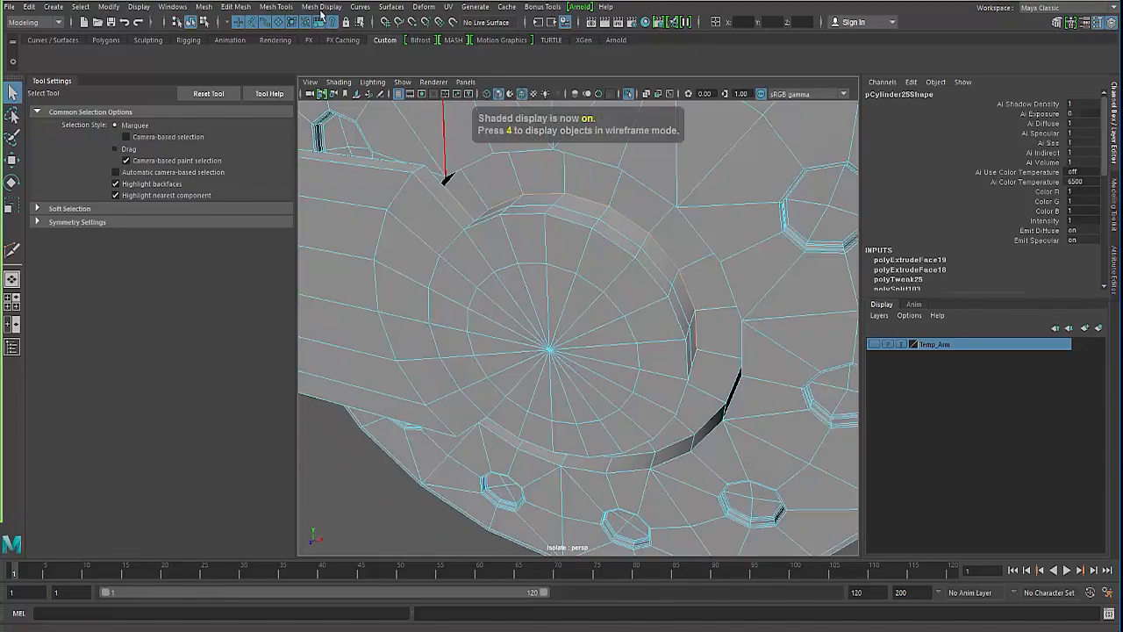
pyautogui.click(273, 6)
pyautogui.moveTo(231, 8)
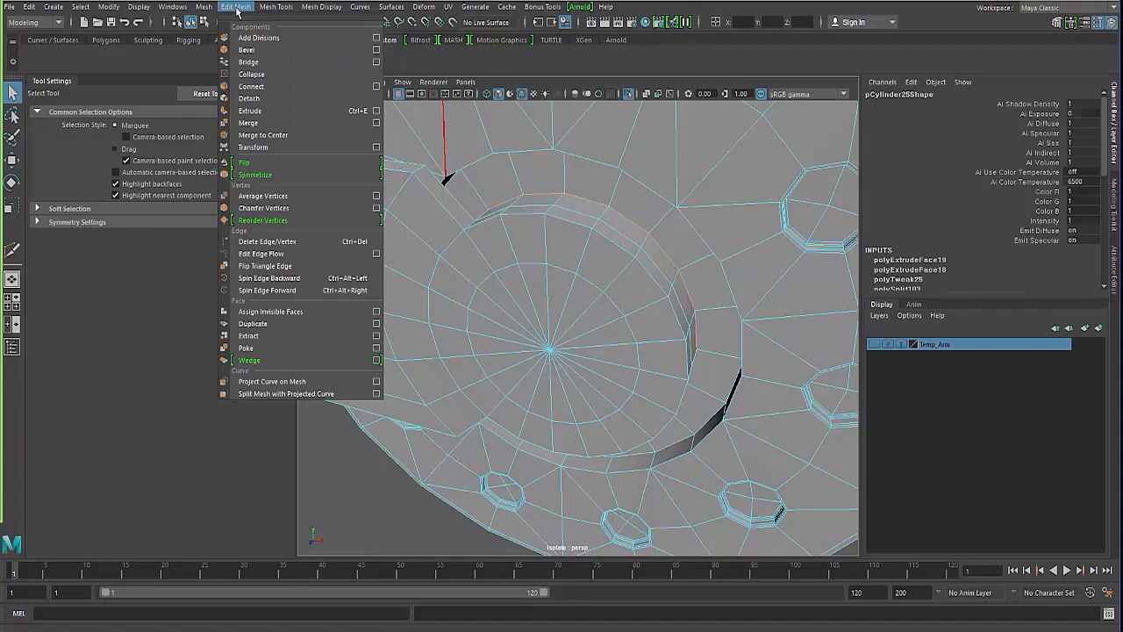
pyautogui.click(267, 99)
pyautogui.keyDown('alt'); pyautogui.moveTo(432, 394); pyautogui.dragTo(417, 393); pyautogui.keyUp('alt')
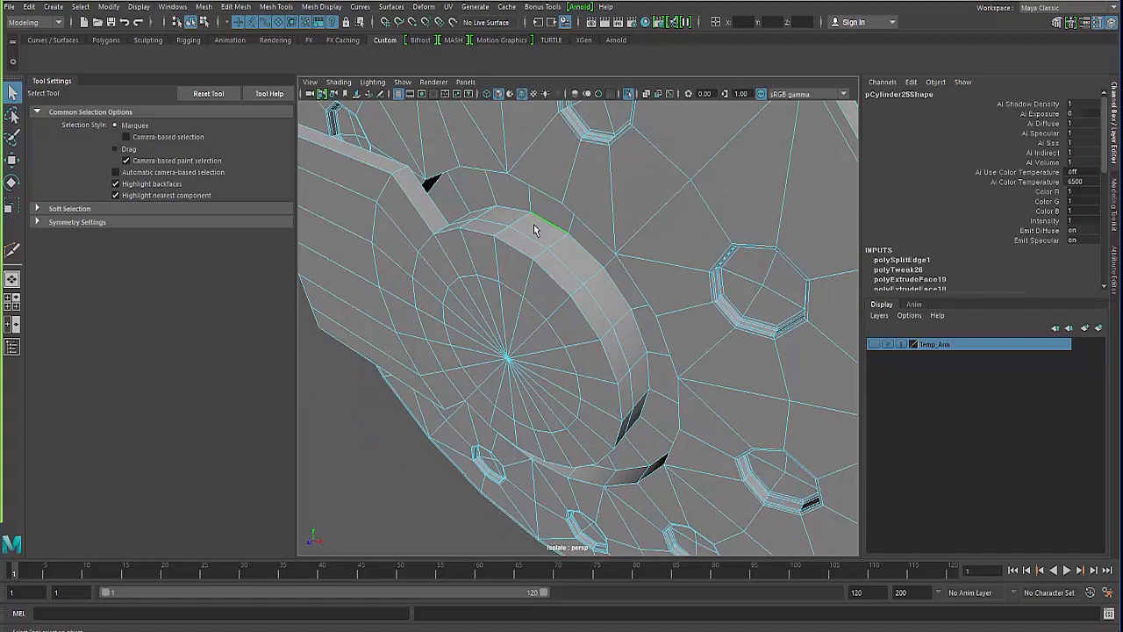
# Step: Separate the detached mesh into individual objects and select the arm plate piece with the round hub
pyautogui.press('F8')
pyautogui.press('F8')
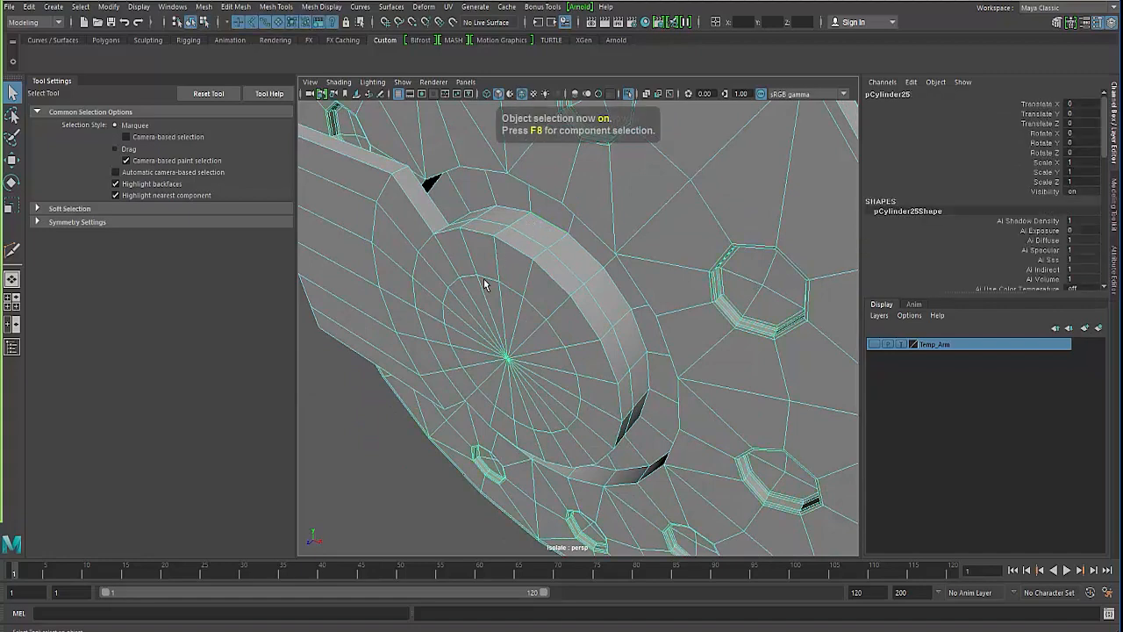
pyautogui.keyDown('alt'); pyautogui.moveTo(483, 282); pyautogui.dragTo(484, 291); pyautogui.keyUp('alt')
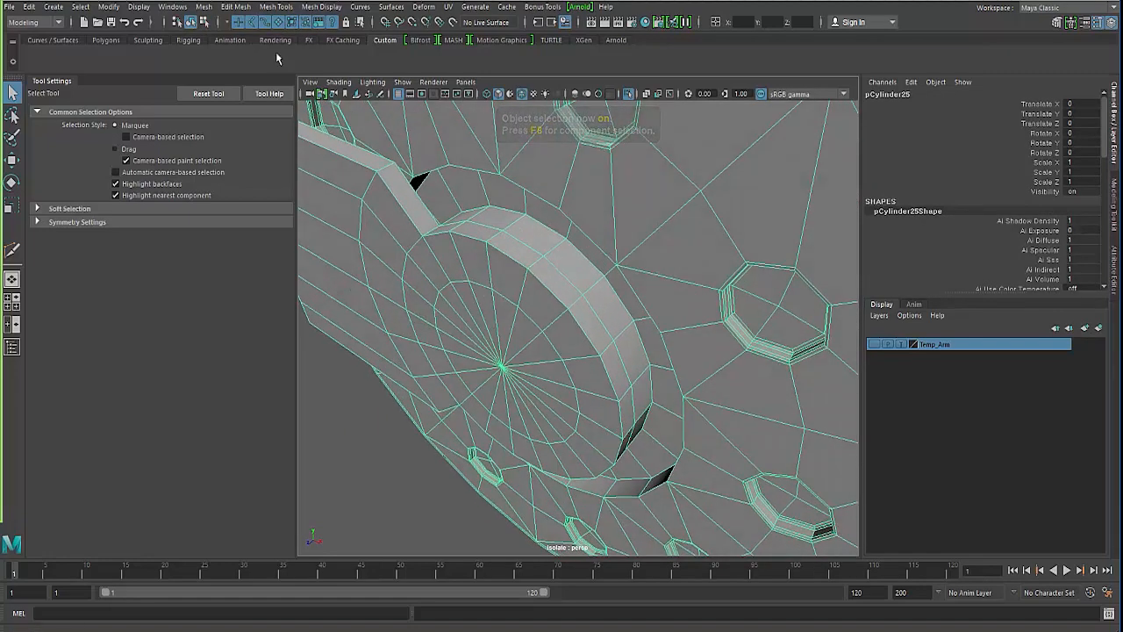
pyautogui.click(202, 7)
pyautogui.click(223, 58)
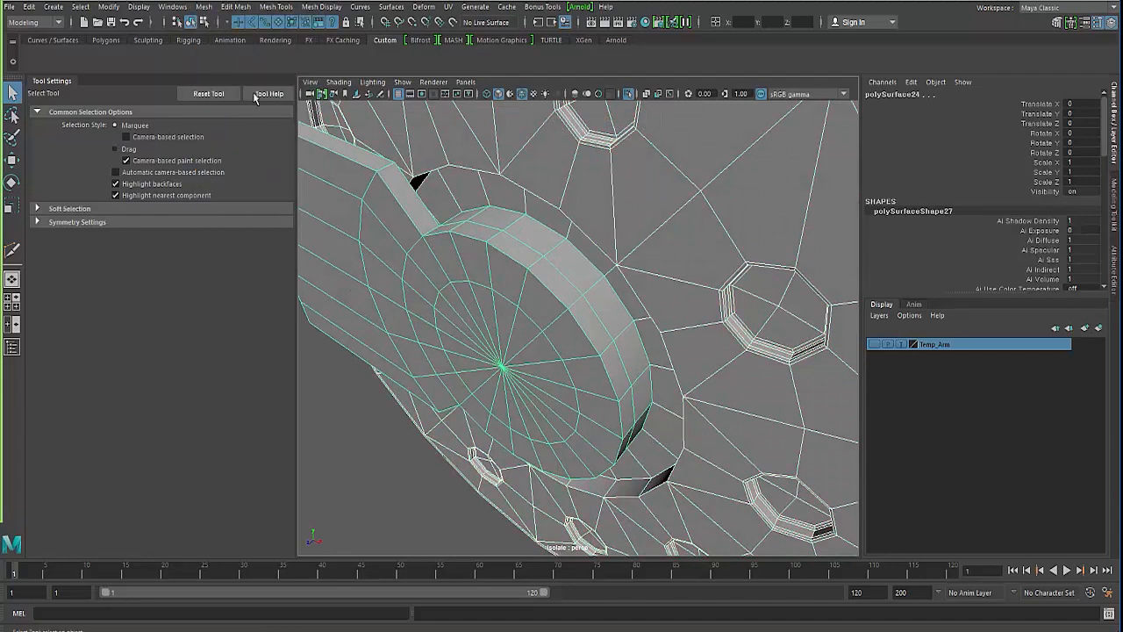
pyautogui.keyDown('alt'); pyautogui.moveTo(358, 422); pyautogui.dragTo(493, 220); pyautogui.keyUp('alt')
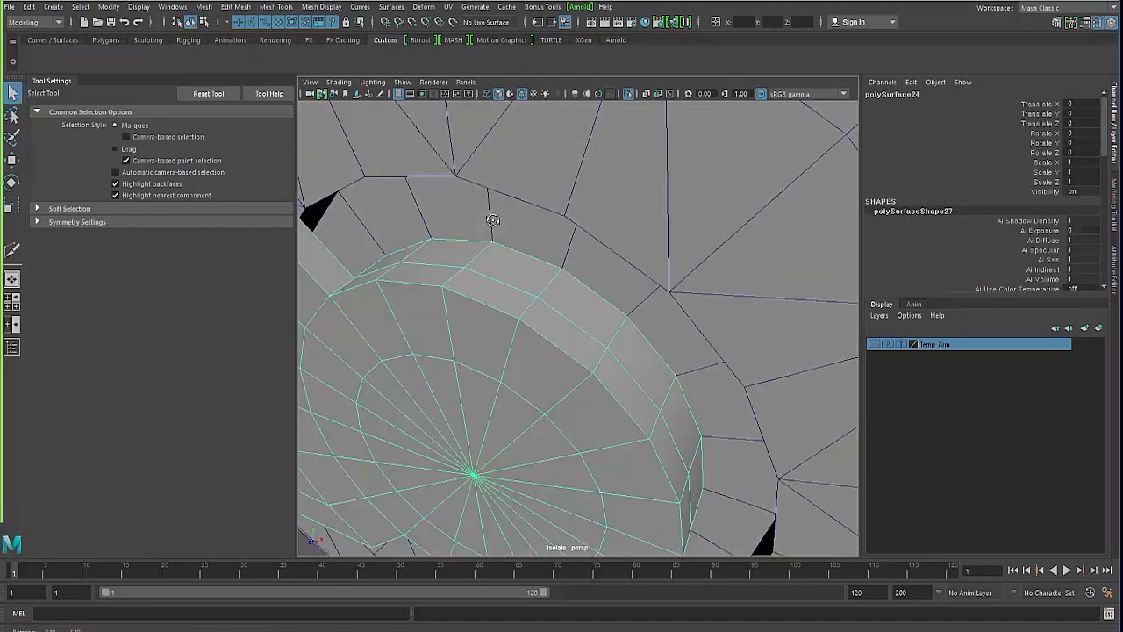
# Step: Center the pivot of the separated arm plate piece
pyautogui.press('w')
pyautogui.keyDown('alt'); pyautogui.moveTo(482, 318); pyautogui.dragTo(211, 176, button='right'); pyautogui.keyUp('alt')
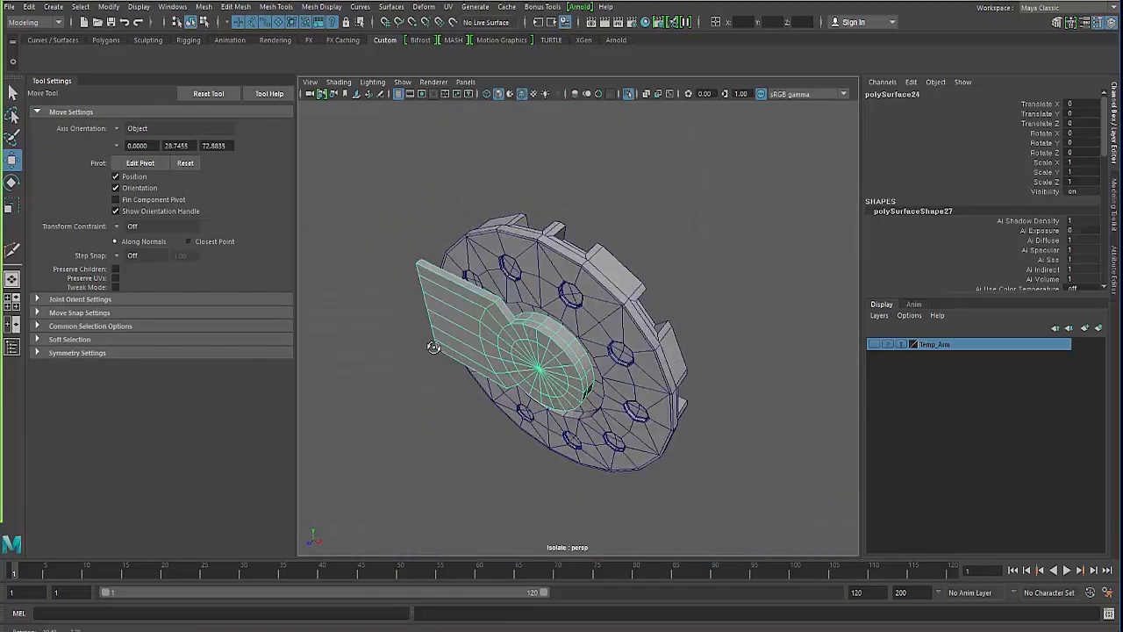
pyautogui.click(109, 7)
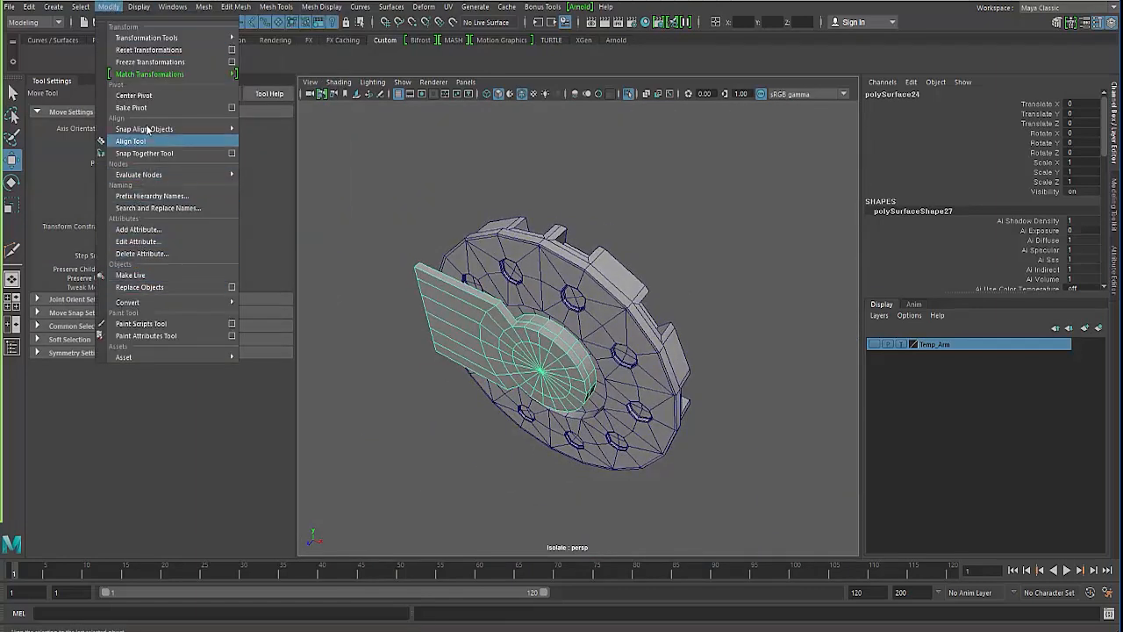
pyautogui.click(139, 100)
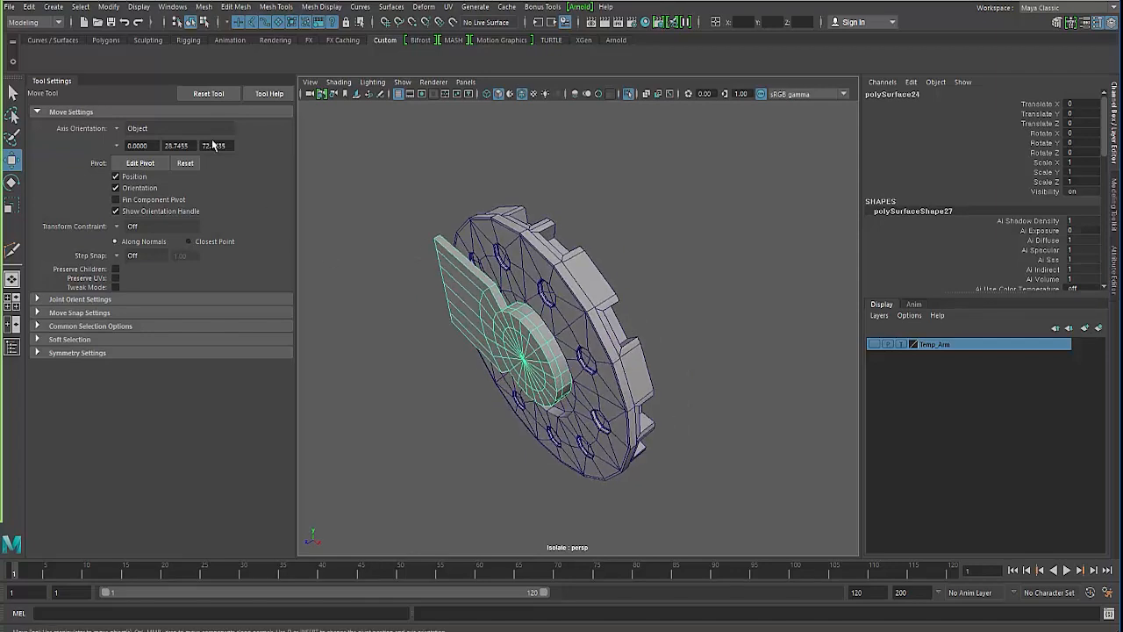
pyautogui.click(109, 7)
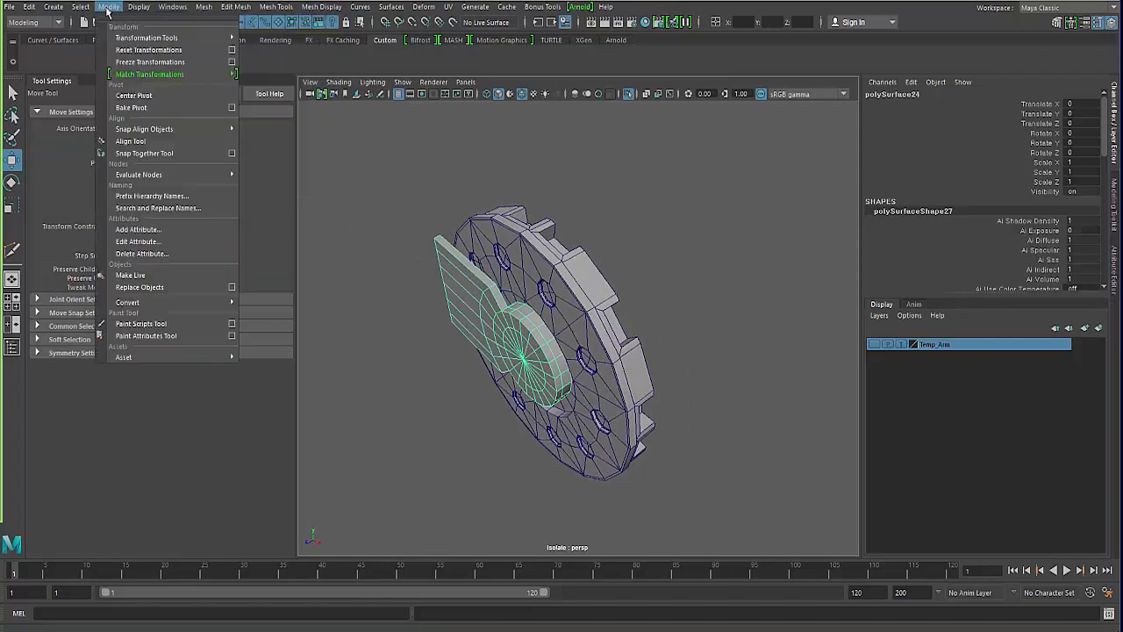
pyautogui.click(137, 100)
pyautogui.scroll(4, 508, 368)
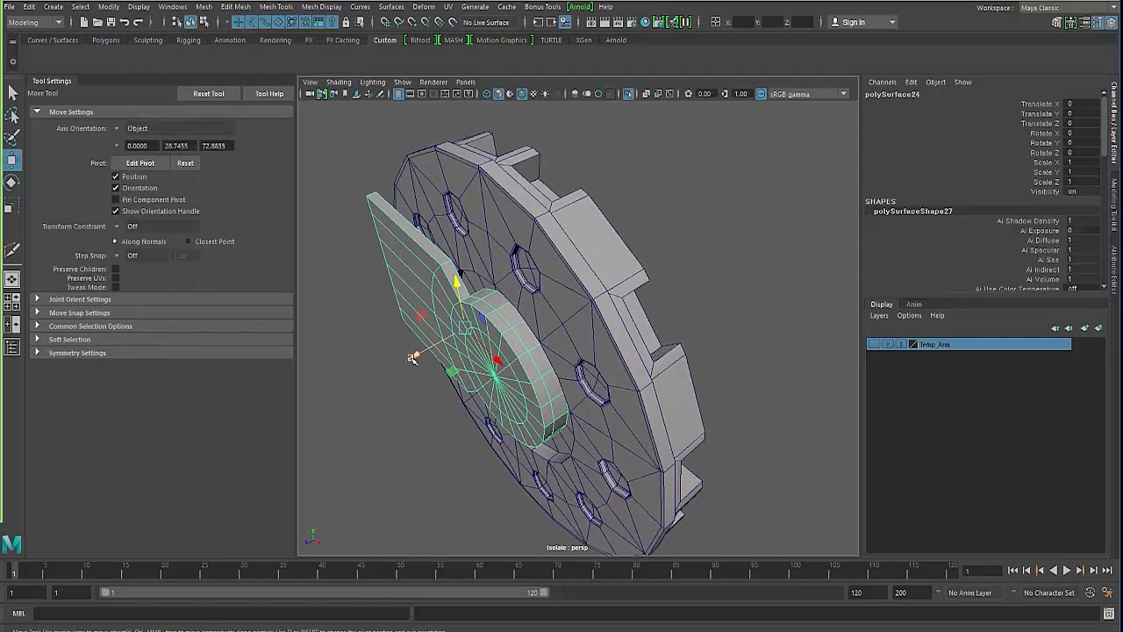
# Step: Move the arm plate piece out from the disc by about 1.1 along Z to expose the opening
pyautogui.moveTo(414, 358); pyautogui.dragTo(383, 375)
pyautogui.keyDown('alt'); pyautogui.moveTo(474, 369); pyautogui.dragTo(545, 369); pyautogui.keyUp('alt')
pyautogui.scroll(4, 544, 369)
pyautogui.scroll(2, 545, 369)
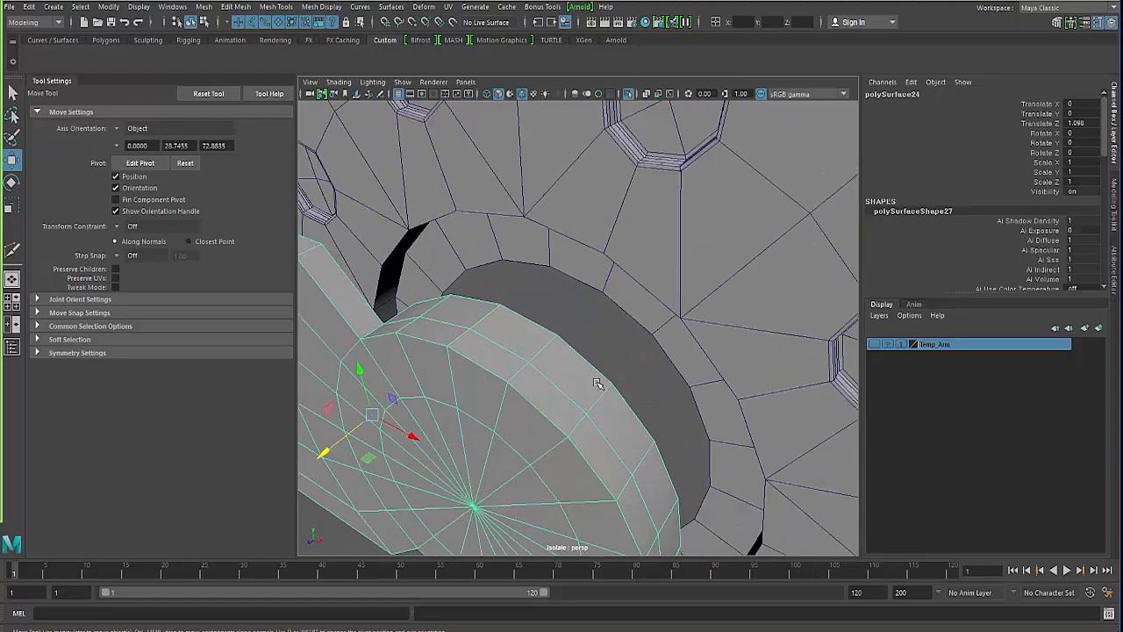
# Step: Select the border edge loop of the disc's central opening and extrude it into the disc as a short inner wall
pyautogui.click(510, 264)
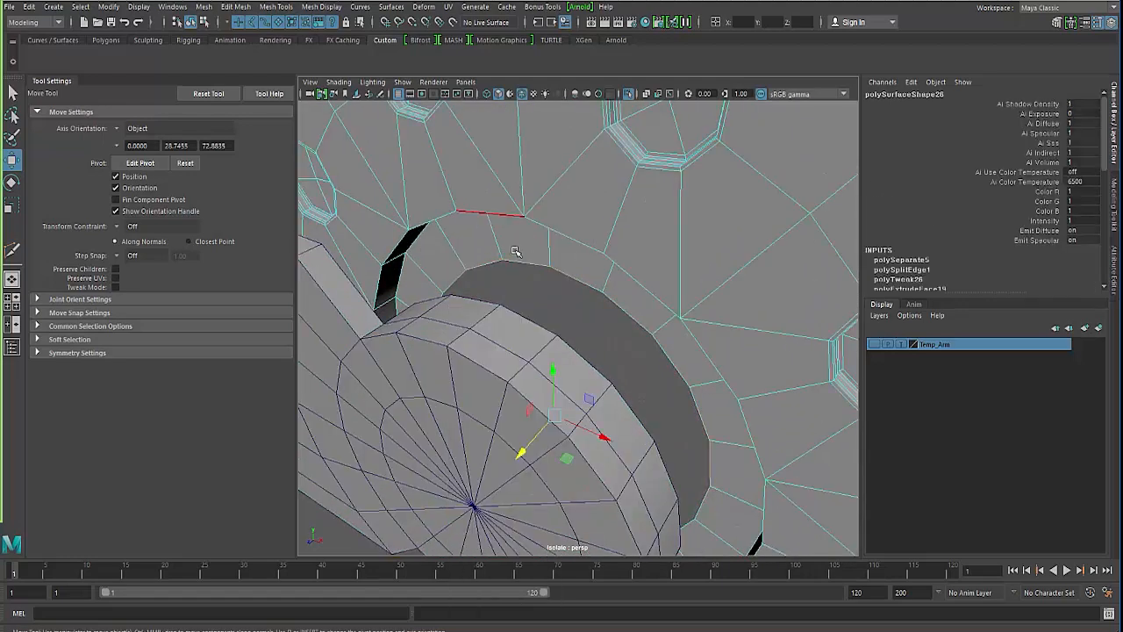
pyautogui.keyDown('alt'); pyautogui.moveTo(516, 260); pyautogui.dragTo(477, 255); pyautogui.keyUp('alt')
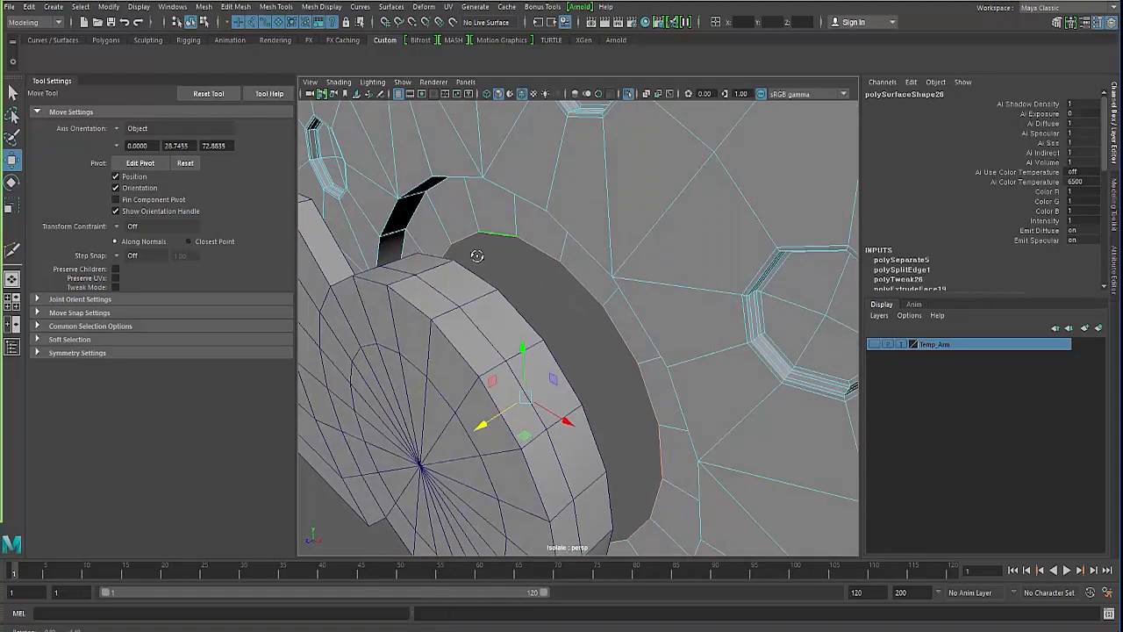
pyautogui.keyDown('shift'); pyautogui.rightClick(490, 219); pyautogui.keyUp('shift')
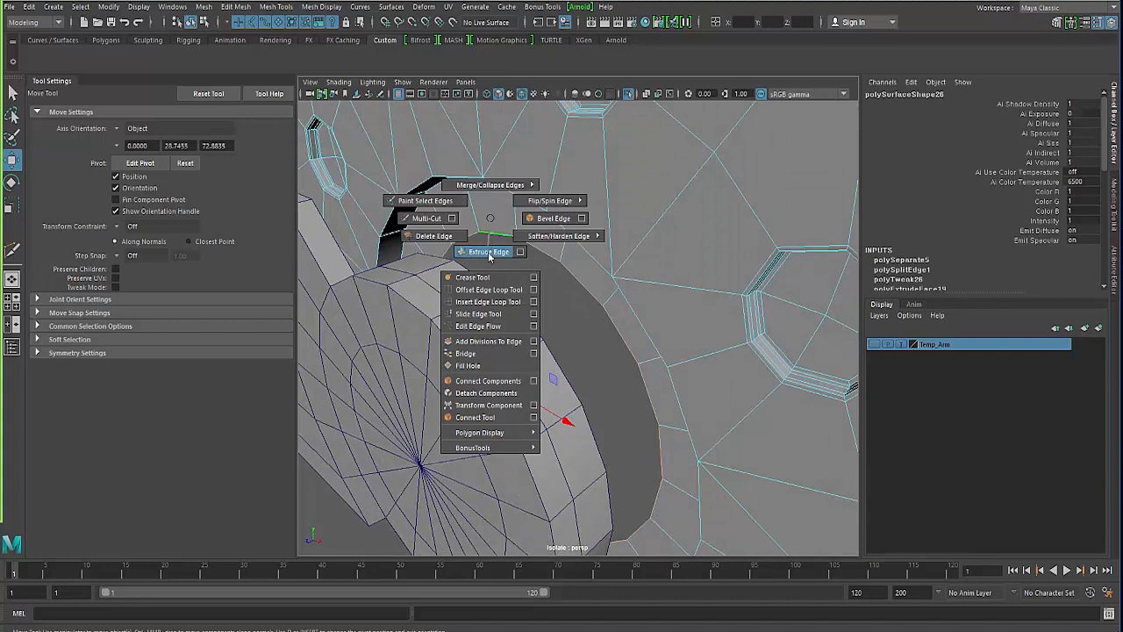
pyautogui.click(489, 252)
pyautogui.keyDown('alt'); pyautogui.moveTo(547, 341); pyautogui.dragTo(639, 430); pyautogui.keyUp('alt')
pyautogui.moveTo(579, 406)
pyautogui.keyDown('alt'); pyautogui.mouseDown()
pyautogui.moveTo(609, 401)
pyautogui.moveTo(591, 383)
pyautogui.moveTo(551, 385)
pyautogui.moveTo(581, 392)
pyautogui.mouseUp(); pyautogui.keyUp('alt')
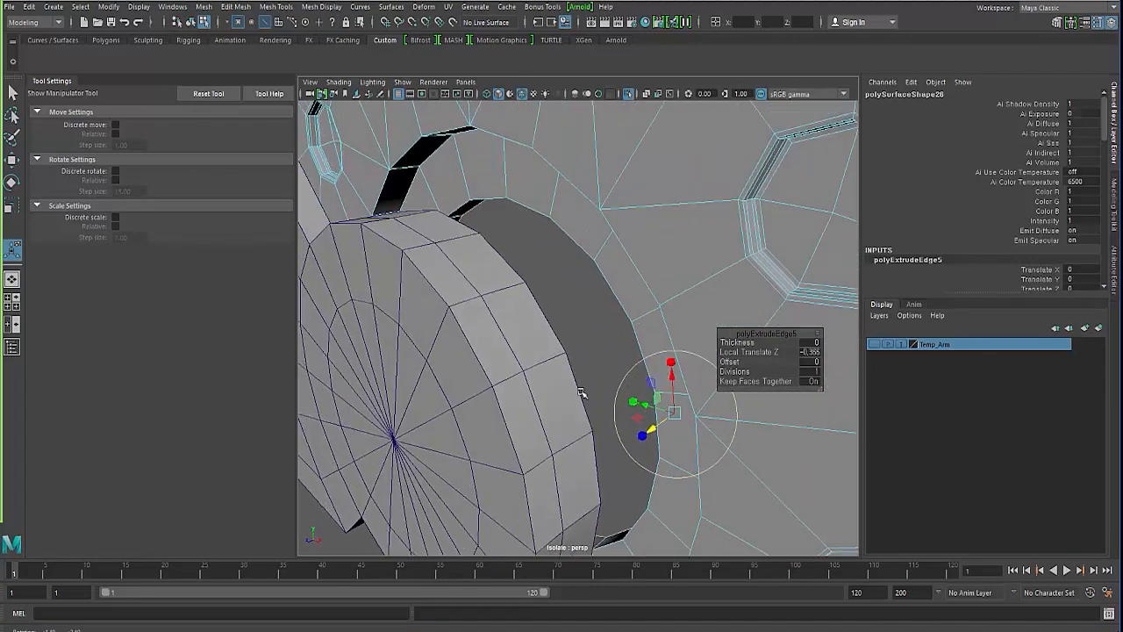
pyautogui.keyDown('alt'); pyautogui.moveTo(505, 242); pyautogui.dragTo(490, 196); pyautogui.keyUp('alt')
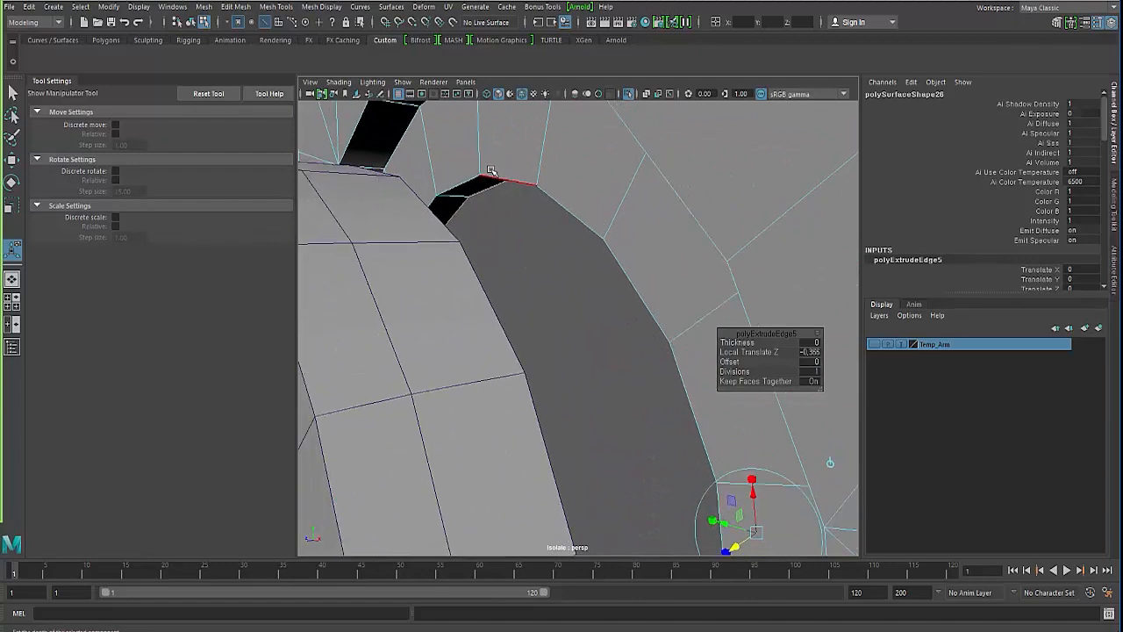
# Step: Select the extruded wall faces of the disc's opening and scale them slightly in all directions
pyautogui.press('q')
pyautogui.press('F11')
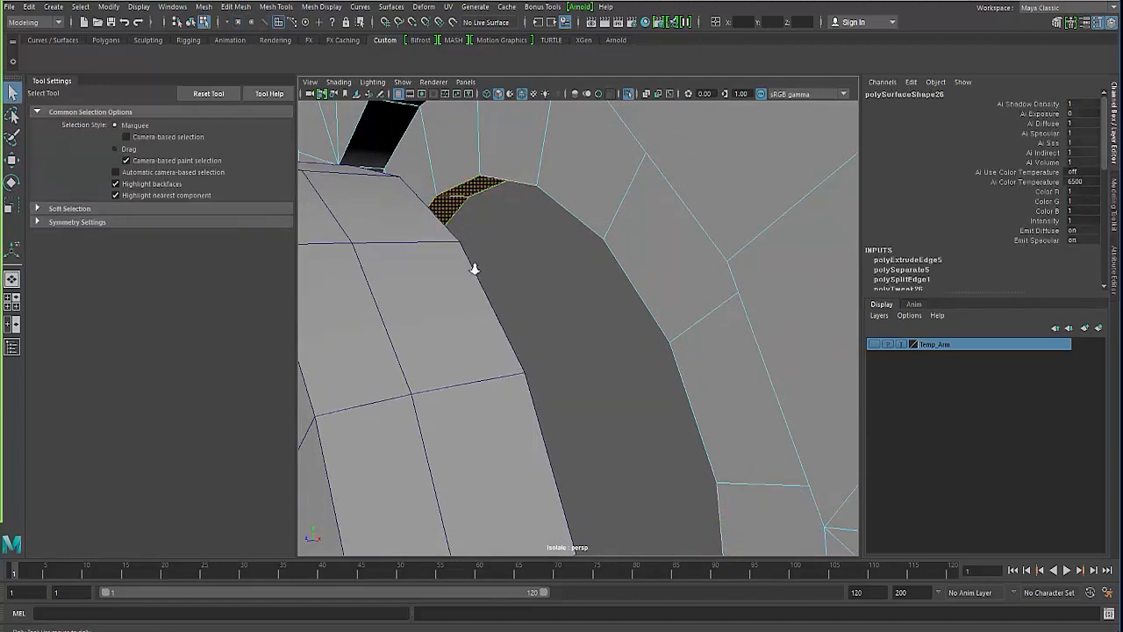
pyautogui.scroll(-5, 473, 269)
pyautogui.press('r')
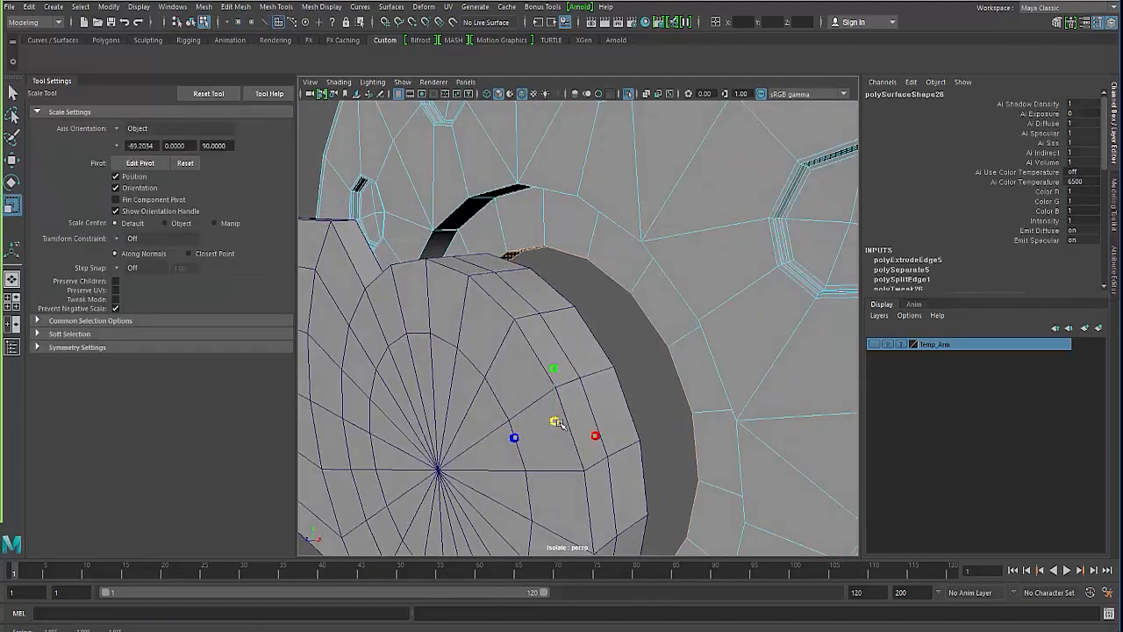
pyautogui.keyDown('alt'); pyautogui.moveTo(555, 422); pyautogui.dragTo(475, 384); pyautogui.keyUp('alt')
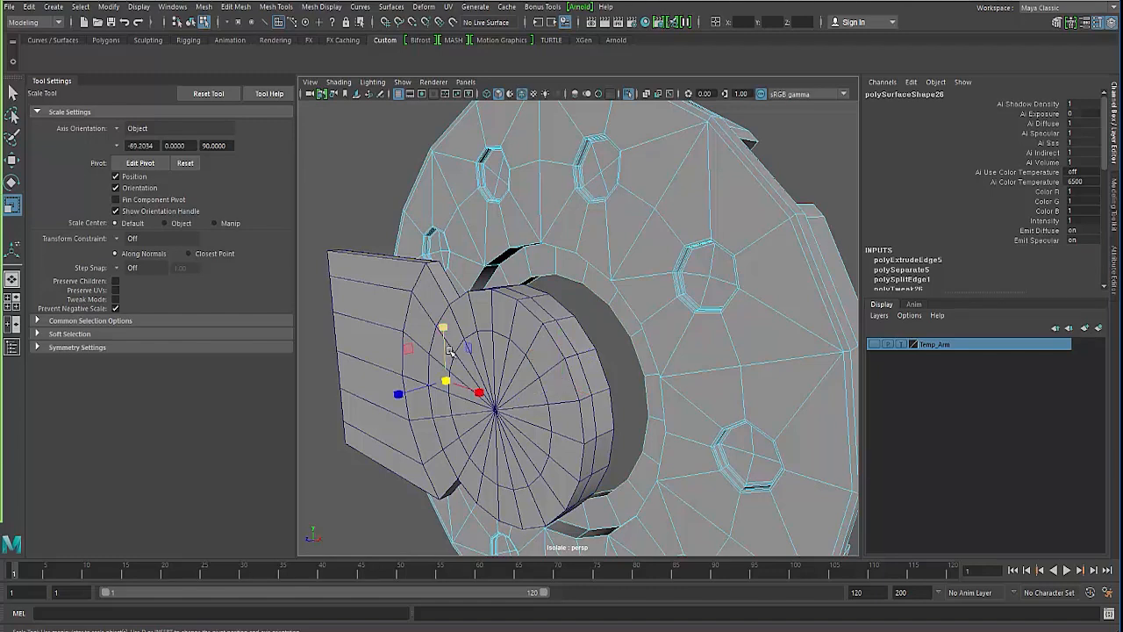
# Step: Set Translate Z of the arm plate piece to 0 so it sits back against the disc
pyautogui.press('F8')
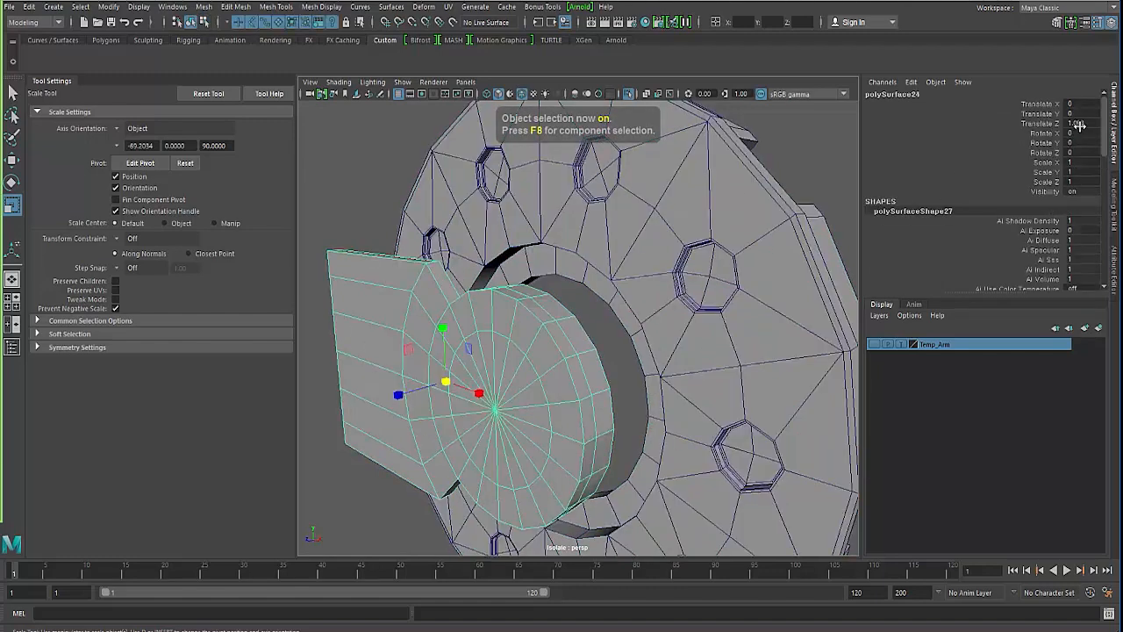
pyautogui.write('0')
pyautogui.press('Return')
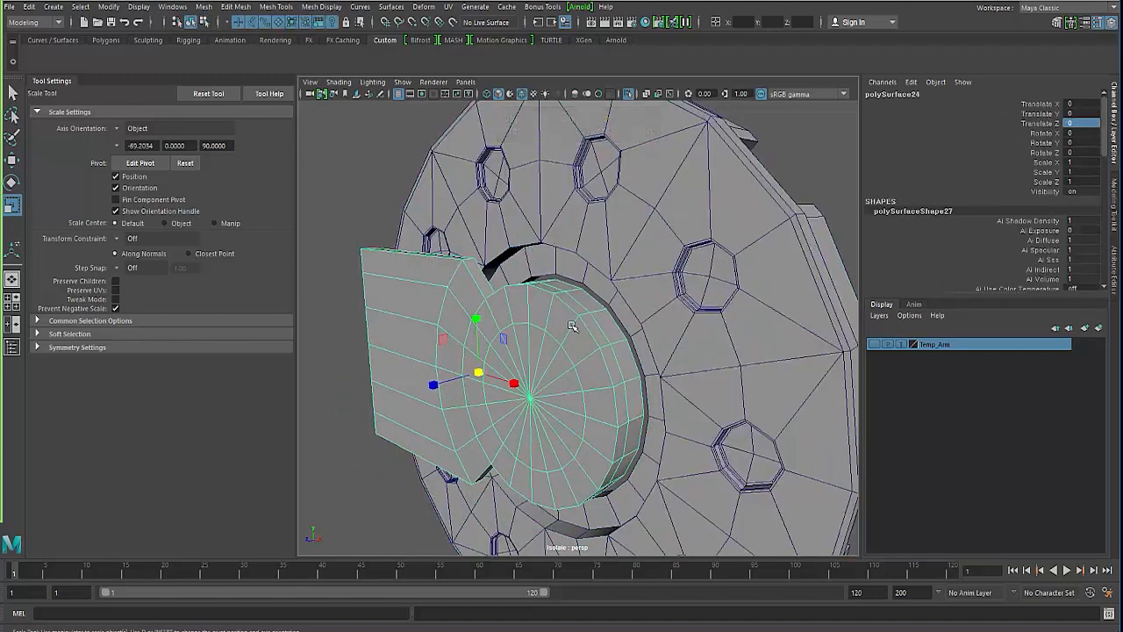
# Step: Select the open border edges at the back of the arm plate's round hub and extrude them into the disc's opening
pyautogui.keyDown('alt'); pyautogui.moveTo(549, 374); pyautogui.dragTo(600, 286); pyautogui.keyUp('alt')
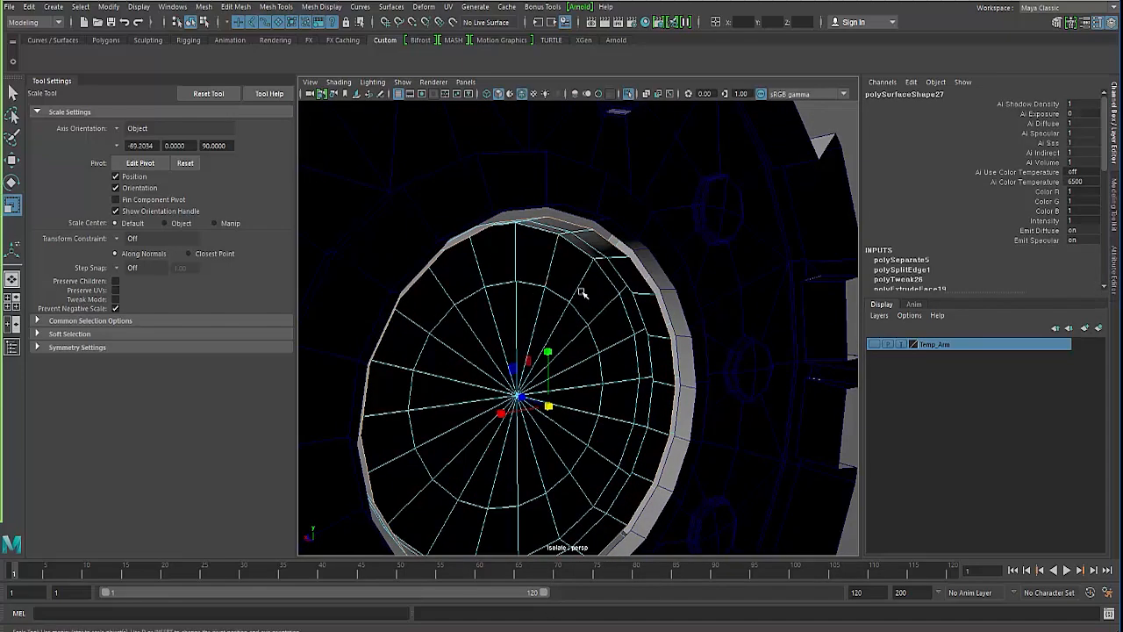
pyautogui.press('4')
pyautogui.keyDown('shift'); pyautogui.moveTo(465, 279); pyautogui.dragTo(452, 307, button='right'); pyautogui.keyUp('shift')
pyautogui.keyDown('alt'); pyautogui.moveTo(452, 307); pyautogui.dragTo(507, 313); pyautogui.keyUp('alt')
pyautogui.moveTo(453, 360)
pyautogui.mouseDown()
pyautogui.moveTo(502, 362)
pyautogui.moveTo(421, 333)
pyautogui.mouseUp()
pyautogui.press('5')
pyautogui.scroll(3, 421, 333)
pyautogui.click(341, 146)
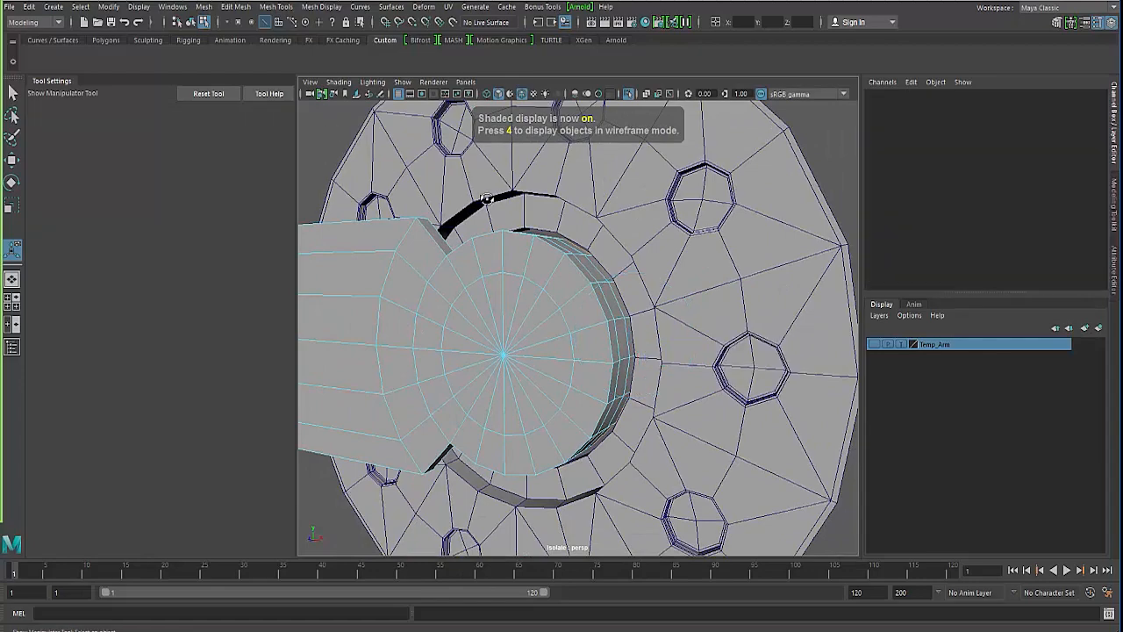
# Step: Select the inner wall faces of the disc's opening and scale them slightly smaller to fit closely around the hub
pyautogui.keyDown('alt'); pyautogui.moveTo(491, 315); pyautogui.dragTo(526, 333); pyautogui.keyUp('alt')
pyautogui.scroll(4, 572, 330)
pyautogui.moveTo(527, 214); pyautogui.dragTo(583, 200, button='right')
pyautogui.keyDown('alt'); pyautogui.moveTo(504, 237); pyautogui.dragTo(530, 252); pyautogui.keyUp('alt')
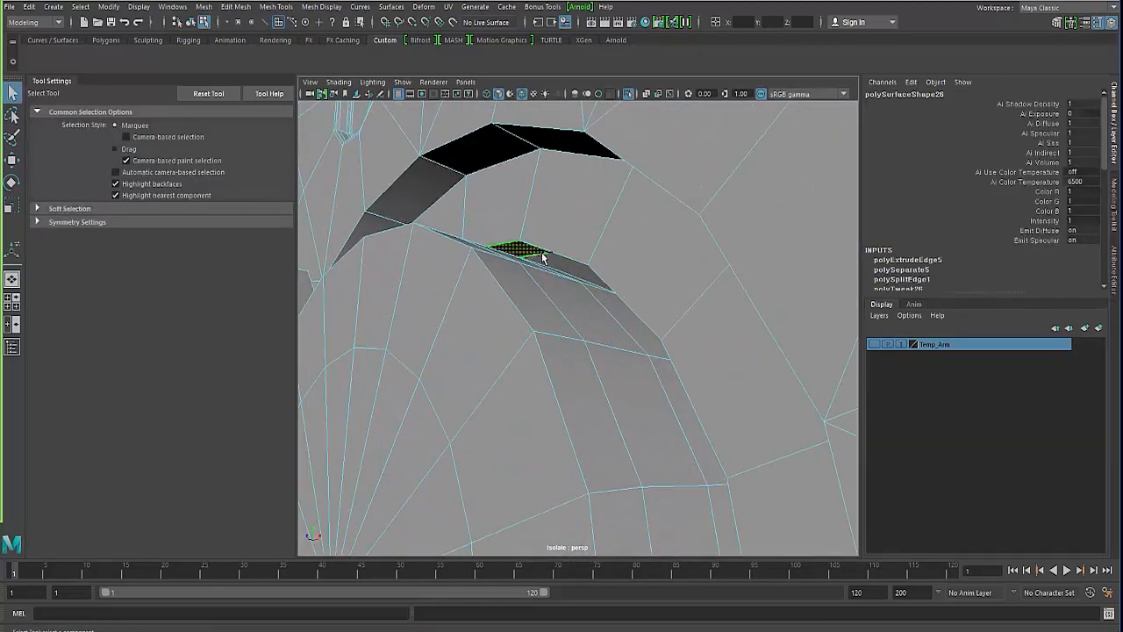
pyautogui.keyDown('alt'); pyautogui.moveTo(421, 290); pyautogui.dragTo(433, 265); pyautogui.keyUp('alt')
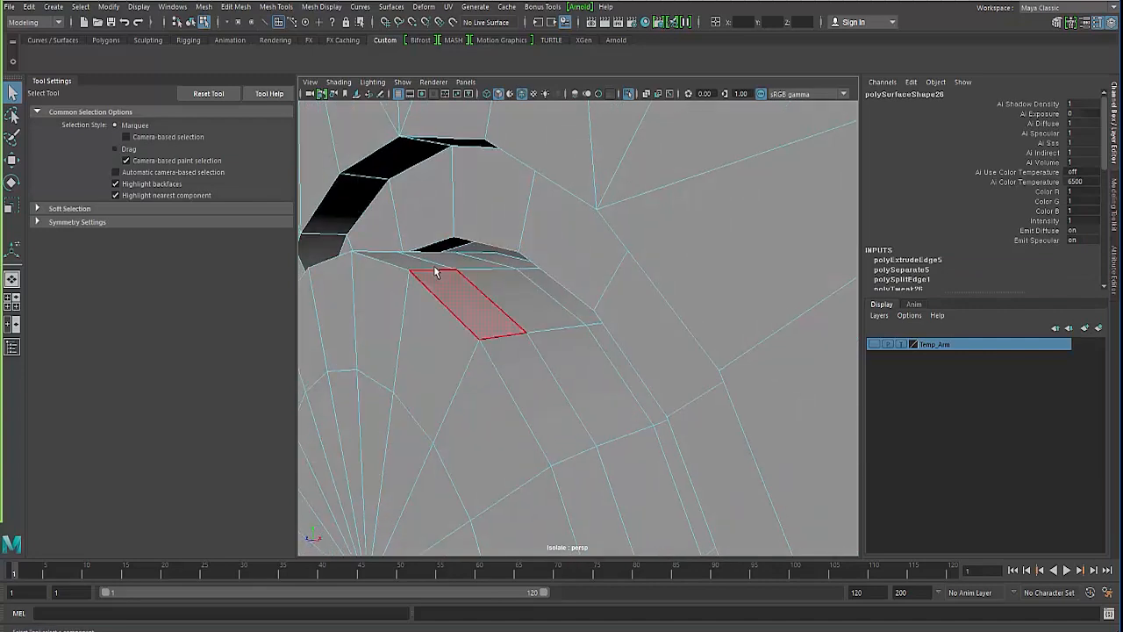
pyautogui.scroll(-5, 457, 375)
pyautogui.keyDown('alt'); pyautogui.moveTo(457, 376); pyautogui.dragTo(474, 296, button='middle'); pyautogui.keyUp('alt')
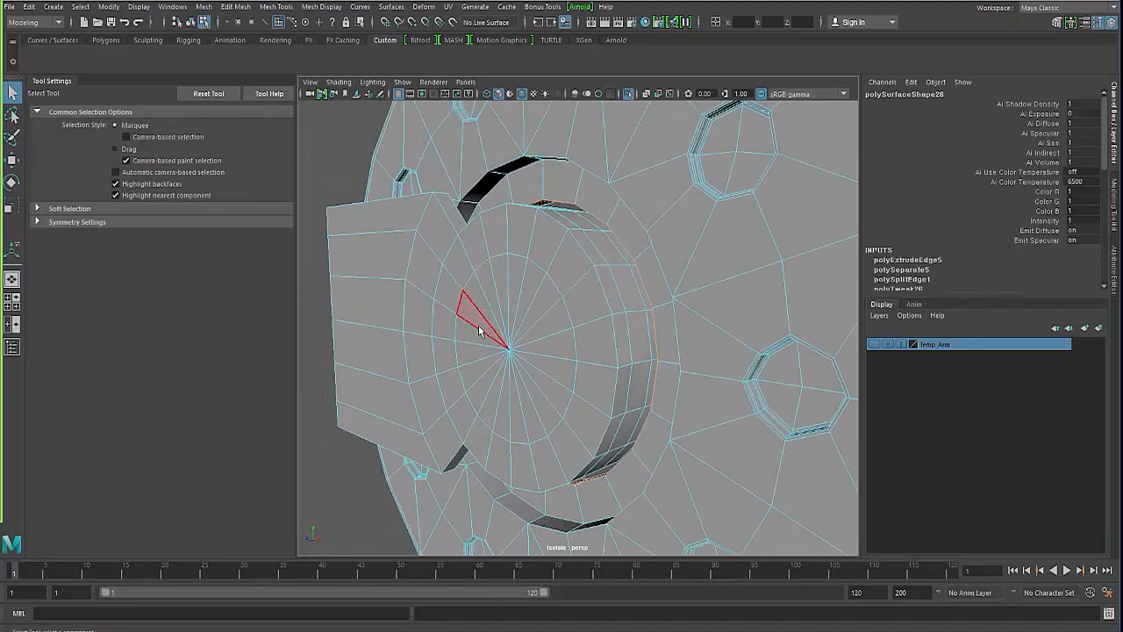
pyautogui.press('r')
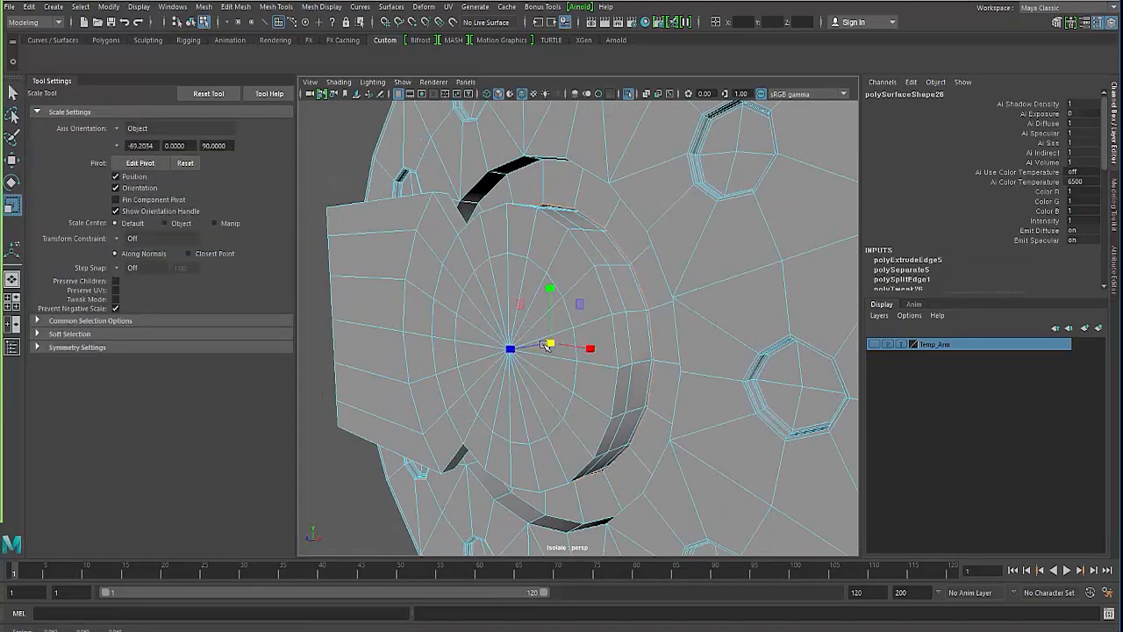
pyautogui.press('F8')
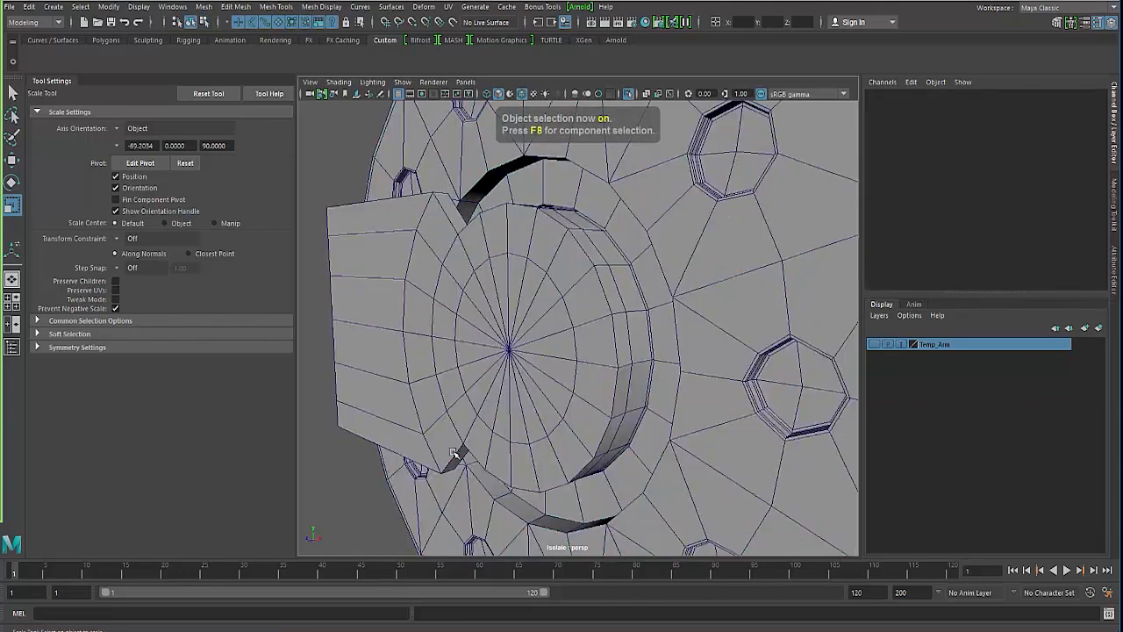
# Step: Select the bolted disc and examine its front face, central opening and notched rim from several angles
pyautogui.keyDown('alt'); pyautogui.moveTo(529, 431); pyautogui.dragTo(519, 416); pyautogui.keyUp('alt')
pyautogui.scroll(-4, 519, 415)
pyautogui.click(684, 351)
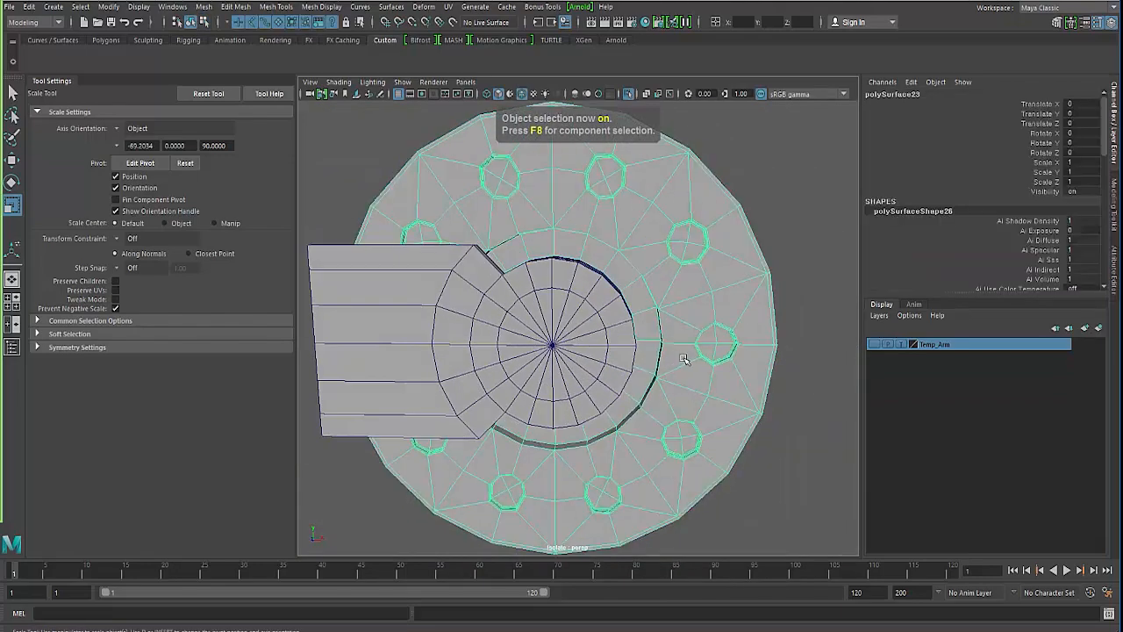
pyautogui.keyDown('alt'); pyautogui.moveTo(687, 357); pyautogui.dragTo(521, 301); pyautogui.keyUp('alt')
pyautogui.keyDown('alt'); pyautogui.moveTo(650, 328); pyautogui.dragTo(523, 296); pyautogui.keyUp('alt')
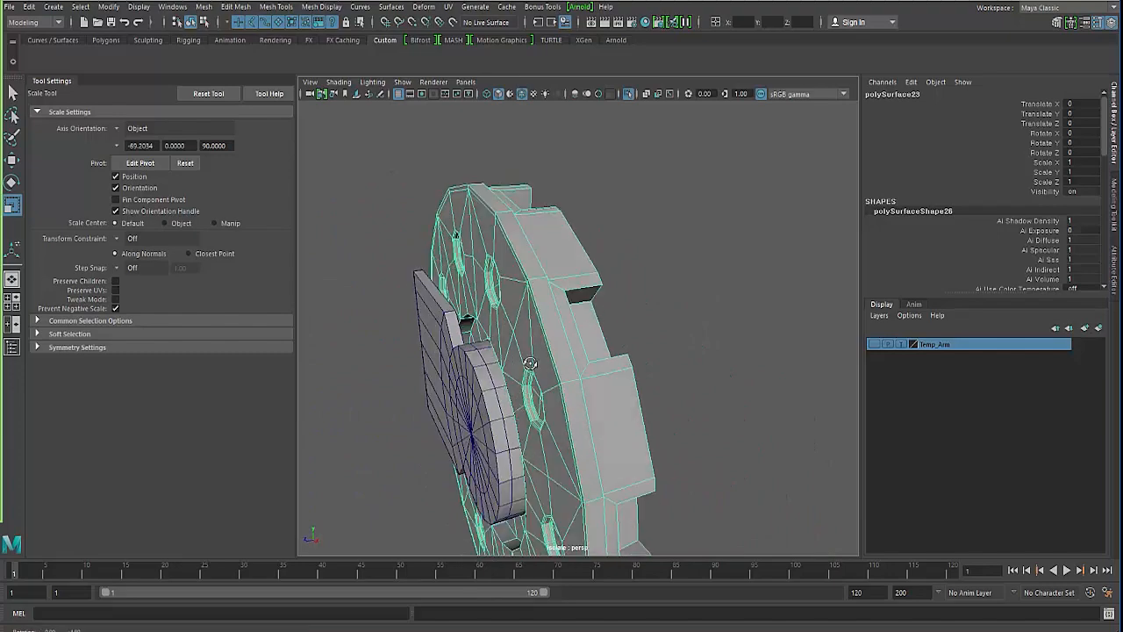
pyautogui.keyDown('alt'); pyautogui.moveTo(530, 363); pyautogui.dragTo(550, 380); pyautogui.keyUp('alt')
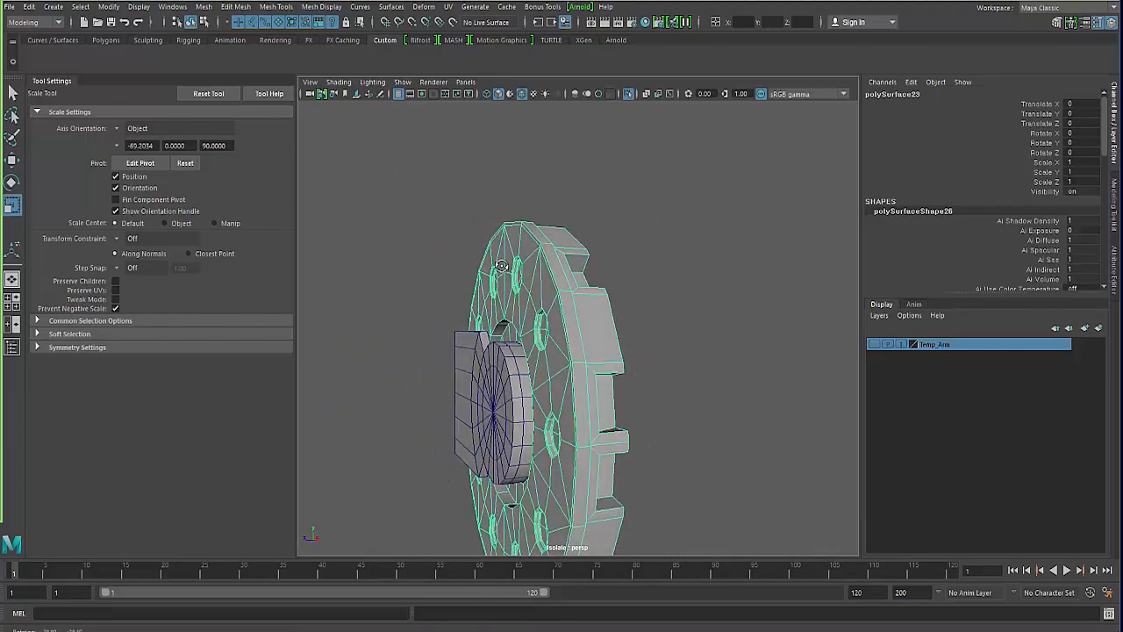
pyautogui.keyDown('alt'); pyautogui.moveTo(591, 305); pyautogui.dragTo(586, 279); pyautogui.keyUp('alt')
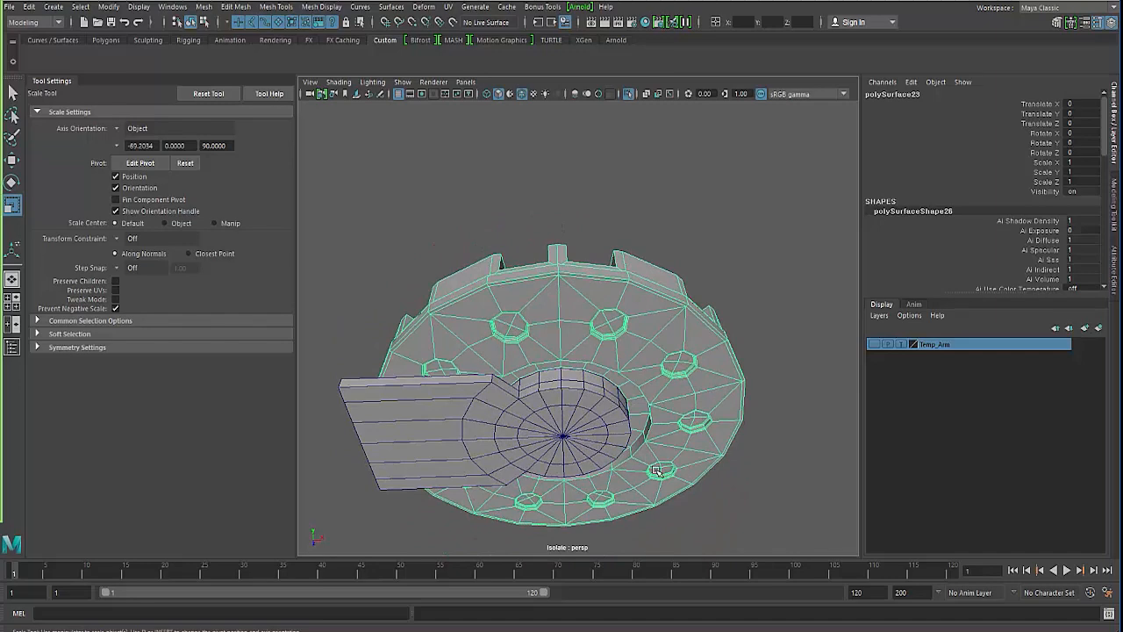
pyautogui.keyDown('alt'); pyautogui.moveTo(660, 471); pyautogui.dragTo(554, 395); pyautogui.keyUp('alt')
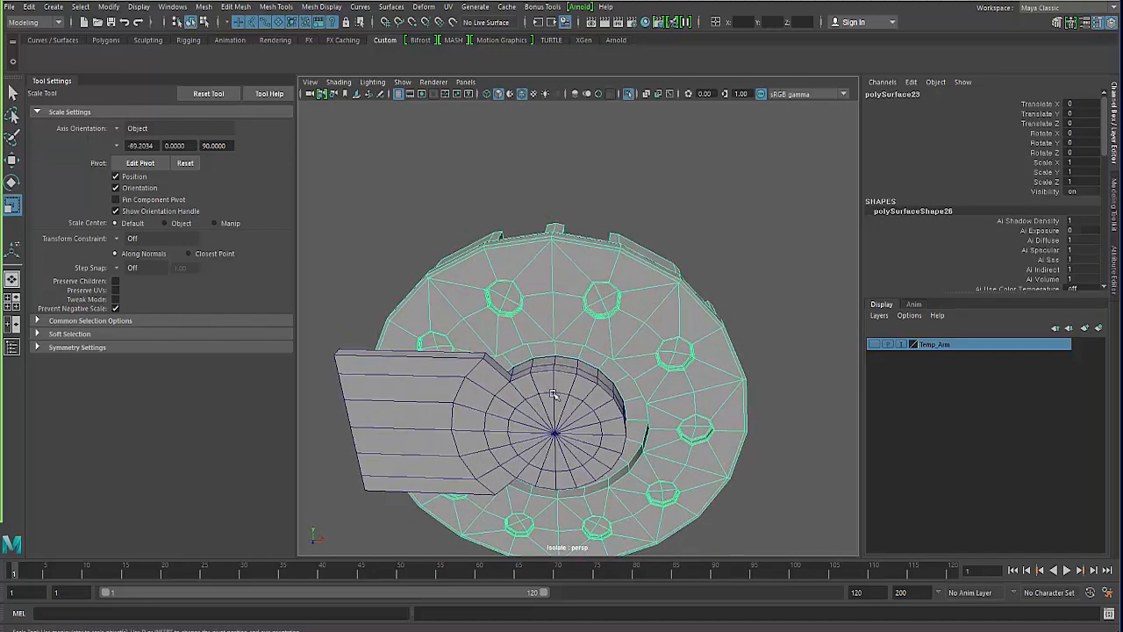
pyautogui.keyDown('alt'); pyautogui.moveTo(570, 353); pyautogui.dragTo(572, 363); pyautogui.keyUp('alt')
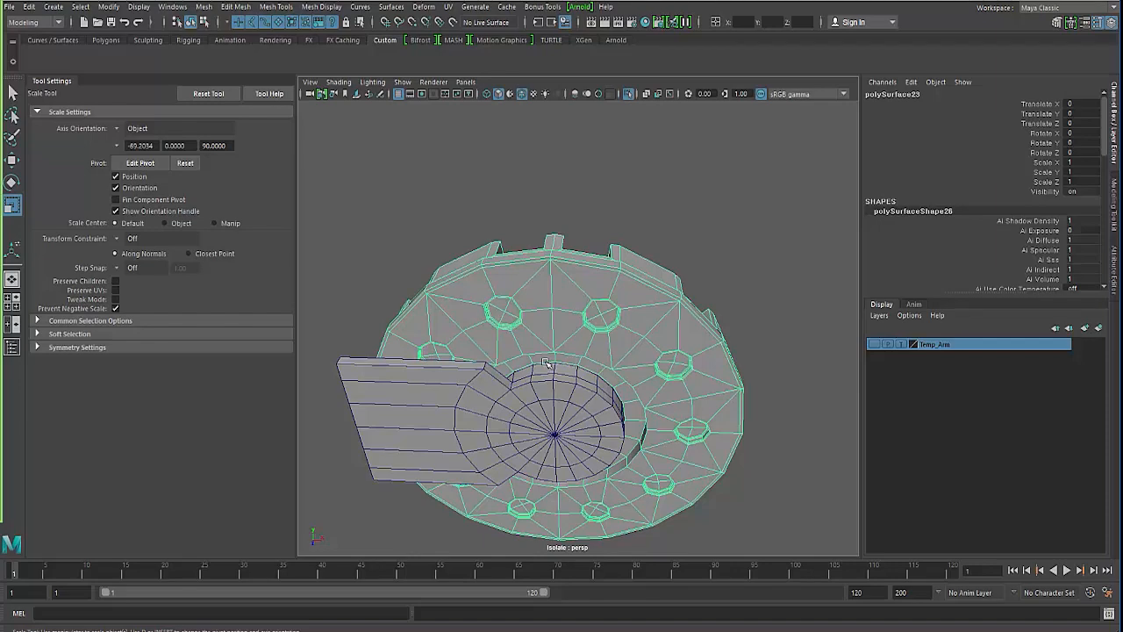
pyautogui.keyDown('alt'); pyautogui.moveTo(506, 325); pyautogui.dragTo(514, 289); pyautogui.keyUp('alt')
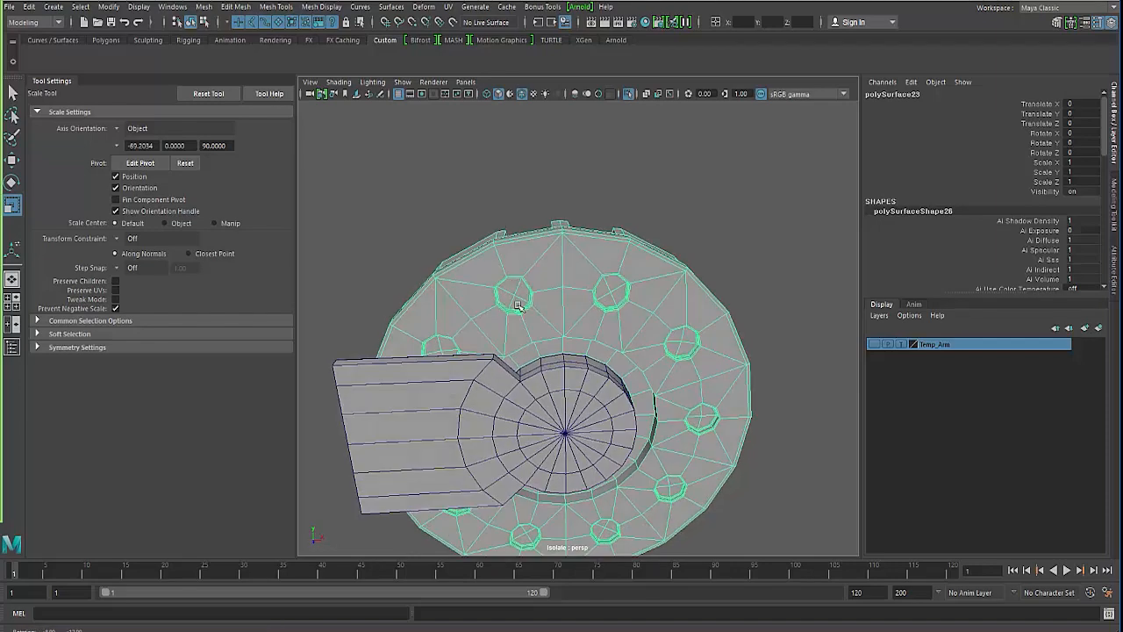
# Step: Select all faces of the disc's half on the arm plate's side and delete them
pyautogui.moveTo(514, 263); pyautogui.dragTo(514, 296, button='right')
pyautogui.scroll(-4, 486, 326)
pyautogui.moveTo(415, 215); pyautogui.dragTo(486, 327)
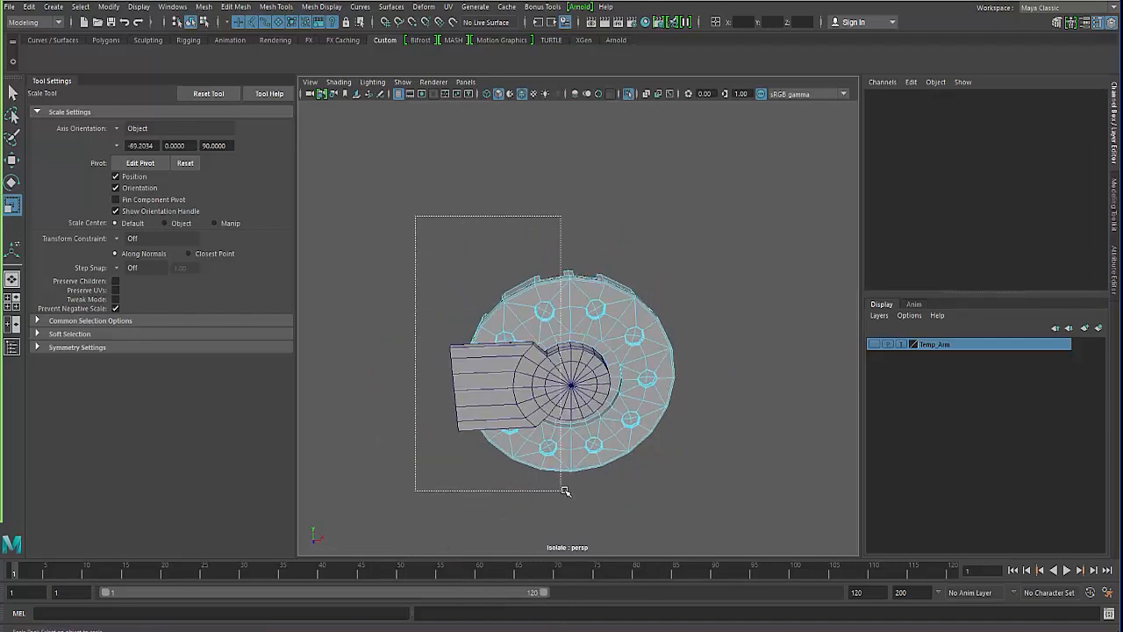
pyautogui.moveTo(569, 490); pyautogui.dragTo(568, 483)
pyautogui.press('space')
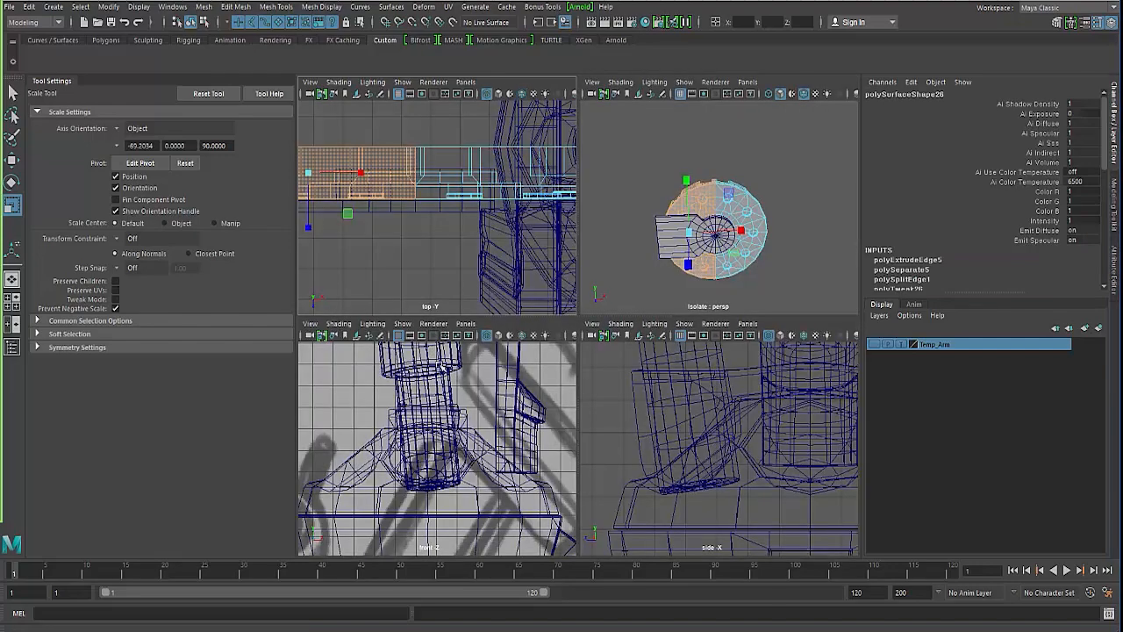
pyautogui.press('space')
pyautogui.scroll(-7, 456, 360)
pyautogui.keyDown('alt'); pyautogui.moveTo(422, 341); pyautogui.dragTo(506, 372, button='middle'); pyautogui.keyUp('alt')
pyautogui.keyDown('alt'); pyautogui.moveTo(505, 373); pyautogui.dragTo(652, 409); pyautogui.keyUp('alt')
pyautogui.scroll(4, 652, 409)
pyautogui.click(584, 371)
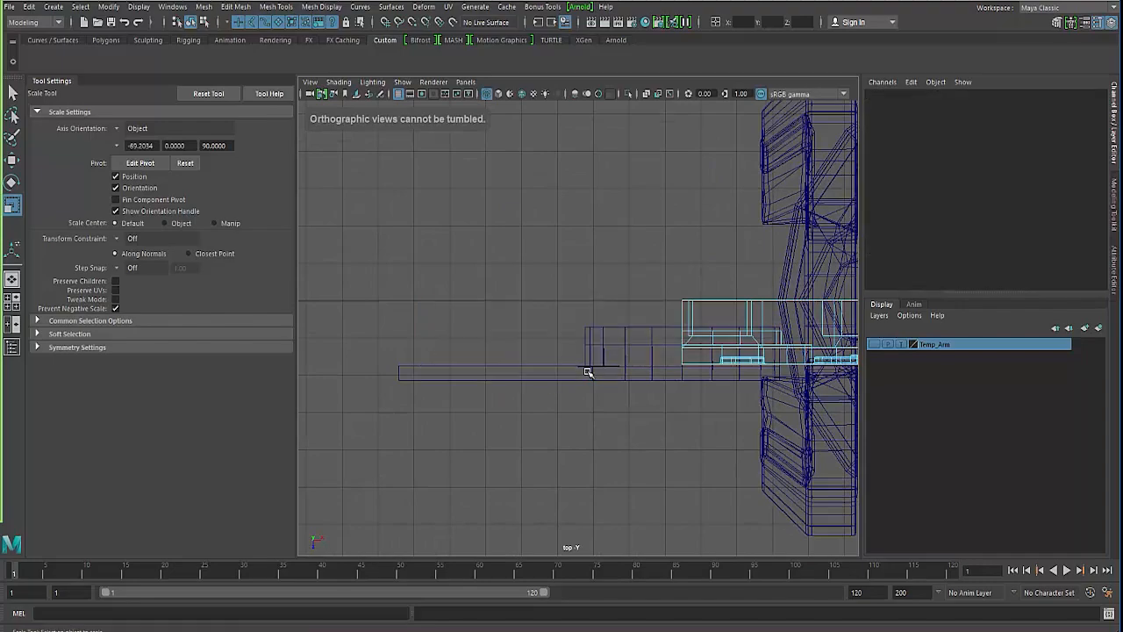
# Step: Select all faces in the lower part of the remaining half disc in the front view and delete them, keeping the upper quarter
pyautogui.press('space')
pyautogui.press('space')
pyautogui.scroll(-5, 650, 433)
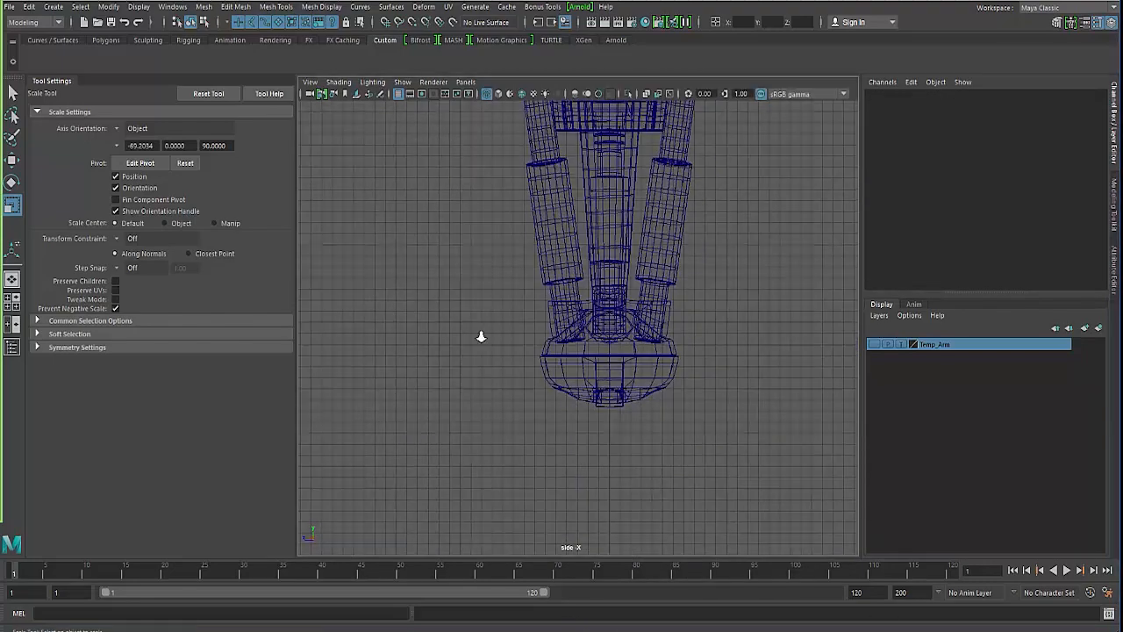
pyautogui.keyDown('alt'); pyautogui.moveTo(471, 333); pyautogui.dragTo(535, 369); pyautogui.keyUp('alt')
pyautogui.scroll(2, 546, 372)
pyautogui.press('space')
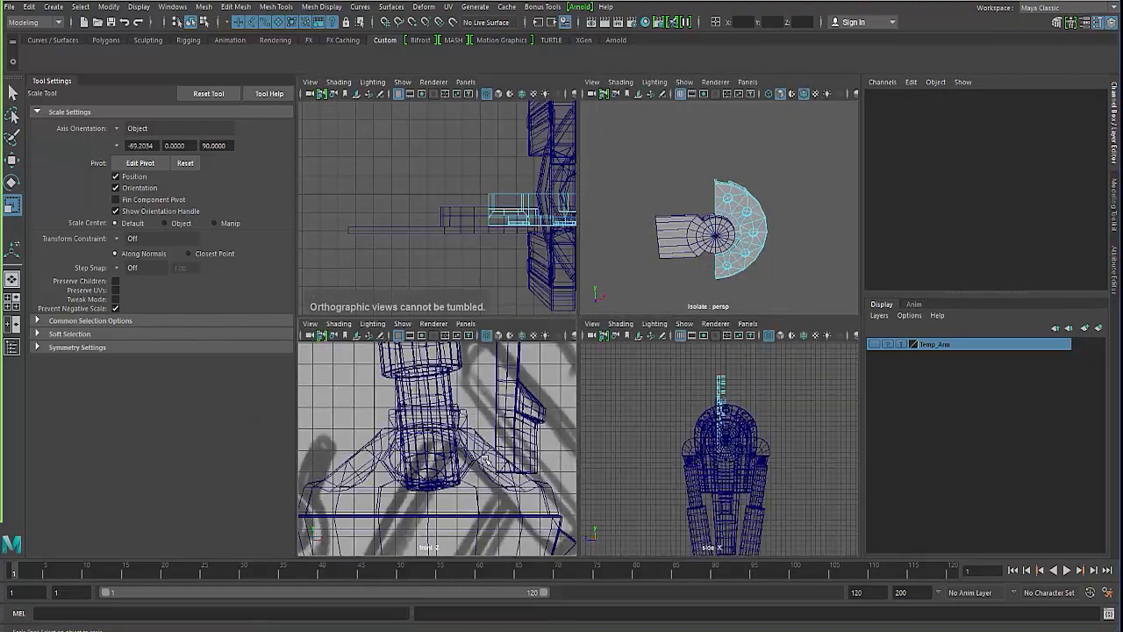
pyautogui.press('space')
pyautogui.scroll(-3, 516, 438)
pyautogui.scroll(5, 515, 439)
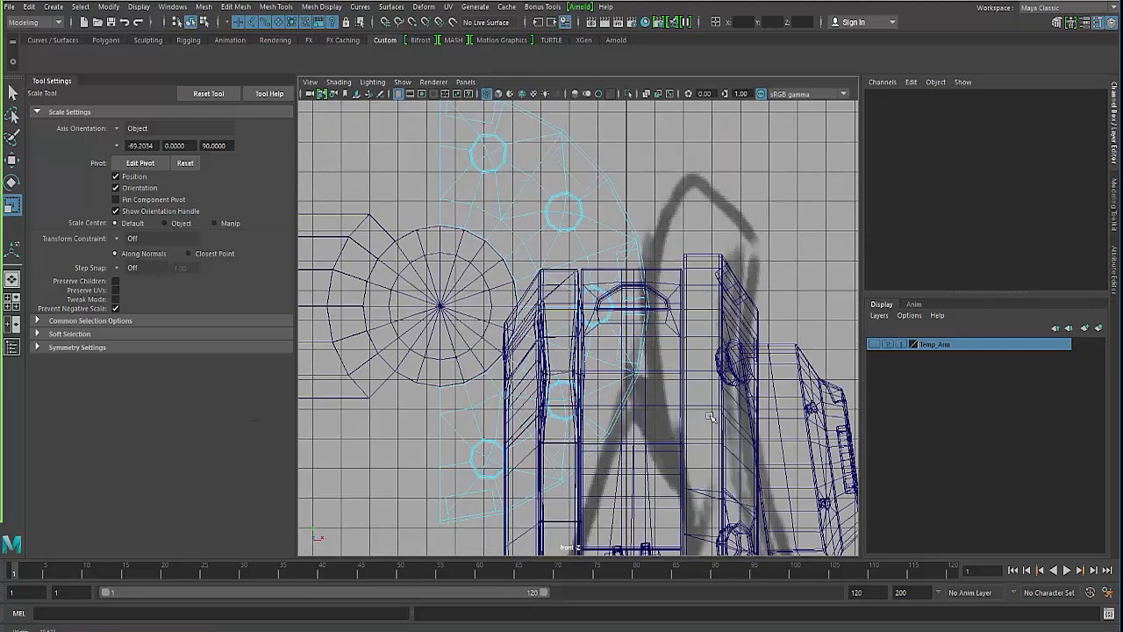
pyautogui.click(571, 486)
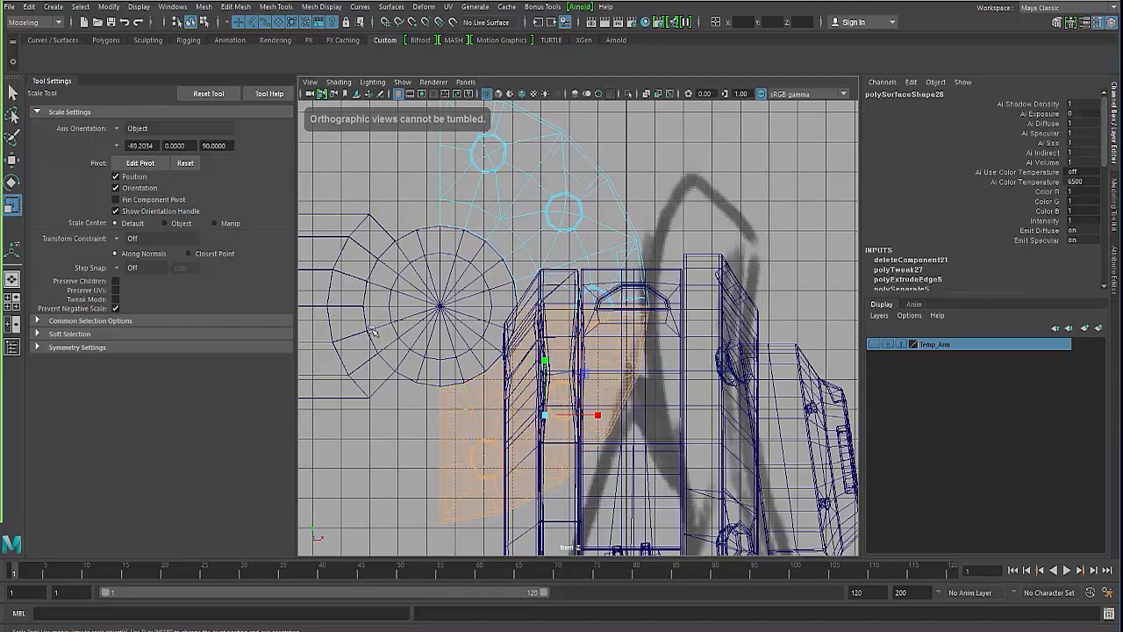
pyautogui.hotkey('shift', '.')
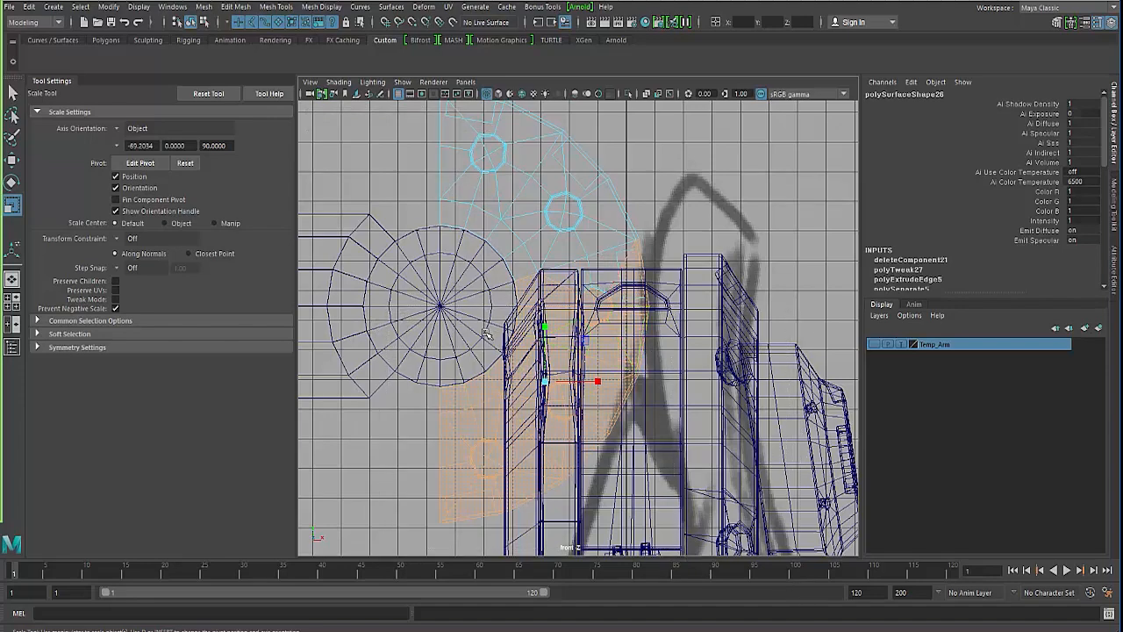
pyautogui.scroll(2, 526, 315)
pyautogui.keyDown('alt'); pyautogui.moveTo(570, 298); pyautogui.dragTo(659, 270); pyautogui.keyUp('alt')
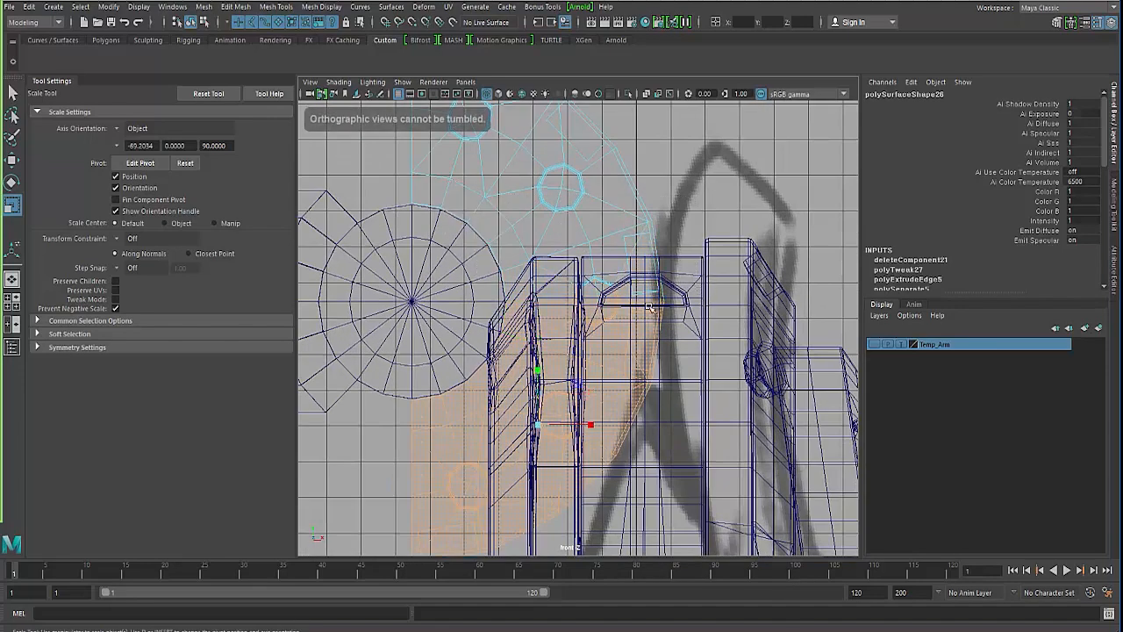
pyautogui.scroll(6, 456, 337)
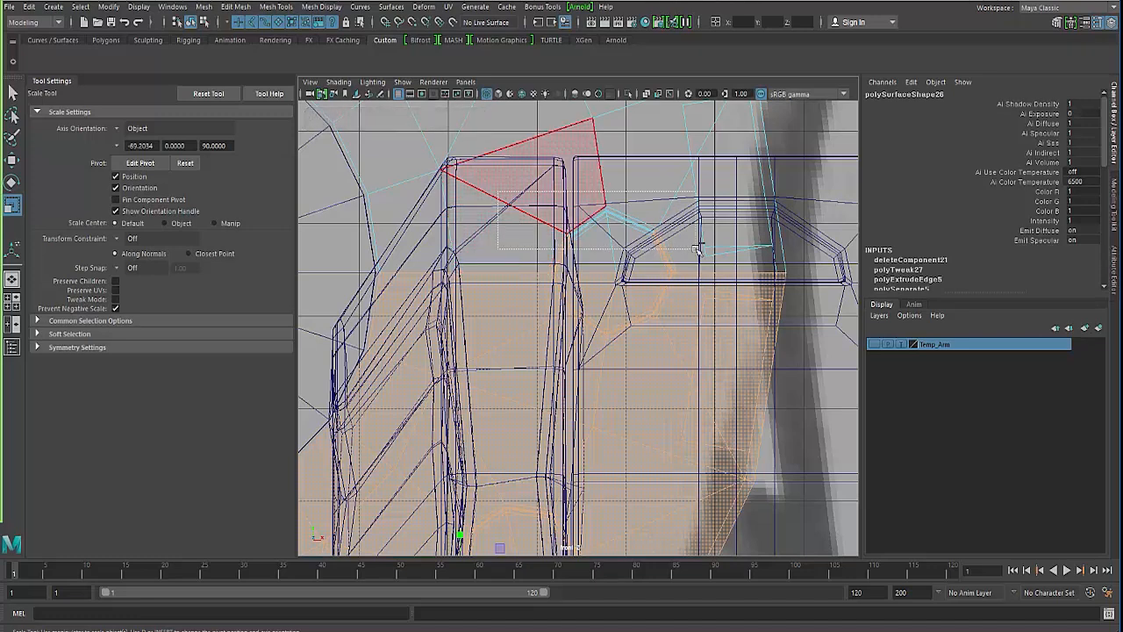
pyautogui.scroll(-8, 673, 295)
pyautogui.keyDown('alt'); pyautogui.moveTo(600, 365); pyautogui.dragTo(613, 405); pyautogui.keyUp('alt')
pyautogui.click(611, 415)
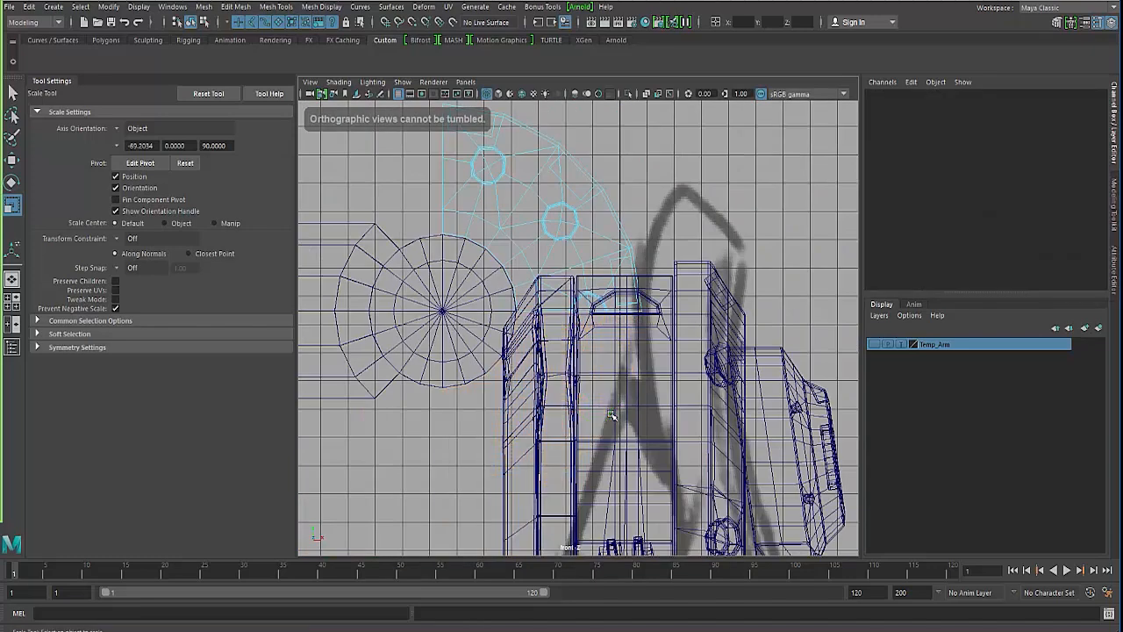
# Step: Select the front and back edges of the curved opening wall on the disc's remaining quarter in the perspective view
pyautogui.press('space')
pyautogui.press('space')
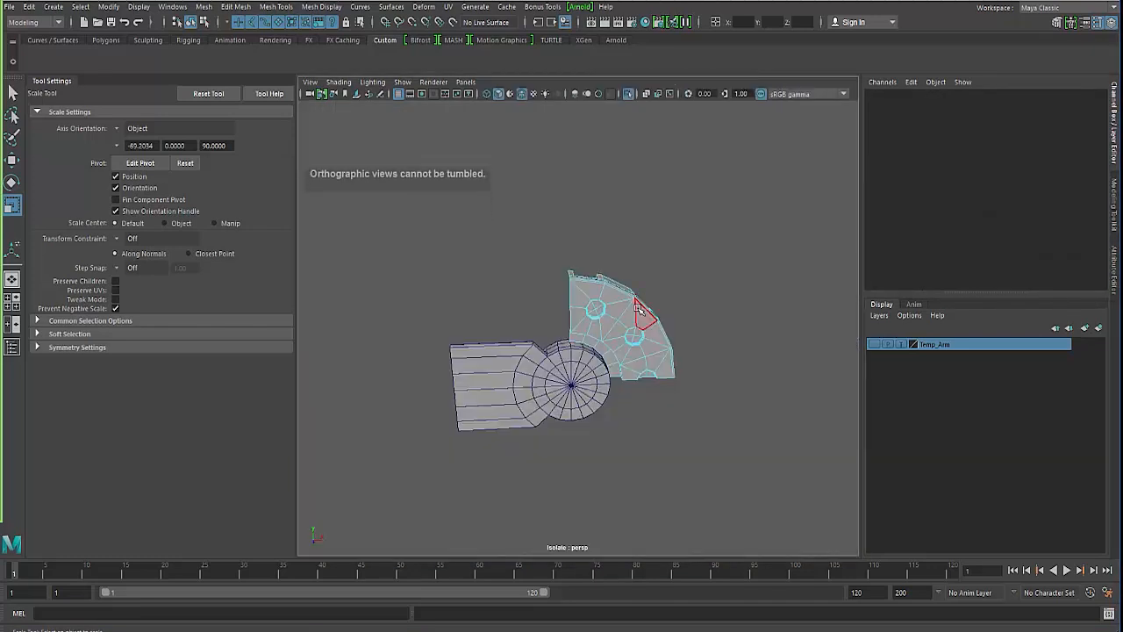
pyautogui.keyDown('alt'); pyautogui.moveTo(631, 351); pyautogui.dragTo(652, 336); pyautogui.keyUp('alt')
pyautogui.scroll(4, 614, 345)
pyautogui.scroll(2, 635, 325)
pyautogui.moveTo(606, 301); pyautogui.dragTo(606, 222, button='right')
pyautogui.click(605, 221)
pyautogui.keyDown('alt'); pyautogui.moveTo(605, 221); pyautogui.dragTo(660, 295); pyautogui.keyUp('alt')
pyautogui.scroll(4, 616, 311)
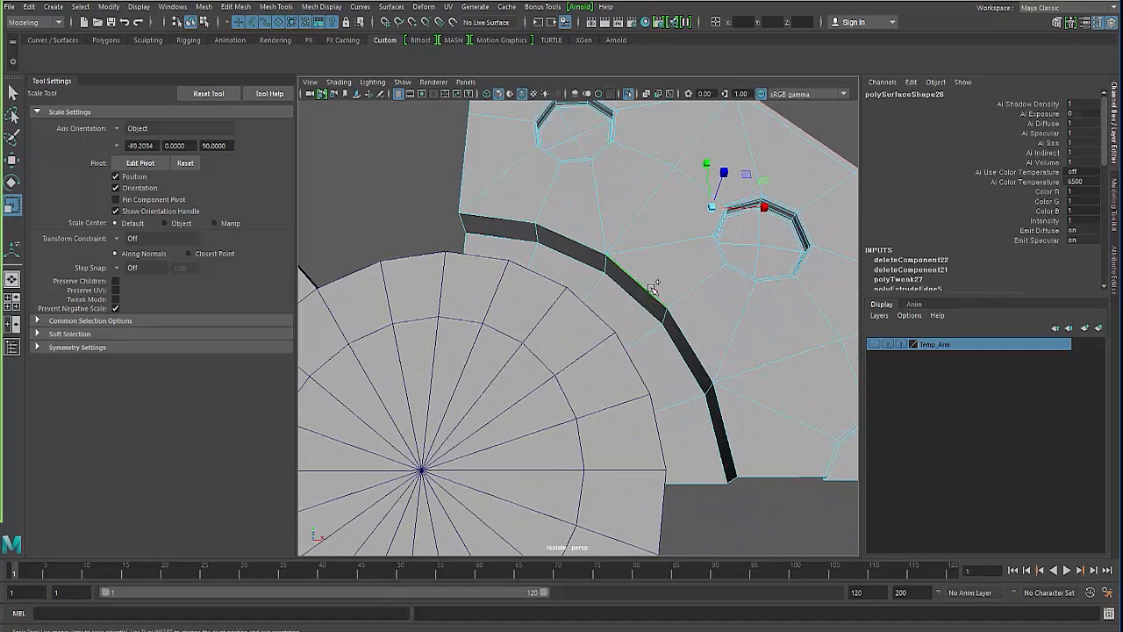
pyautogui.keyDown('alt'); pyautogui.moveTo(659, 348); pyautogui.dragTo(584, 225); pyautogui.keyUp('alt')
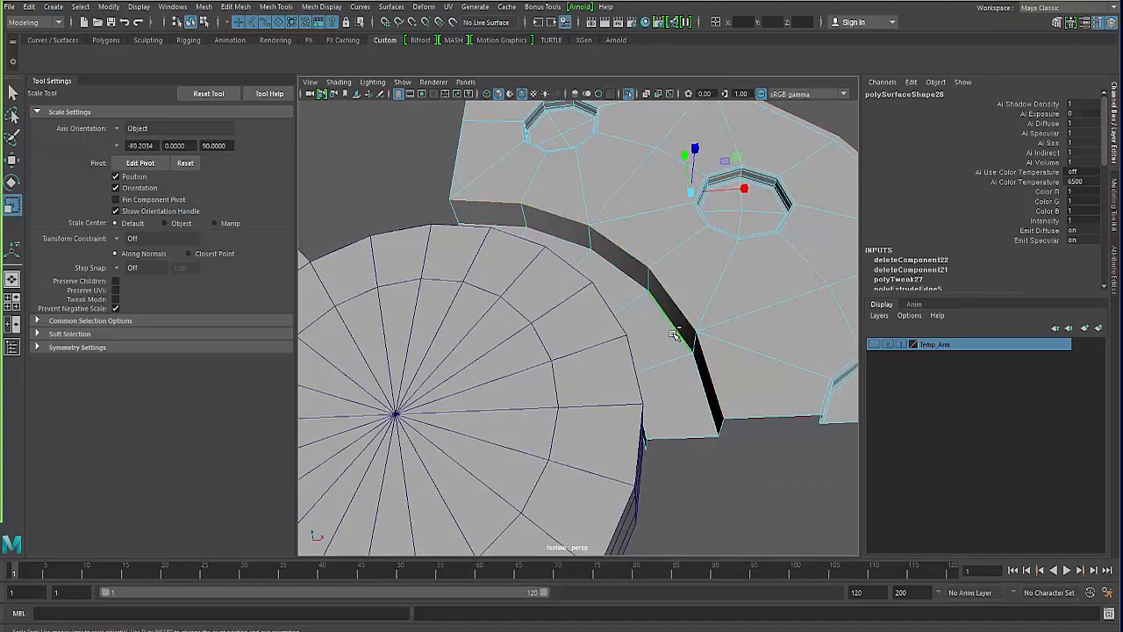
# Step: Add the long edges running along the groove of the quarter disc's outer rim to the edge selection
pyautogui.keyDown('alt'); pyautogui.moveTo(673, 334); pyautogui.dragTo(531, 305); pyautogui.keyUp('alt')
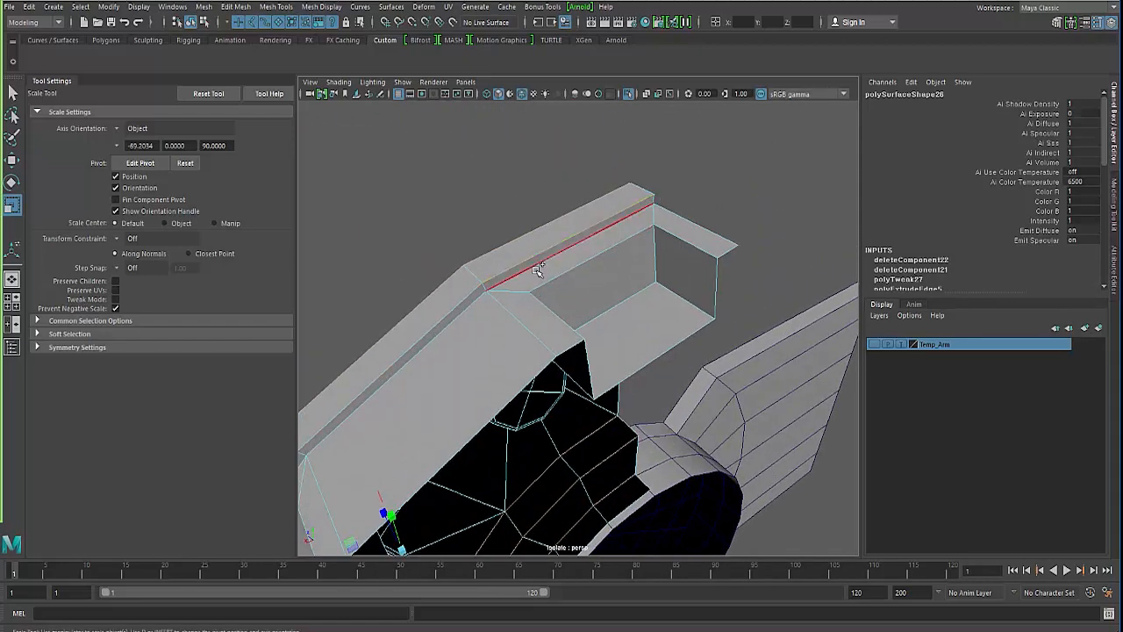
pyautogui.keyDown('alt'); pyautogui.moveTo(535, 281); pyautogui.dragTo(569, 290); pyautogui.keyUp('alt')
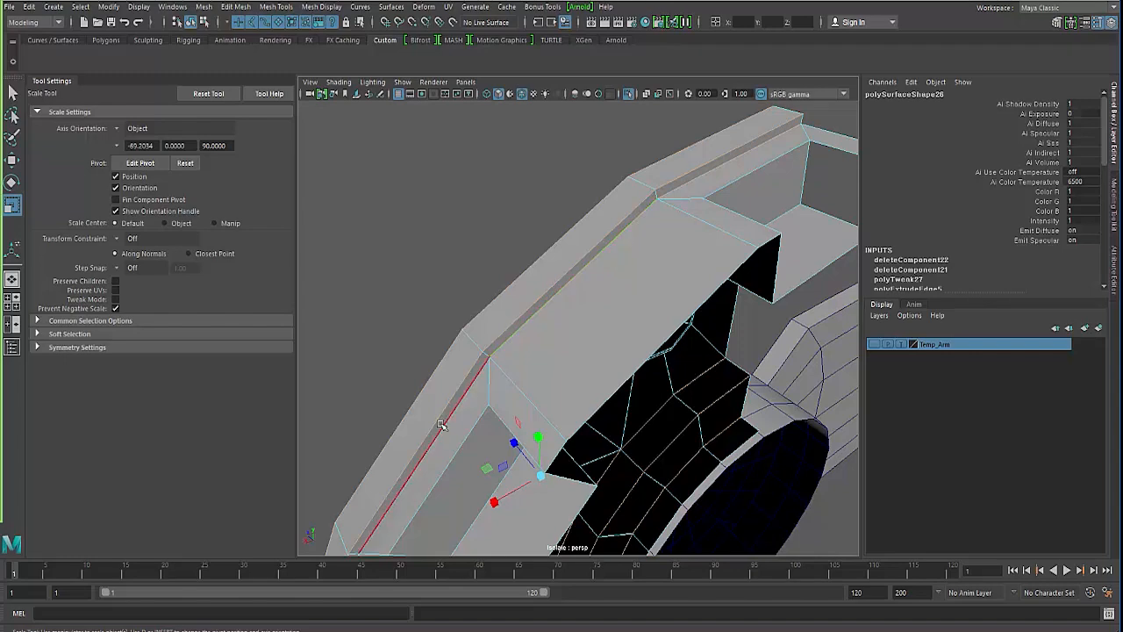
pyautogui.keyDown('alt'); pyautogui.moveTo(441, 425); pyautogui.dragTo(525, 326); pyautogui.keyUp('alt')
pyautogui.keyDown('alt'); pyautogui.moveTo(518, 332); pyautogui.dragTo(514, 350); pyautogui.keyUp('alt')
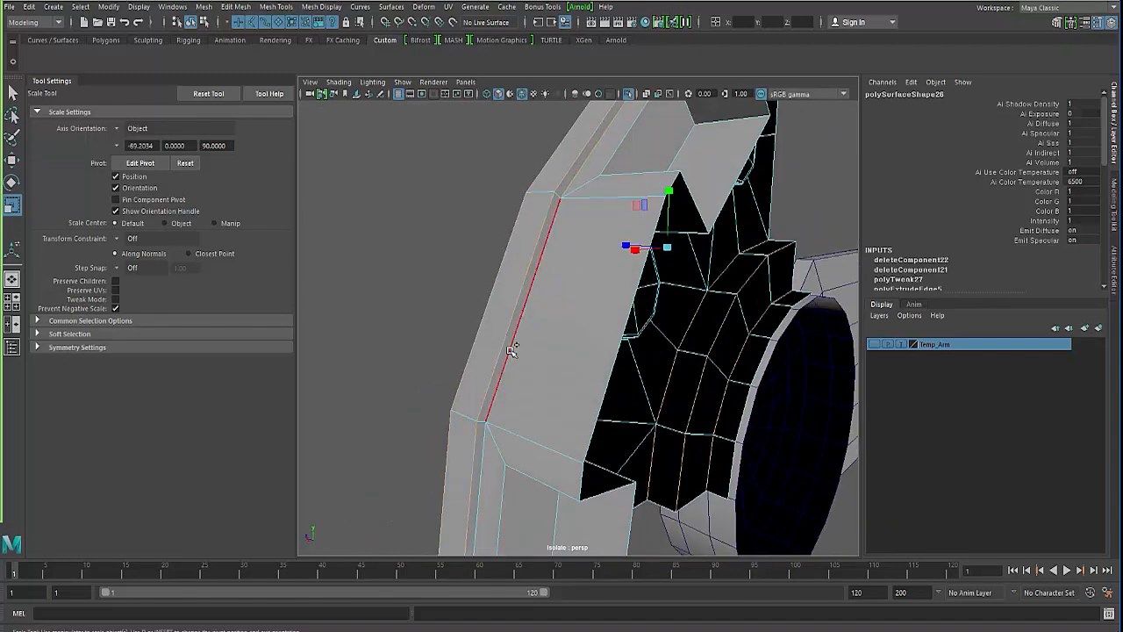
pyautogui.keyDown('shift'); pyautogui.click(514, 350); pyautogui.keyUp('shift')
# Step: Add the edges outlining the rectangular notches in the quarter disc's rim to the edge selection
pyautogui.moveTo(481, 479)
pyautogui.keyDown('alt'); pyautogui.mouseDown()
pyautogui.moveTo(476, 376)
pyautogui.moveTo(431, 316)
pyautogui.moveTo(518, 468)
pyautogui.moveTo(511, 414)
pyautogui.moveTo(552, 420)
pyautogui.moveTo(584, 441)
pyautogui.moveTo(518, 375)
pyautogui.moveTo(593, 328)
pyautogui.mouseUp(); pyautogui.keyUp('alt')
pyautogui.press('4')
pyautogui.press('5')
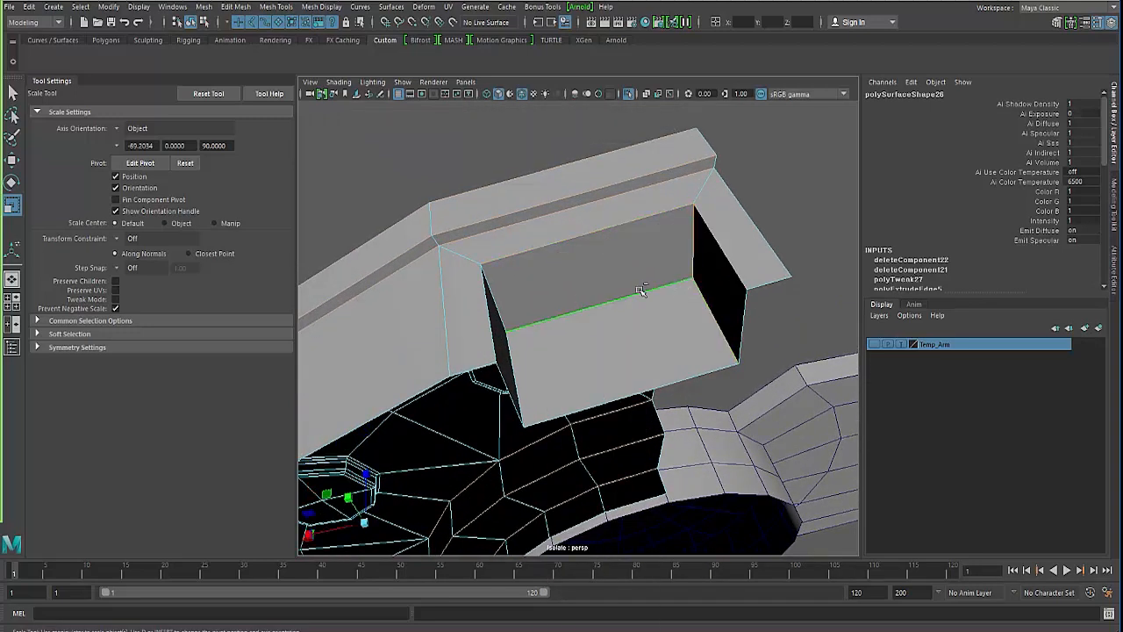
pyautogui.keyDown('alt'); pyautogui.moveTo(488, 303); pyautogui.dragTo(465, 298); pyautogui.keyUp('alt')
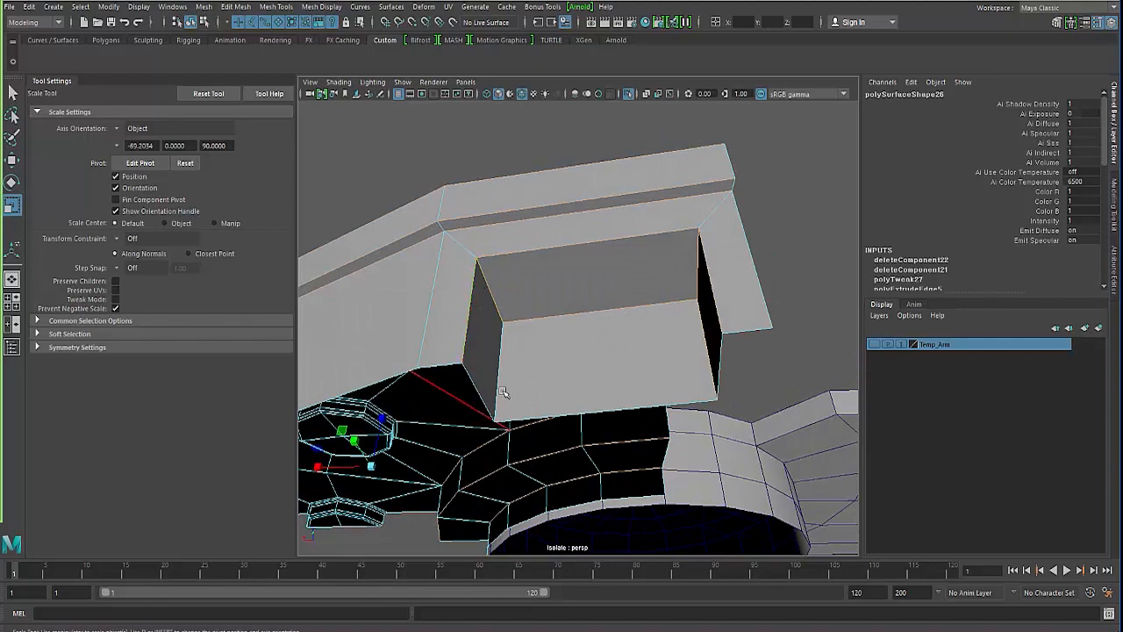
pyautogui.keyDown('alt'); pyautogui.moveTo(432, 400); pyautogui.dragTo(514, 351); pyautogui.keyUp('alt')
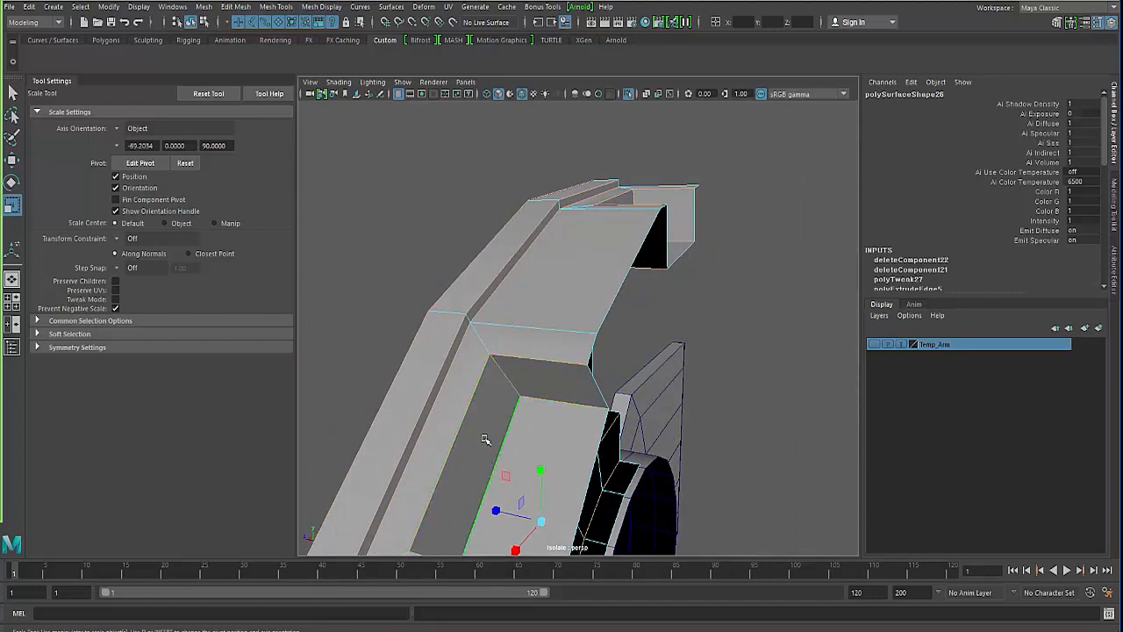
pyautogui.keyDown('alt'); pyautogui.moveTo(485, 439); pyautogui.dragTo(402, 426); pyautogui.keyUp('alt')
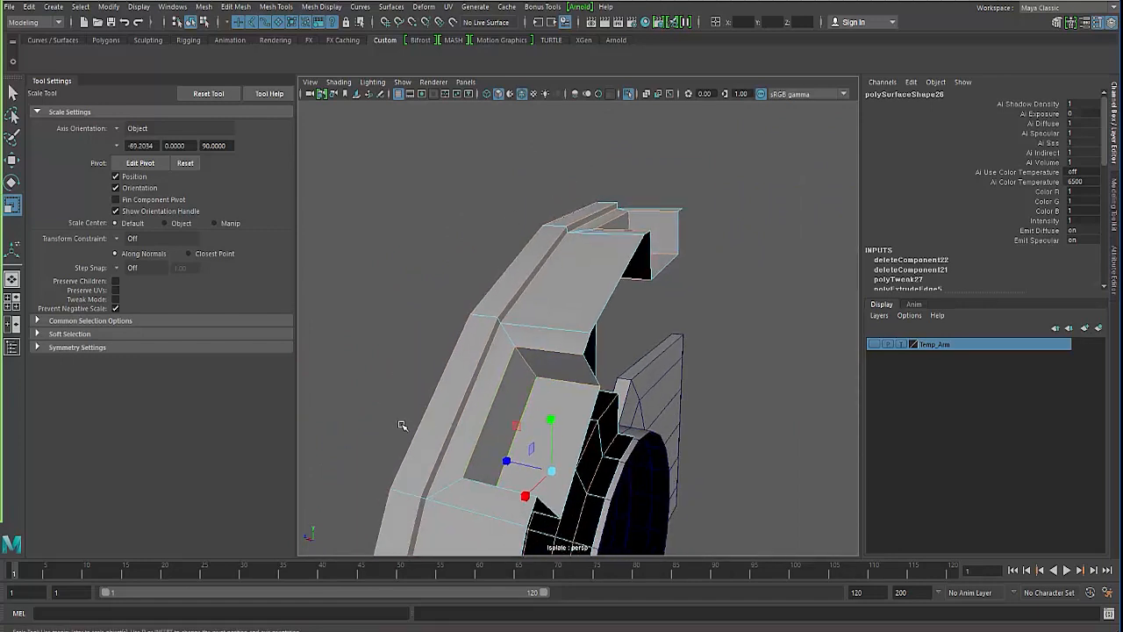
pyautogui.keyDown('alt'); pyautogui.moveTo(440, 424); pyautogui.dragTo(513, 294); pyautogui.keyUp('alt')
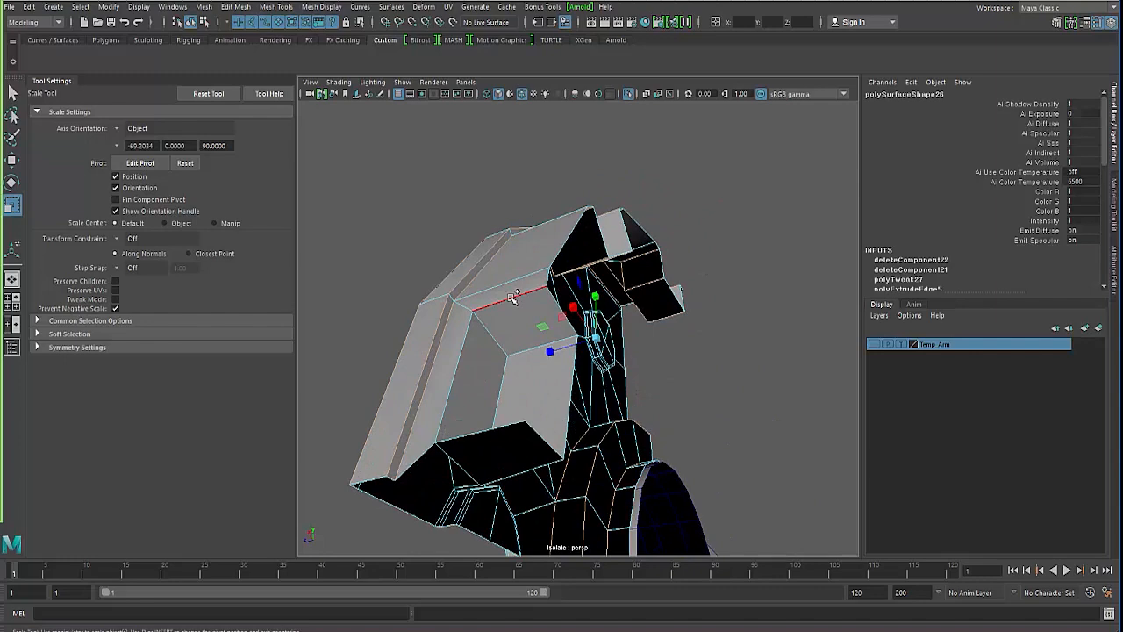
pyautogui.keyDown('alt'); pyautogui.moveTo(464, 342); pyautogui.dragTo(359, 250); pyautogui.keyUp('alt')
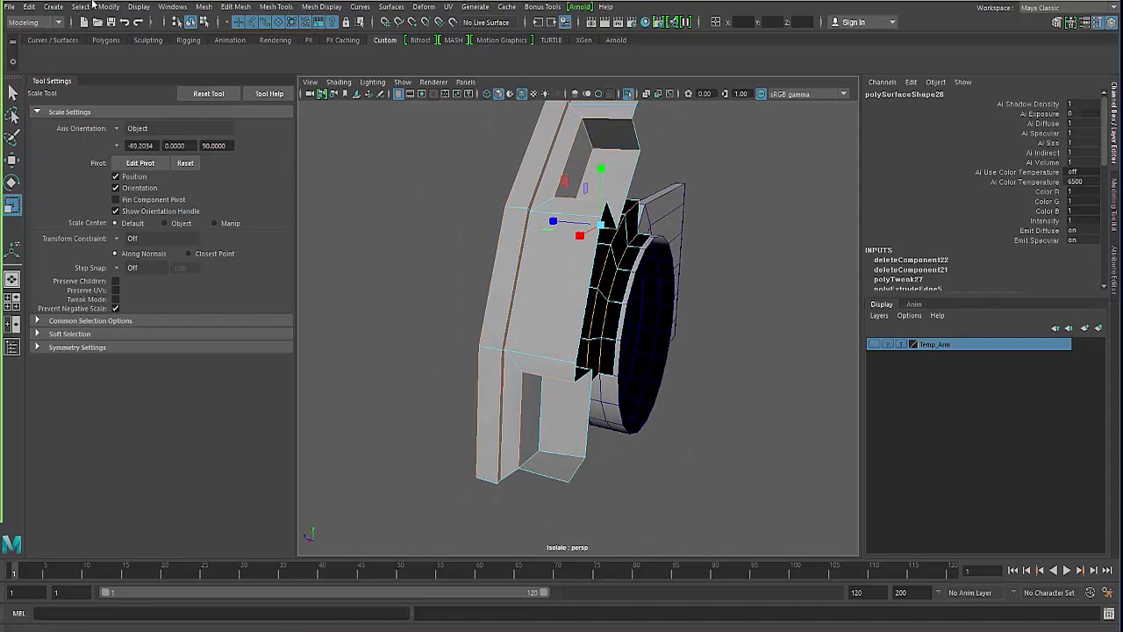
# Step: Save the selected edges as a quick select set named temp_Set
pyautogui.click(108, 7)
pyautogui.moveTo(81, 13)
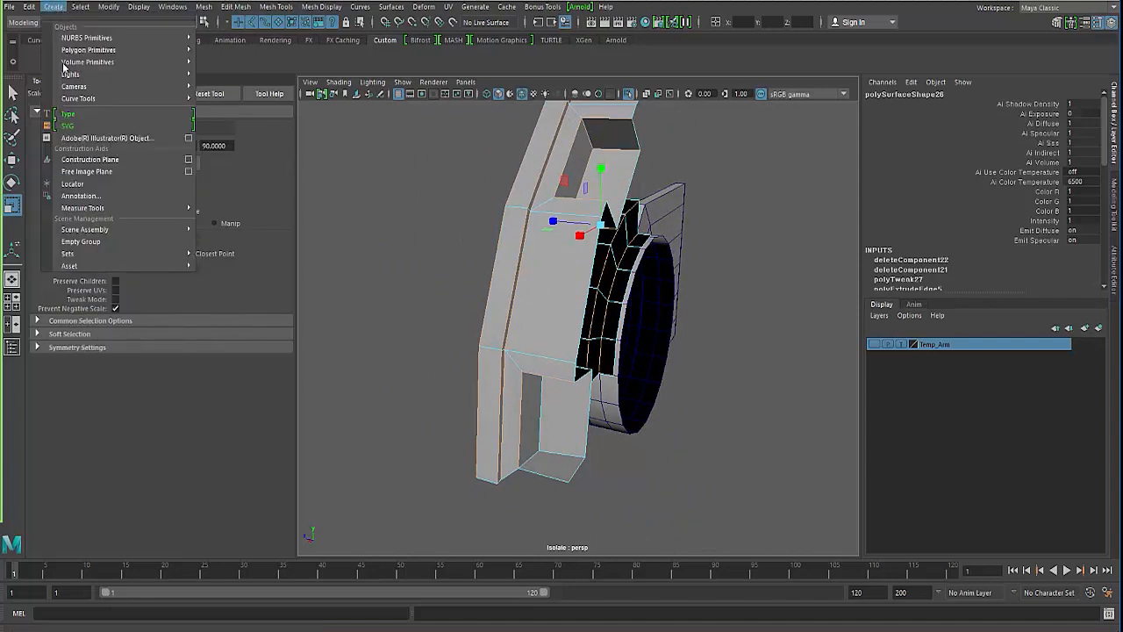
pyautogui.moveTo(105, 266)
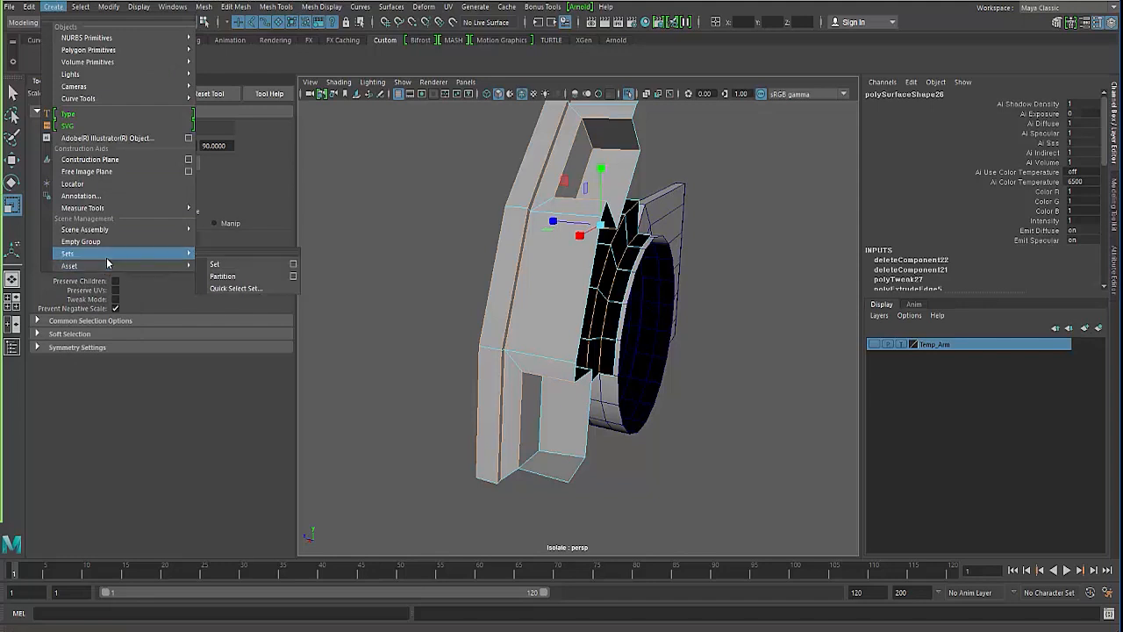
pyautogui.click(242, 288)
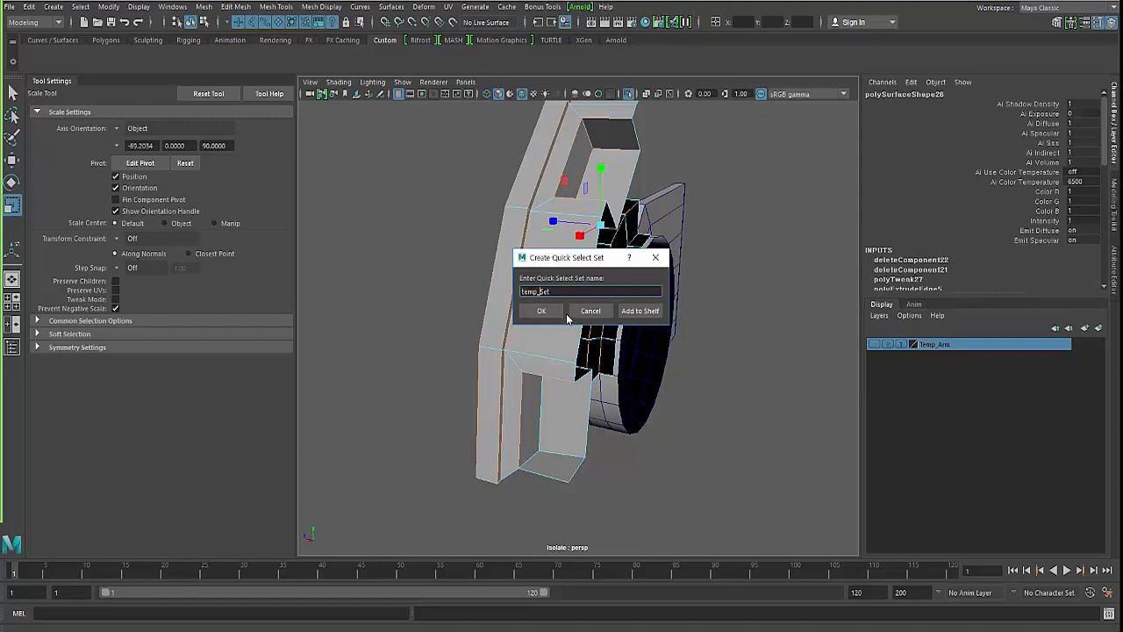
pyautogui.click(541, 311)
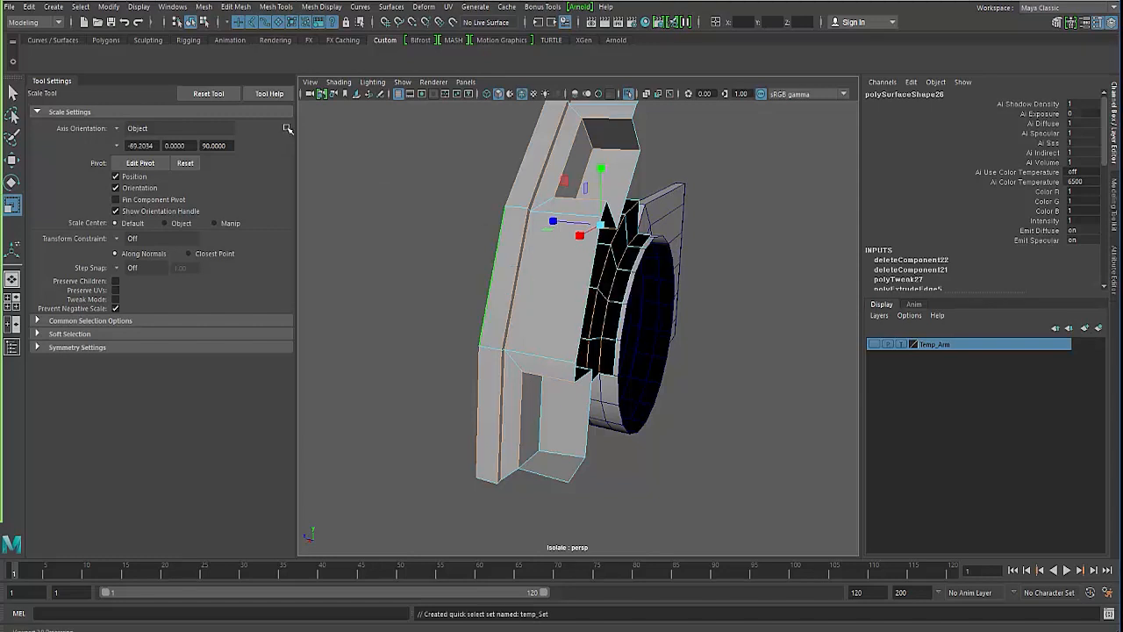
pyautogui.click(81, 7)
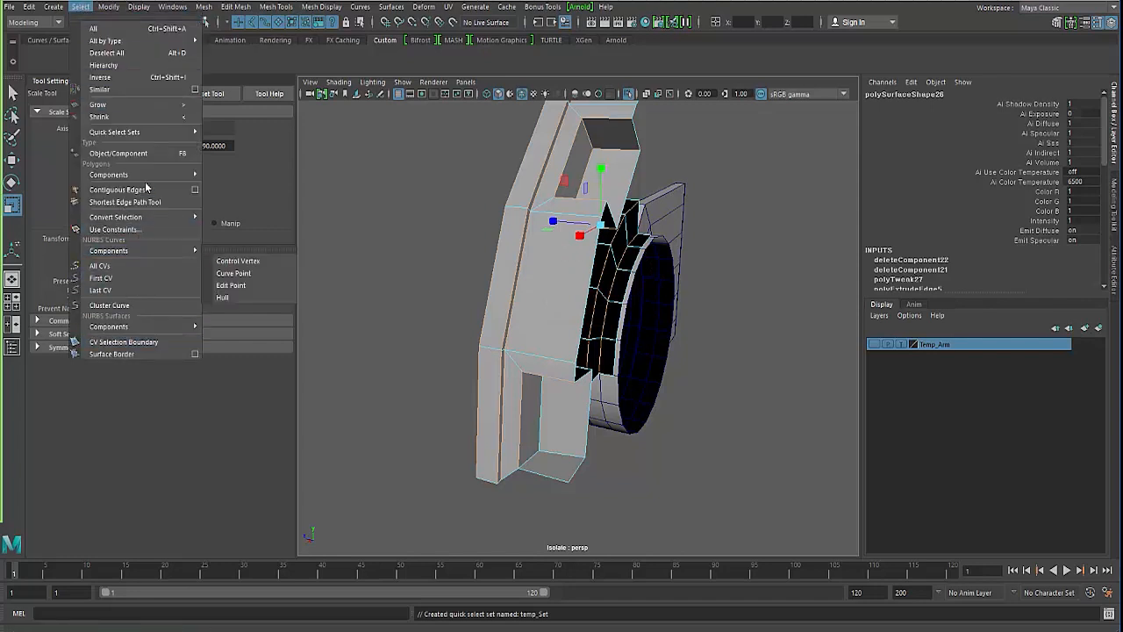
# Step: Recall the temp_Set quick select set to check its stored edges on the quarter disc
pyautogui.moveTo(149, 131)
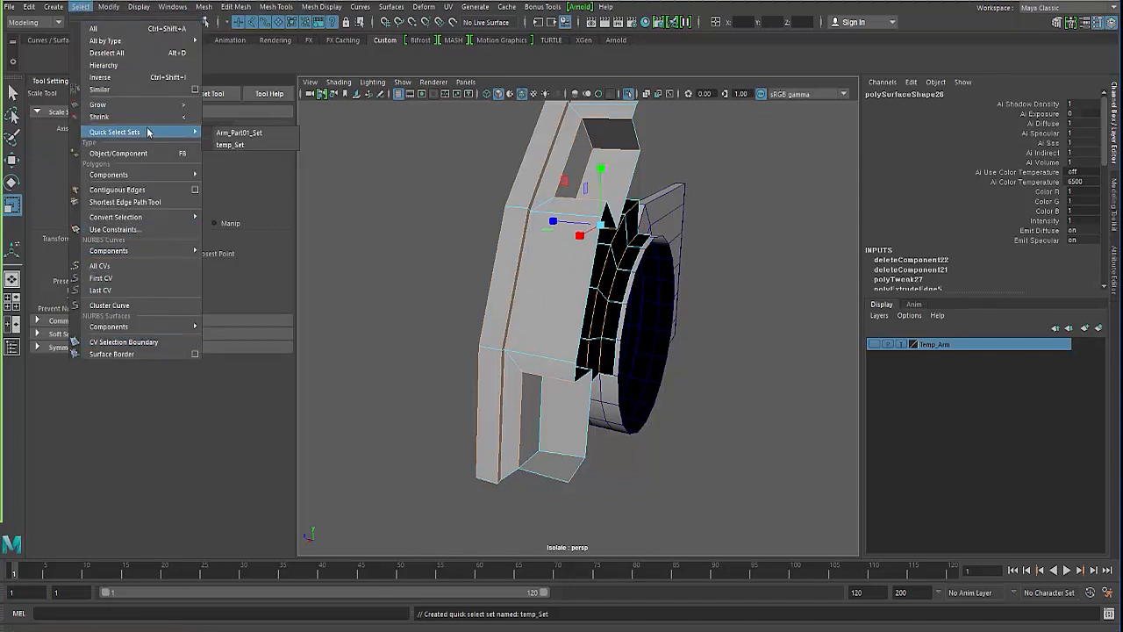
pyautogui.click(233, 145)
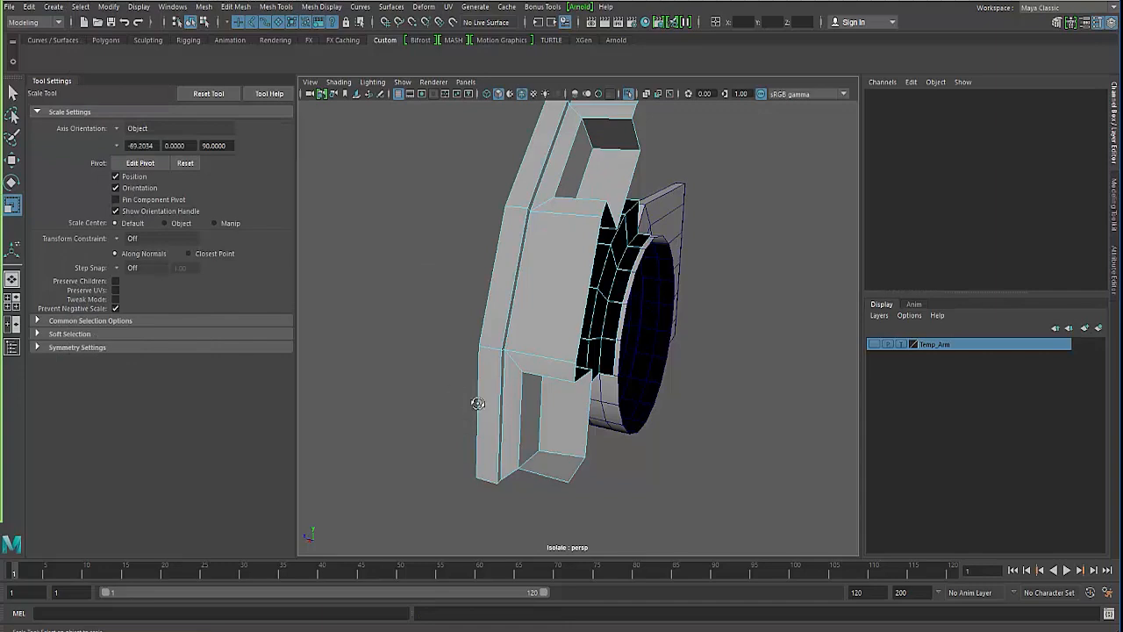
pyautogui.keyDown('alt'); pyautogui.moveTo(477, 403); pyautogui.dragTo(458, 359); pyautogui.keyUp('alt')
# Step: Extrude the quarter disc's lower end edge beside the lowest rim notch into a strip across the notch's open side
pyautogui.moveTo(458, 326); pyautogui.dragTo(458, 274, button='right')
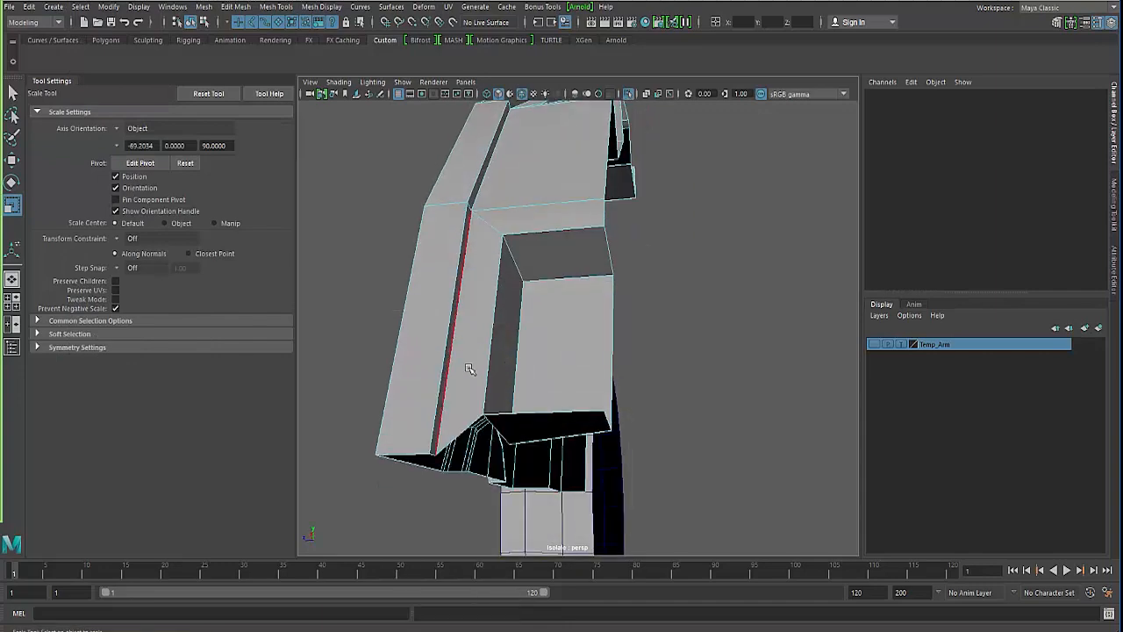
pyautogui.click(472, 422)
pyautogui.keyDown('alt'); pyautogui.moveTo(472, 422); pyautogui.dragTo(478, 254); pyautogui.keyUp('alt')
pyautogui.keyDown('shift'); pyautogui.moveTo(480, 213); pyautogui.dragTo(486, 243, button='right'); pyautogui.keyUp('shift')
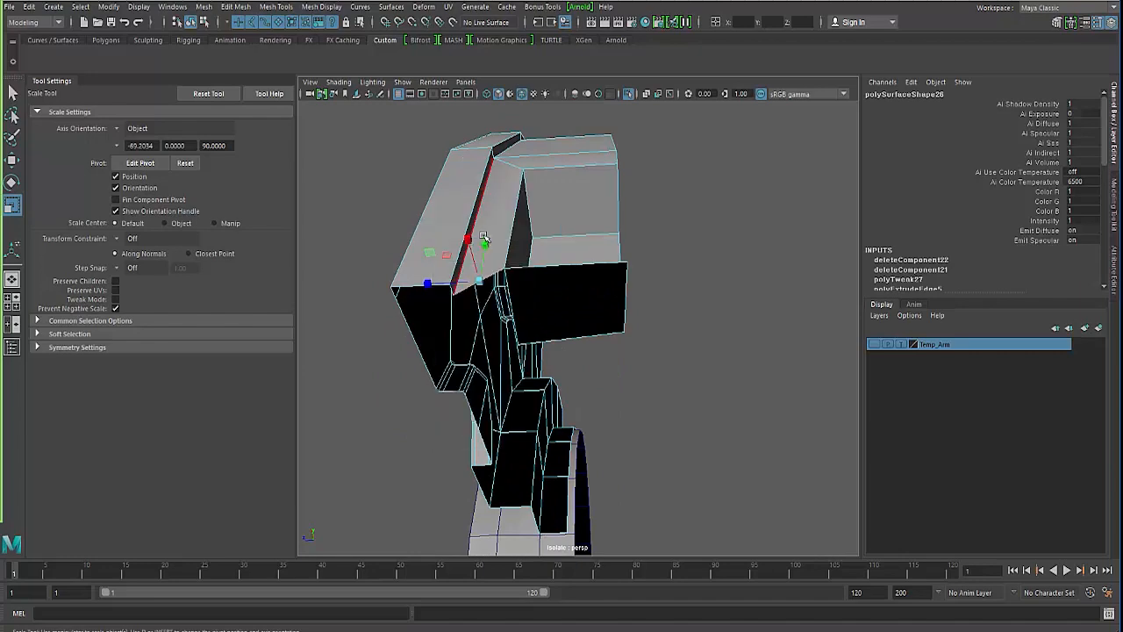
pyautogui.keyDown('alt'); pyautogui.moveTo(547, 204); pyautogui.dragTo(553, 314); pyautogui.keyUp('alt')
pyautogui.click(552, 313)
pyautogui.keyDown('alt'); pyautogui.moveTo(521, 374); pyautogui.dragTo(572, 435); pyautogui.keyUp('alt')
pyautogui.moveTo(572, 436)
pyautogui.keyDown('alt'); pyautogui.mouseDown()
pyautogui.moveTo(556, 409)
pyautogui.moveTo(564, 427)
pyautogui.mouseUp(); pyautogui.keyUp('alt')
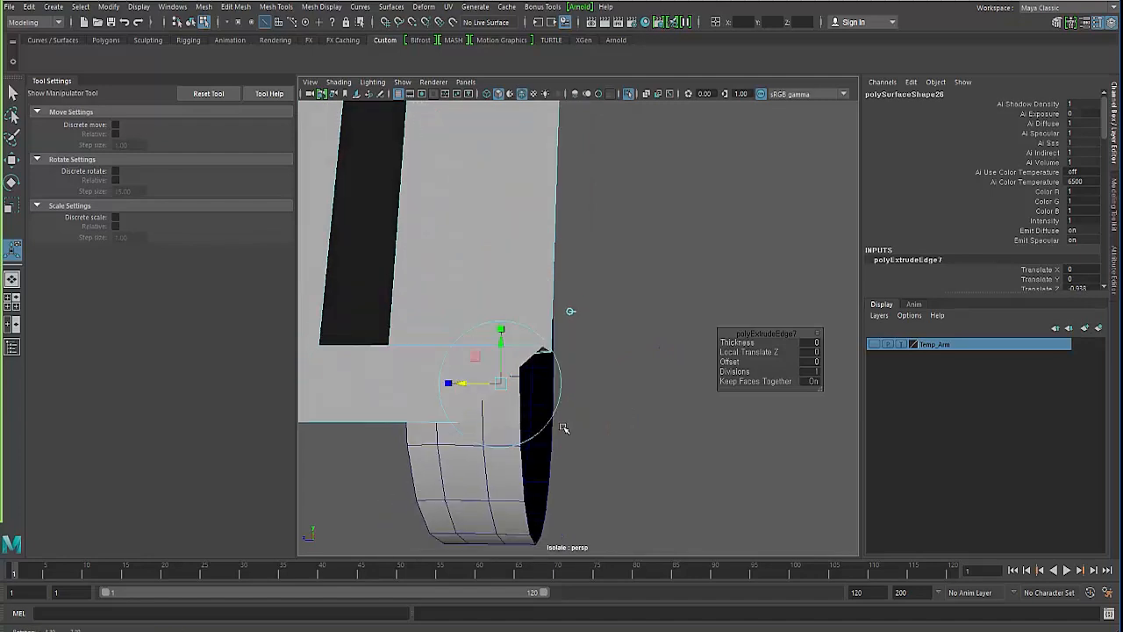
# Step: Weld the extruded strip's inner corner vertex to the neighbouring corner of the notch wall with Target Weld
pyautogui.click(658, 468)
pyautogui.keyDown('alt'); pyautogui.moveTo(658, 467); pyautogui.dragTo(544, 431); pyautogui.keyUp('alt')
pyautogui.keyDown('alt'); pyautogui.moveTo(544, 431); pyautogui.dragTo(561, 410, button='middle'); pyautogui.keyUp('alt')
pyautogui.scroll(1, 560, 410)
pyautogui.click(494, 394)
pyautogui.moveTo(476, 396); pyautogui.dragTo(398, 302, button='right')
pyautogui.click(590, 387)
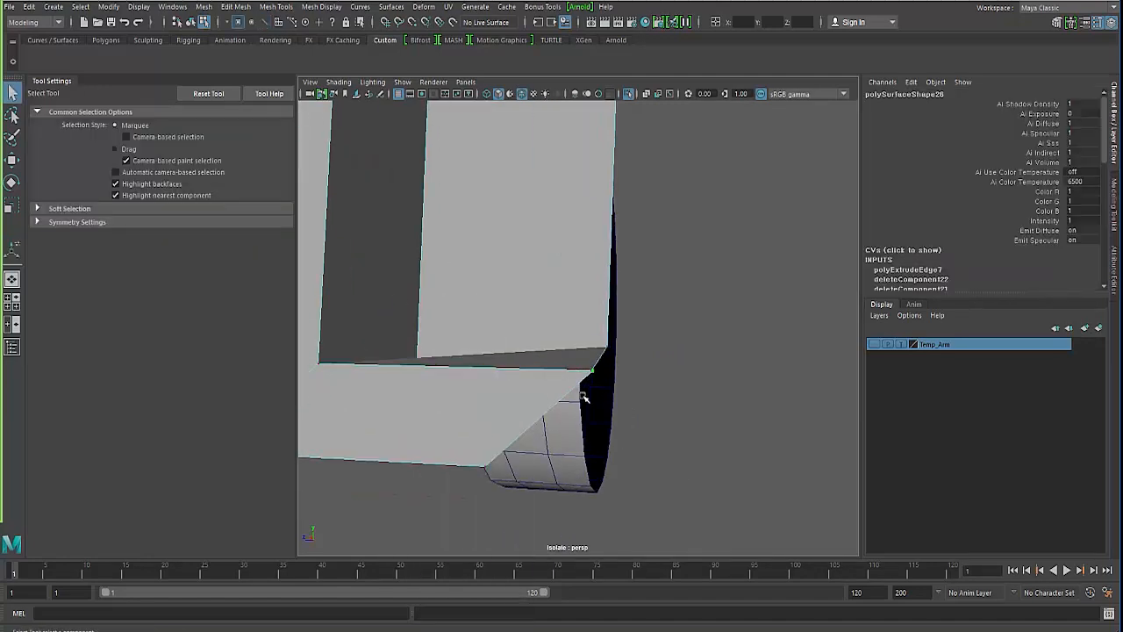
pyautogui.press('w')
pyautogui.keyDown('alt'); pyautogui.moveTo(535, 395); pyautogui.dragTo(553, 402); pyautogui.keyUp('alt')
pyautogui.keyDown('alt'); pyautogui.moveTo(506, 456); pyautogui.dragTo(551, 543); pyautogui.keyUp('alt')
pyautogui.click(549, 526)
pyautogui.keyDown('alt'); pyautogui.moveTo(536, 447); pyautogui.dragTo(531, 509); pyautogui.keyUp('alt')
pyautogui.press('F8')
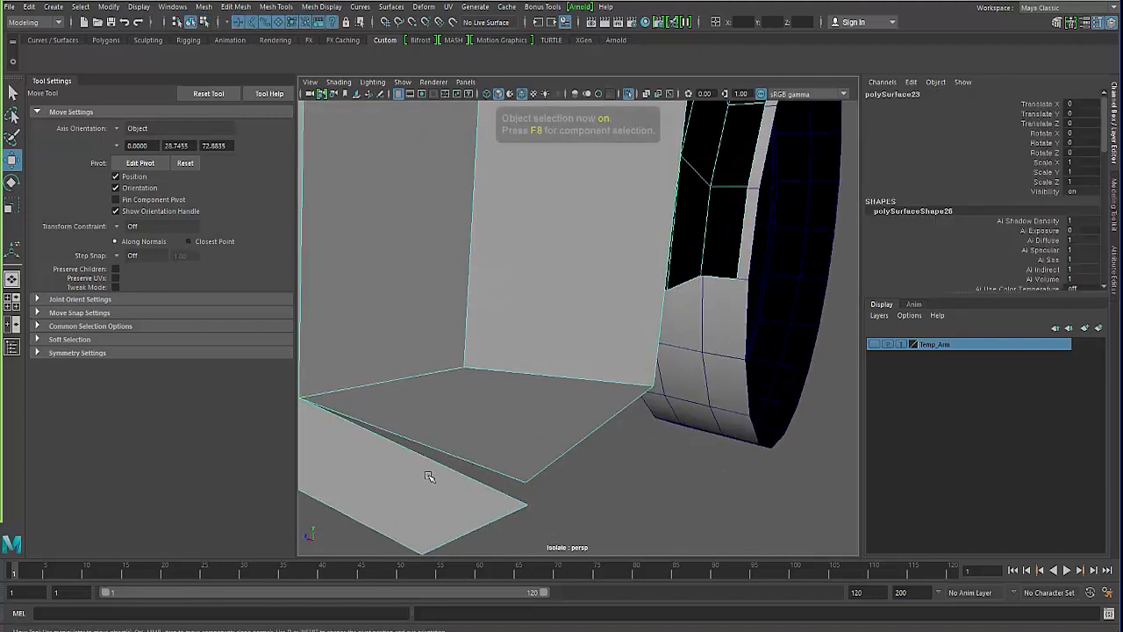
pyautogui.keyDown('shift'); pyautogui.moveTo(420, 359); pyautogui.dragTo(418, 295, button='right'); pyautogui.keyUp('shift')
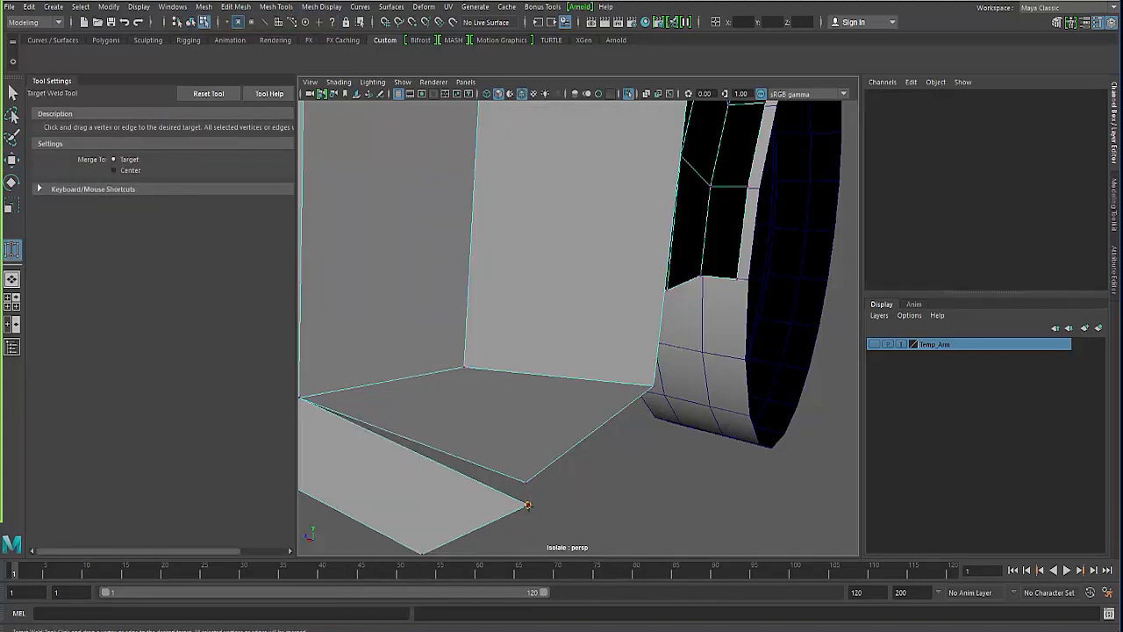
pyautogui.moveTo(528, 480); pyautogui.dragTo(129, 165)
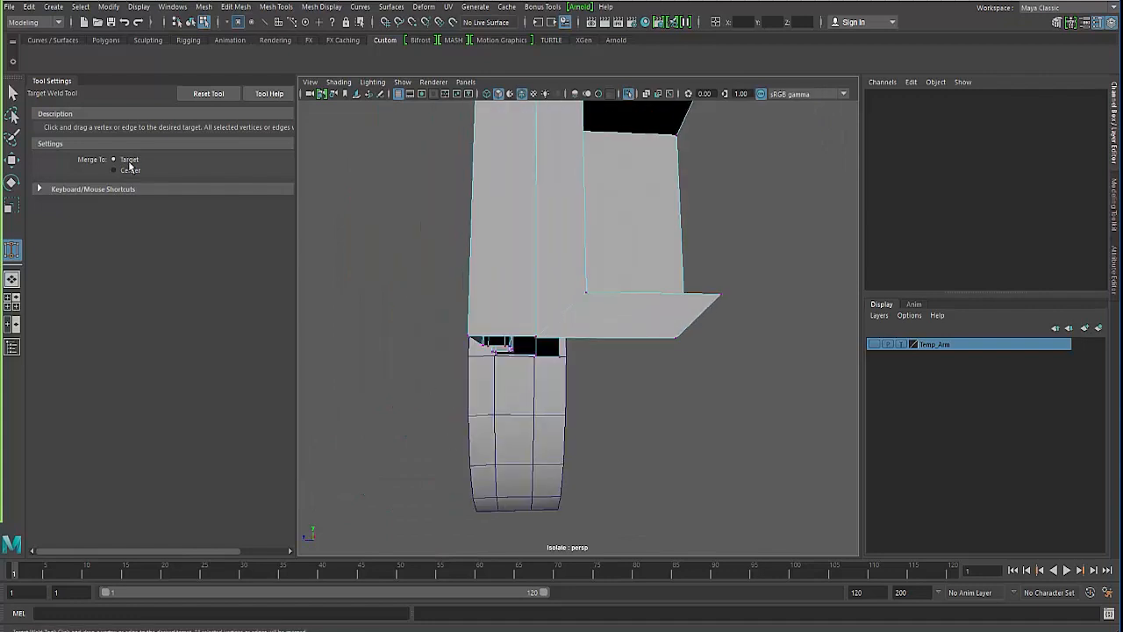
pyautogui.click(13, 94)
# Step: Straighten the strip's slanted end by repositioning its lower outer corner vertex with an absolute transform coordinate
pyautogui.keyDown('alt'); pyautogui.moveTo(543, 368); pyautogui.dragTo(612, 389); pyautogui.keyUp('alt')
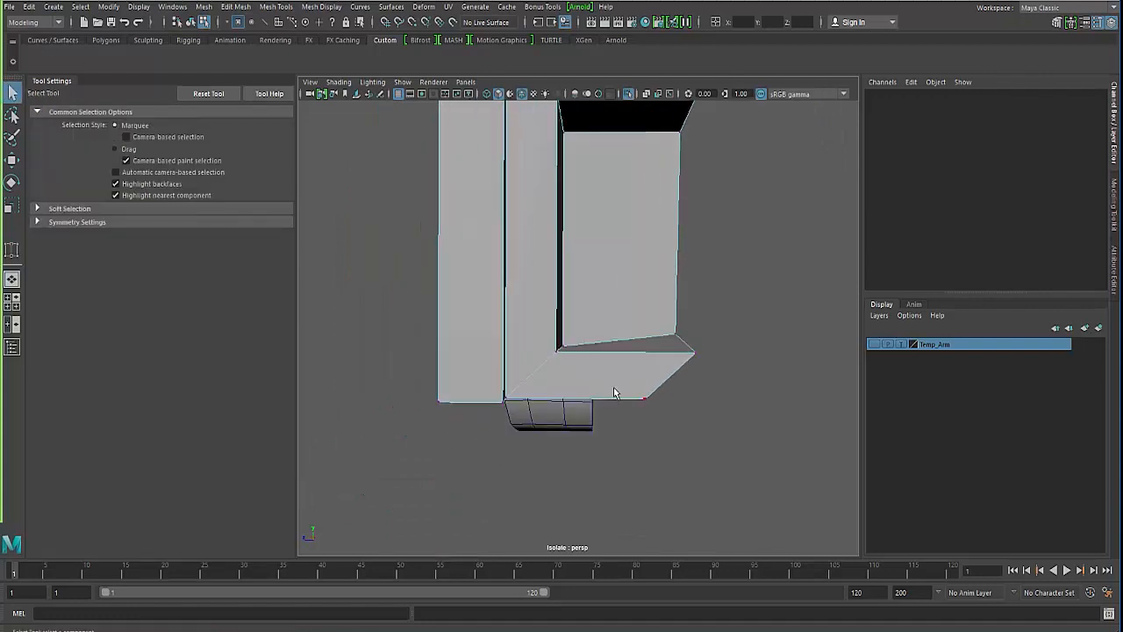
pyautogui.click(614, 393)
pyautogui.keyDown('alt'); pyautogui.moveTo(621, 279); pyautogui.dragTo(610, 283, button='middle'); pyautogui.keyUp('alt')
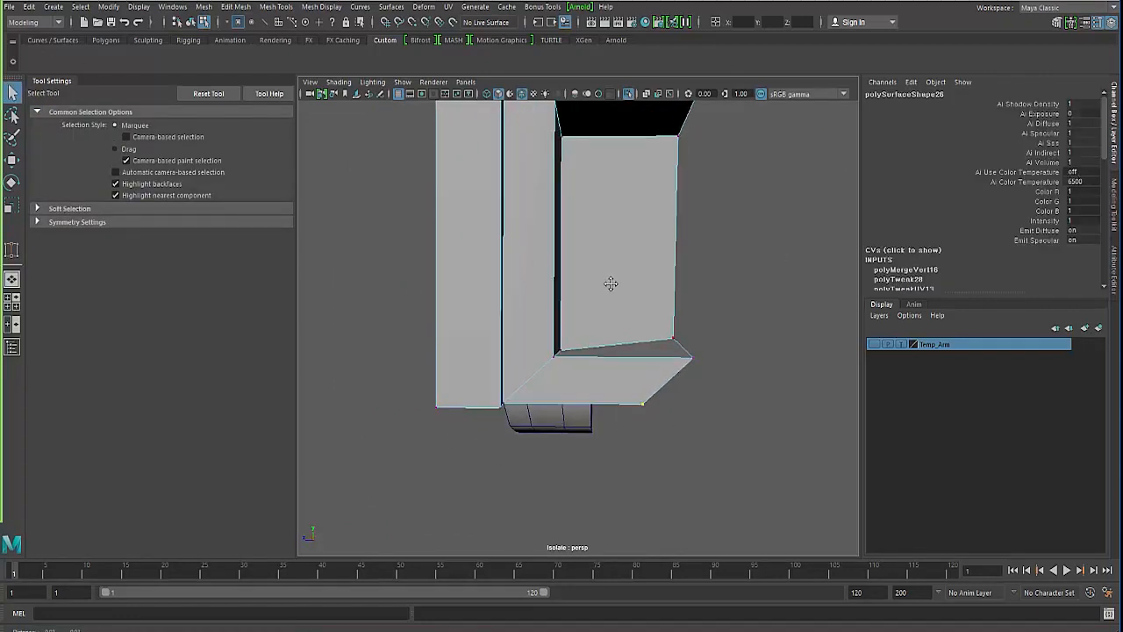
pyautogui.click(726, 27)
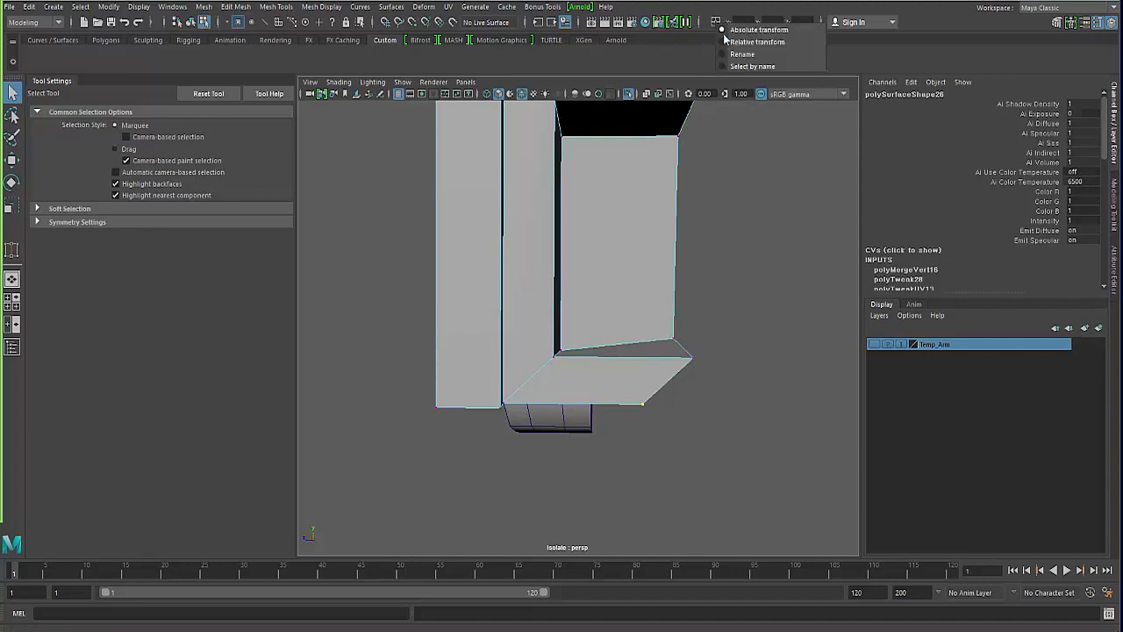
pyautogui.click(742, 24)
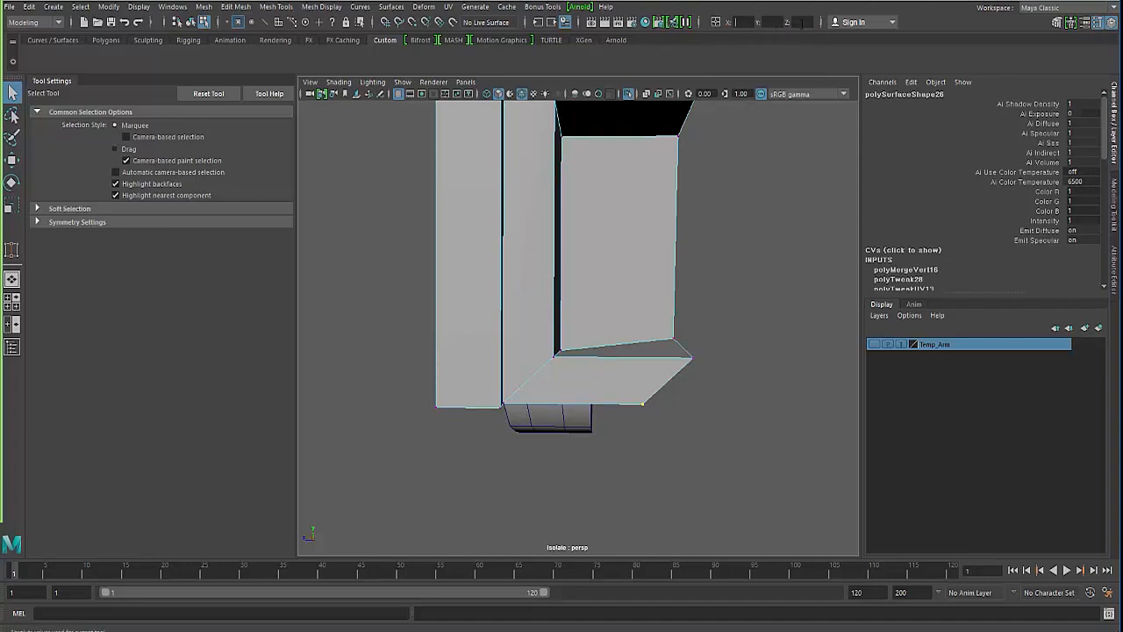
pyautogui.press('Return')
# Step: Return to object selection and recall the hard edges stored in the temp_Set quick select set
pyautogui.keyDown('alt'); pyautogui.moveTo(492, 451); pyautogui.dragTo(588, 447); pyautogui.keyUp('alt')
pyautogui.press('F8')
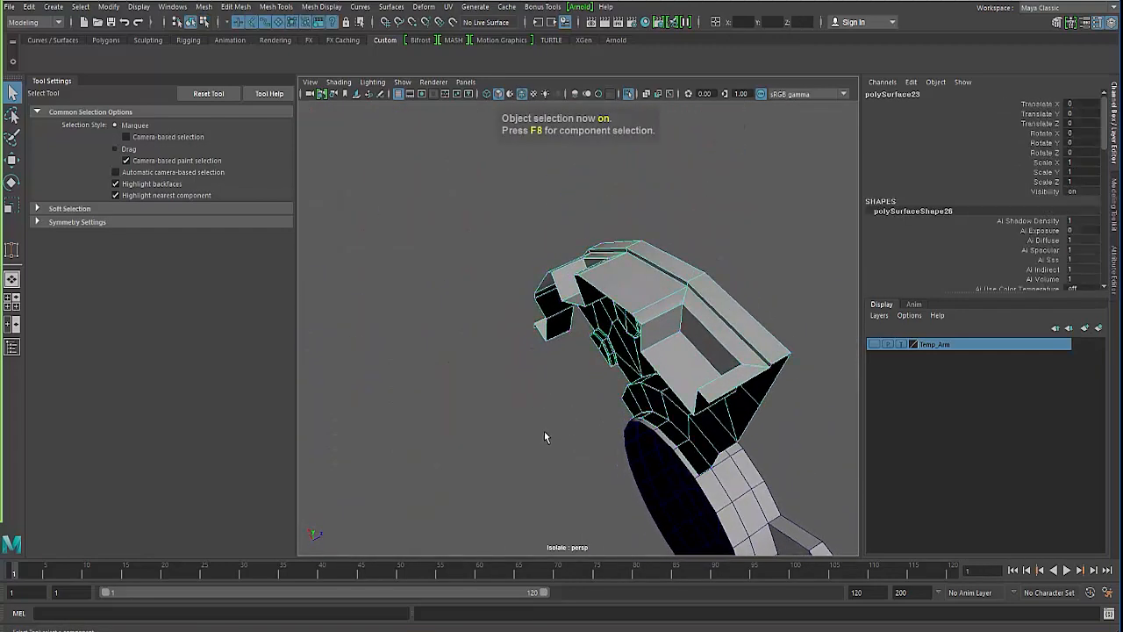
pyautogui.click(80, 6)
pyautogui.moveTo(124, 133)
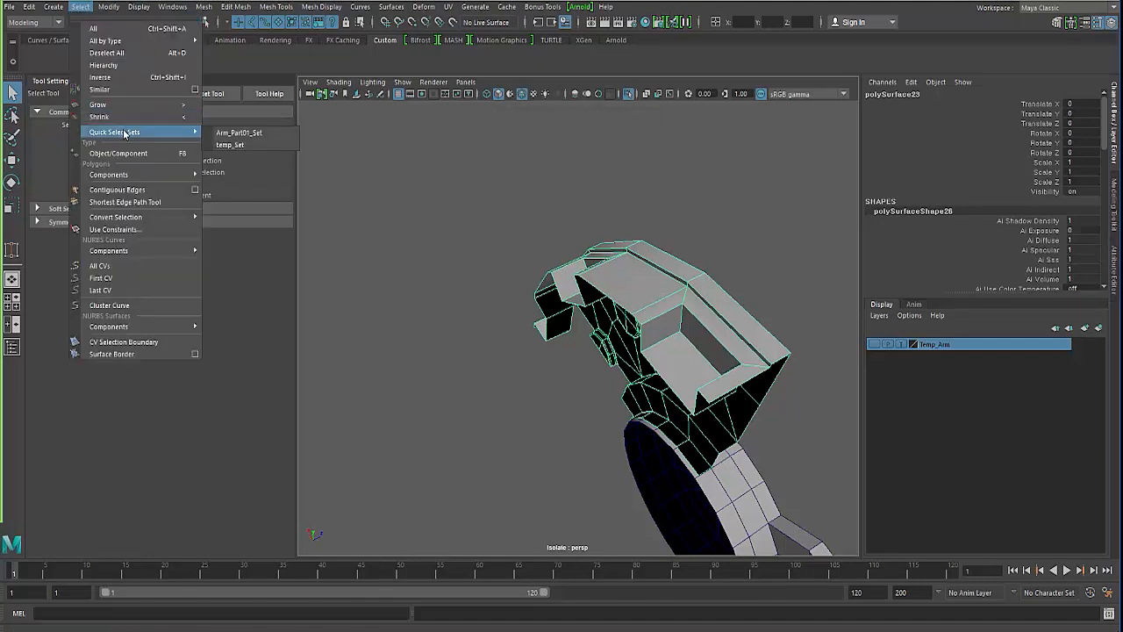
pyautogui.click(254, 146)
pyautogui.keyDown('alt'); pyautogui.moveTo(449, 350); pyautogui.dragTo(571, 346); pyautogui.keyUp('alt')
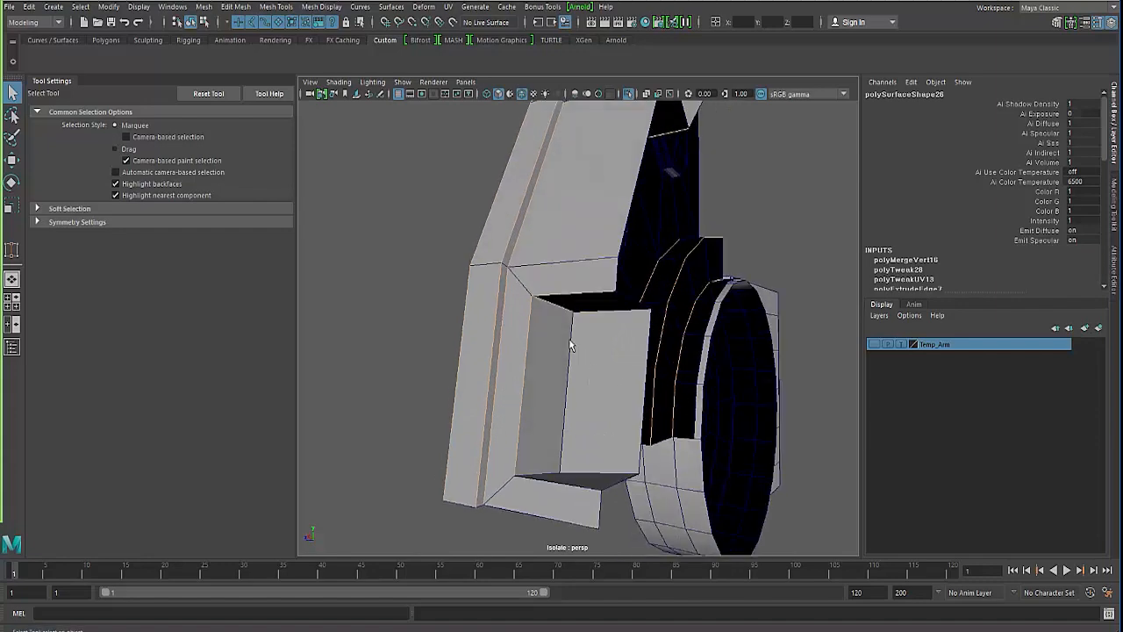
pyautogui.keyDown('alt'); pyautogui.moveTo(539, 394); pyautogui.dragTo(536, 447); pyautogui.keyUp('alt')
# Step: Add the bottom edges of the newly closed lowest notch to the recalled edge selection, checking it in wireframe
pyautogui.moveTo(536, 304); pyautogui.dragTo(532, 257, button='right')
pyautogui.keyDown('alt'); pyautogui.moveTo(513, 394); pyautogui.dragTo(572, 445); pyautogui.keyUp('alt')
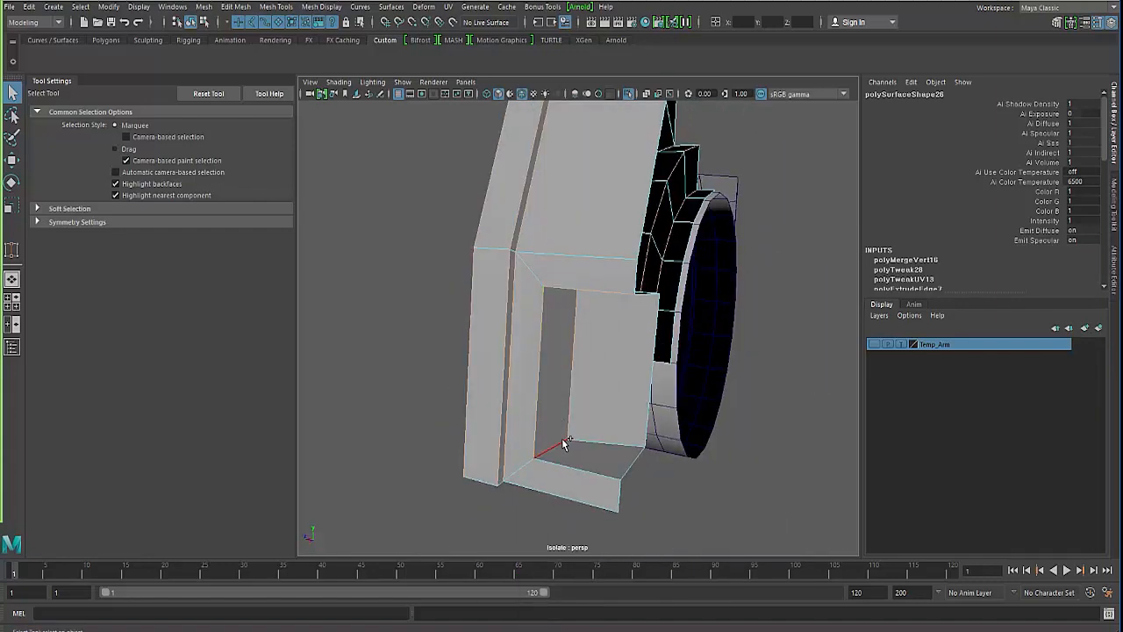
pyautogui.moveTo(493, 469)
pyautogui.keyDown('alt'); pyautogui.mouseDown()
pyautogui.moveTo(409, 483)
pyautogui.moveTo(416, 453)
pyautogui.moveTo(523, 436)
pyautogui.moveTo(501, 416)
pyautogui.moveTo(492, 429)
pyautogui.moveTo(500, 470)
pyautogui.moveTo(546, 378)
pyautogui.mouseUp(); pyautogui.keyUp('alt')
pyautogui.press('4')
pyautogui.press('5')
pyautogui.press('5')
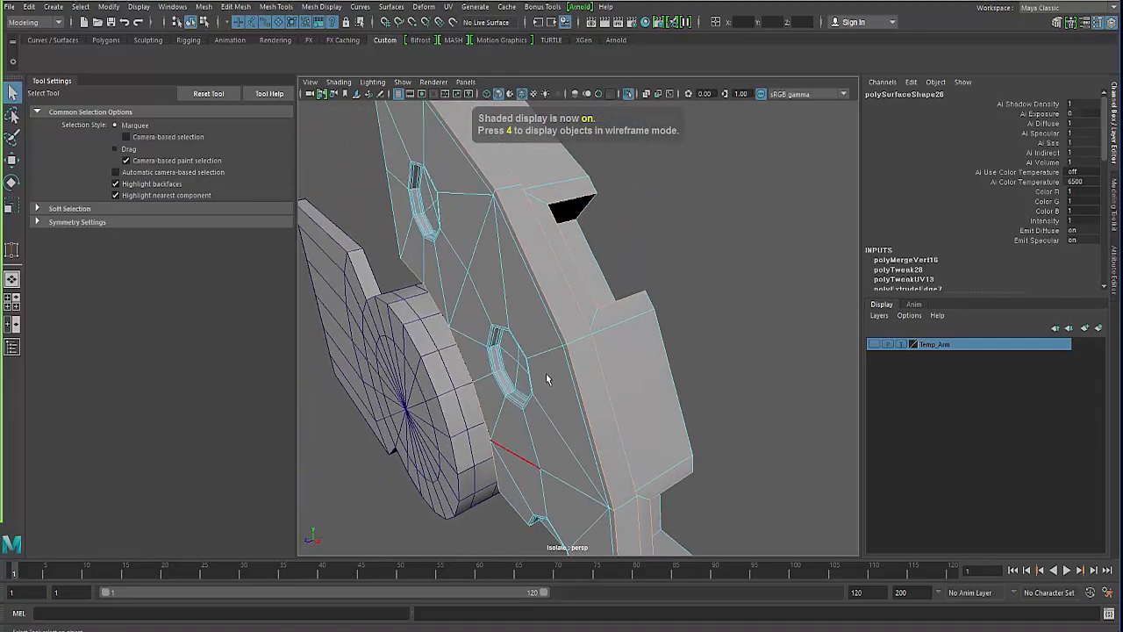
# Step: Bevel the selected hard edges with 2 segments and a depth of 1.5
pyautogui.keyDown('shift'); pyautogui.moveTo(529, 338); pyautogui.dragTo(584, 333, button='right'); pyautogui.keyUp('shift')
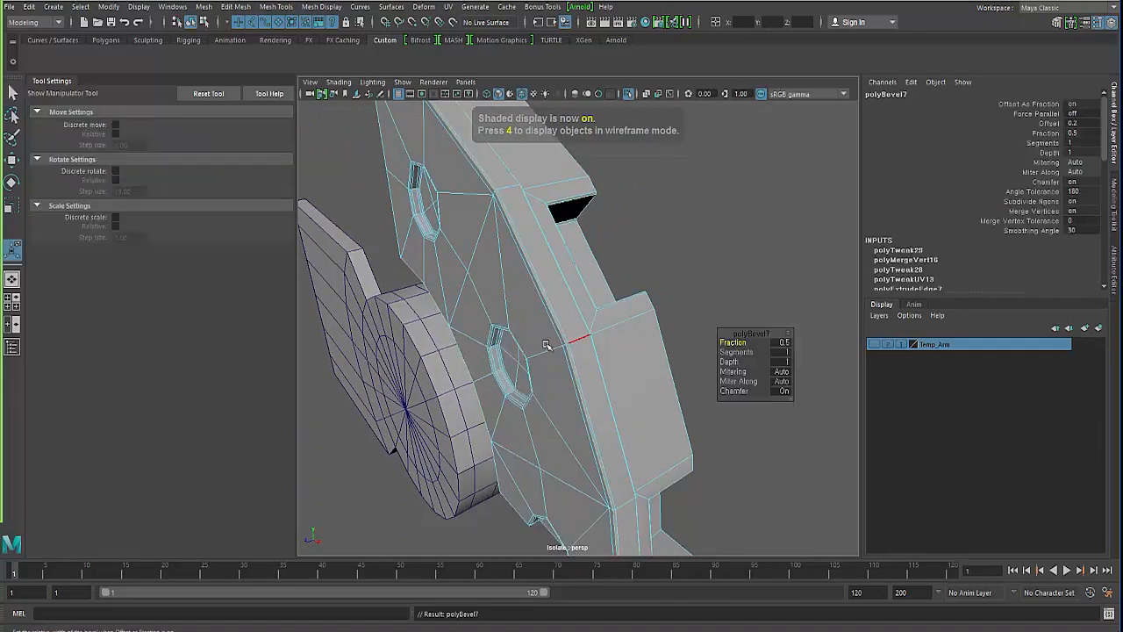
pyautogui.keyDown('alt'); pyautogui.moveTo(584, 334); pyautogui.dragTo(789, 360); pyautogui.keyUp('alt')
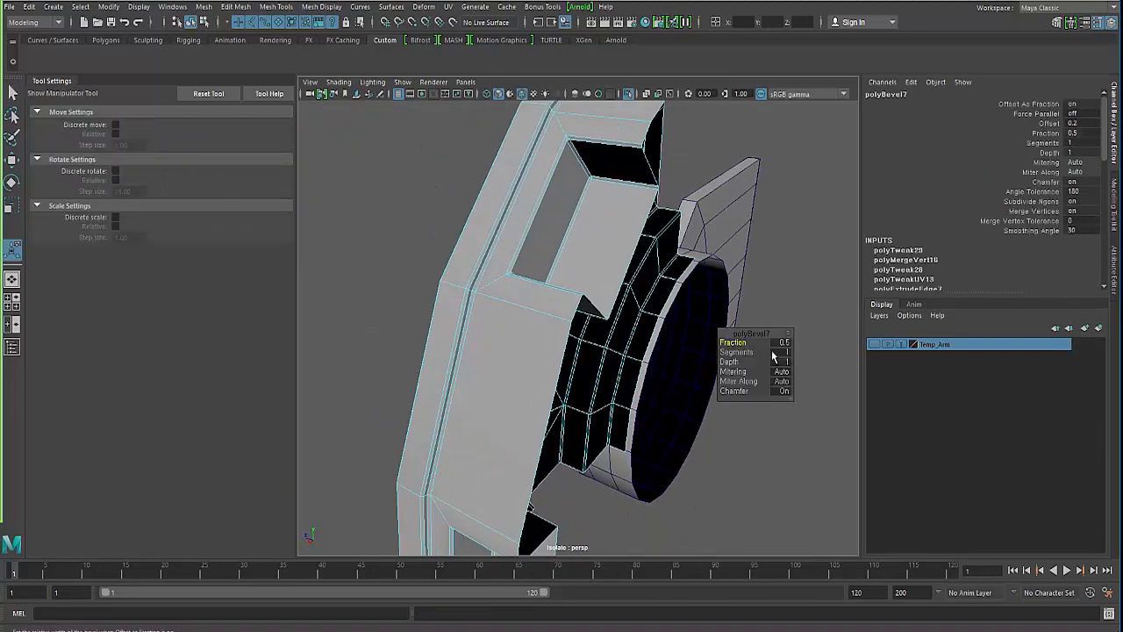
pyautogui.write('2')
pyautogui.press('Return')
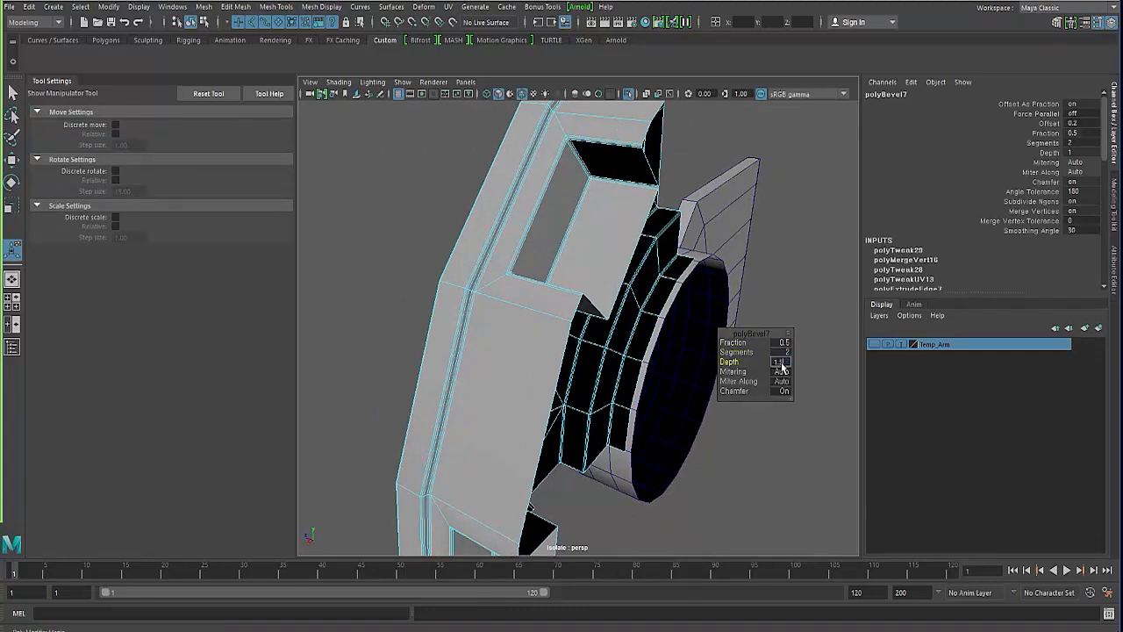
pyautogui.press('Return')
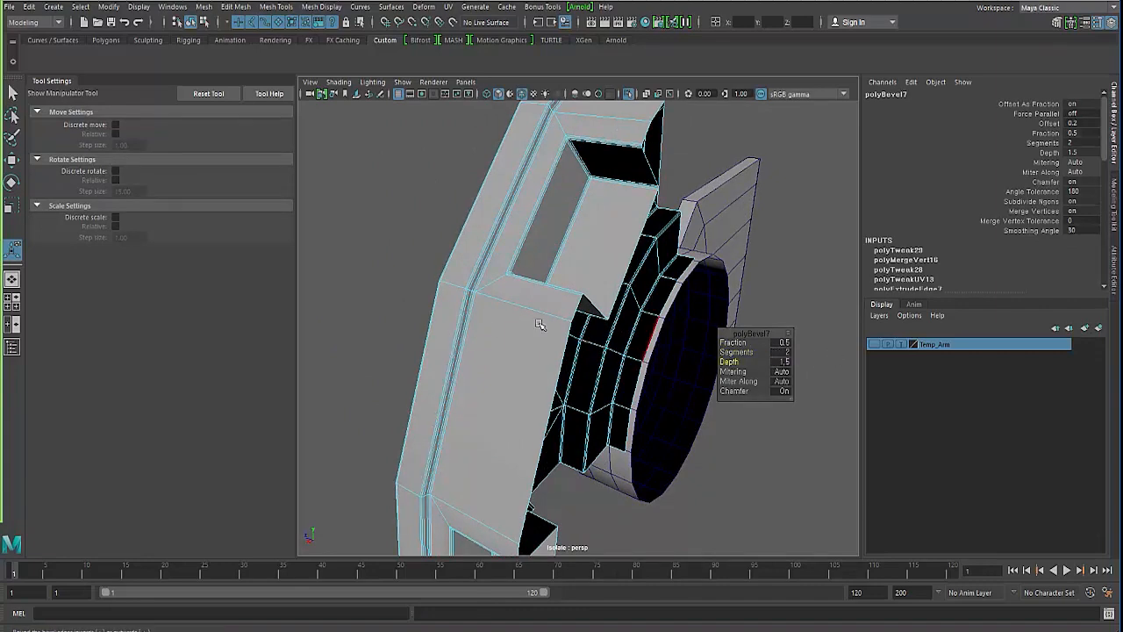
# Step: Try a bevel fraction of 0.7 and undo the change
pyautogui.keyDown('alt'); pyautogui.moveTo(401, 375); pyautogui.dragTo(558, 270); pyautogui.keyUp('alt')
pyautogui.keyDown('alt'); pyautogui.moveTo(562, 349); pyautogui.dragTo(504, 370); pyautogui.keyUp('alt')
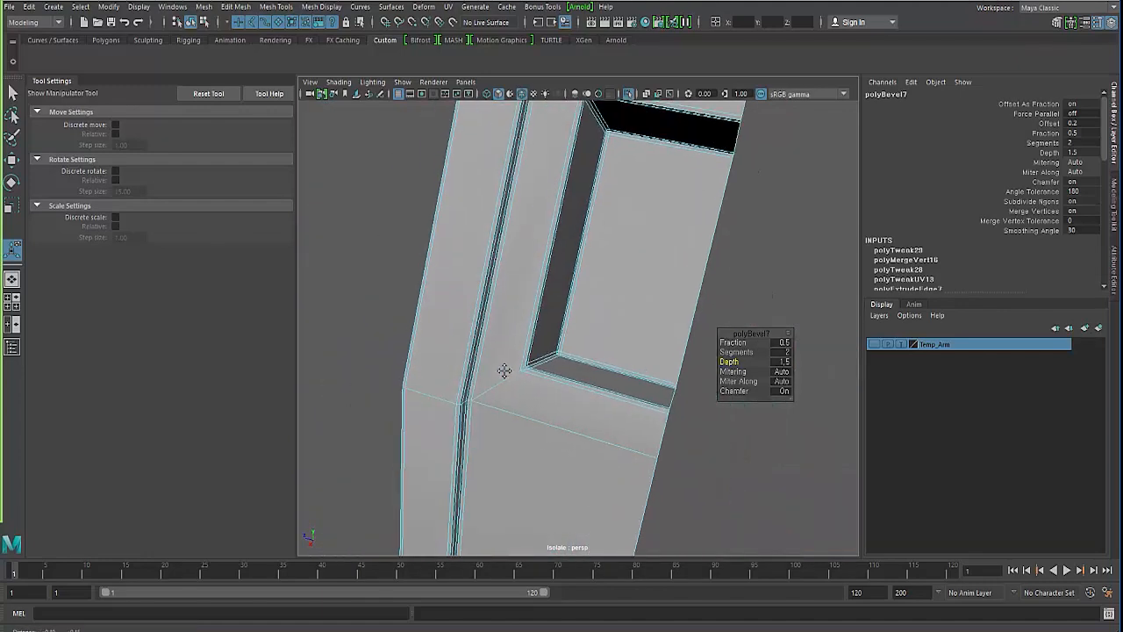
pyautogui.moveTo(742, 342); pyautogui.dragTo(744, 342)
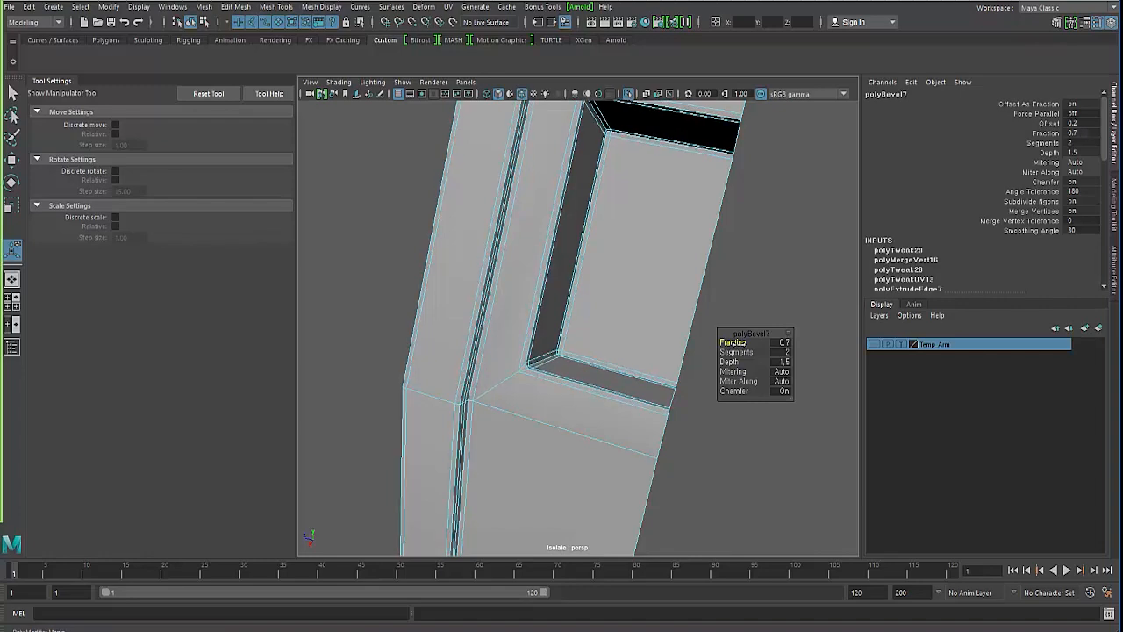
pyautogui.hotkey('ctrl', 'z')
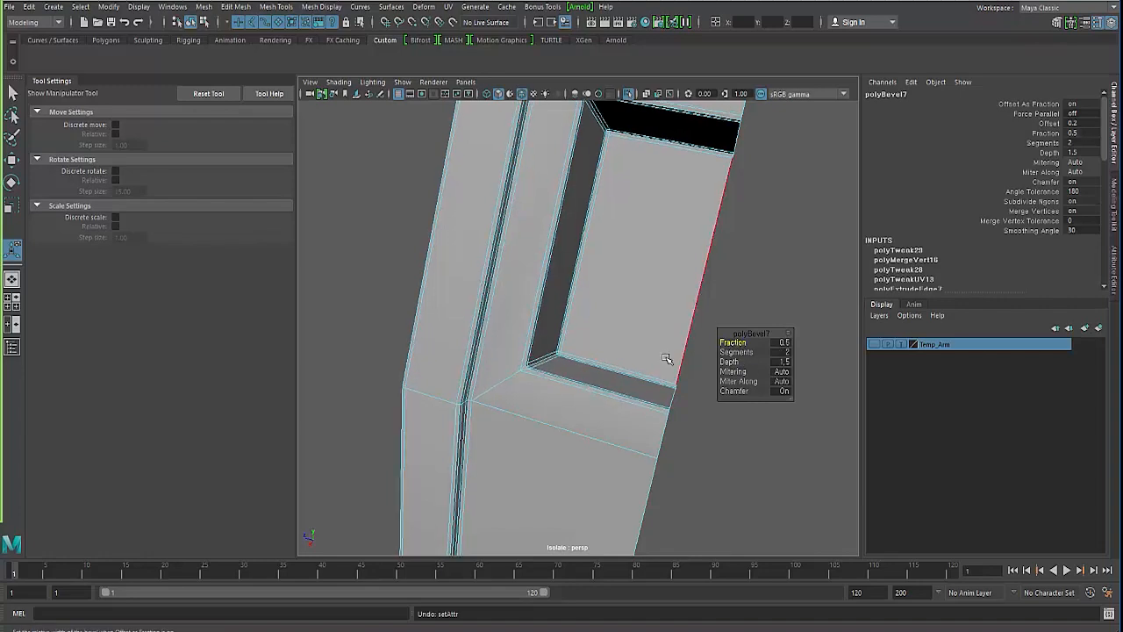
# Step: Return to object selection and inspect the bevelled quarter disc in smooth mesh preview
pyautogui.keyDown('alt'); pyautogui.moveTo(666, 363); pyautogui.dragTo(440, 352); pyautogui.keyUp('alt')
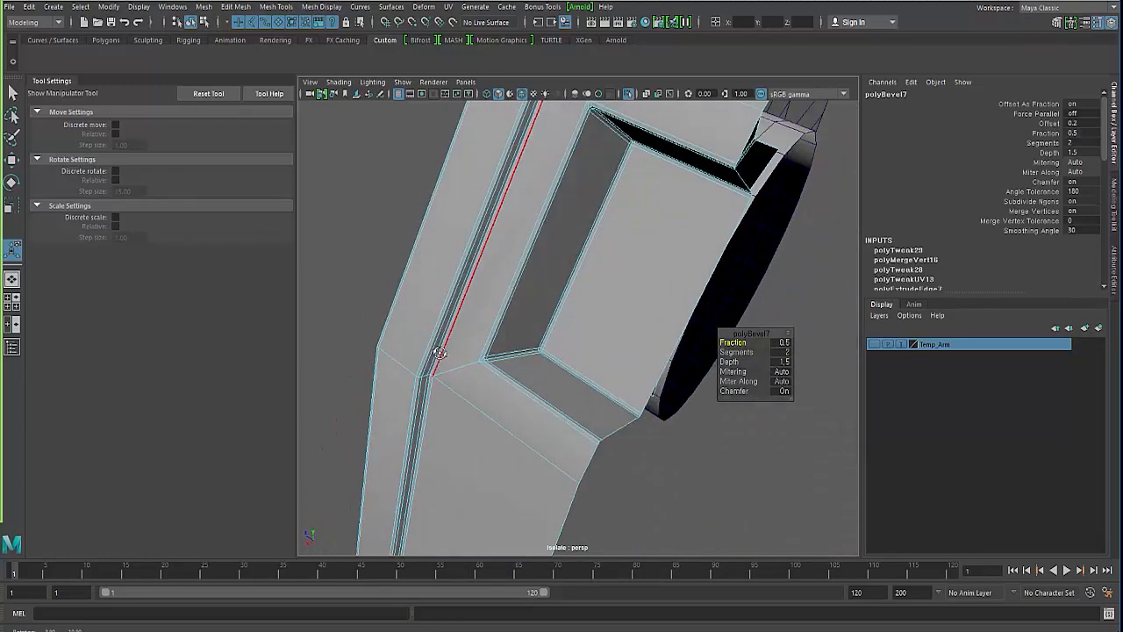
pyautogui.click(348, 285)
pyautogui.keyDown('alt'); pyautogui.moveTo(348, 285); pyautogui.dragTo(516, 306); pyautogui.keyUp('alt')
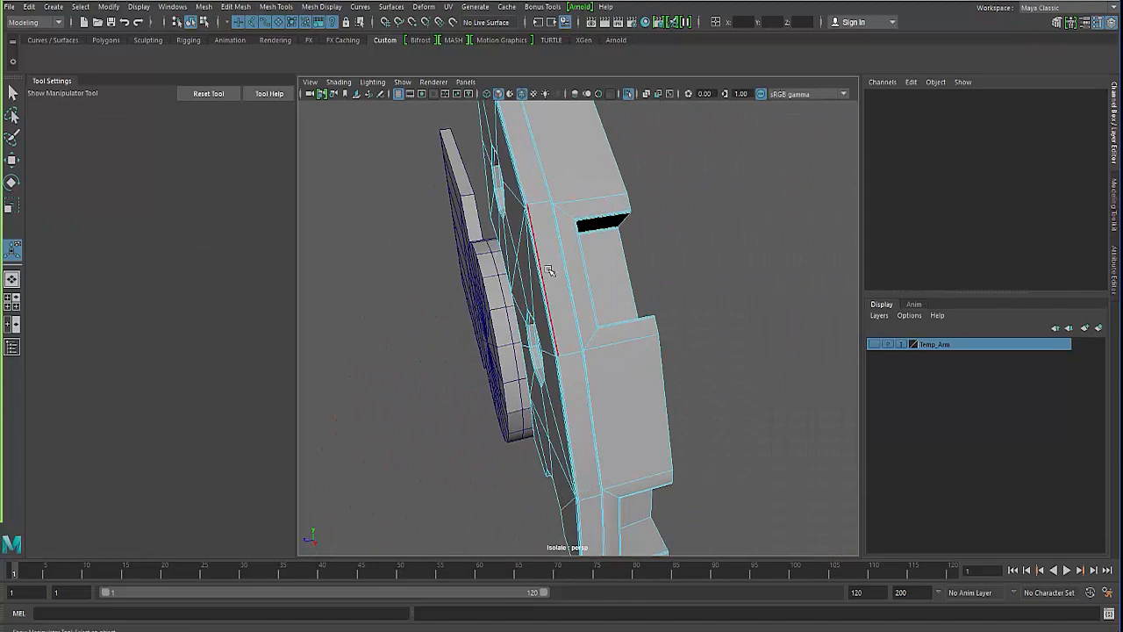
pyautogui.press('q')
pyautogui.press('F8')
pyautogui.press('F8')
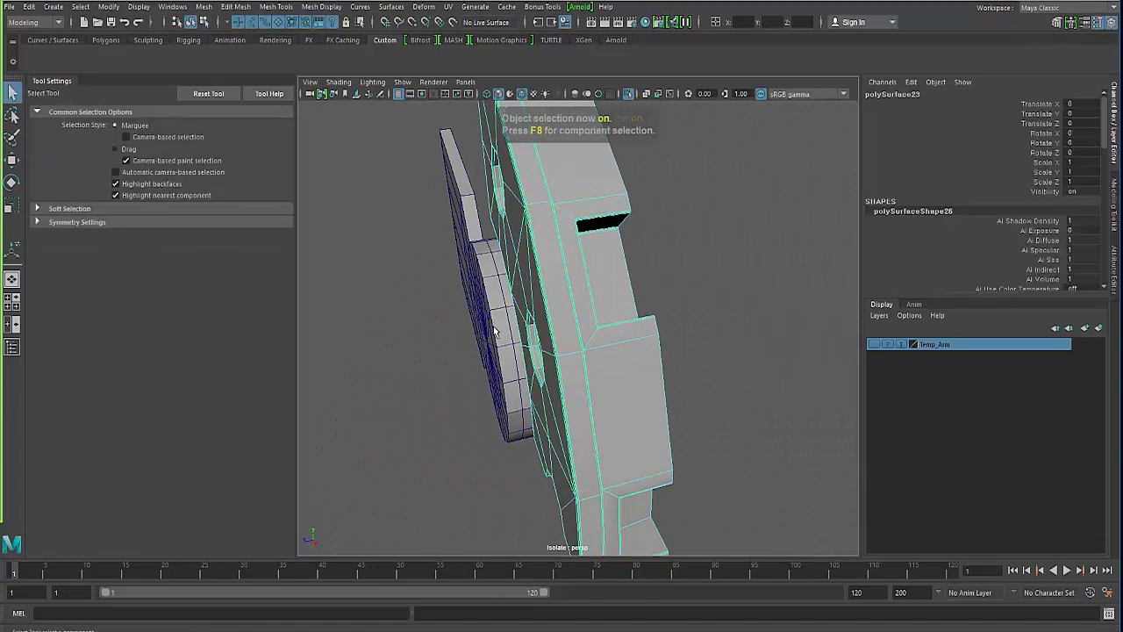
pyautogui.press('3')
pyautogui.click(429, 342)
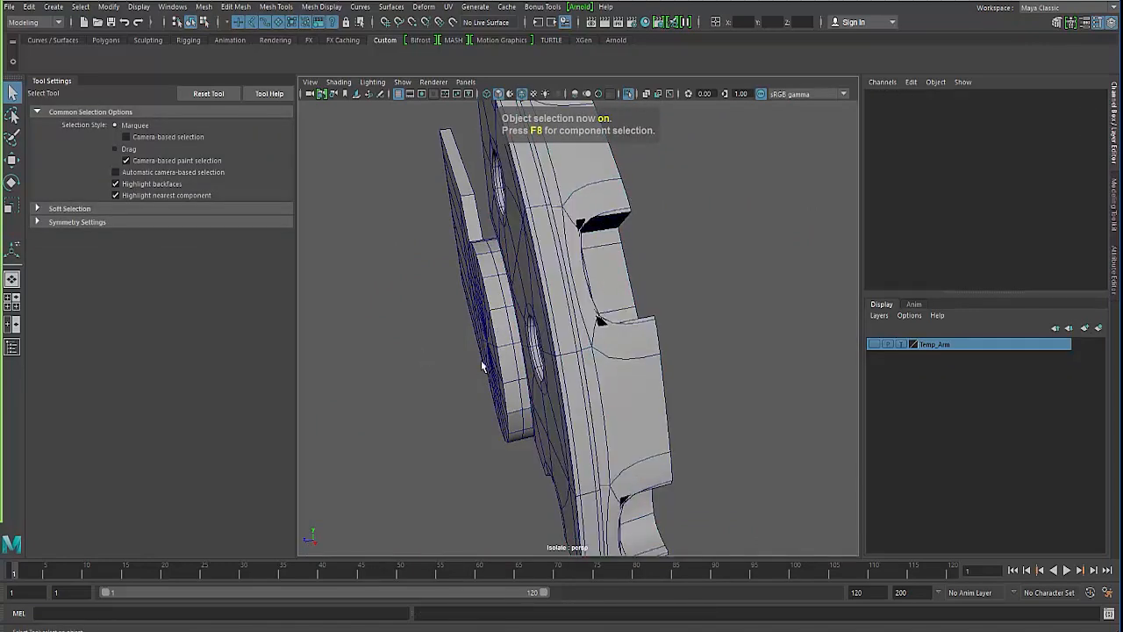
pyautogui.keyDown('alt'); pyautogui.moveTo(481, 363); pyautogui.dragTo(567, 351); pyautogui.keyUp('alt')
pyautogui.keyDown('alt'); pyautogui.moveTo(566, 351); pyautogui.dragTo(567, 357, button='middle'); pyautogui.keyUp('alt')
pyautogui.keyDown('alt'); pyautogui.moveTo(567, 357); pyautogui.dragTo(593, 374); pyautogui.keyUp('alt')
pyautogui.click(603, 363)
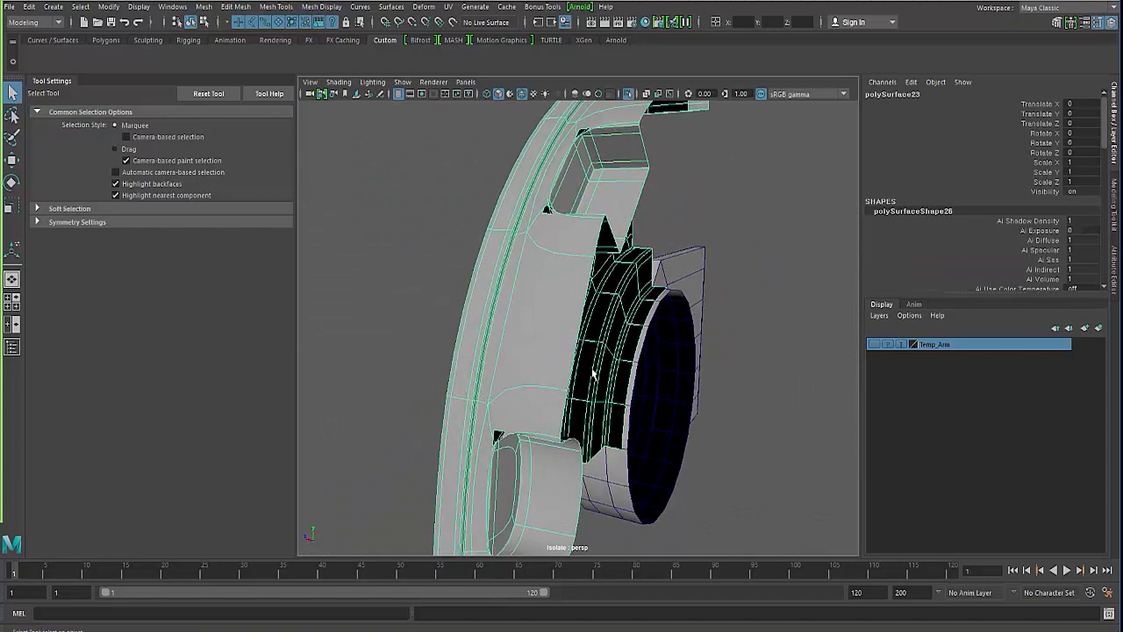
# Step: Compare a rim notch's corner topology with smooth preview on and off to examine its bevelled edges
pyautogui.keyDown('alt'); pyautogui.moveTo(495, 406); pyautogui.dragTo(532, 419); pyautogui.keyUp('alt')
pyautogui.press('1')
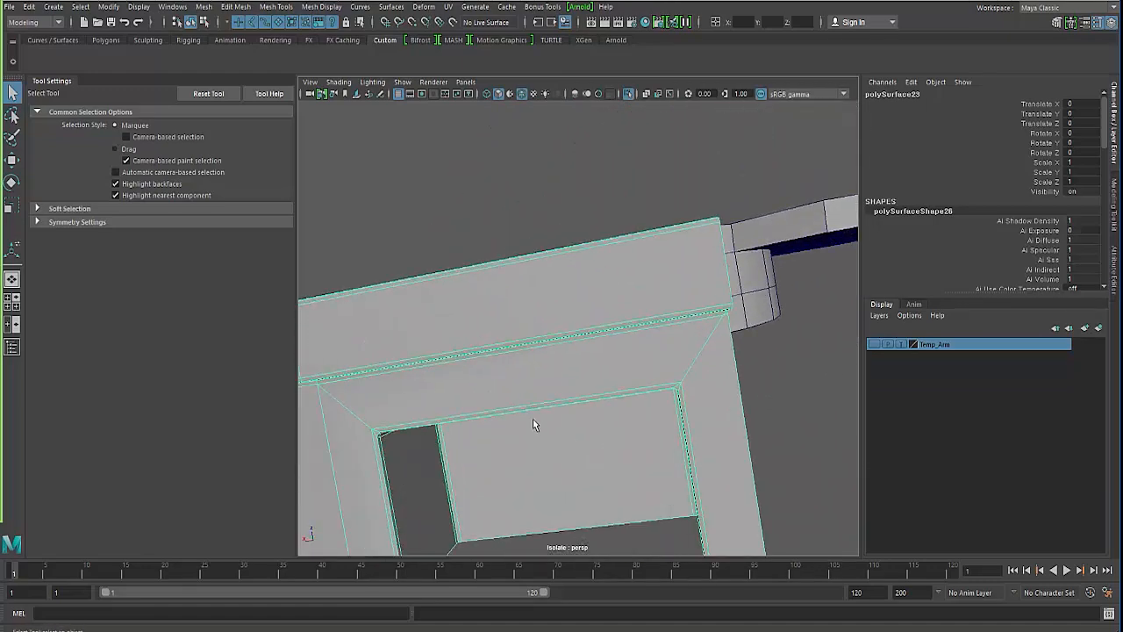
pyautogui.scroll(-3, 532, 415)
pyautogui.scroll(1, 532, 415)
pyautogui.moveTo(533, 415)
pyautogui.keyDown('alt'); pyautogui.mouseDown(button='middle')
pyautogui.moveTo(479, 411)
pyautogui.moveTo(525, 407)
pyautogui.mouseUp(button='middle'); pyautogui.keyUp('alt')
pyautogui.press('3')
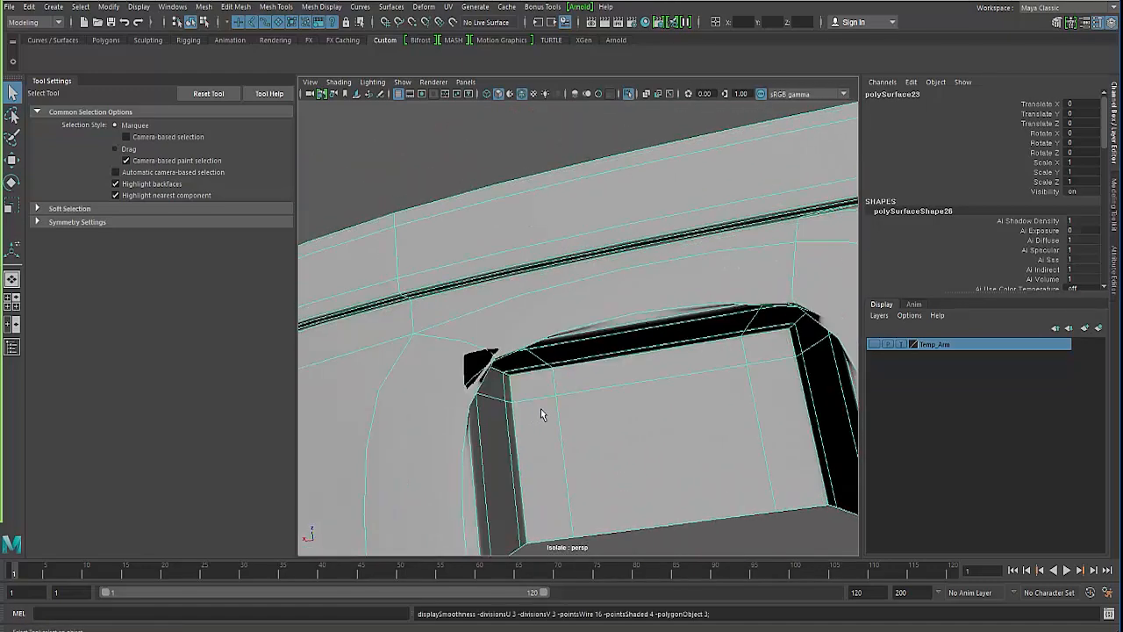
pyautogui.press('1')
pyautogui.scroll(3, 459, 414)
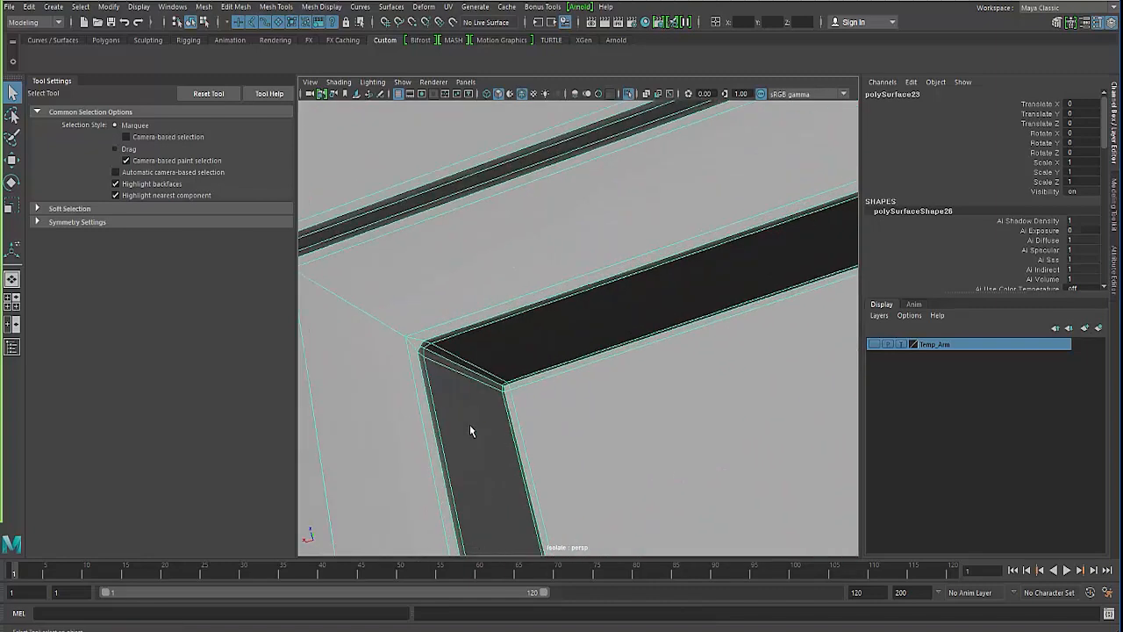
pyautogui.keyDown('alt'); pyautogui.moveTo(469, 424); pyautogui.dragTo(494, 431, button='middle'); pyautogui.keyUp('alt')
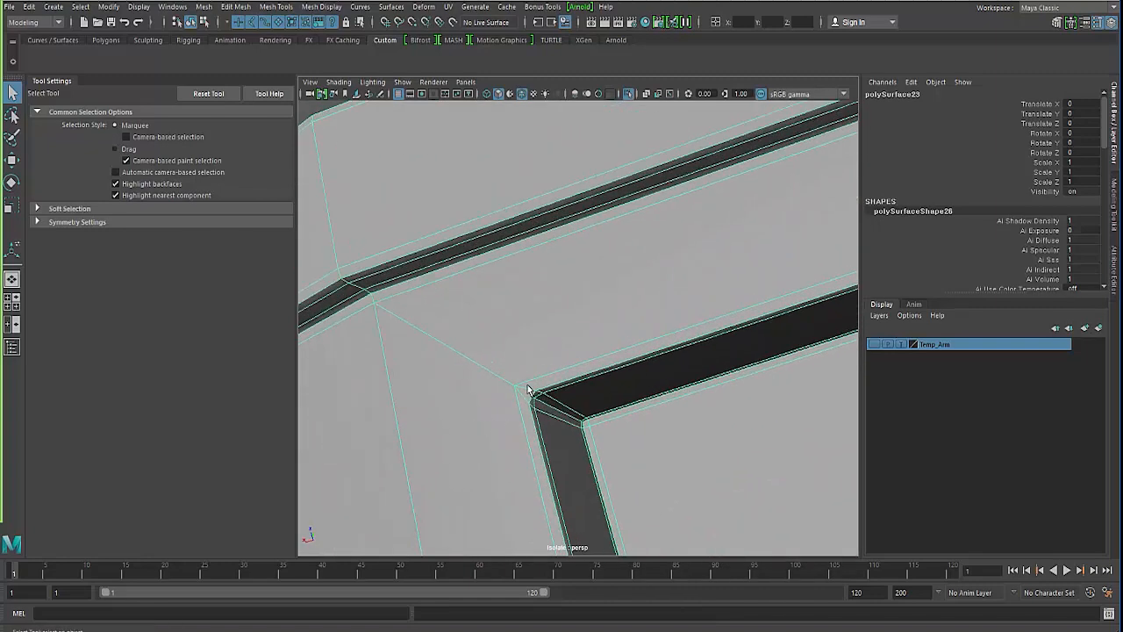
pyautogui.keyDown('alt'); pyautogui.moveTo(518, 394); pyautogui.dragTo(498, 344); pyautogui.keyUp('alt')
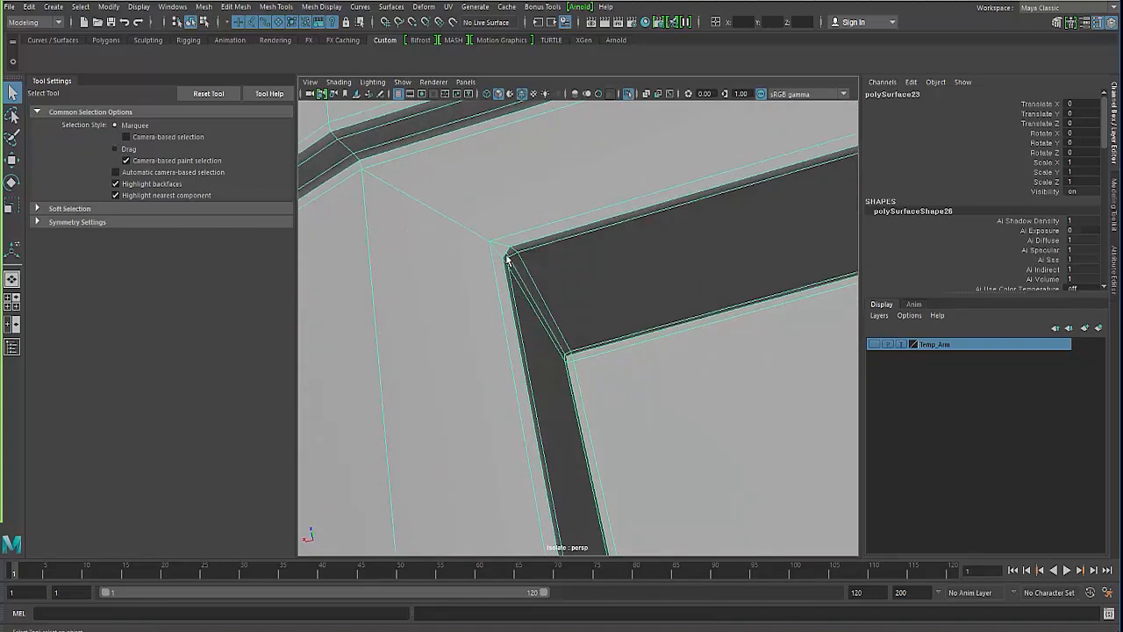
# Step: Cut an edge with Multi-Cut from the bevelled top side of the rim notch's corner to the nearby groove vertex
pyautogui.keyDown('alt'); pyautogui.moveTo(478, 294); pyautogui.dragTo(541, 375); pyautogui.keyUp('alt')
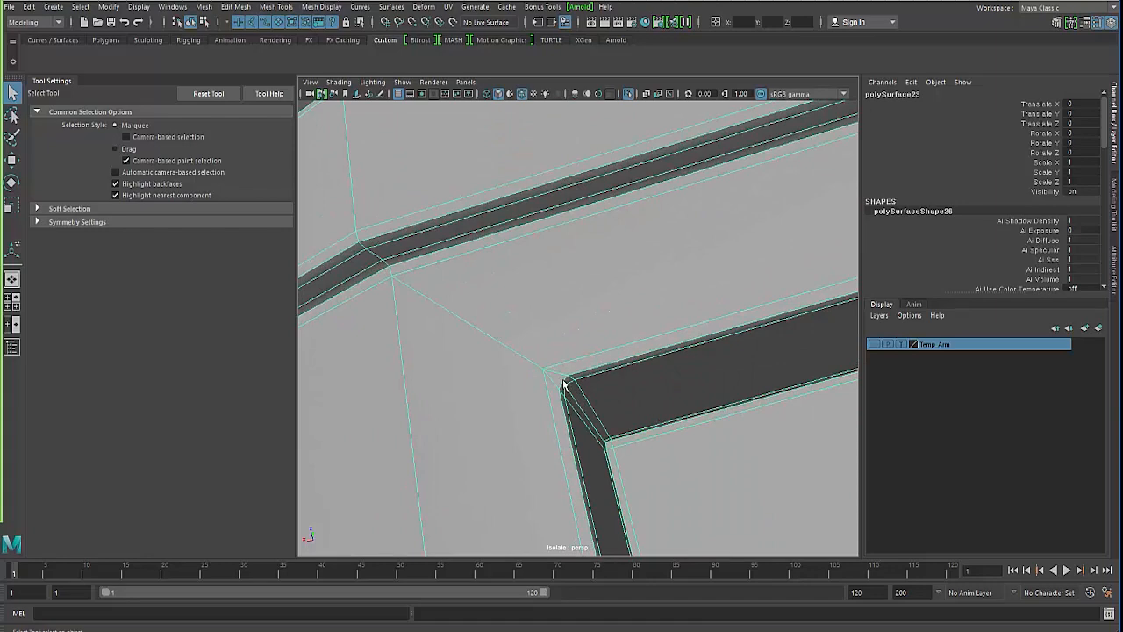
pyautogui.keyDown('alt'); pyautogui.moveTo(466, 391); pyautogui.dragTo(429, 359); pyautogui.keyUp('alt')
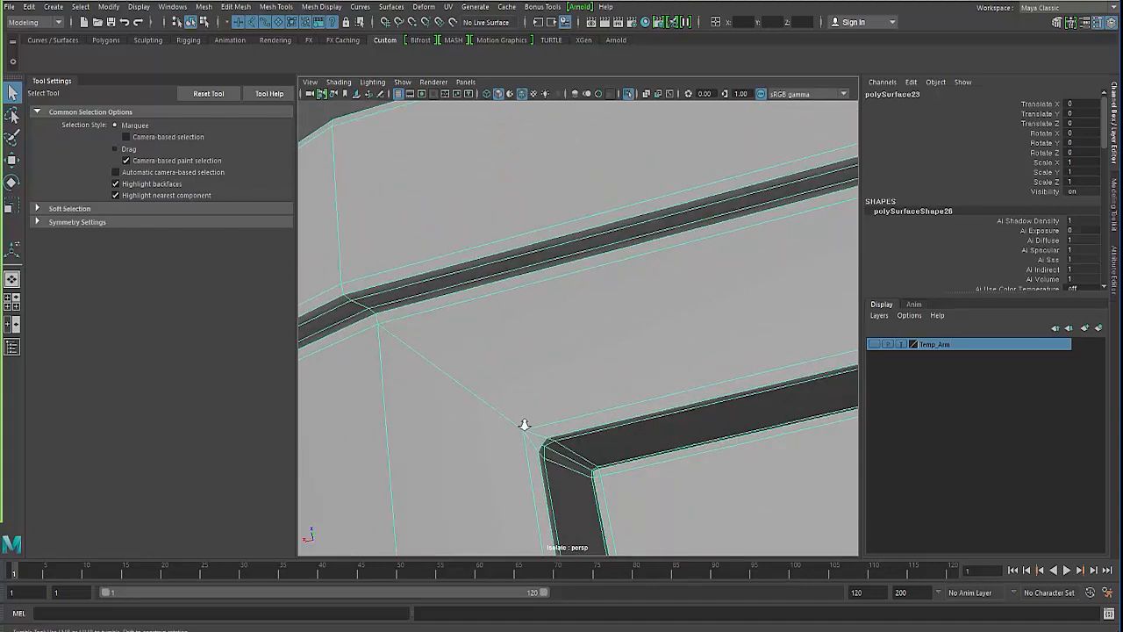
pyautogui.keyDown('alt'); pyautogui.moveTo(526, 426); pyautogui.dragTo(530, 380); pyautogui.keyUp('alt')
pyautogui.keyDown('alt'); pyautogui.moveTo(617, 310); pyautogui.dragTo(514, 335); pyautogui.keyUp('alt')
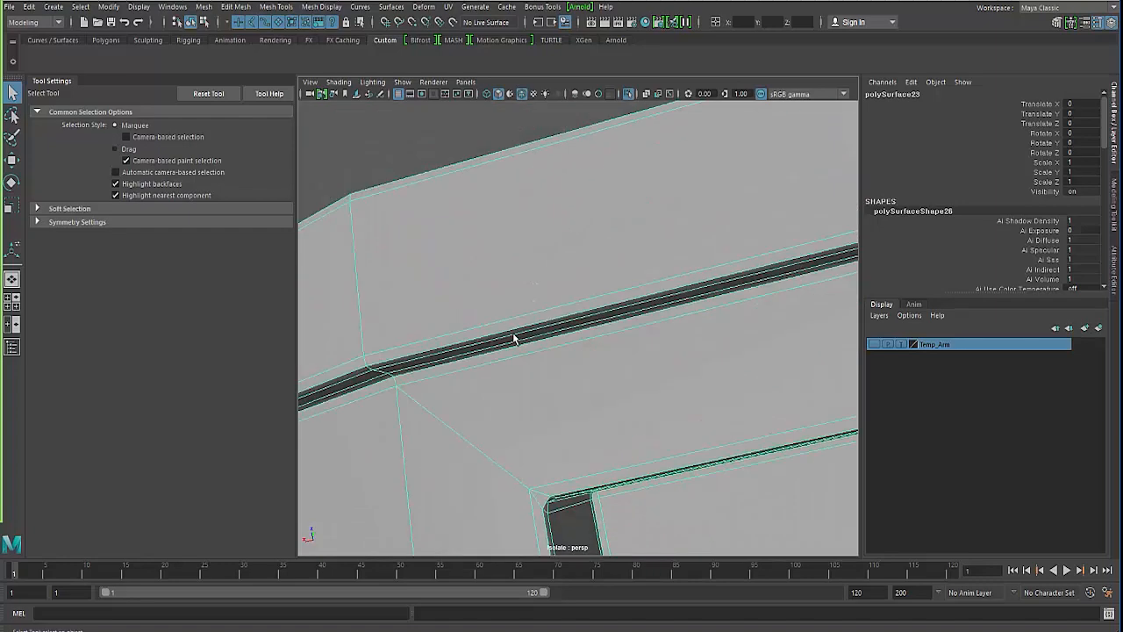
pyautogui.moveTo(511, 411)
pyautogui.keyDown('alt'); pyautogui.mouseDown()
pyautogui.moveTo(514, 385)
pyautogui.moveTo(513, 395)
pyautogui.mouseUp(); pyautogui.keyUp('alt')
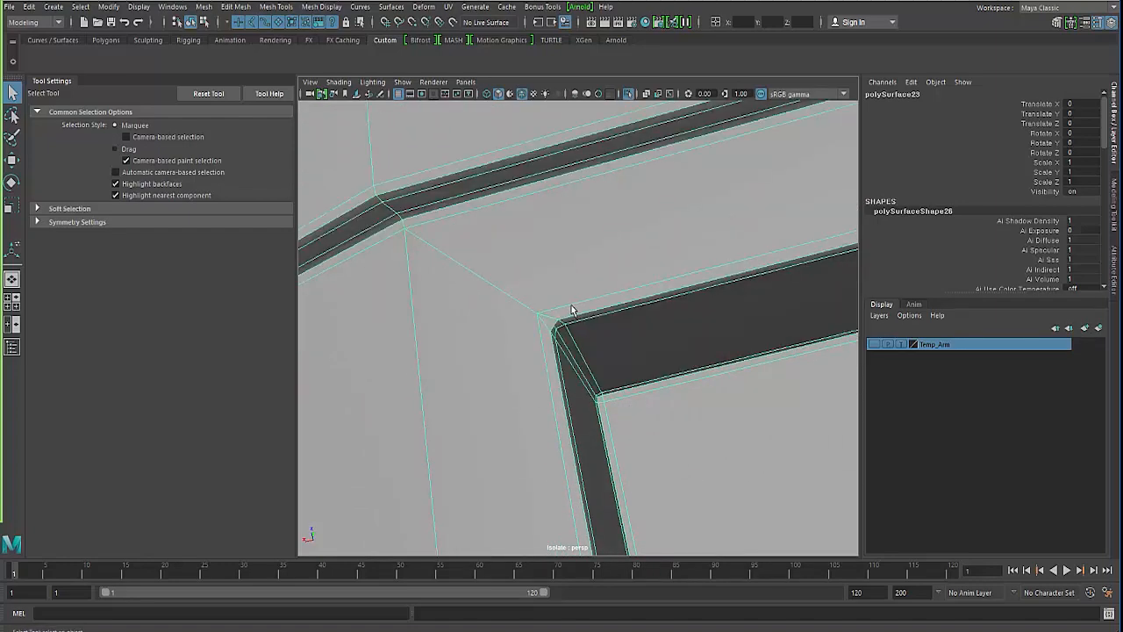
pyautogui.keyDown('shift'); pyautogui.moveTo(571, 308); pyautogui.dragTo(506, 303, button='right'); pyautogui.keyUp('shift')
pyautogui.keyDown('shift'); pyautogui.moveTo(507, 305); pyautogui.dragTo(508, 305, button='right'); pyautogui.keyUp('shift')
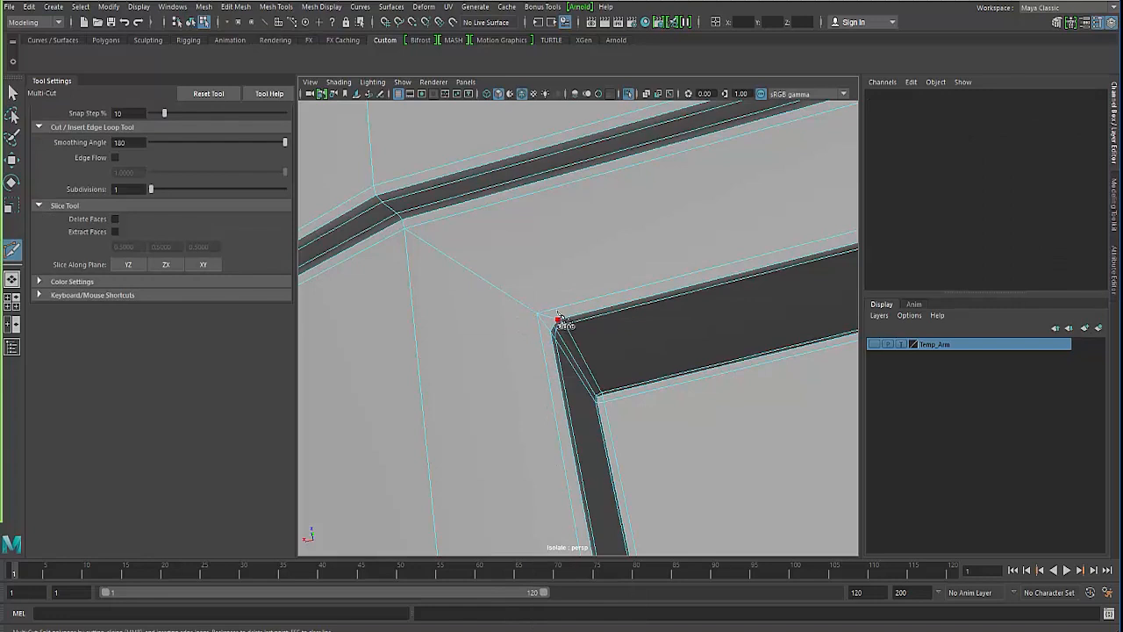
pyautogui.click(552, 309)
pyautogui.click(431, 253)
pyautogui.press('Return')
# Step: Cut another edge from the groove vertex across the notch's outer side edge to the bevelled corner
pyautogui.keyDown('alt'); pyautogui.moveTo(504, 428); pyautogui.dragTo(589, 349); pyautogui.keyUp('alt')
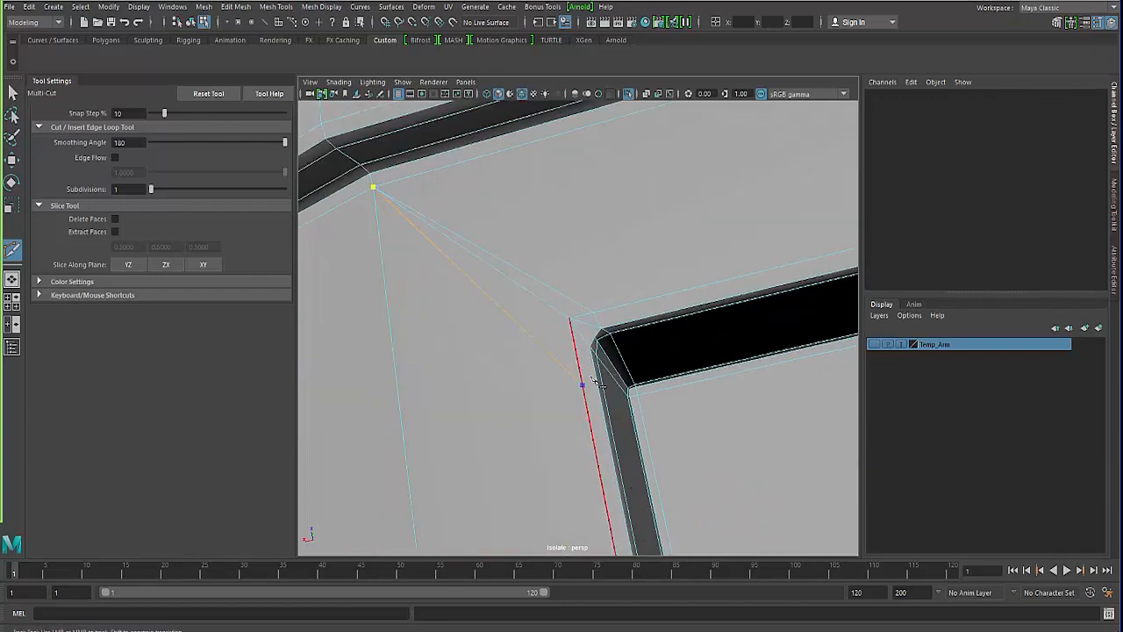
pyautogui.moveTo(583, 370); pyautogui.dragTo(577, 349)
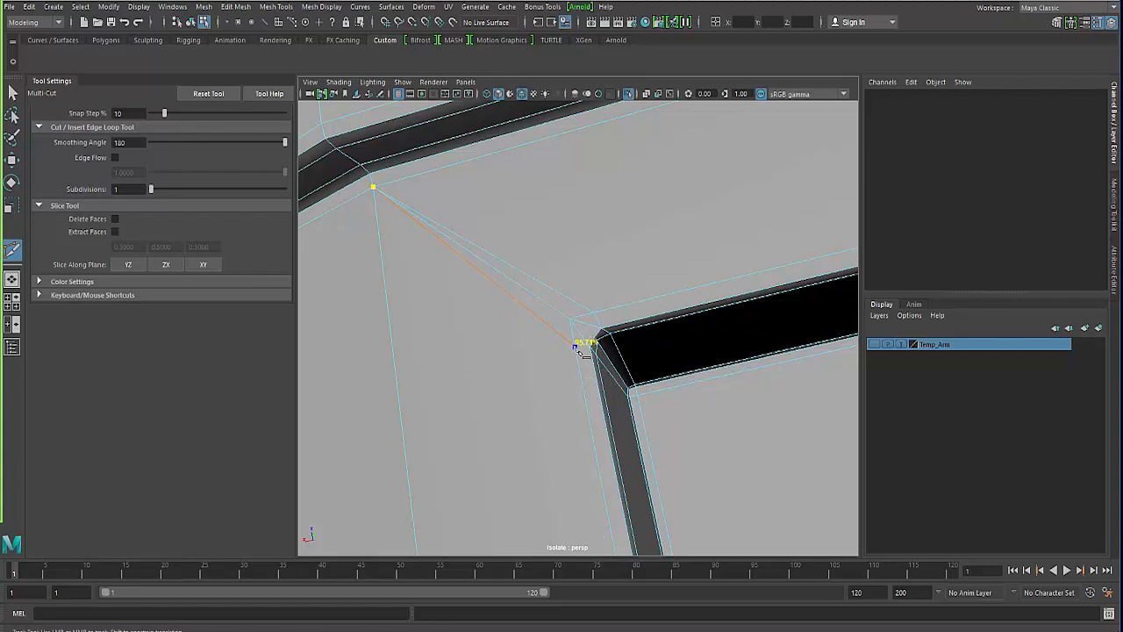
pyautogui.keyDown('alt'); pyautogui.moveTo(531, 397); pyautogui.dragTo(523, 392); pyautogui.keyUp('alt')
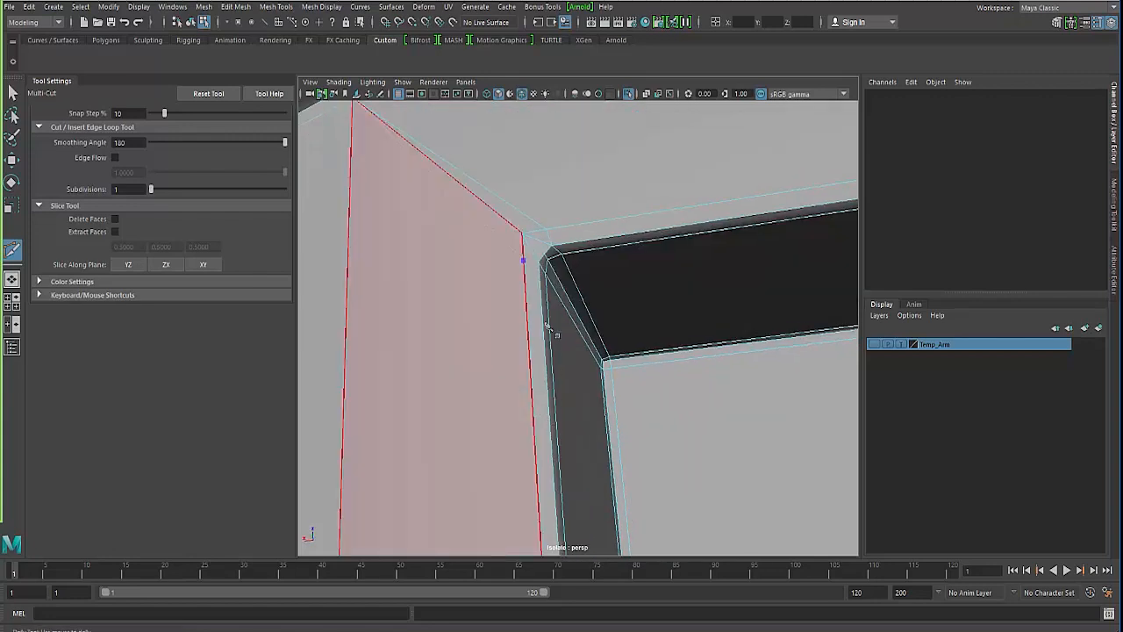
pyautogui.click(538, 263)
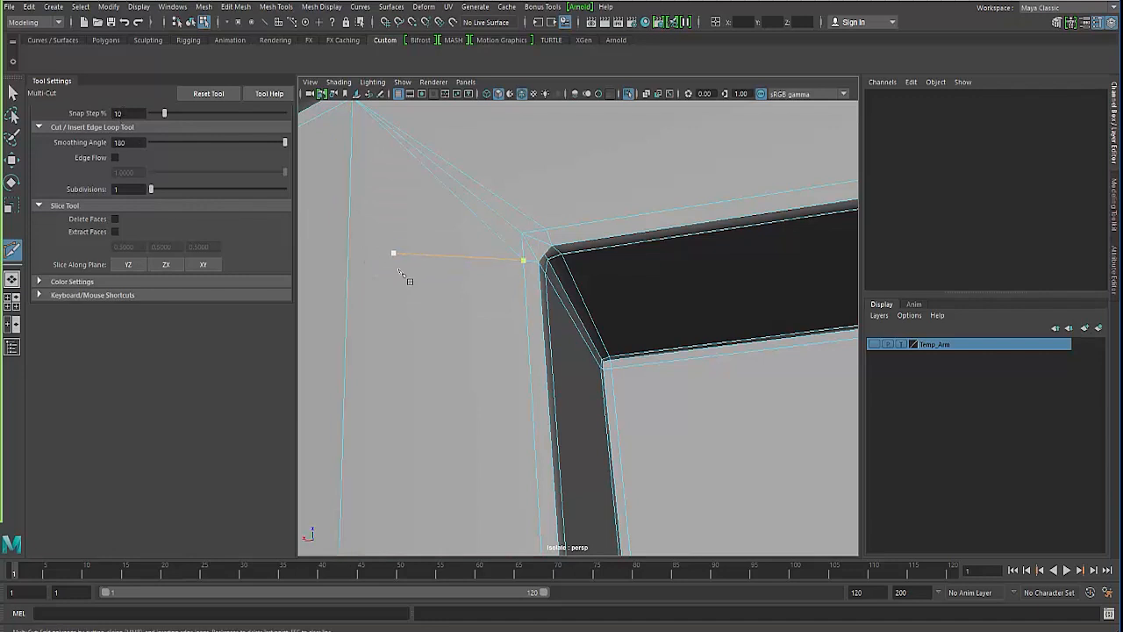
pyautogui.keyDown('alt'); pyautogui.moveTo(500, 349); pyautogui.dragTo(546, 379, button='middle'); pyautogui.keyUp('alt')
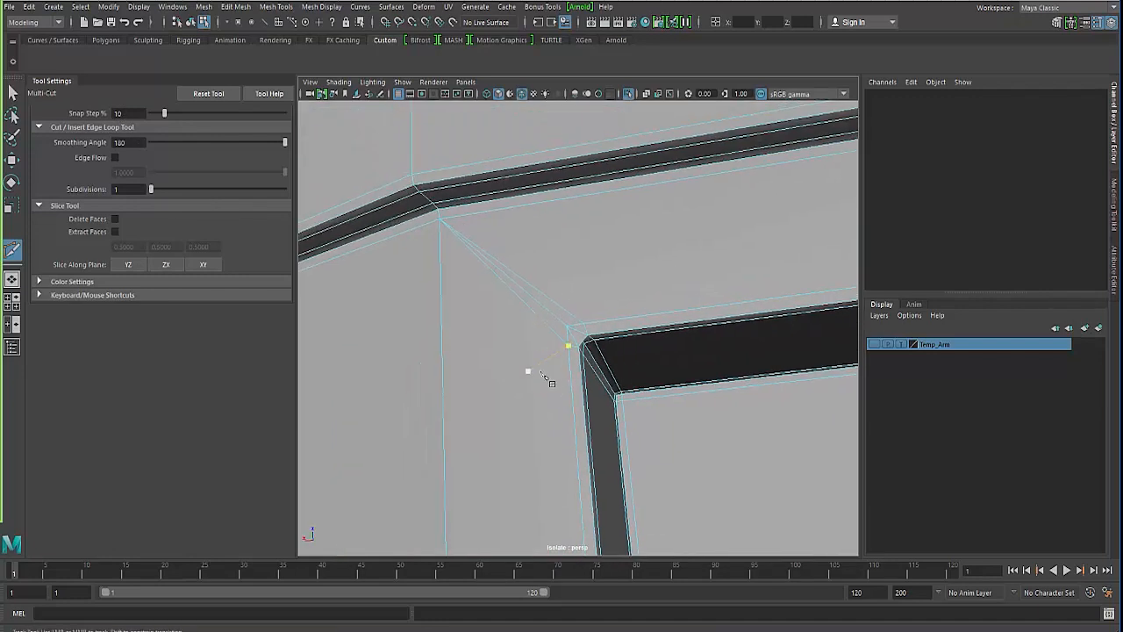
pyautogui.keyDown('alt'); pyautogui.moveTo(561, 368); pyautogui.dragTo(590, 363); pyautogui.keyUp('alt')
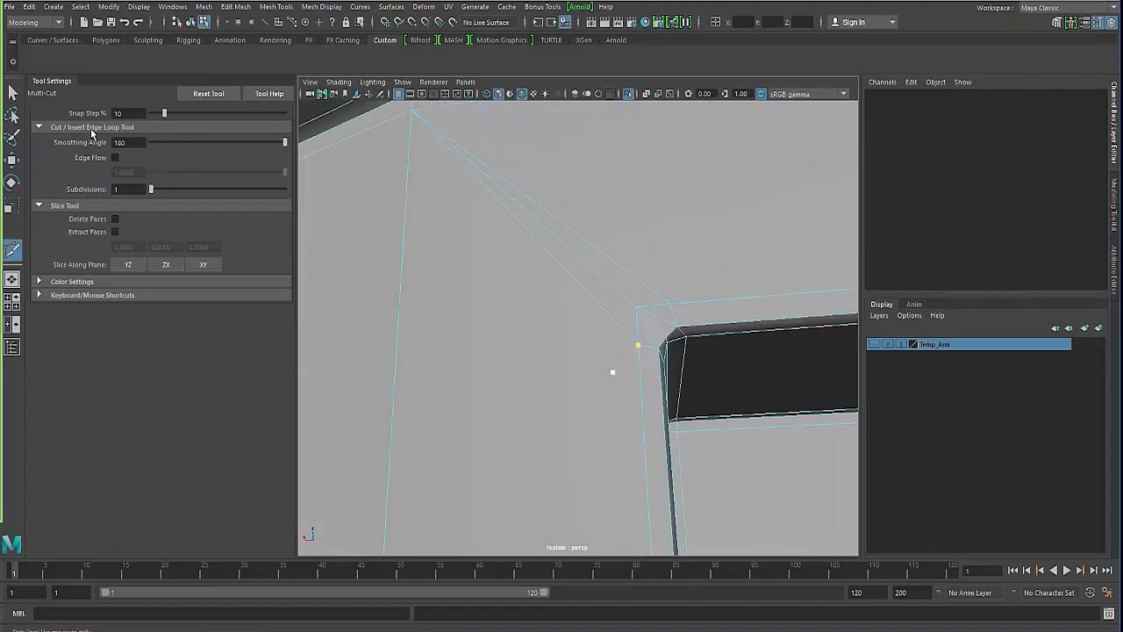
# Step: Delete the middle edge between the two new cuts and the leftover diagonal edge inside the notch's bevelled corner
pyautogui.click(13, 91)
pyautogui.keyDown('alt'); pyautogui.moveTo(489, 306); pyautogui.dragTo(564, 252); pyautogui.keyUp('alt')
pyautogui.click(600, 302)
pyautogui.keyDown('ctrl'); pyautogui.click(602, 303); pyautogui.keyUp('ctrl')
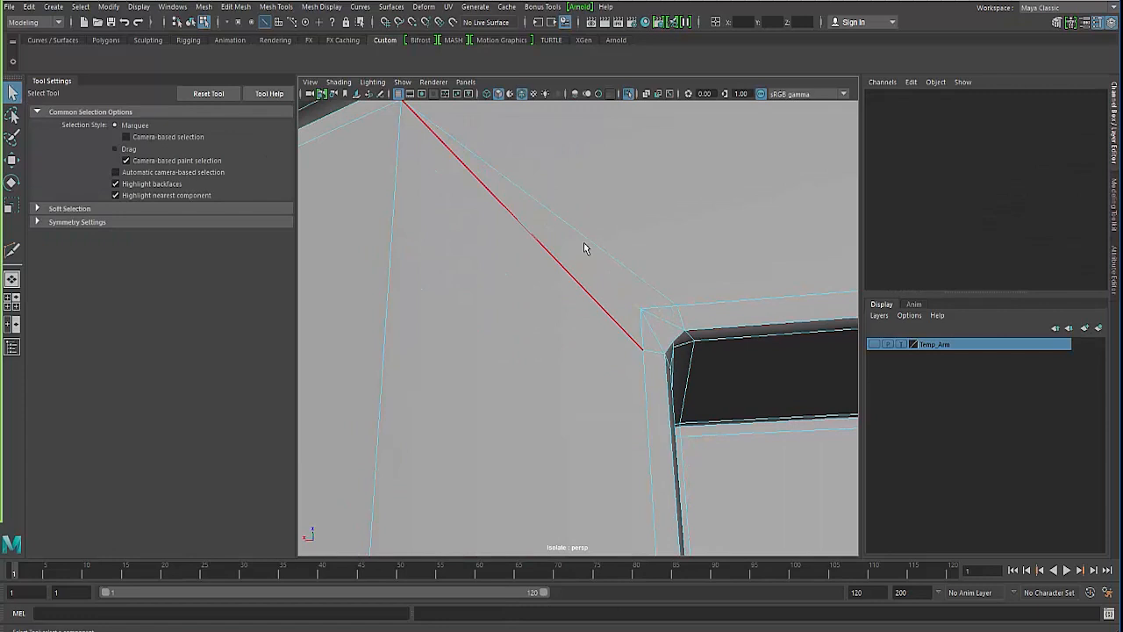
pyautogui.click(671, 327)
pyautogui.keyDown('ctrl'); pyautogui.click(670, 327); pyautogui.keyUp('ctrl')
pyautogui.keyDown('alt'); pyautogui.moveTo(670, 328); pyautogui.dragTo(628, 342); pyautogui.keyUp('alt')
# Step: Cut a new edge from the notch's middle bevel vertex through the outer corner to the groove vertex
pyautogui.keyDown('shift'); pyautogui.moveTo(629, 343); pyautogui.dragTo(579, 343, button='right'); pyautogui.keyUp('shift')
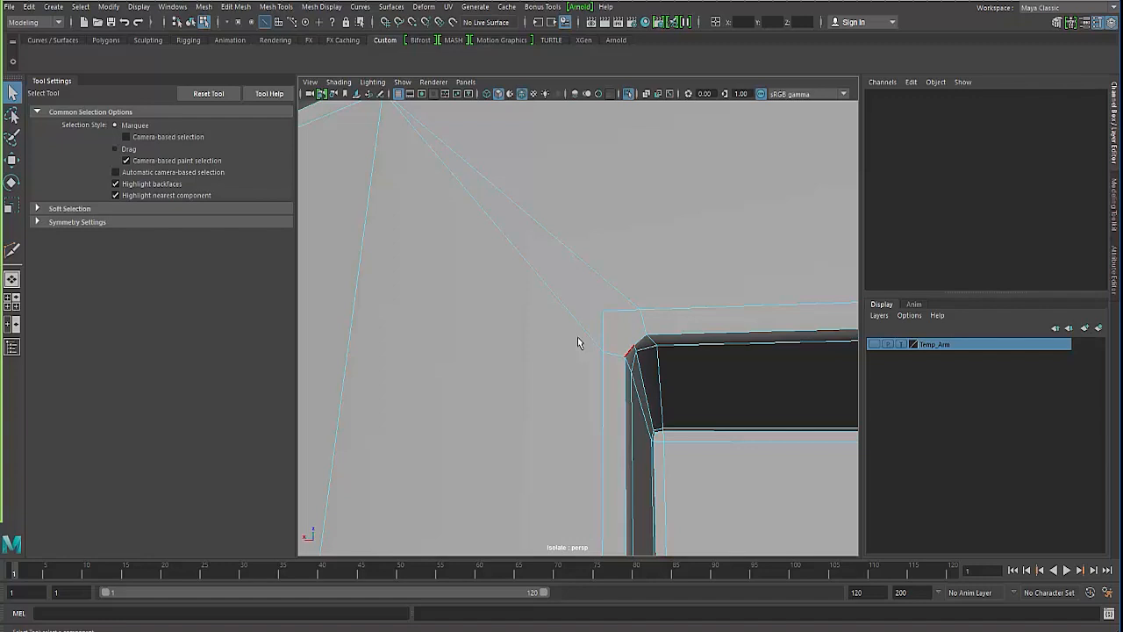
pyautogui.click(634, 347)
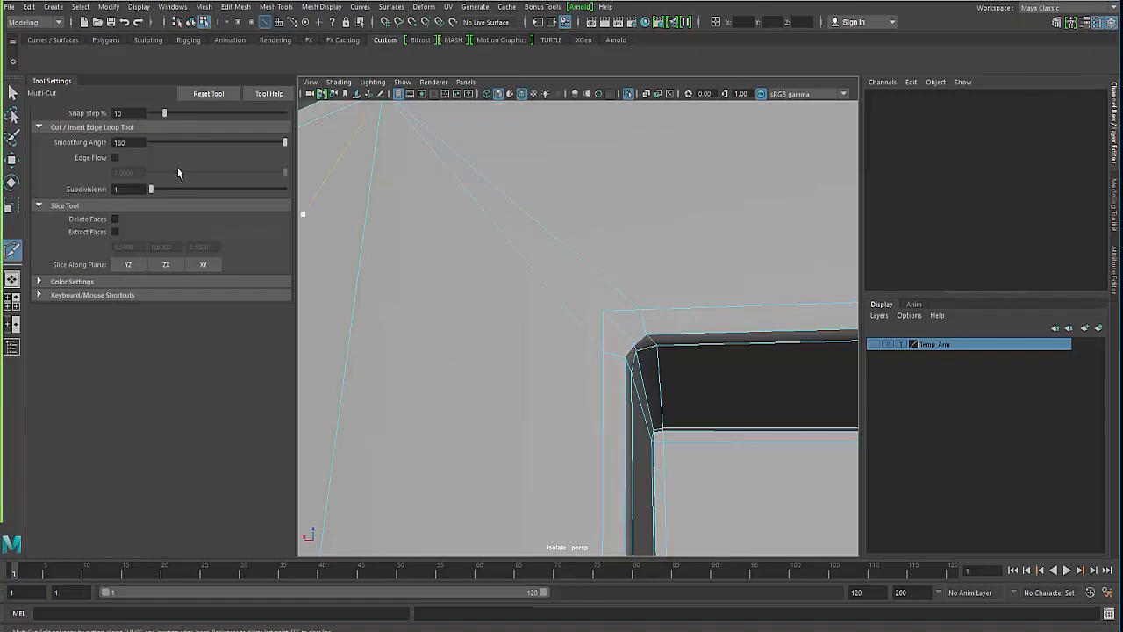
pyautogui.click(15, 91)
# Step: Switch to vertex selection and pick the vertex at the notch's outer corner with the Move tool
pyautogui.moveTo(614, 295); pyautogui.dragTo(602, 314, button='right')
pyautogui.click(609, 328)
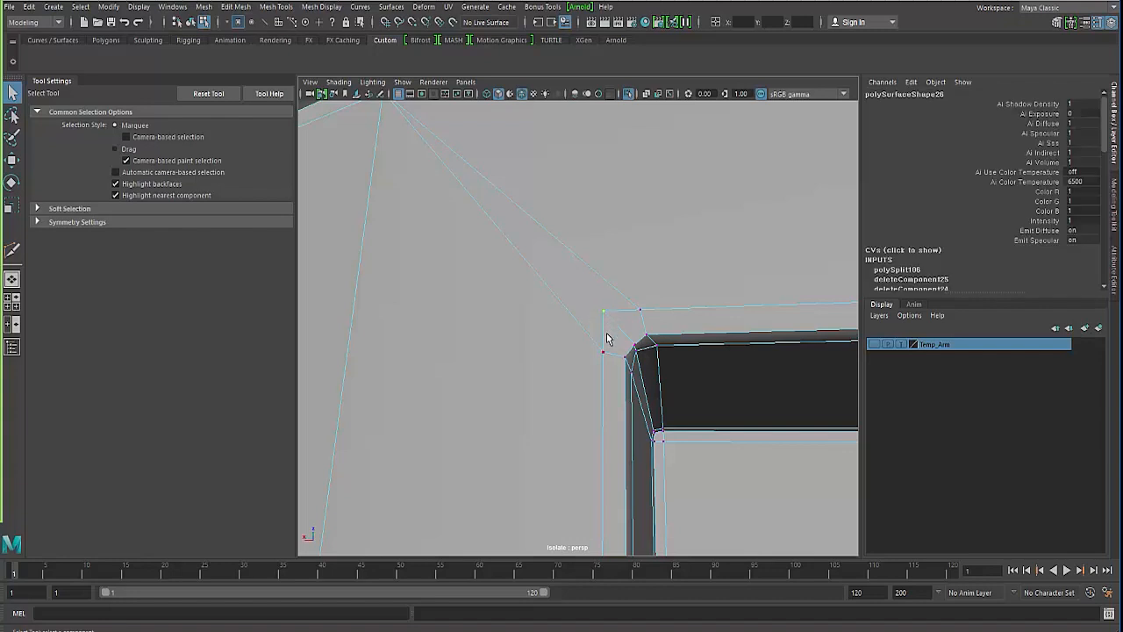
pyautogui.press('w')
pyautogui.moveTo(612, 313); pyautogui.dragTo(548, 339, button='middle')
pyautogui.moveTo(605, 269); pyautogui.dragTo(606, 312)
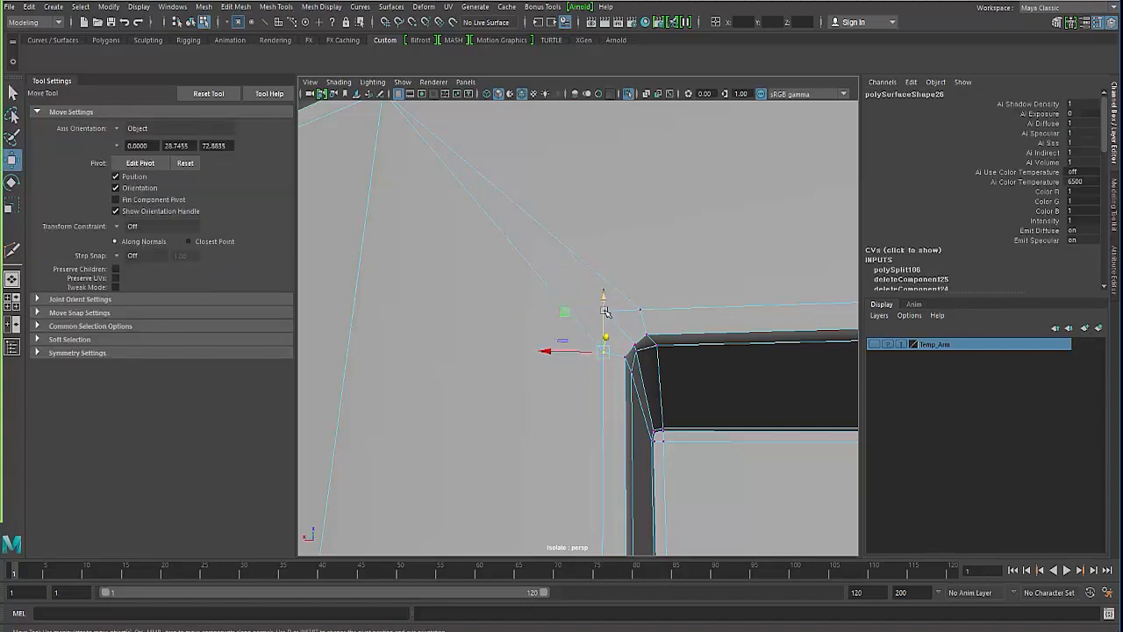
pyautogui.press('q')
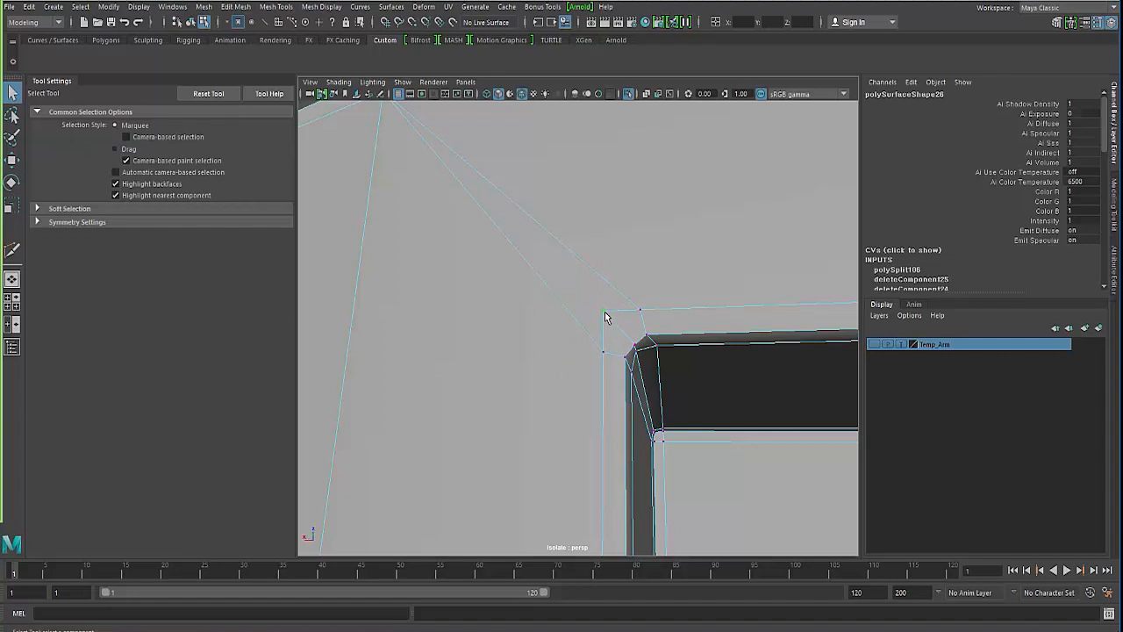
pyautogui.press('w')
pyautogui.click(577, 325)
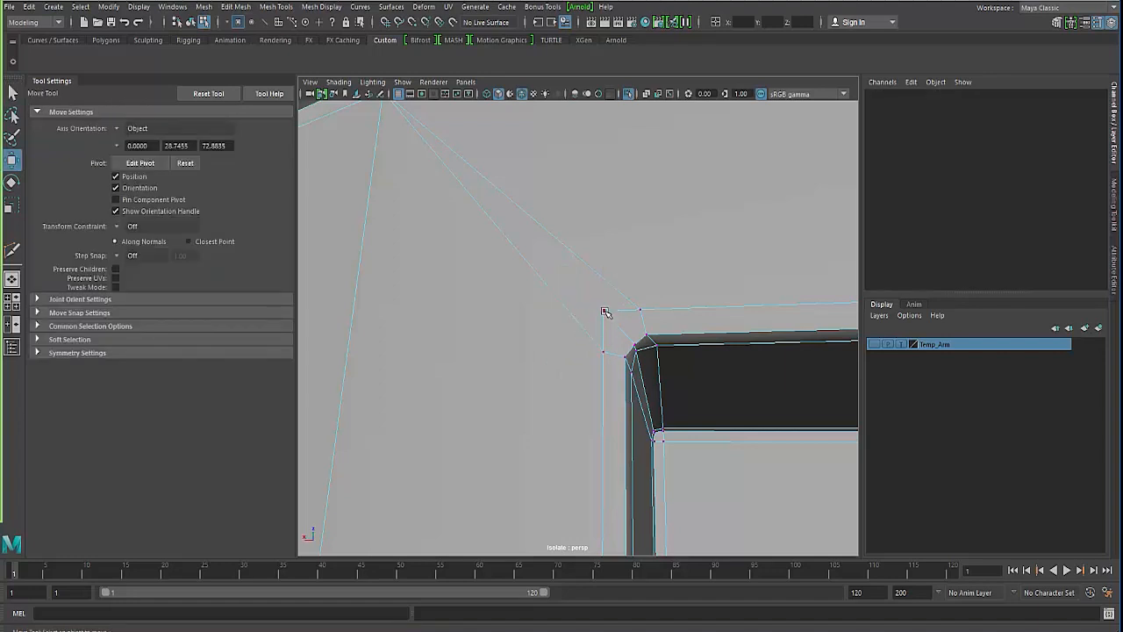
pyautogui.click(605, 310)
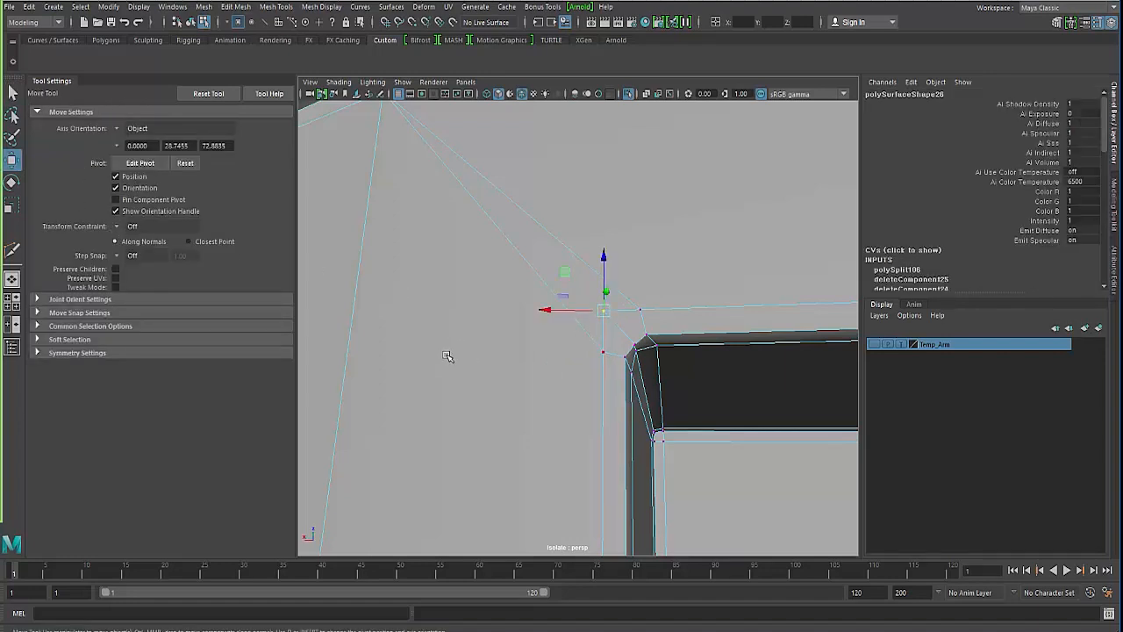
# Step: Inspect the recut notch corner in smooth preview with the wireframe overlay hidden
pyautogui.press('3')
pyautogui.keyDown('alt'); pyautogui.moveTo(482, 372); pyautogui.dragTo(426, 356, button='right'); pyautogui.keyUp('alt')
pyautogui.keyDown('alt'); pyautogui.moveTo(426, 356); pyautogui.dragTo(506, 386); pyautogui.keyUp('alt')
pyautogui.click(425, 149)
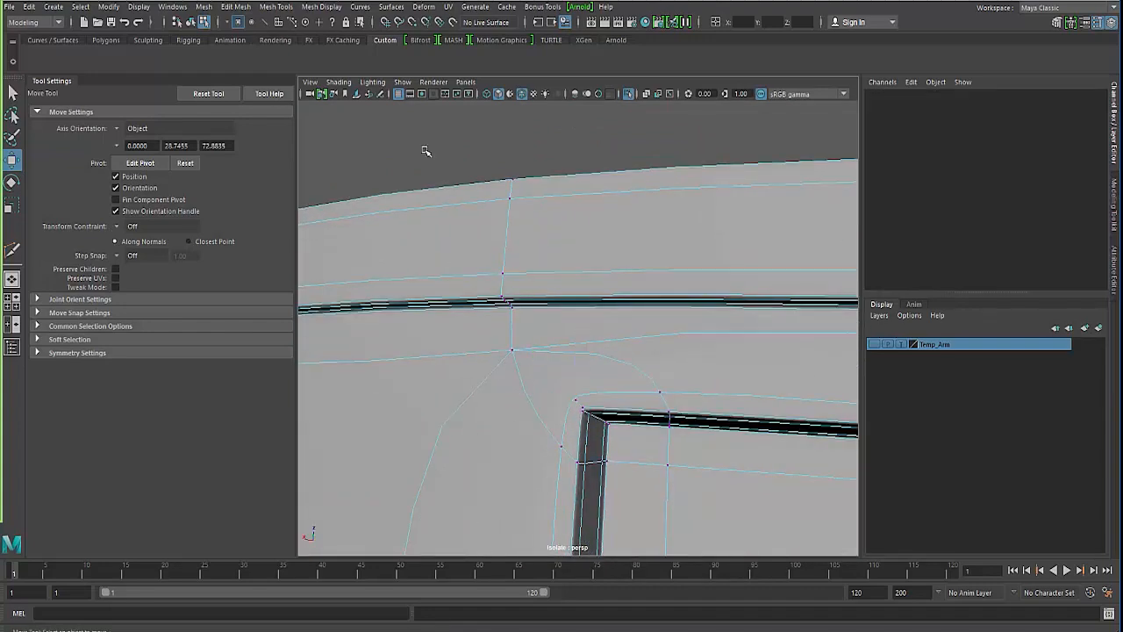
pyautogui.press('F8')
pyautogui.click(424, 149)
pyautogui.keyDown('alt'); pyautogui.moveTo(519, 422); pyautogui.dragTo(415, 315, button='right'); pyautogui.keyUp('alt')
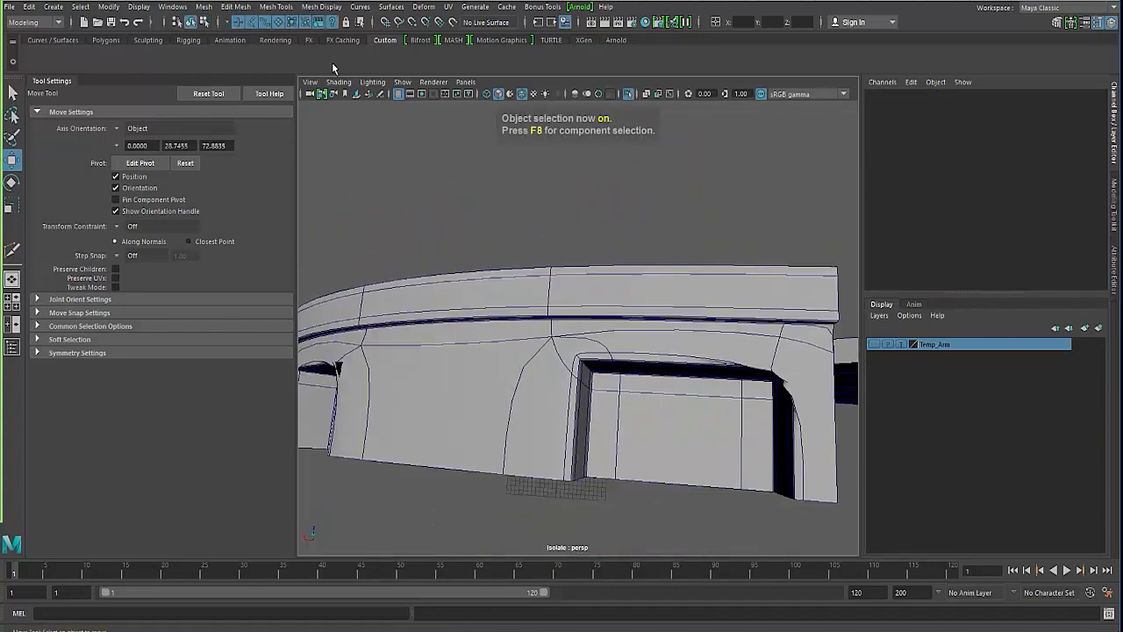
pyautogui.click(521, 94)
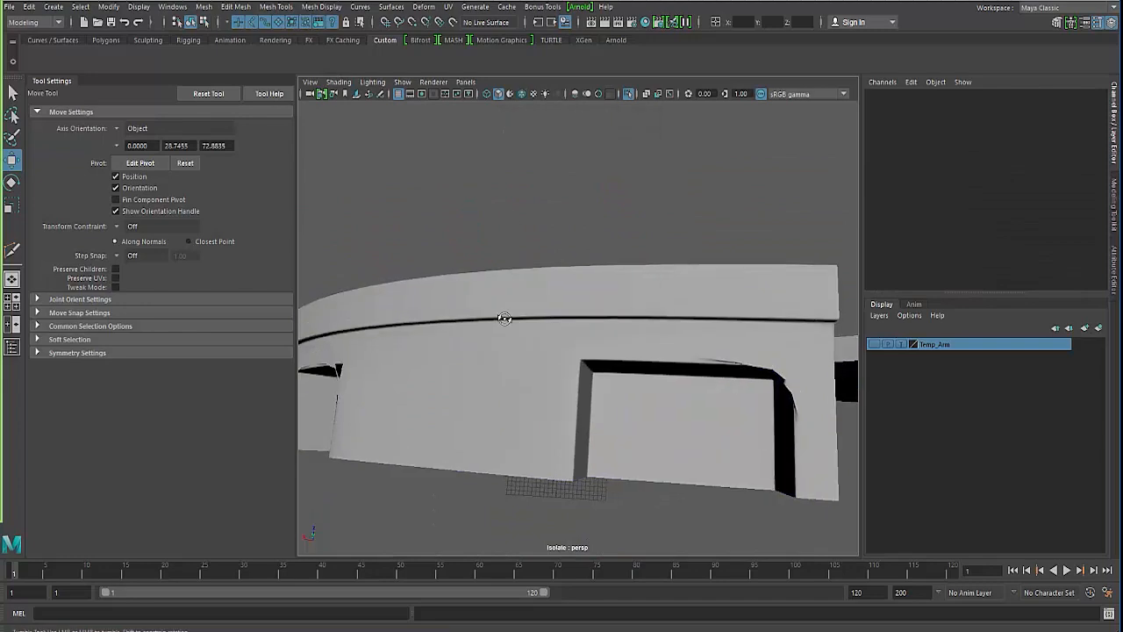
pyautogui.keyDown('alt'); pyautogui.moveTo(509, 317); pyautogui.dragTo(551, 341); pyautogui.keyUp('alt')
# Step: Set the Move tool's transform constraint to Edge and slide the outer corner vertex along its edge toward the notch
pyautogui.click(529, 357)
pyautogui.press('1')
pyautogui.keyDown('alt'); pyautogui.moveTo(541, 358); pyautogui.dragTo(634, 392, button='right'); pyautogui.keyUp('alt')
pyautogui.moveTo(602, 286); pyautogui.dragTo(546, 286, button='right')
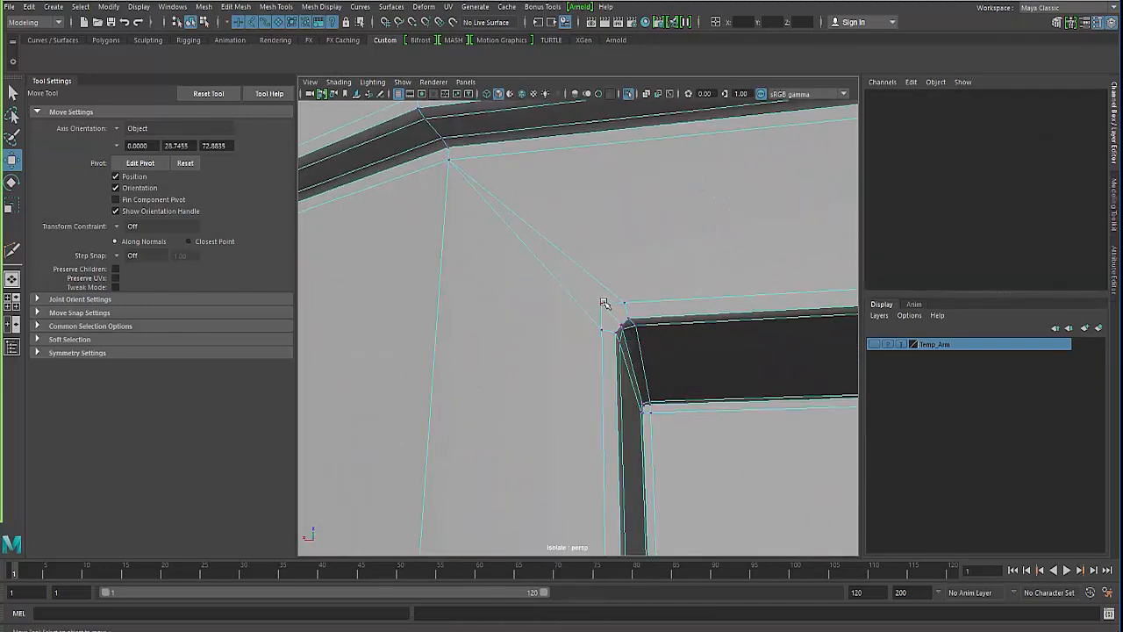
pyautogui.click(604, 304)
pyautogui.keyDown('alt'); pyautogui.moveTo(613, 301); pyautogui.dragTo(594, 333); pyautogui.keyUp('alt')
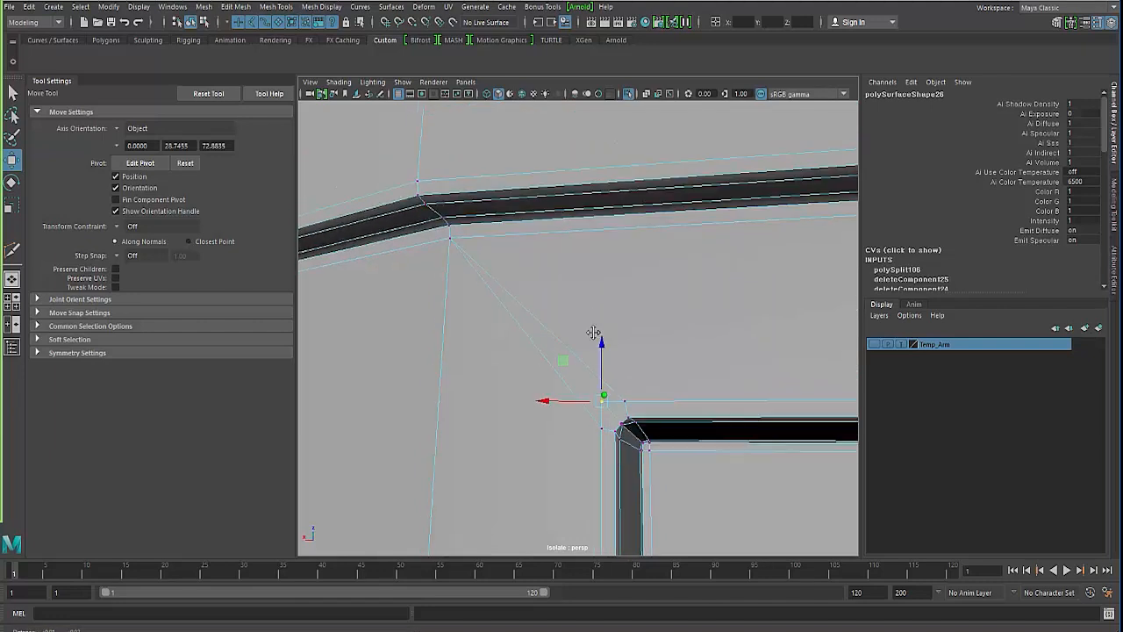
pyautogui.keyDown('alt'); pyautogui.moveTo(607, 337); pyautogui.dragTo(598, 407, button='right'); pyautogui.keyUp('alt')
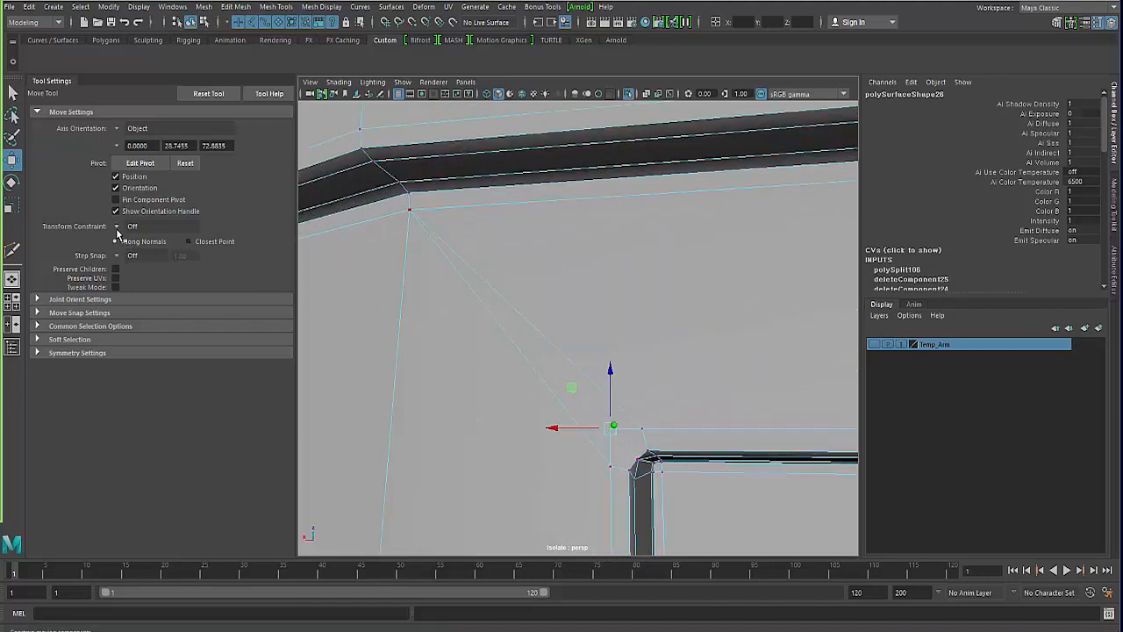
pyautogui.click(121, 227)
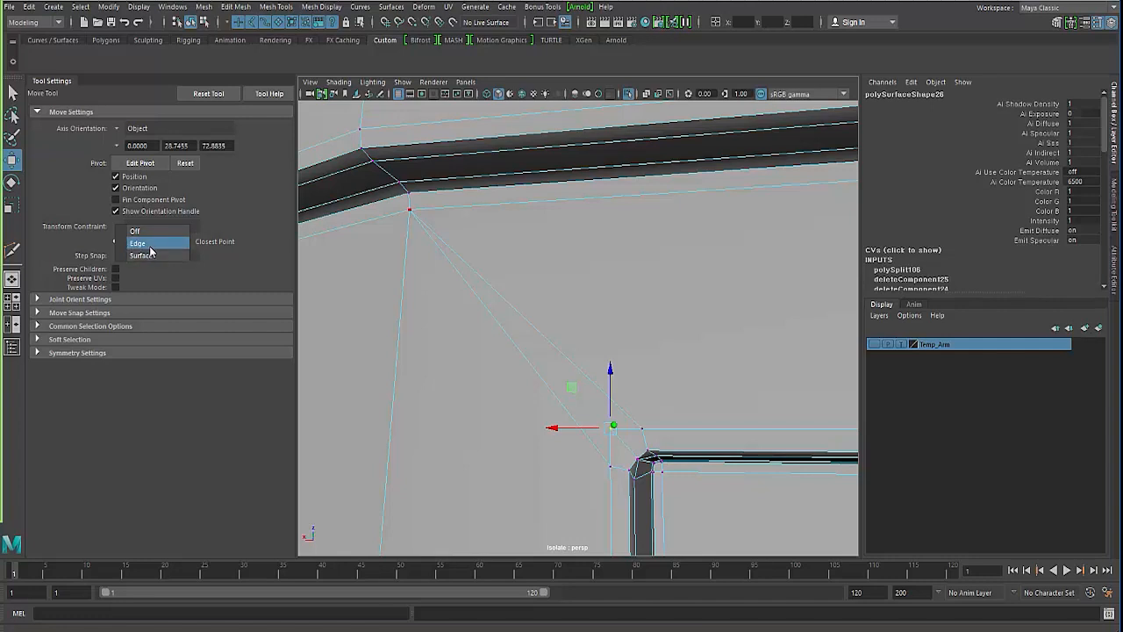
pyautogui.click(149, 246)
pyautogui.keyDown('alt'); pyautogui.moveTo(486, 392); pyautogui.dragTo(421, 316, button='middle'); pyautogui.keyUp('alt')
pyautogui.scroll(3, 497, 396)
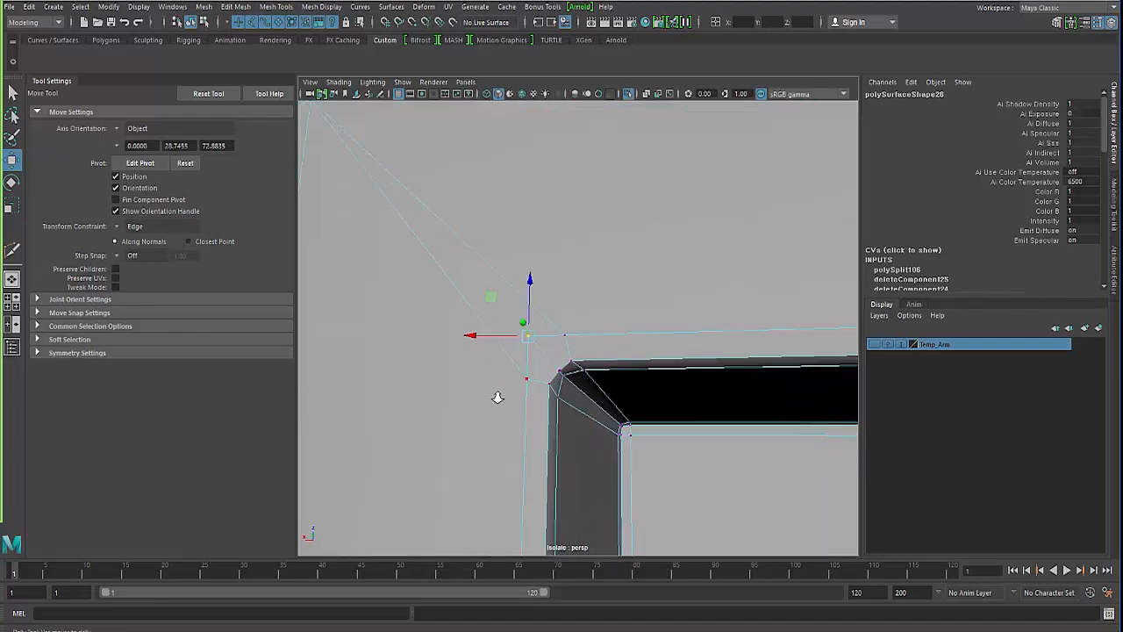
pyautogui.moveTo(466, 343); pyautogui.dragTo(504, 388)
# Step: Return to object selection and check how the adjusted notch corner smooths
pyautogui.press('f')
pyautogui.press('F8')
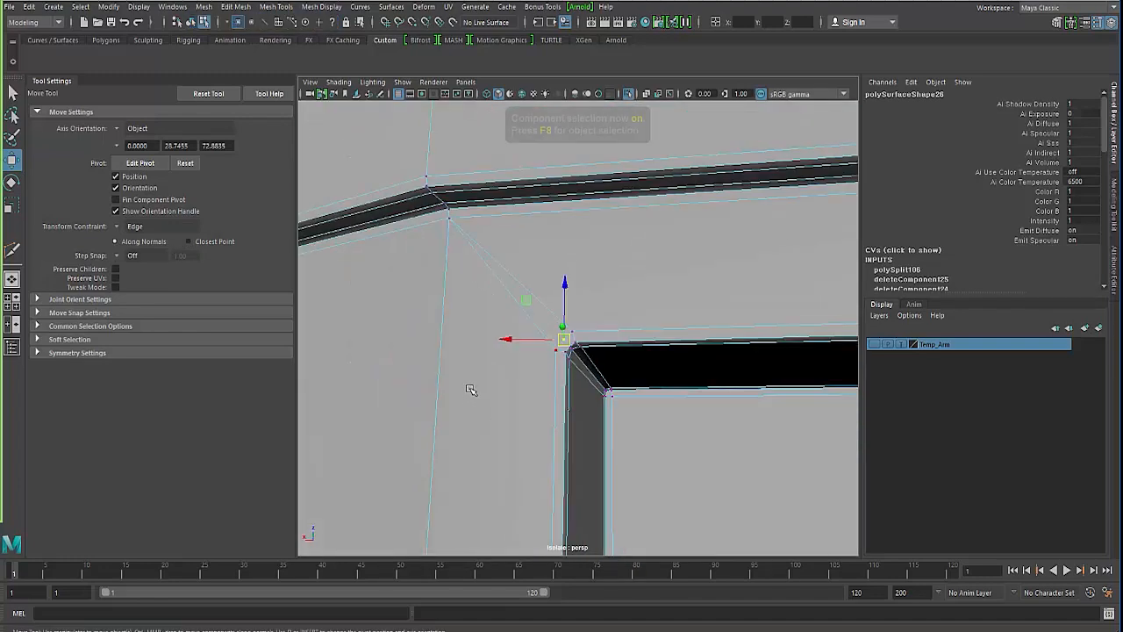
pyautogui.press('3')
pyautogui.keyDown('alt'); pyautogui.moveTo(504, 405); pyautogui.dragTo(439, 263, button='right'); pyautogui.keyUp('alt')
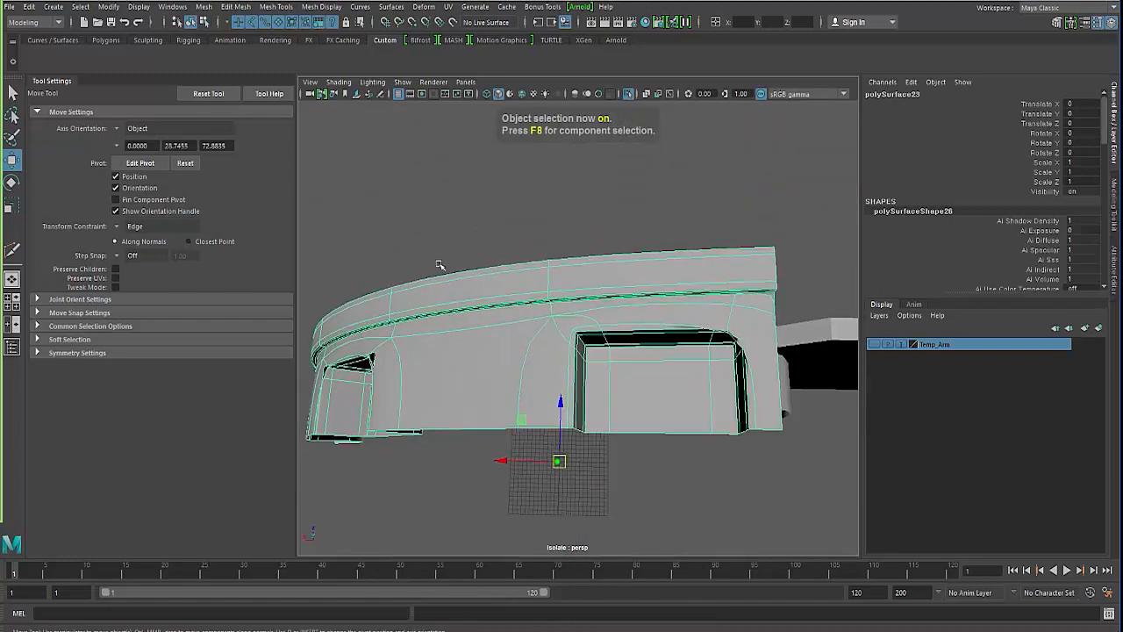
pyautogui.click(438, 263)
pyautogui.keyDown('alt'); pyautogui.moveTo(509, 306); pyautogui.dragTo(579, 356); pyautogui.keyUp('alt')
pyautogui.click(579, 356)
pyautogui.keyDown('alt'); pyautogui.moveTo(579, 357); pyautogui.dragTo(645, 443, button='right'); pyautogui.keyUp('alt')
pyautogui.keyDown('alt'); pyautogui.moveTo(645, 443); pyautogui.dragTo(585, 417); pyautogui.keyUp('alt')
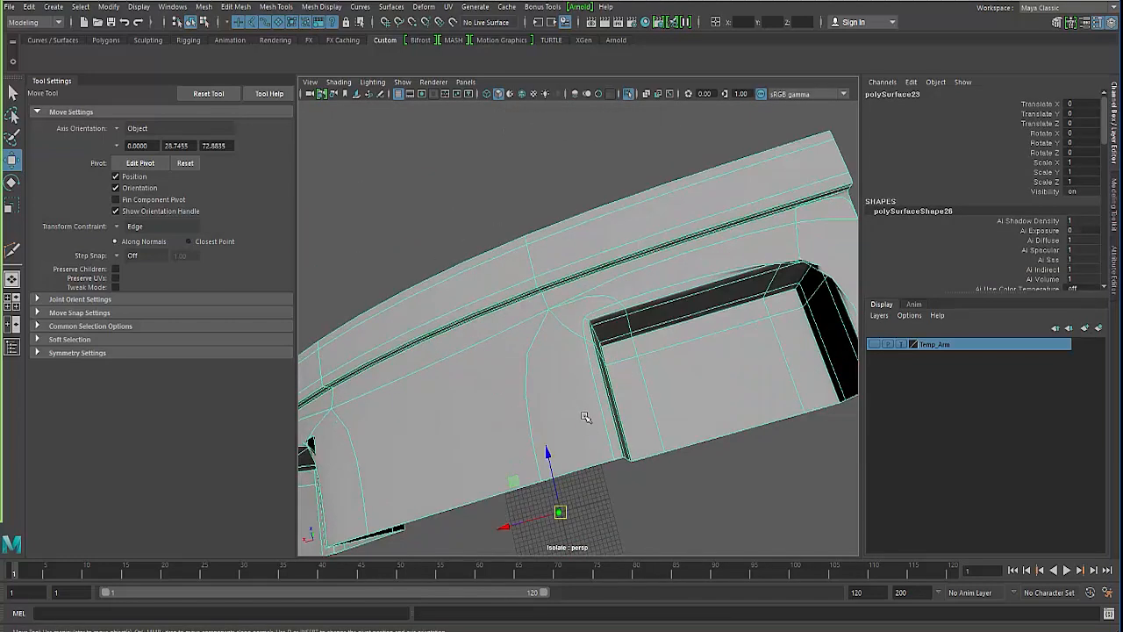
# Step: Target-weld the loose vertex just below the groove onto the corner vertex on the arm's cut end, with smooth preview off
pyautogui.press('F10')
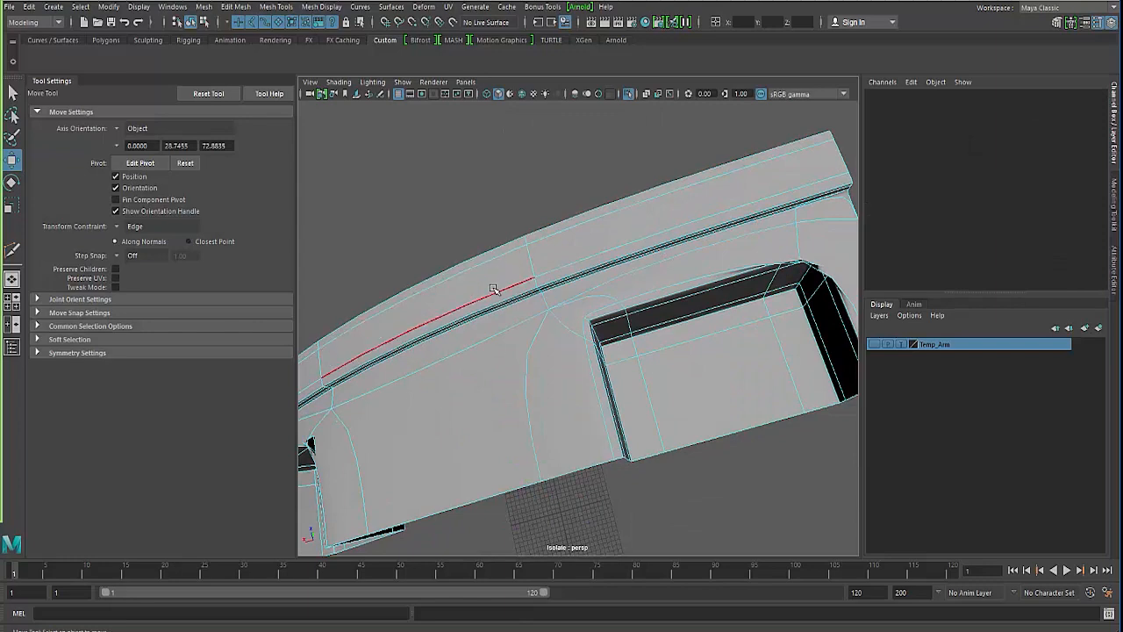
pyautogui.press('1')
pyautogui.keyDown('alt'); pyautogui.moveTo(516, 331); pyautogui.dragTo(593, 327); pyautogui.keyUp('alt')
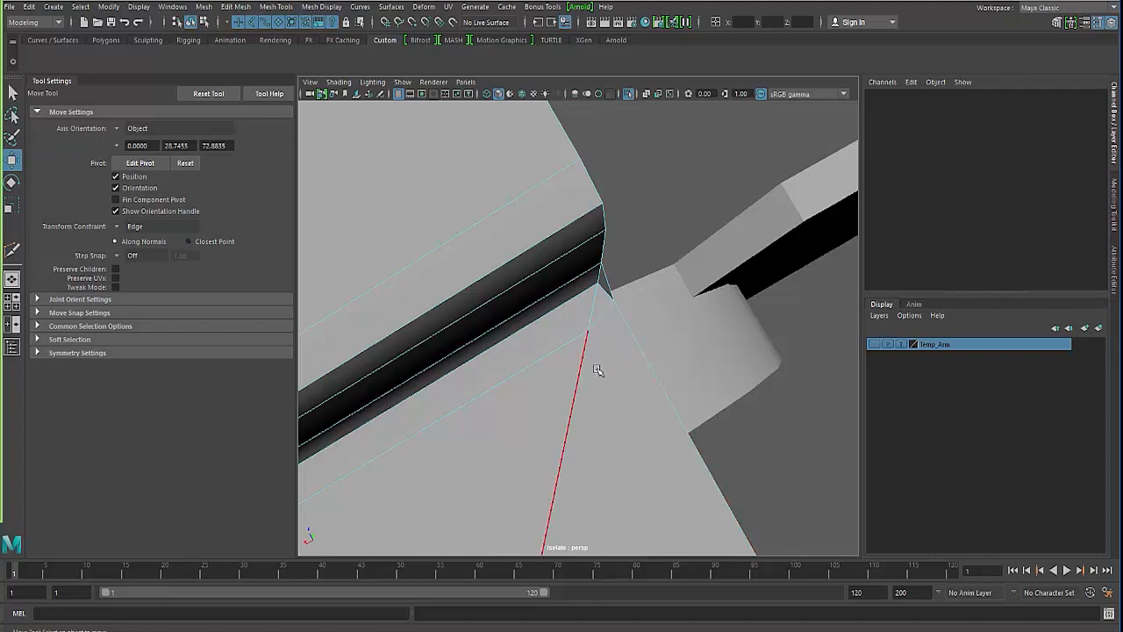
pyautogui.keyDown('alt'); pyautogui.moveTo(596, 374); pyautogui.dragTo(583, 369); pyautogui.keyUp('alt')
pyautogui.moveTo(588, 302); pyautogui.dragTo(547, 298, button='right')
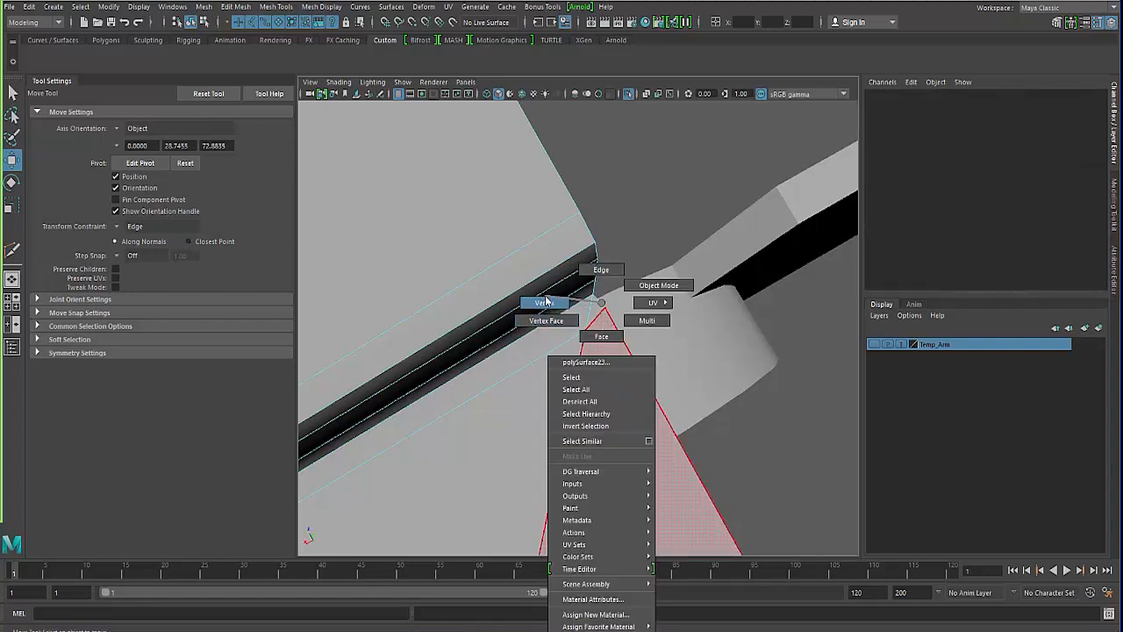
pyautogui.moveTo(545, 300); pyautogui.dragTo(583, 331, button='right')
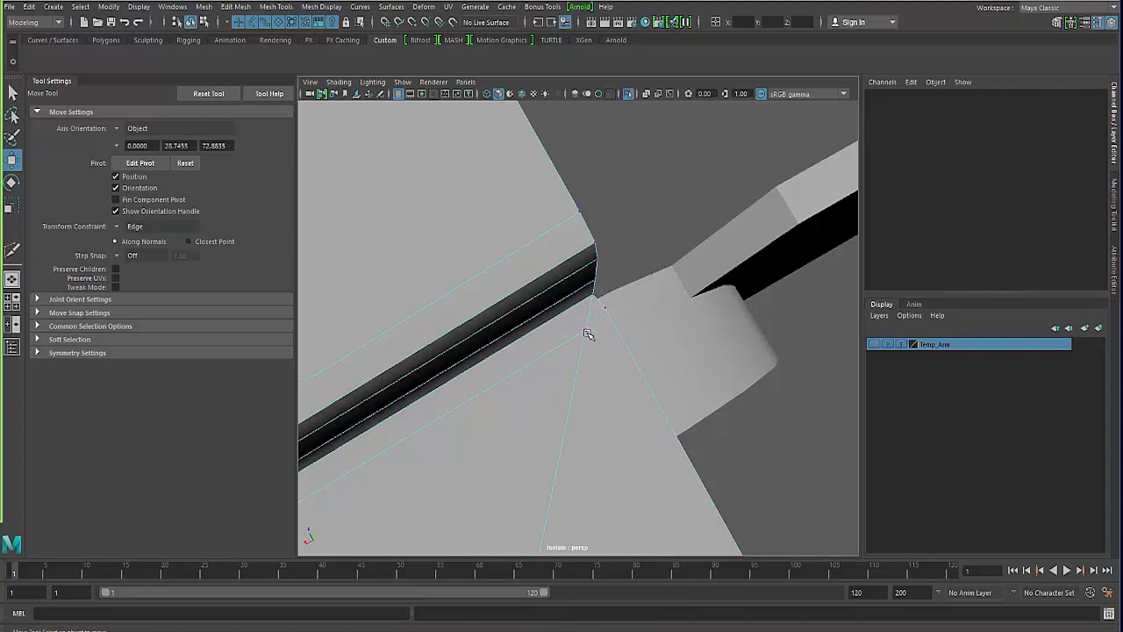
pyautogui.click(586, 329)
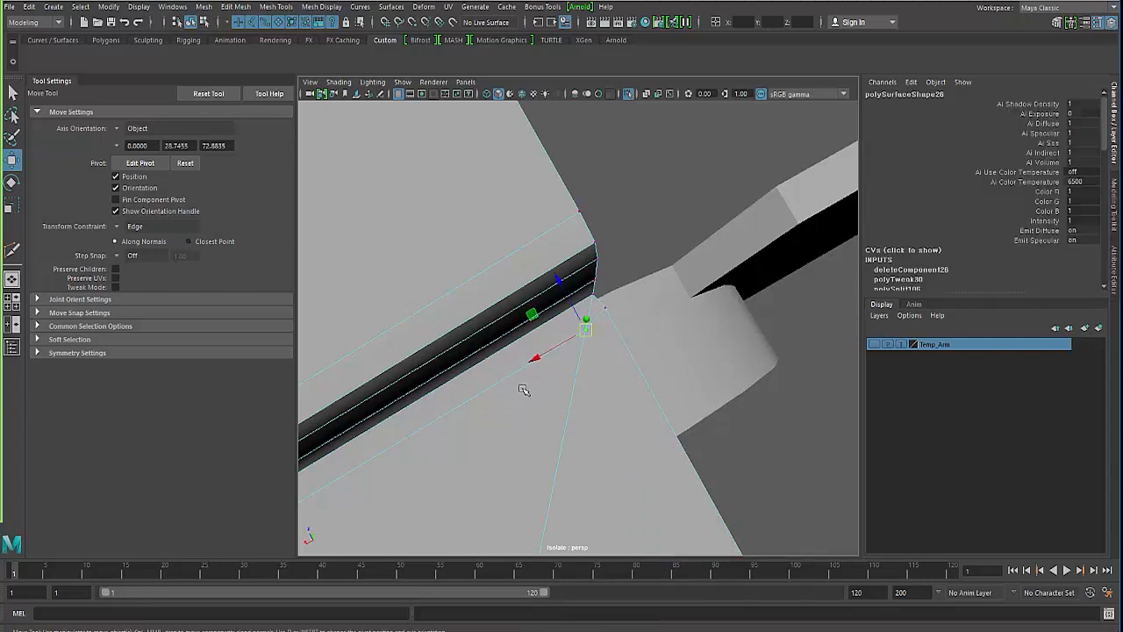
pyautogui.keyDown('shift'); pyautogui.moveTo(535, 387); pyautogui.dragTo(524, 376, button='right'); pyautogui.keyUp('shift')
pyautogui.moveTo(596, 309); pyautogui.dragTo(603, 307)
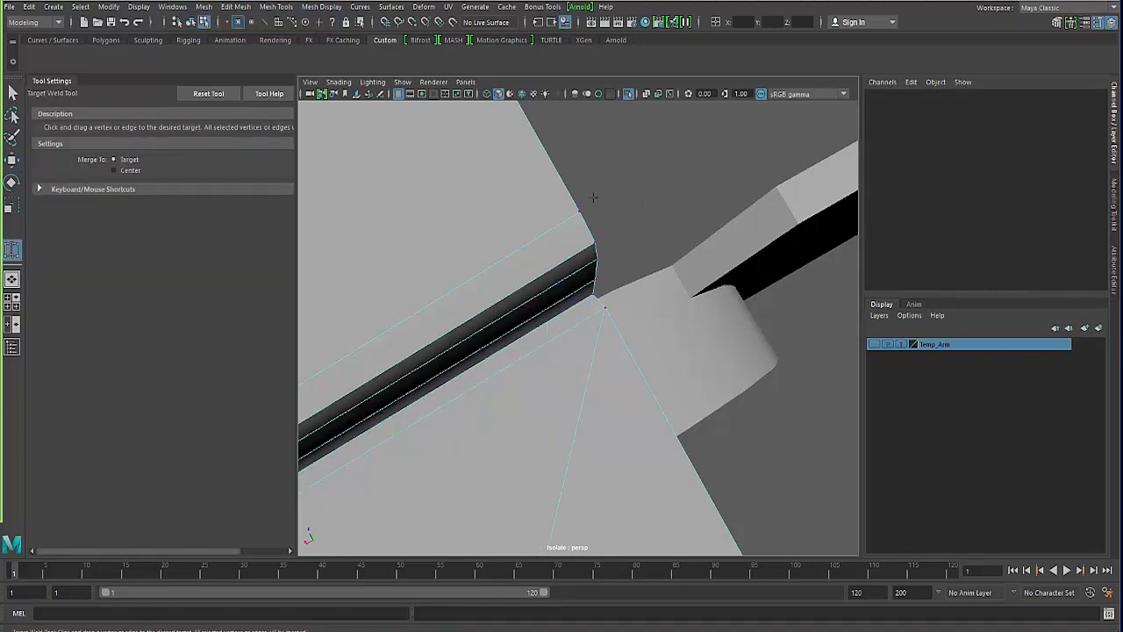
pyautogui.keyDown('alt'); pyautogui.moveTo(540, 341); pyautogui.dragTo(574, 394); pyautogui.keyUp('alt')
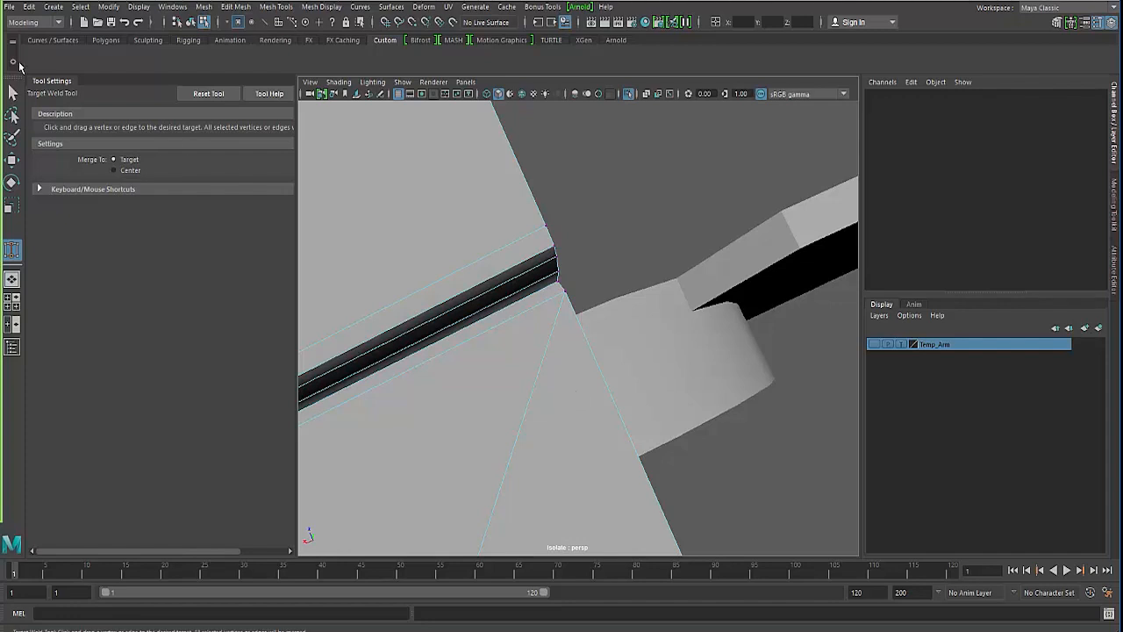
pyautogui.click(12, 91)
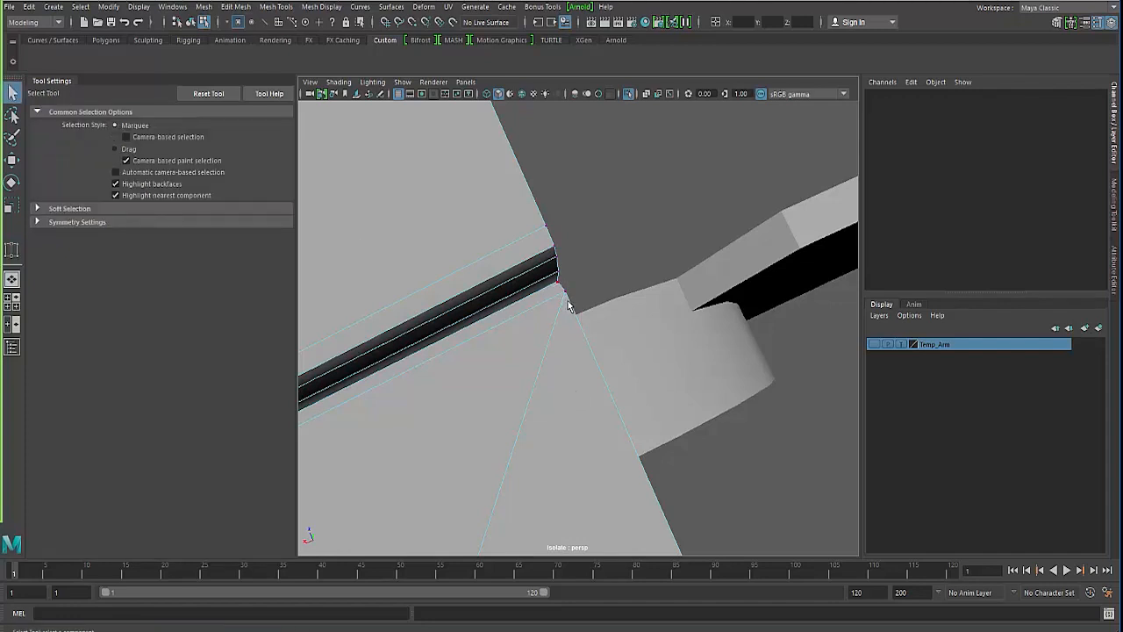
# Step: Try to align the welded corner vertex with the cut end by setting its absolute X coordinate to 0
pyautogui.click(567, 305)
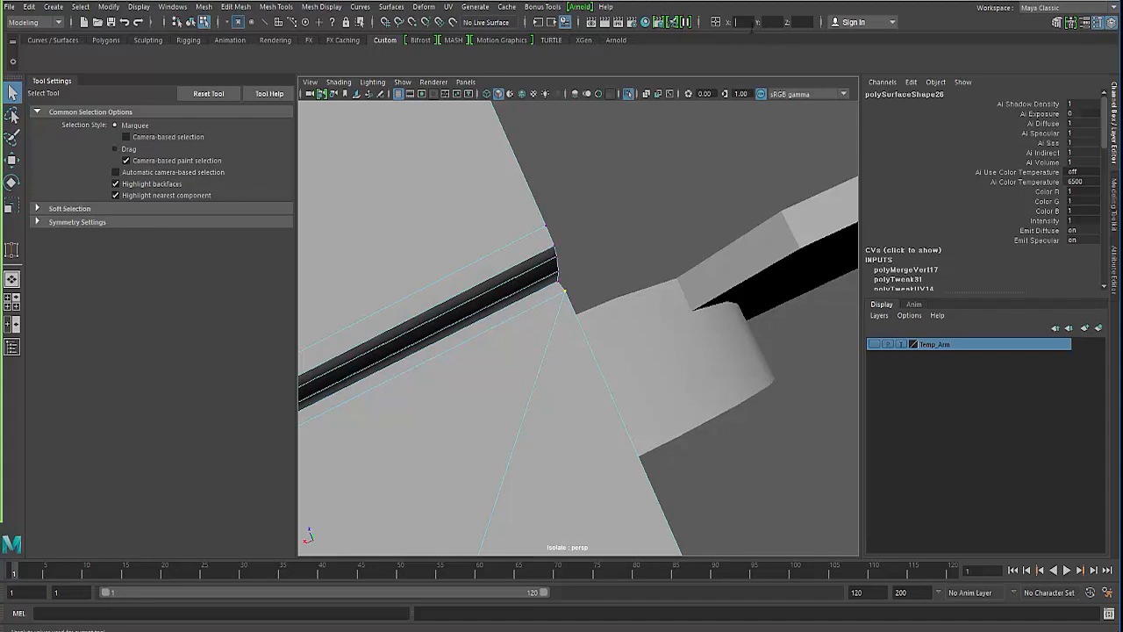
pyautogui.press('Delete')
pyautogui.hotkey('ctrl', 'z')
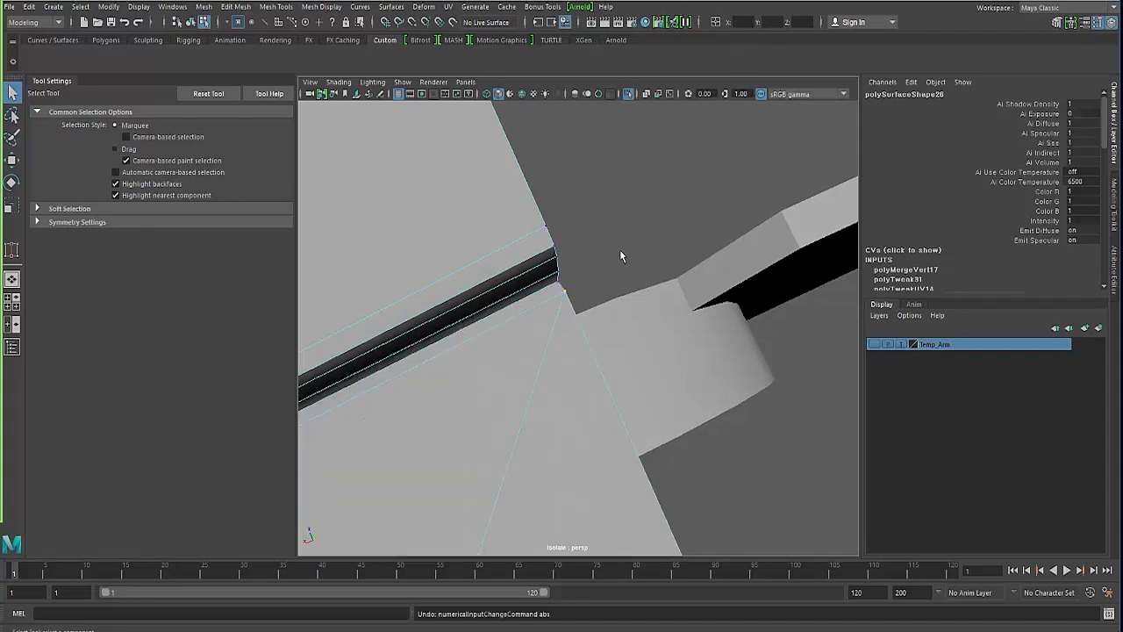
pyautogui.click(620, 251)
pyautogui.keyDown('alt'); pyautogui.moveTo(570, 349); pyautogui.dragTo(561, 318); pyautogui.keyUp('alt')
pyautogui.click(570, 322)
pyautogui.keyDown('alt'); pyautogui.moveTo(582, 326); pyautogui.dragTo(544, 321, button='right'); pyautogui.keyUp('alt')
pyautogui.press('w')
pyautogui.keyDown('alt'); pyautogui.moveTo(535, 377); pyautogui.dragTo(608, 376, button='right'); pyautogui.keyUp('alt')
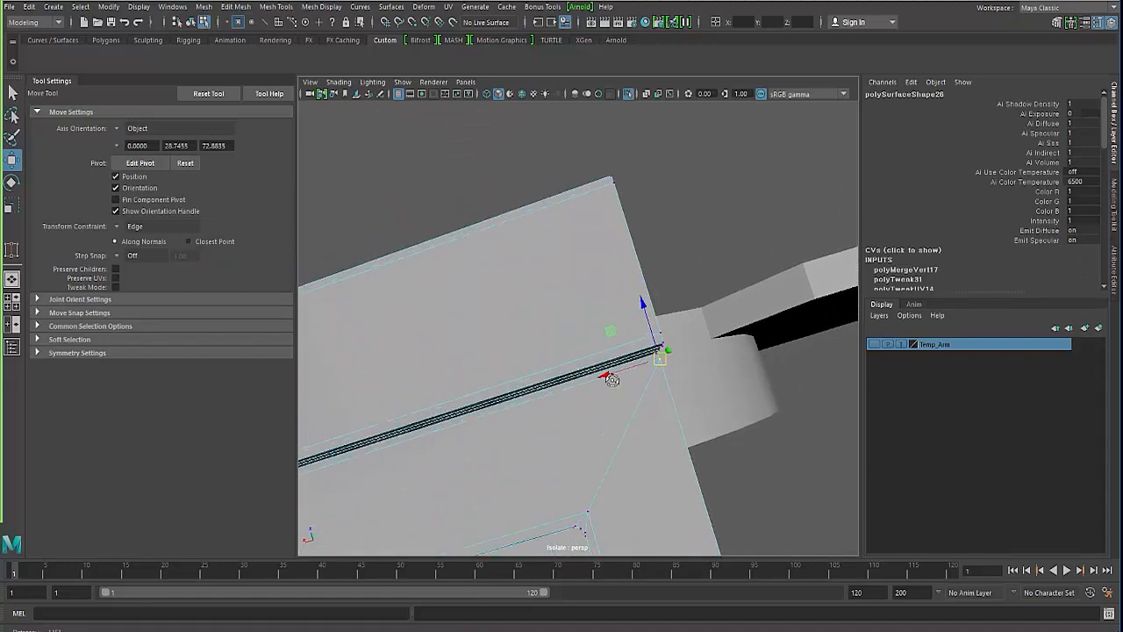
pyautogui.keyDown('alt'); pyautogui.moveTo(609, 377); pyautogui.dragTo(621, 345); pyautogui.keyUp('alt')
pyautogui.write('0')
pyautogui.press('Return')
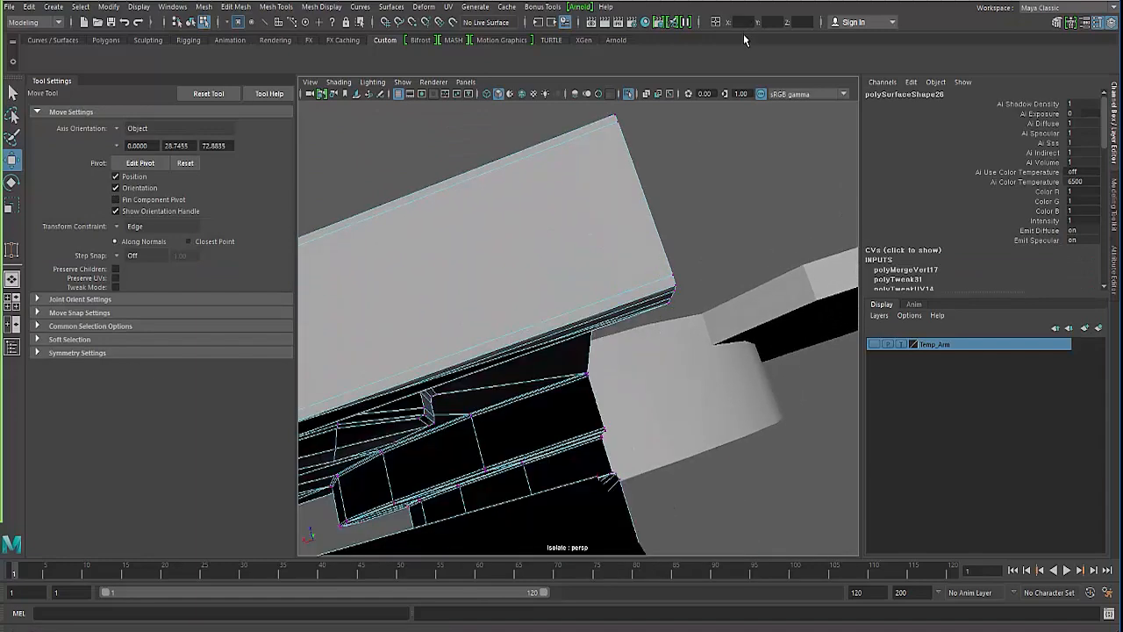
pyautogui.keyDown('alt'); pyautogui.moveTo(628, 335); pyautogui.dragTo(419, 333, button='right'); pyautogui.keyUp('alt')
pyautogui.keyDown('alt'); pyautogui.moveTo(418, 333); pyautogui.dragTo(509, 342); pyautogui.keyUp('alt')
pyautogui.keyDown('alt'); pyautogui.moveTo(508, 342); pyautogui.dragTo(534, 365, button='middle'); pyautogui.keyUp('alt')
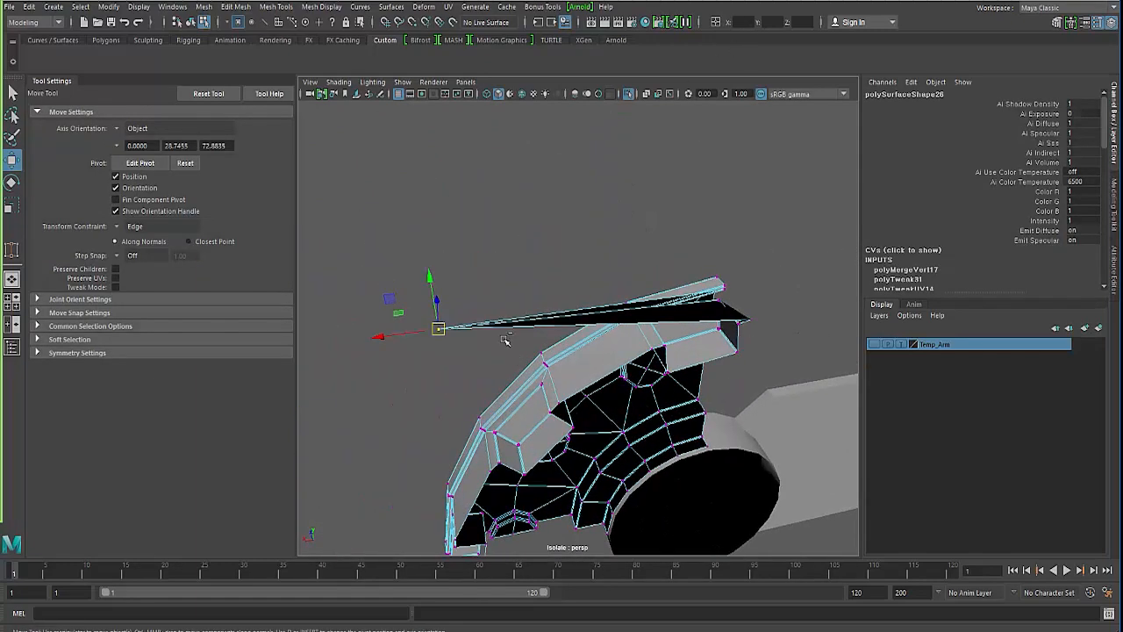
pyautogui.hotkey('ctrl', 'z')
# Step: Select the indented vertex on the groove's lower edge at the cut end, just above the welded corner
pyautogui.keyDown('alt'); pyautogui.moveTo(580, 357); pyautogui.dragTo(508, 363); pyautogui.keyUp('alt')
pyautogui.scroll(3, 508, 363)
pyautogui.keyDown('alt'); pyautogui.moveTo(508, 363); pyautogui.dragTo(388, 370, button='middle'); pyautogui.keyUp('alt')
pyautogui.keyDown('alt'); pyautogui.moveTo(387, 370); pyautogui.dragTo(556, 394, button='right'); pyautogui.keyUp('alt')
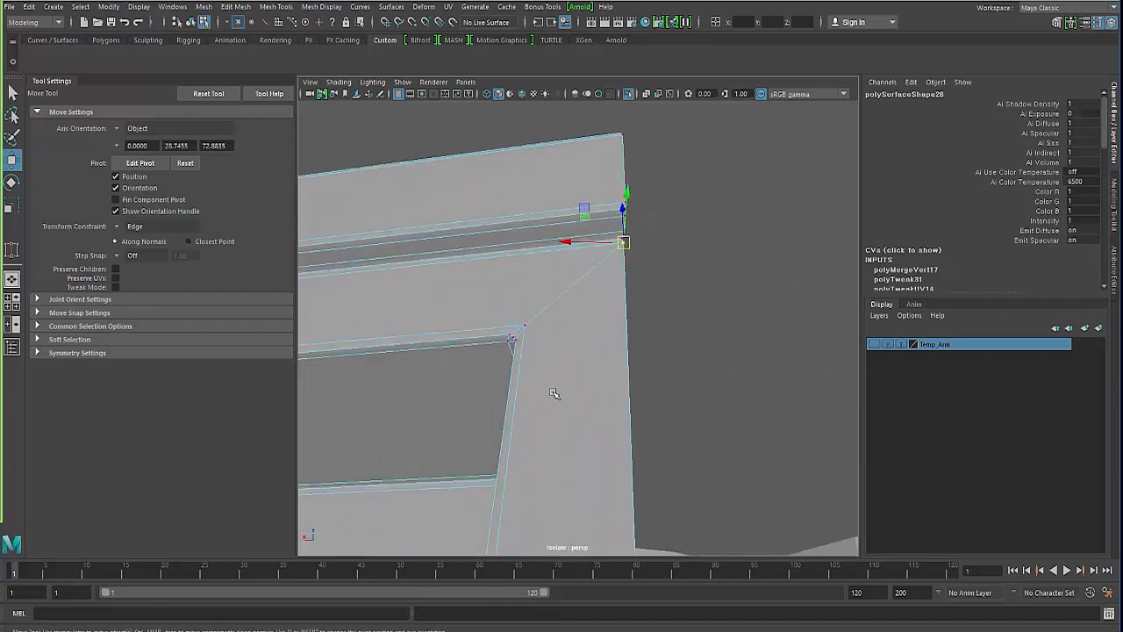
pyautogui.keyDown('alt'); pyautogui.moveTo(556, 394); pyautogui.dragTo(563, 476, button='middle'); pyautogui.keyUp('alt')
pyautogui.keyDown('alt'); pyautogui.moveTo(563, 477); pyautogui.dragTo(619, 399, button='right'); pyautogui.keyUp('alt')
pyautogui.keyDown('alt'); pyautogui.moveTo(619, 399); pyautogui.dragTo(542, 400, button='middle'); pyautogui.keyUp('alt')
pyautogui.keyDown('alt'); pyautogui.moveTo(542, 399); pyautogui.dragTo(655, 314, button='right'); pyautogui.keyUp('alt')
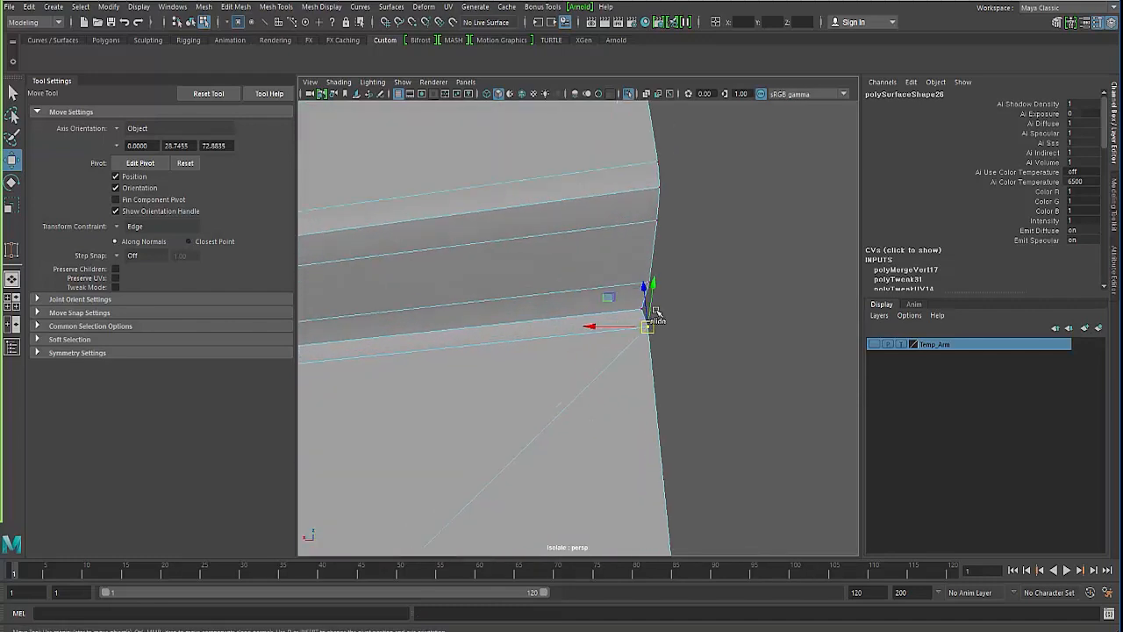
pyautogui.keyDown('alt'); pyautogui.moveTo(658, 191); pyautogui.dragTo(637, 326); pyautogui.keyUp('alt')
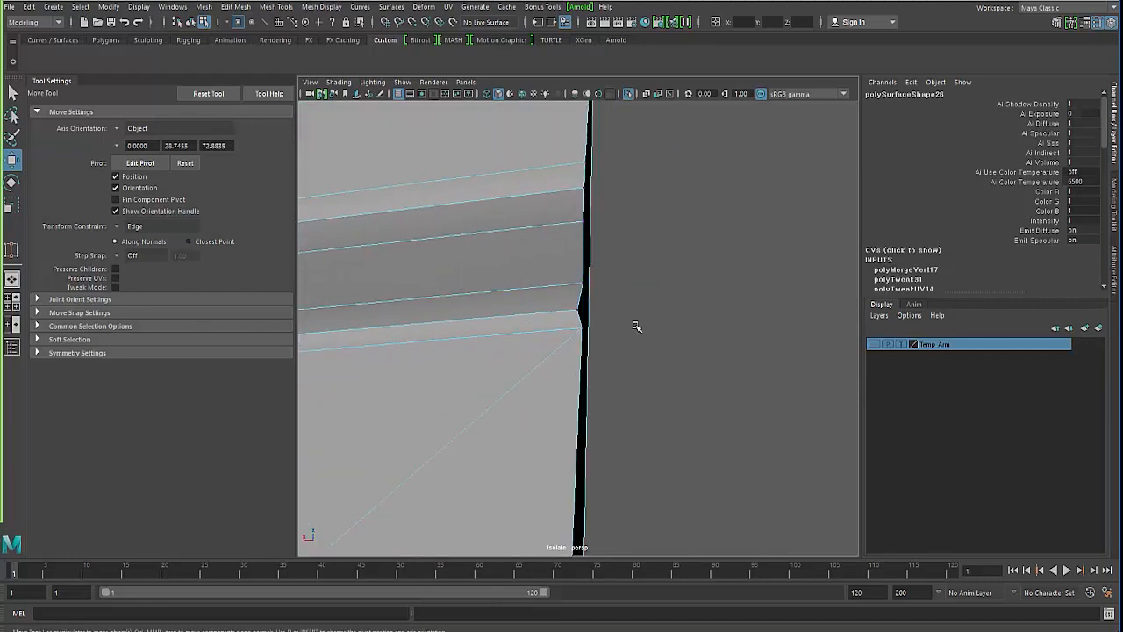
pyautogui.click(579, 311)
pyautogui.click(577, 310)
# Step: Try to snap the indented groove vertex into line along X while the Edge transform constraint is active
pyautogui.moveTo(523, 310); pyautogui.dragTo(514, 313)
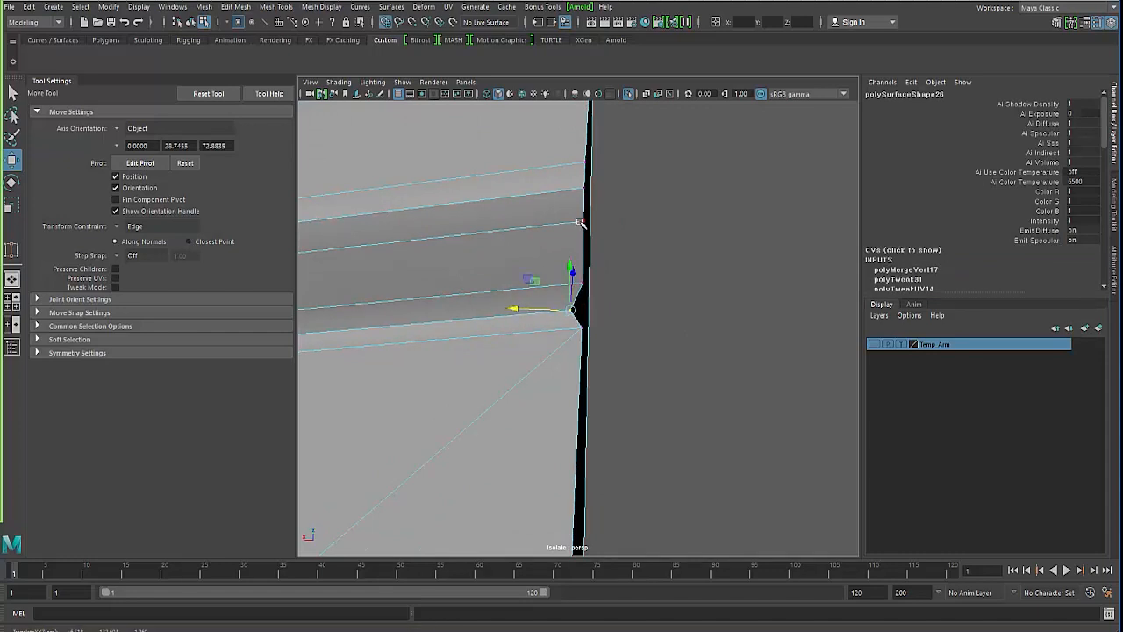
pyautogui.hotkey('ctrl', 'z')
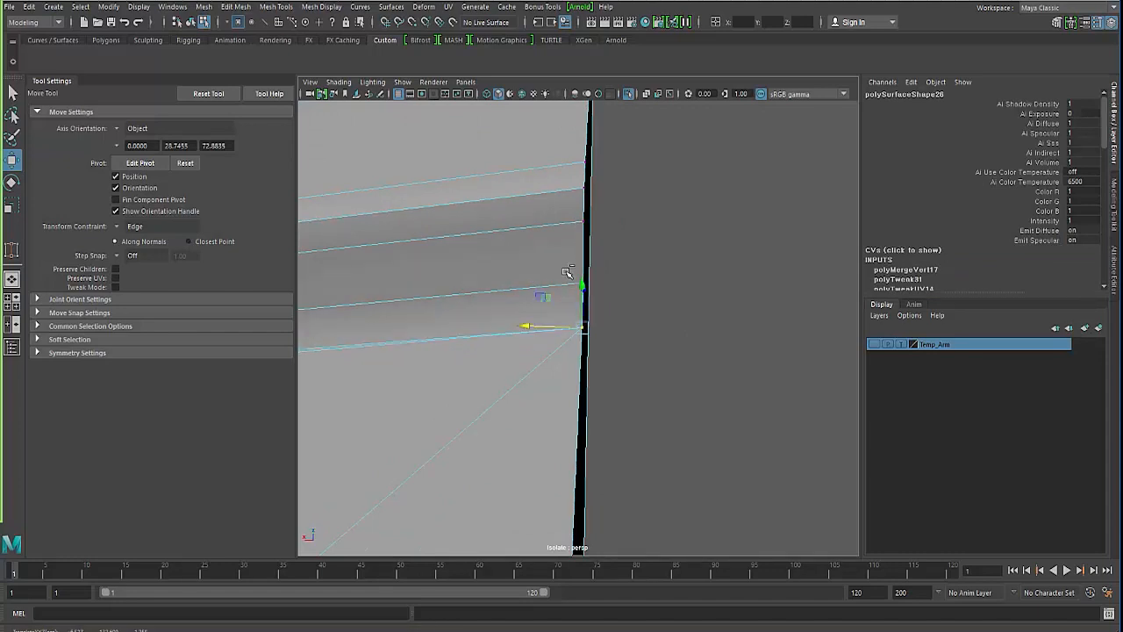
pyautogui.hotkey('ctrl', 'z')
pyautogui.click(516, 309)
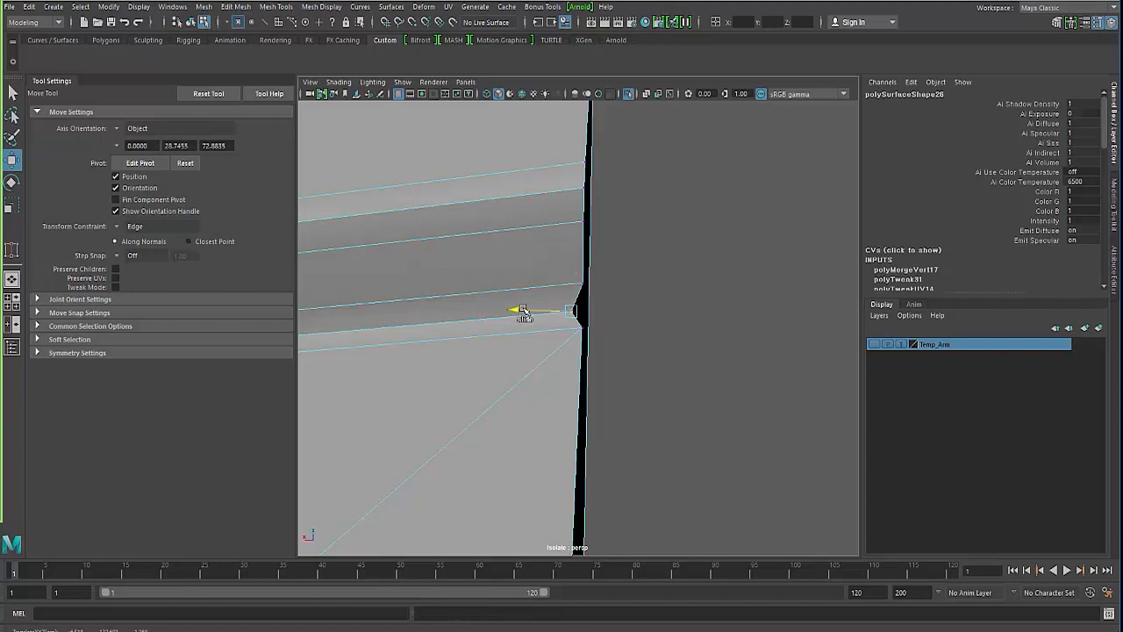
# Step: Set the Move tool's transform constraint to Off and snap the indented vertex along X in line with the groove vertex above
pyautogui.click(131, 227)
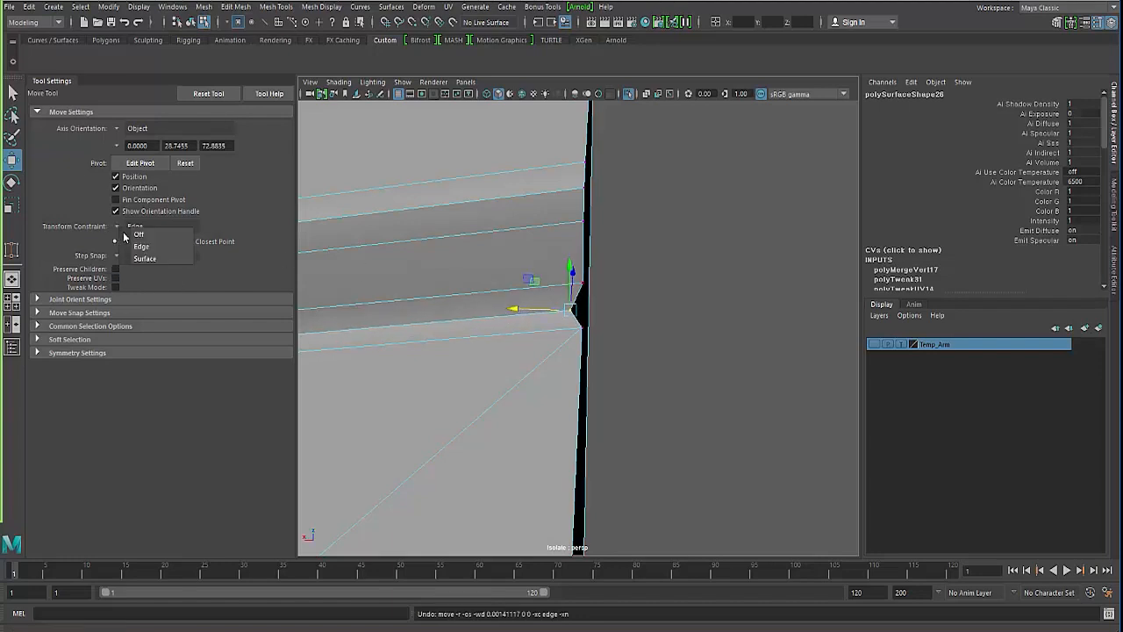
pyautogui.click(133, 230)
pyautogui.moveTo(514, 314); pyautogui.dragTo(511, 309)
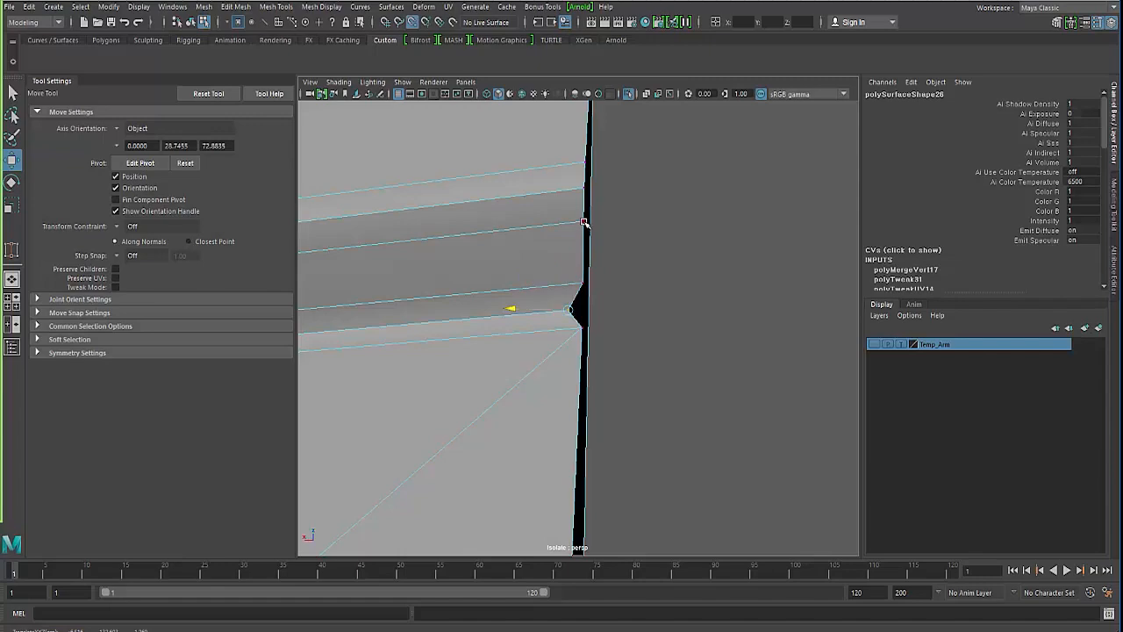
pyautogui.moveTo(584, 220); pyautogui.dragTo(589, 220, button='middle')
pyautogui.click(571, 360)
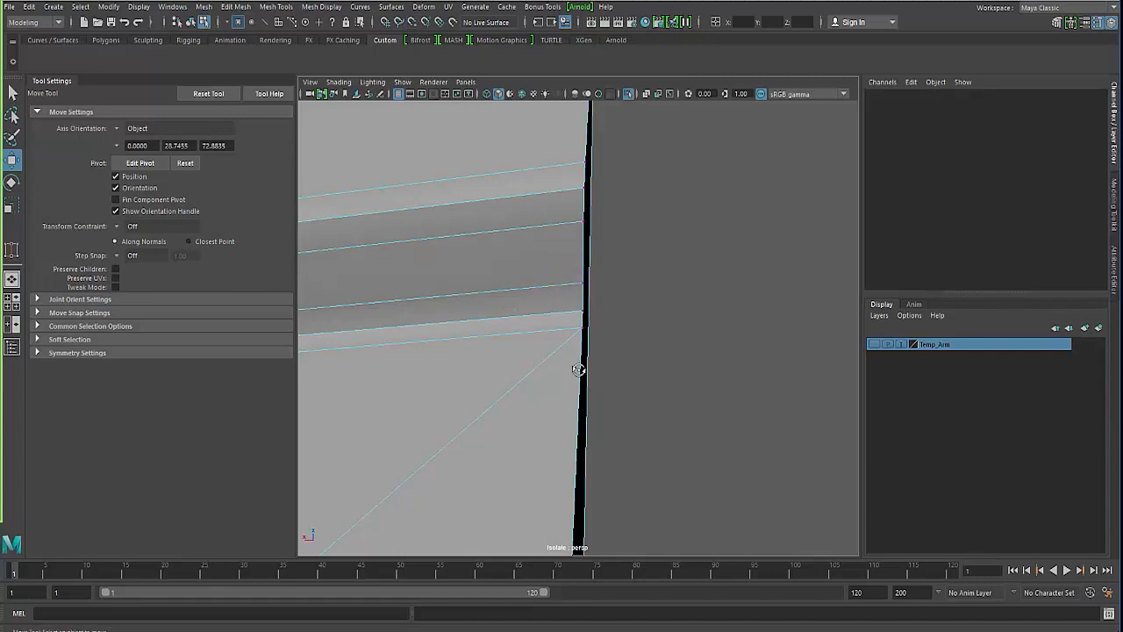
# Step: Multi-Cut edges from the groove's outer corner vertex to the vertices on both sides of the recess corner
pyautogui.scroll(-3, 538, 373)
pyautogui.scroll(-3, 569, 306)
pyautogui.keyDown('alt'); pyautogui.moveTo(569, 306); pyautogui.dragTo(645, 348); pyautogui.keyUp('alt')
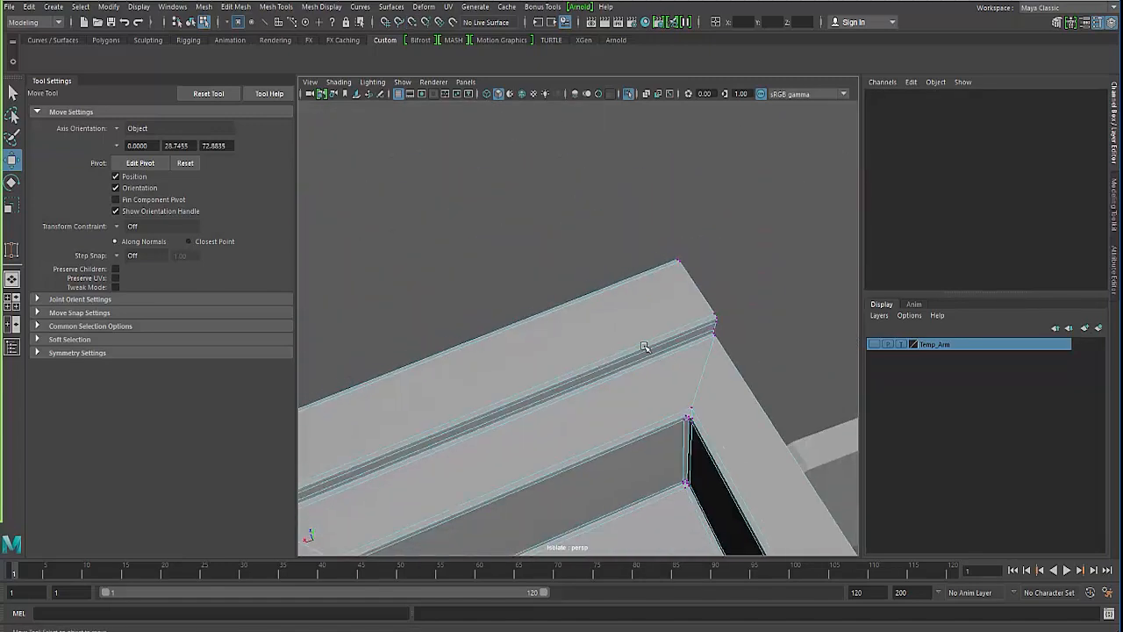
pyautogui.keyDown('alt'); pyautogui.moveTo(602, 387); pyautogui.dragTo(592, 371, button='middle'); pyautogui.keyUp('alt')
pyautogui.keyDown('alt'); pyautogui.moveTo(591, 371); pyautogui.dragTo(634, 401, button='right'); pyautogui.keyUp('alt')
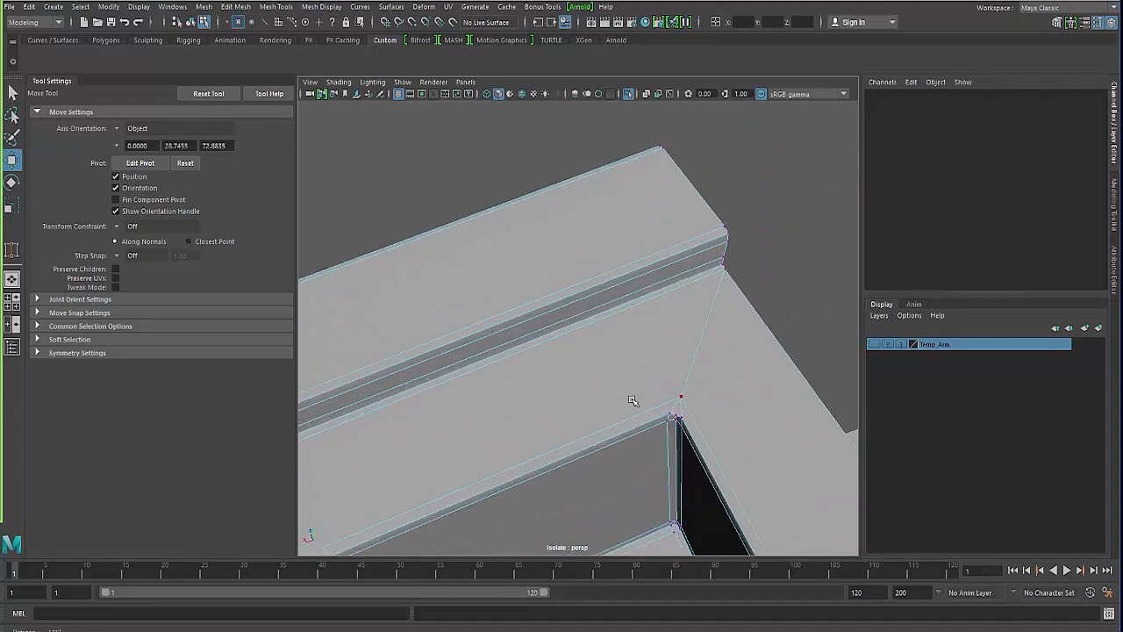
pyautogui.keyDown('alt'); pyautogui.moveTo(635, 401); pyautogui.dragTo(599, 415); pyautogui.keyUp('alt')
pyautogui.keyDown('alt'); pyautogui.moveTo(599, 415); pyautogui.dragTo(594, 400, button='middle'); pyautogui.keyUp('alt')
pyautogui.keyDown('shift'); pyautogui.moveTo(615, 364); pyautogui.dragTo(563, 363, button='right'); pyautogui.keyUp('shift')
pyautogui.click(647, 272)
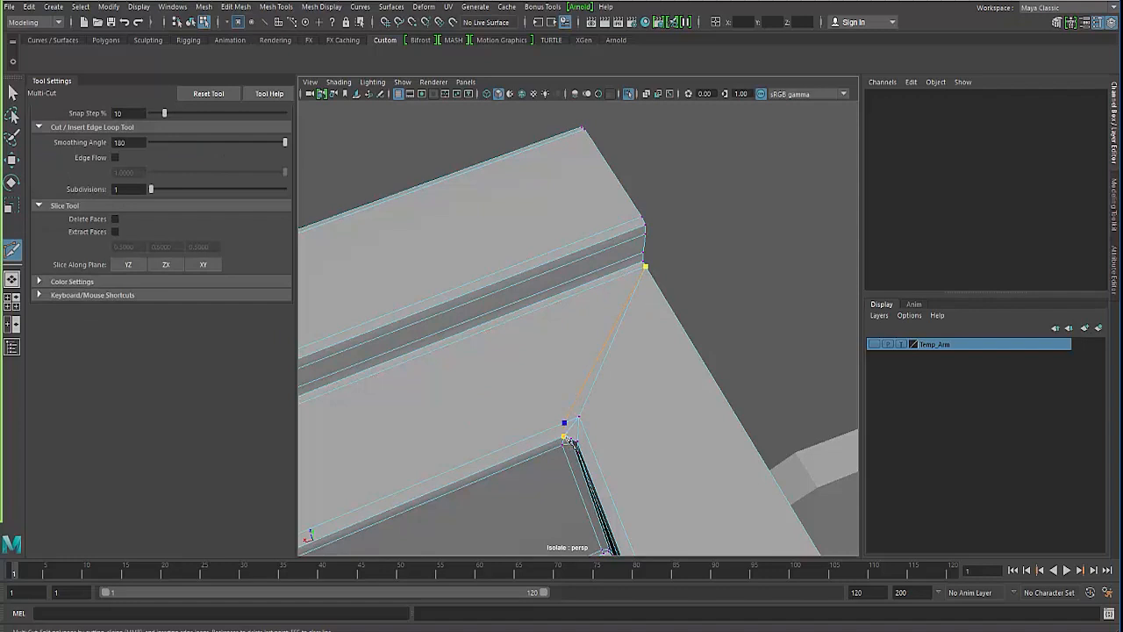
pyautogui.click(585, 442)
pyautogui.press('Return')
pyautogui.press('\\')
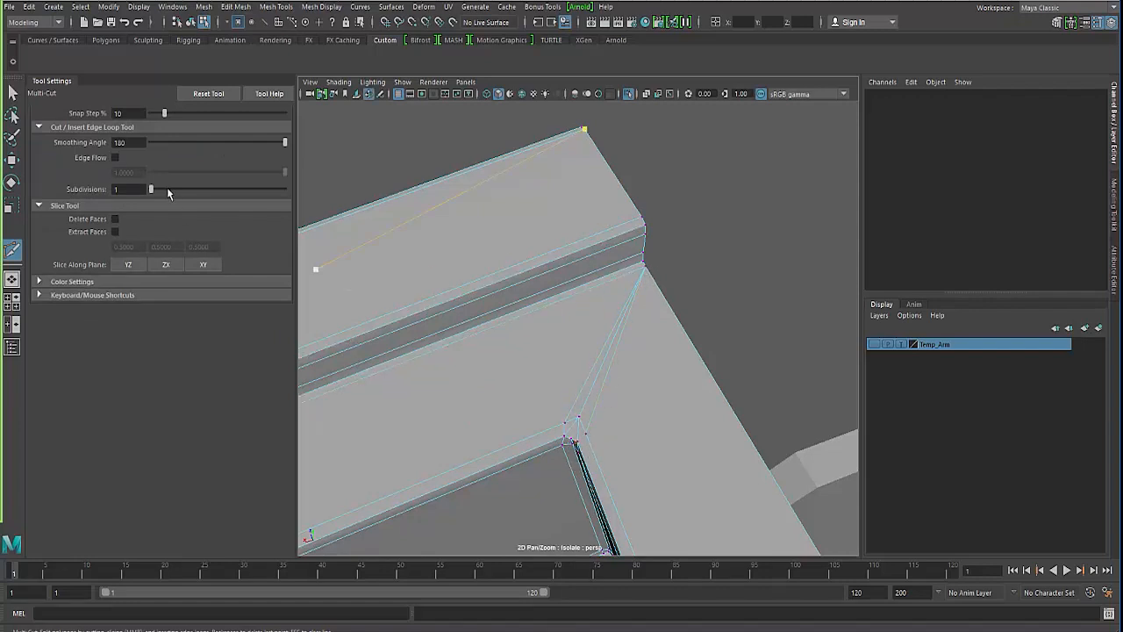
pyautogui.click(12, 92)
# Step: Delete the middle diagonal edge and the diagonals within the recess corner, and begin a Multi-Cut at the inner corner vertex
pyautogui.keyDown('alt'); pyautogui.moveTo(374, 344); pyautogui.dragTo(373, 313, button='middle'); pyautogui.keyUp('alt')
pyautogui.keyDown('alt'); pyautogui.moveTo(374, 313); pyautogui.dragTo(410, 321, button='right'); pyautogui.keyUp('alt')
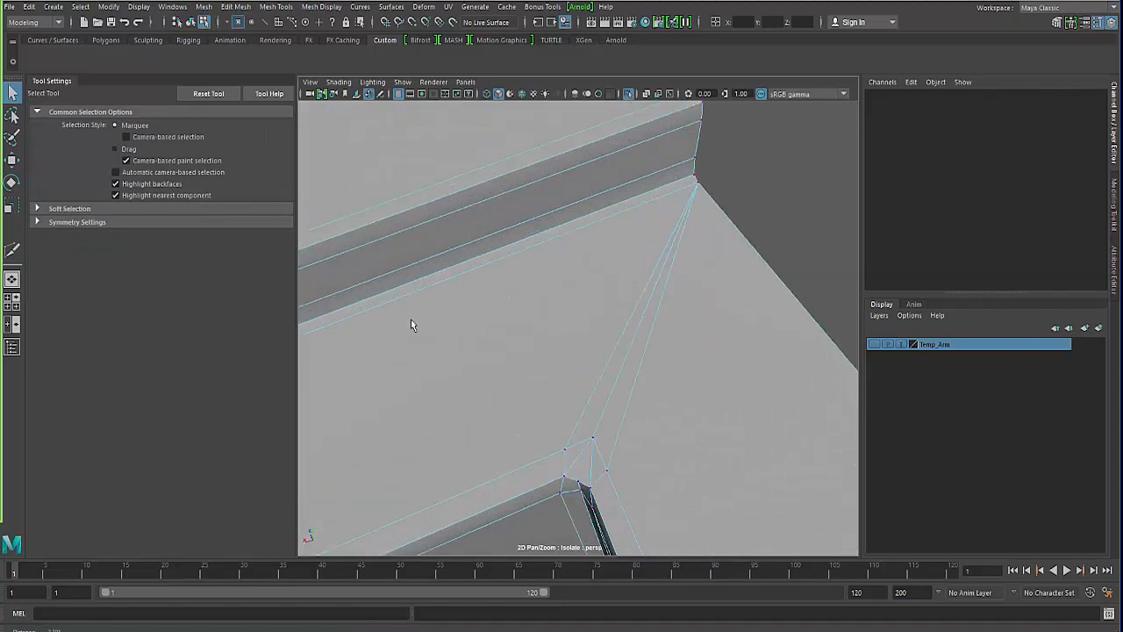
pyautogui.moveTo(547, 302); pyautogui.dragTo(562, 256, button='right')
pyautogui.keyDown('shift'); pyautogui.moveTo(584, 409); pyautogui.dragTo(586, 487, button='right'); pyautogui.keyUp('shift')
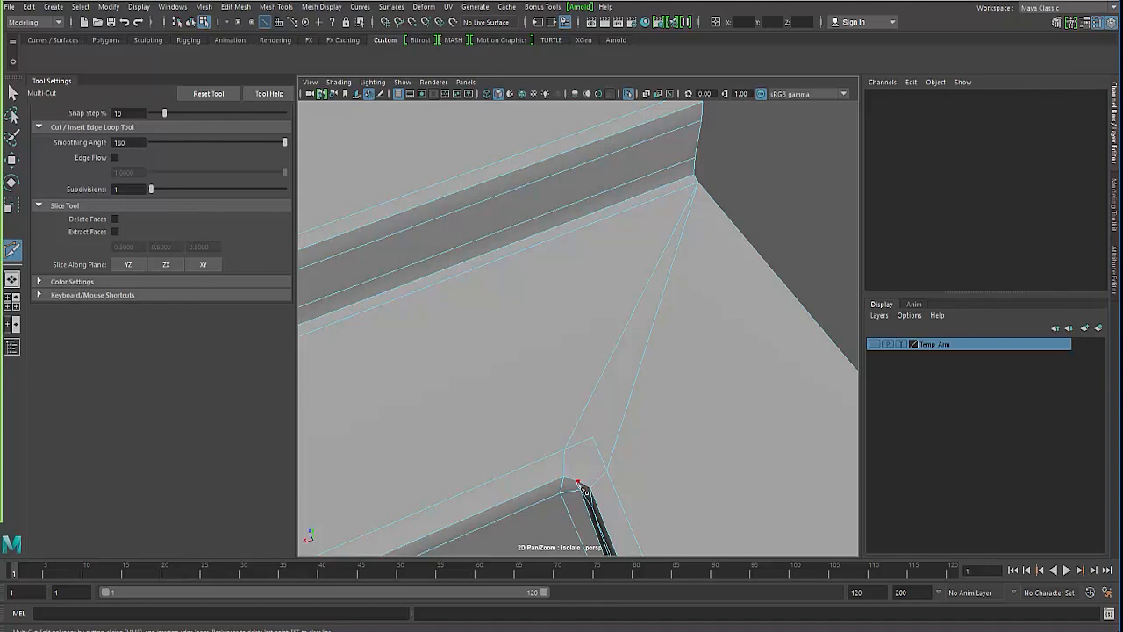
pyautogui.click(578, 483)
# Step: Examine the recut recess corner in smooth preview, with object selection on and the wireframe hidden
pyautogui.keyDown('alt'); pyautogui.moveTo(594, 439); pyautogui.dragTo(403, 408); pyautogui.keyUp('alt')
pyautogui.press('3')
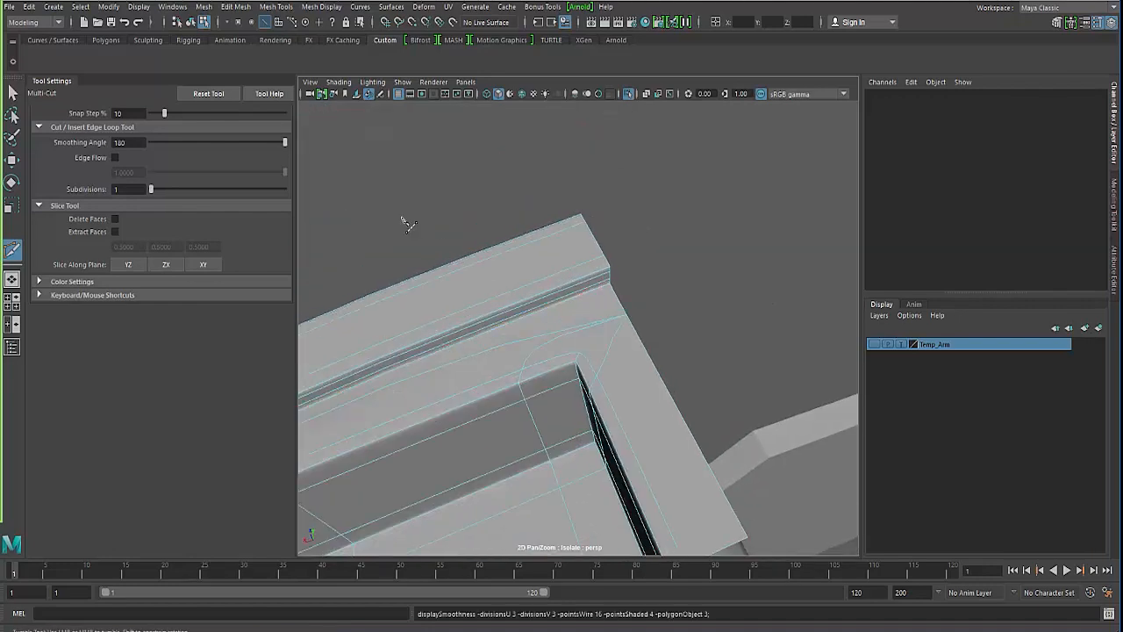
pyautogui.press('q')
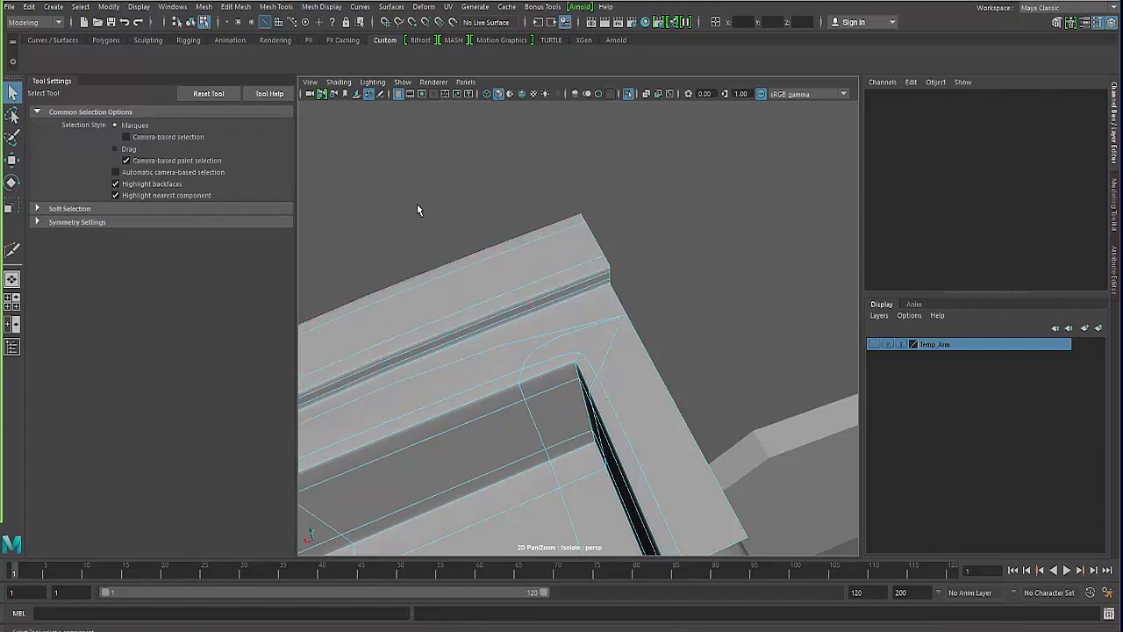
pyautogui.press('F8')
pyautogui.click(443, 243)
pyautogui.keyDown('alt'); pyautogui.moveTo(467, 361); pyautogui.dragTo(438, 371, button='right'); pyautogui.keyUp('alt')
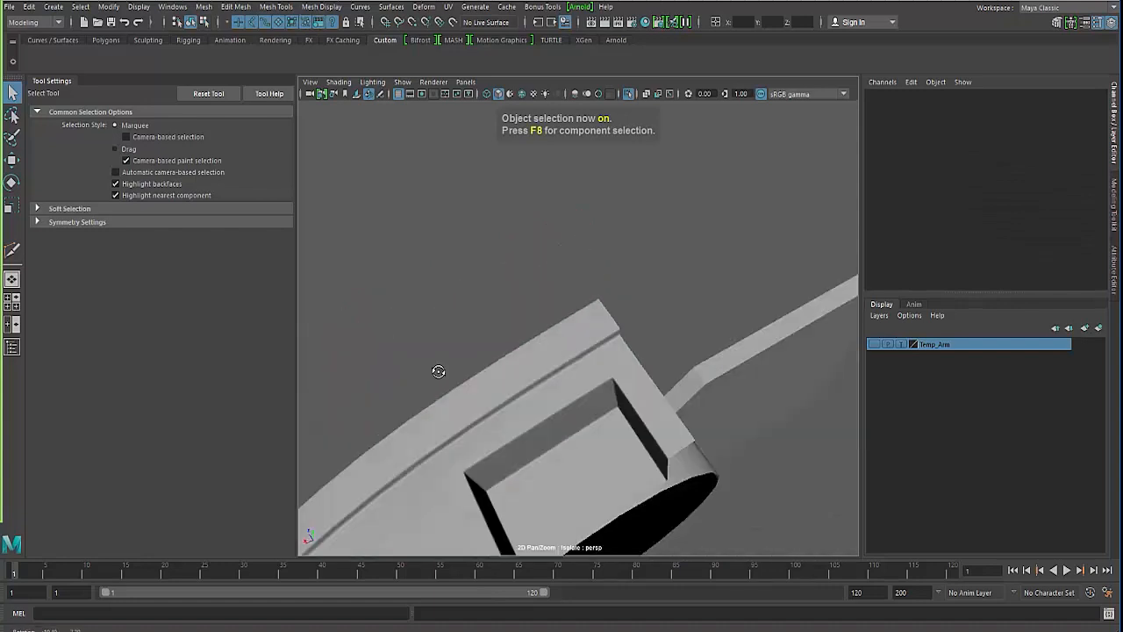
pyautogui.keyDown('alt'); pyautogui.moveTo(438, 371); pyautogui.dragTo(519, 402); pyautogui.keyUp('alt')
pyautogui.click(518, 402)
# Step: Multi-Cut edges from the groove-side vertex to both sides of the recess's opposite corner, ending in edge selection
pyautogui.press('1')
pyautogui.click(399, 344)
pyautogui.keyDown('alt'); pyautogui.moveTo(399, 344); pyautogui.dragTo(589, 385); pyautogui.keyUp('alt')
pyautogui.scroll(3, 545, 366)
pyautogui.scroll(4, 702, 349)
pyautogui.click(662, 339)
pyautogui.keyDown('shift'); pyautogui.moveTo(654, 294); pyautogui.dragTo(574, 296, button='right'); pyautogui.keyUp('shift')
pyautogui.click(549, 211)
pyautogui.scroll(3, 586, 359)
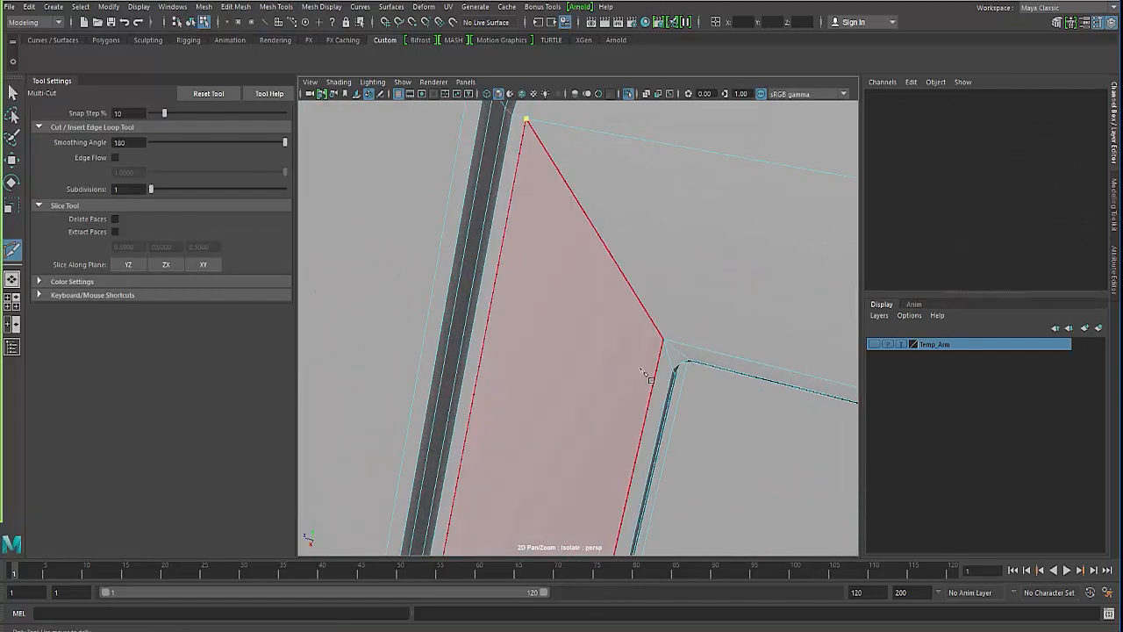
pyautogui.click(688, 360)
pyautogui.press('Return')
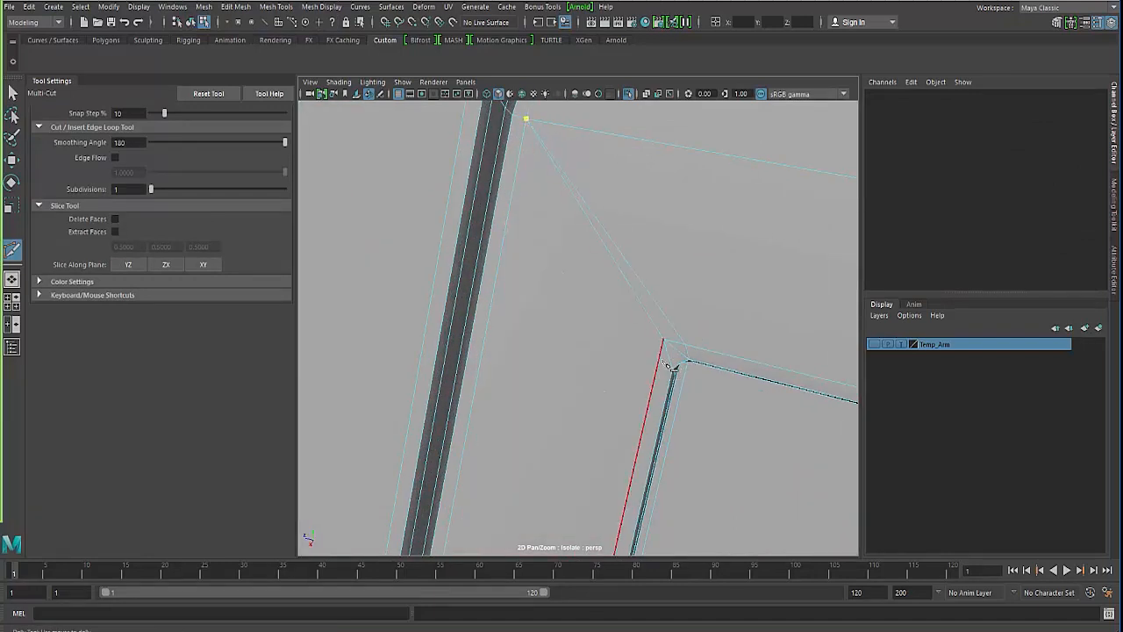
pyautogui.click(660, 355)
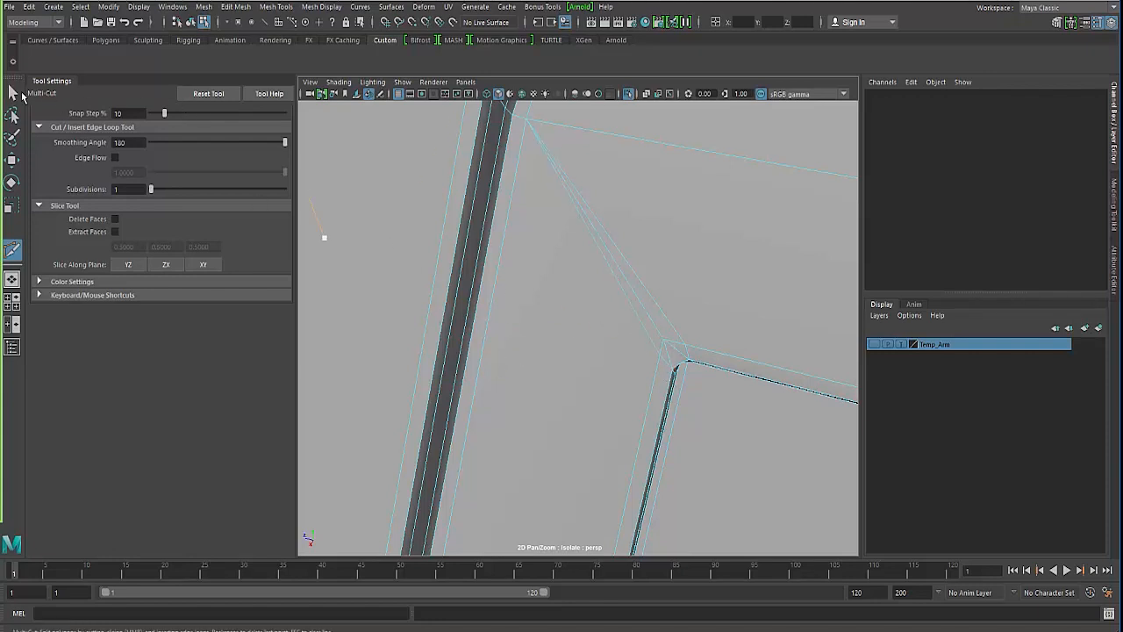
pyautogui.click(19, 94)
pyautogui.moveTo(604, 301); pyautogui.dragTo(605, 265, button='right')
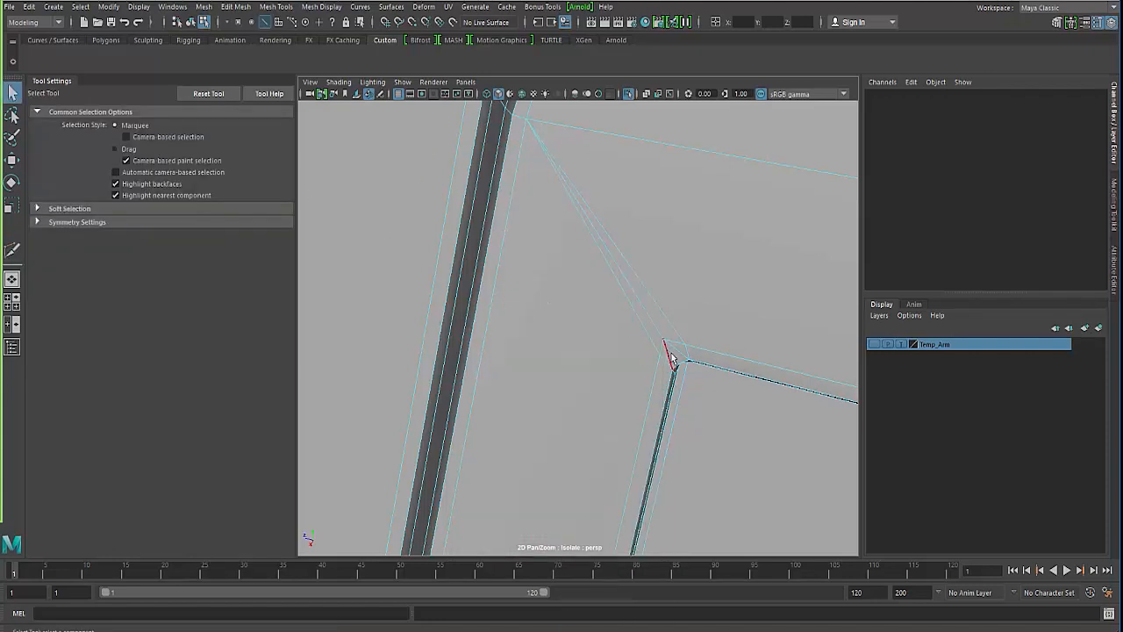
# Step: Delete the middle edge running to the groove and the diagonal edges inside the upper recess's upper corner
pyautogui.click(671, 354)
pyautogui.press('Delete')
pyautogui.click(674, 350)
pyautogui.press('Delete')
pyautogui.click(657, 330)
pyautogui.press('Delete')
# Step: Multi-Cut a single diagonal from the upper corner's outer vertex to the recess rim vertex
pyautogui.keyDown('shift'); pyautogui.moveTo(639, 340); pyautogui.dragTo(584, 350, button='right'); pyautogui.keyUp('shift')
pyautogui.scroll(3, 571, 342)
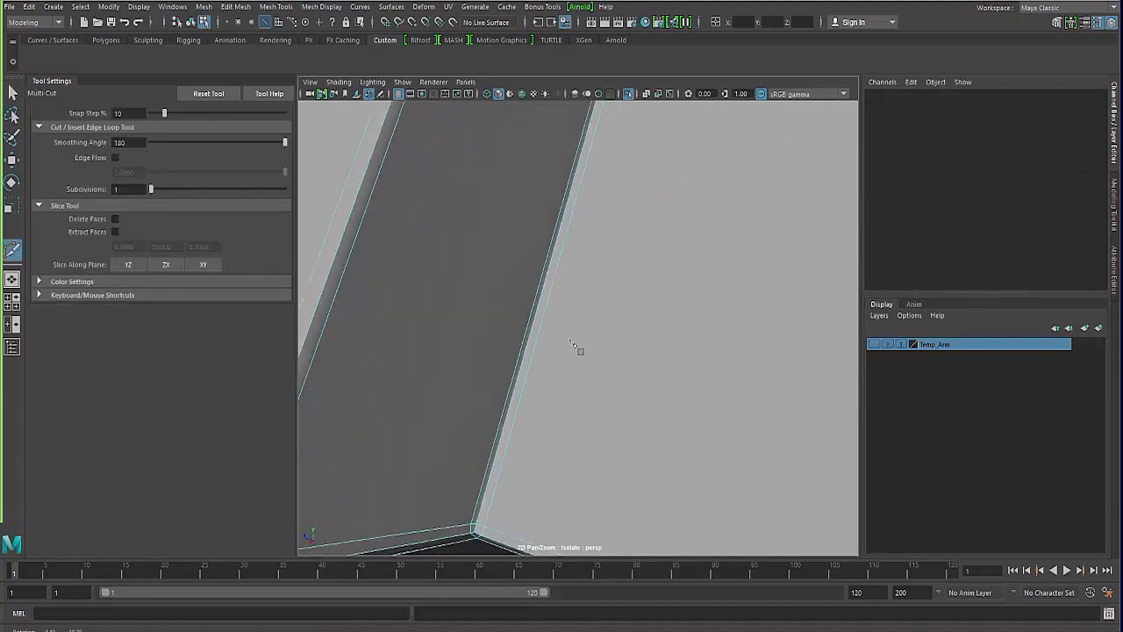
pyautogui.scroll(-5, 574, 346)
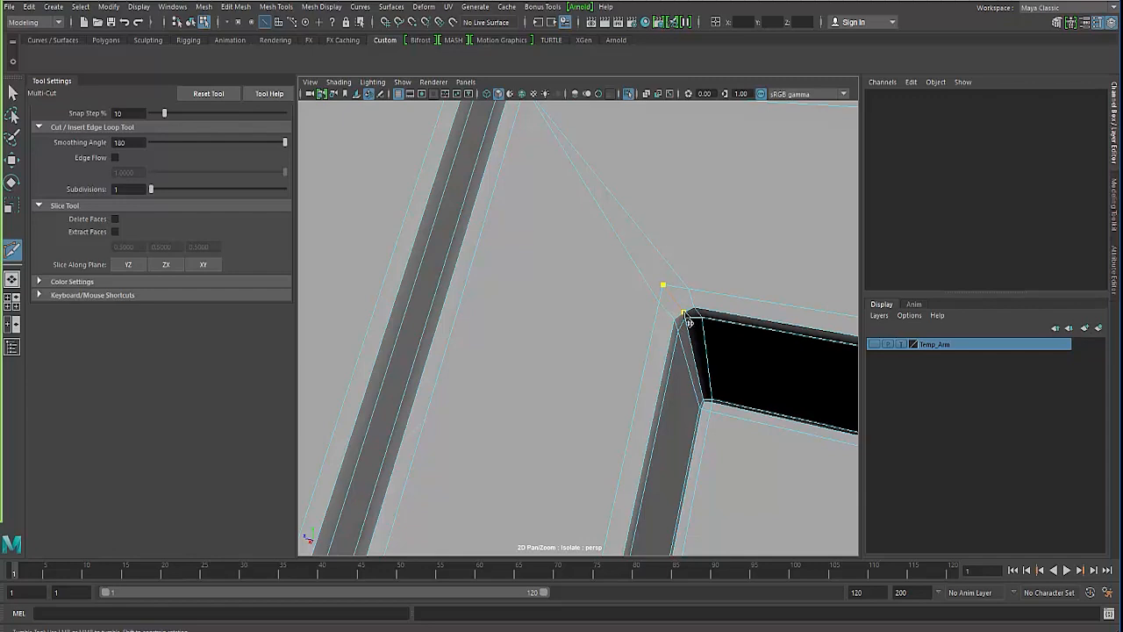
# Step: Multi-Cut edges from the groove-side vertex to both sides of the same recess's lower corner, with diagonals to the rim
pyautogui.keyDown('alt'); pyautogui.moveTo(542, 418); pyautogui.dragTo(666, 394); pyautogui.keyUp('alt')
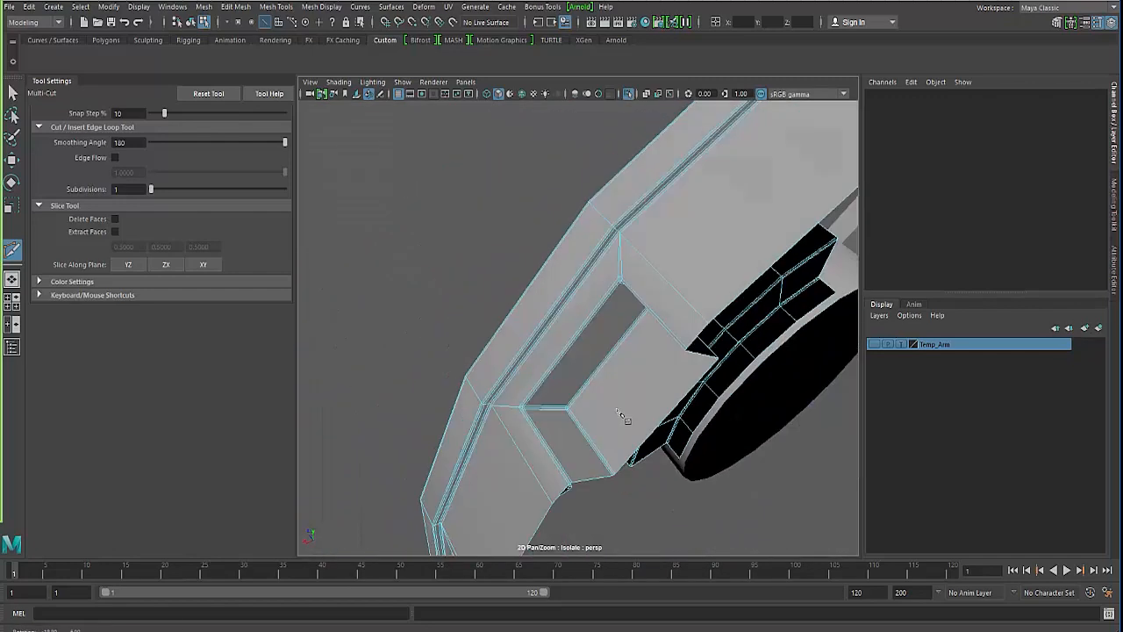
pyautogui.scroll(3, 744, 386)
pyautogui.keyDown('alt'); pyautogui.moveTo(744, 386); pyautogui.dragTo(672, 396); pyautogui.keyUp('alt')
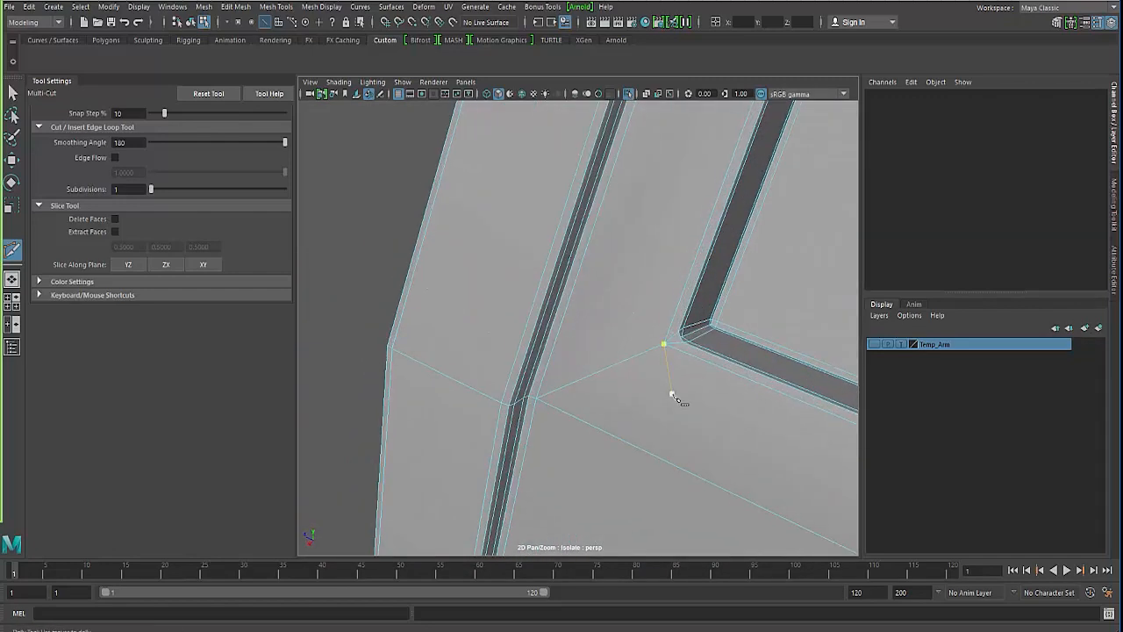
pyautogui.click(677, 332)
pyautogui.keyDown('alt'); pyautogui.moveTo(679, 361); pyautogui.dragTo(653, 386); pyautogui.keyUp('alt')
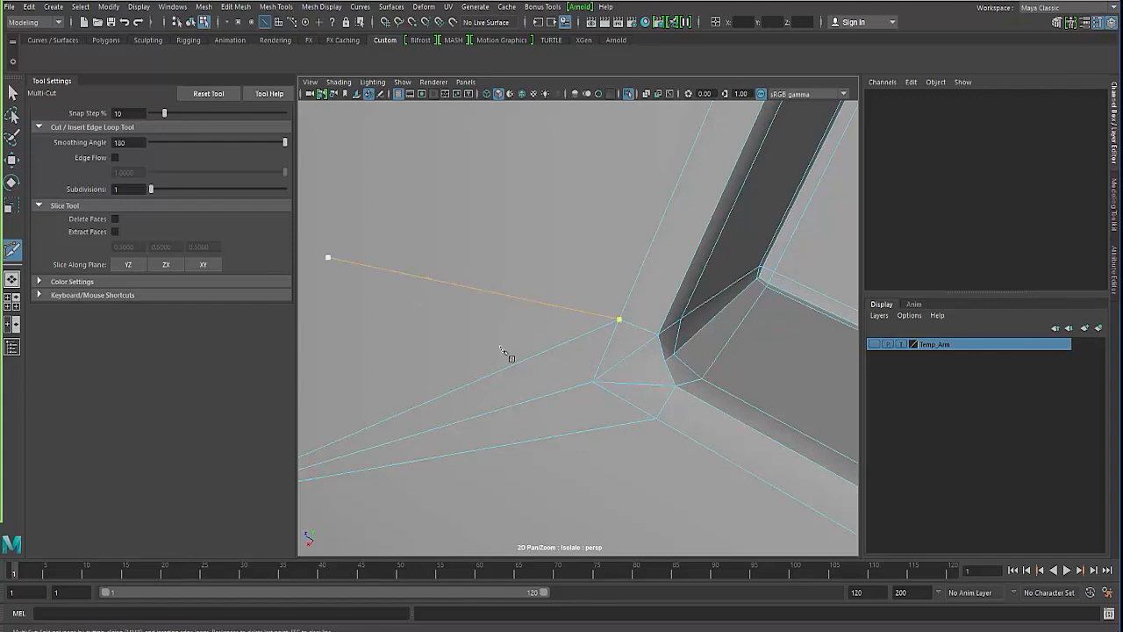
pyautogui.keyDown('alt'); pyautogui.moveTo(509, 353); pyautogui.dragTo(364, 221); pyautogui.keyUp('alt')
# Step: Delete the middle edge and the diagonals at the upper recess's lower corner
pyautogui.press('q')
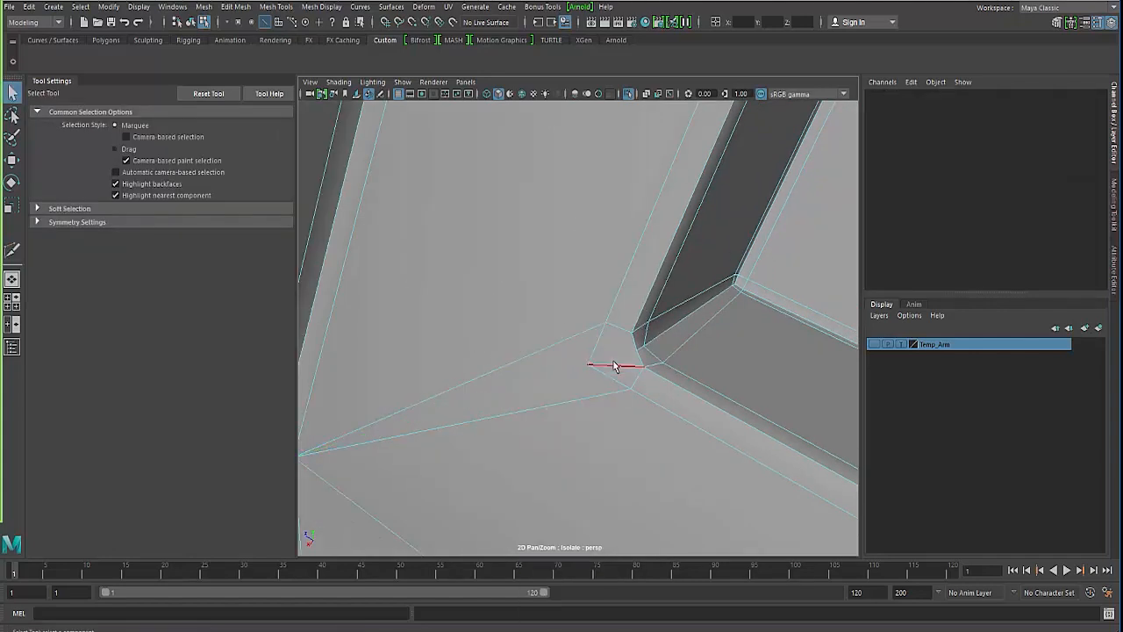
pyautogui.click(614, 366)
pyautogui.click(588, 366)
# Step: Multi-Cut one diagonal from the lower corner's outer vertex to the rim, and check the recess in smooth preview
pyautogui.keyDown('shift'); pyautogui.moveTo(579, 375); pyautogui.dragTo(527, 376, button='right'); pyautogui.keyUp('shift')
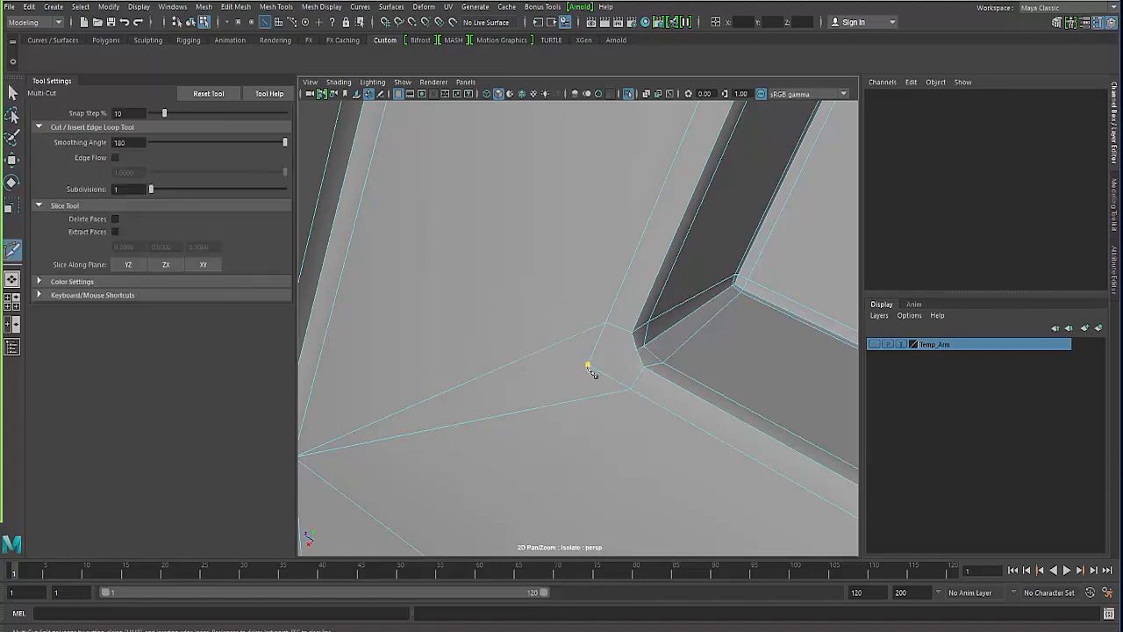
pyautogui.keyDown('alt'); pyautogui.moveTo(531, 418); pyautogui.dragTo(409, 421); pyautogui.keyUp('alt')
pyautogui.press('q')
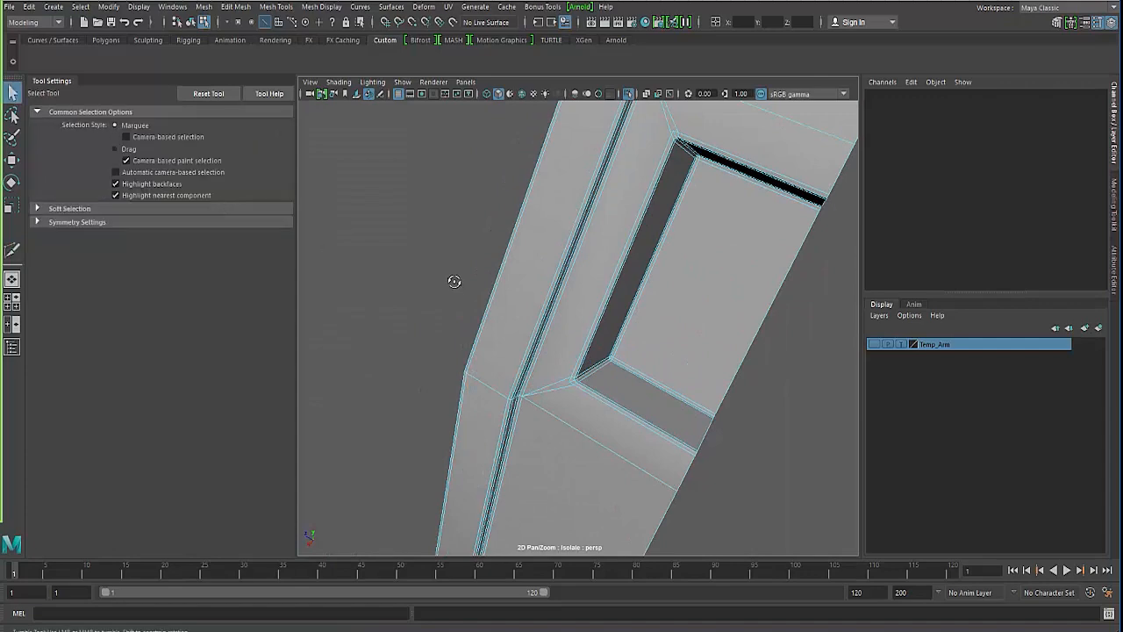
pyautogui.press('3')
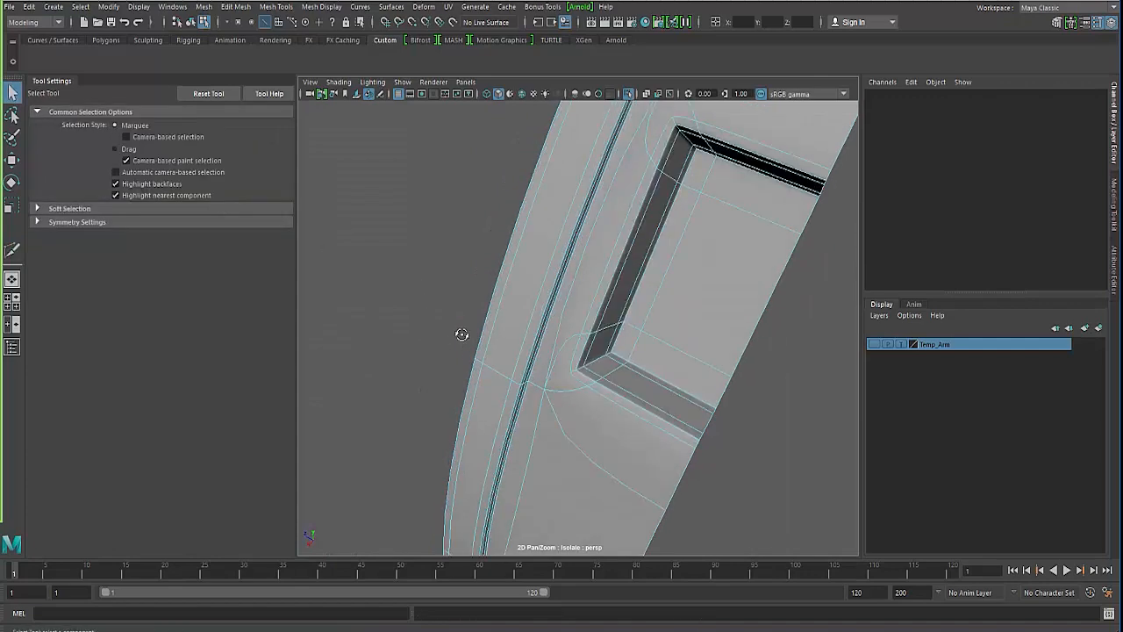
pyautogui.keyDown('alt'); pyautogui.moveTo(462, 334); pyautogui.dragTo(561, 357); pyautogui.keyUp('alt')
pyautogui.press('1')
# Step: Multi-Cut edges from the groove kink vertex to both sides of the lower recess's upper corner and into its rim
pyautogui.keyDown('shift'); pyautogui.moveTo(591, 257); pyautogui.dragTo(527, 265, button='right'); pyautogui.keyUp('shift')
pyautogui.moveTo(534, 315)
pyautogui.keyDown('alt'); pyautogui.mouseDown()
pyautogui.moveTo(562, 316)
pyautogui.moveTo(524, 336)
pyautogui.moveTo(544, 359)
pyautogui.mouseUp(); pyautogui.keyUp('alt')
pyautogui.keyDown('alt'); pyautogui.moveTo(560, 361); pyautogui.dragTo(604, 376, button='right'); pyautogui.keyUp('alt')
pyautogui.click(626, 376)
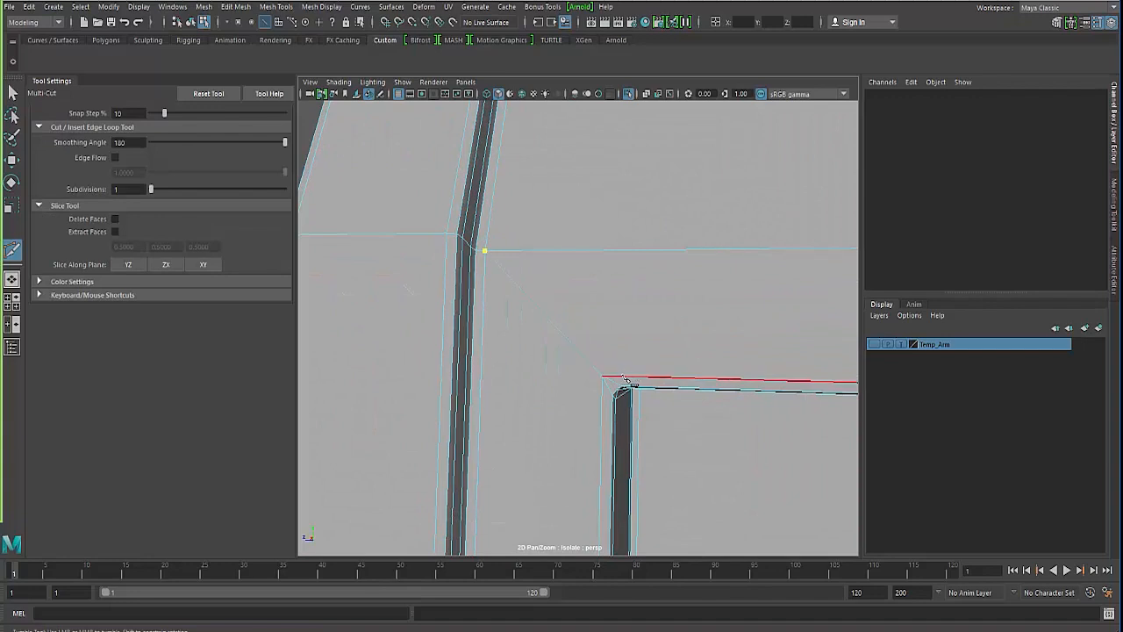
pyautogui.keyDown('alt'); pyautogui.moveTo(625, 378); pyautogui.dragTo(568, 465); pyautogui.keyUp('alt')
pyautogui.keyDown('alt'); pyautogui.moveTo(568, 466); pyautogui.dragTo(622, 444, button='right'); pyautogui.keyUp('alt')
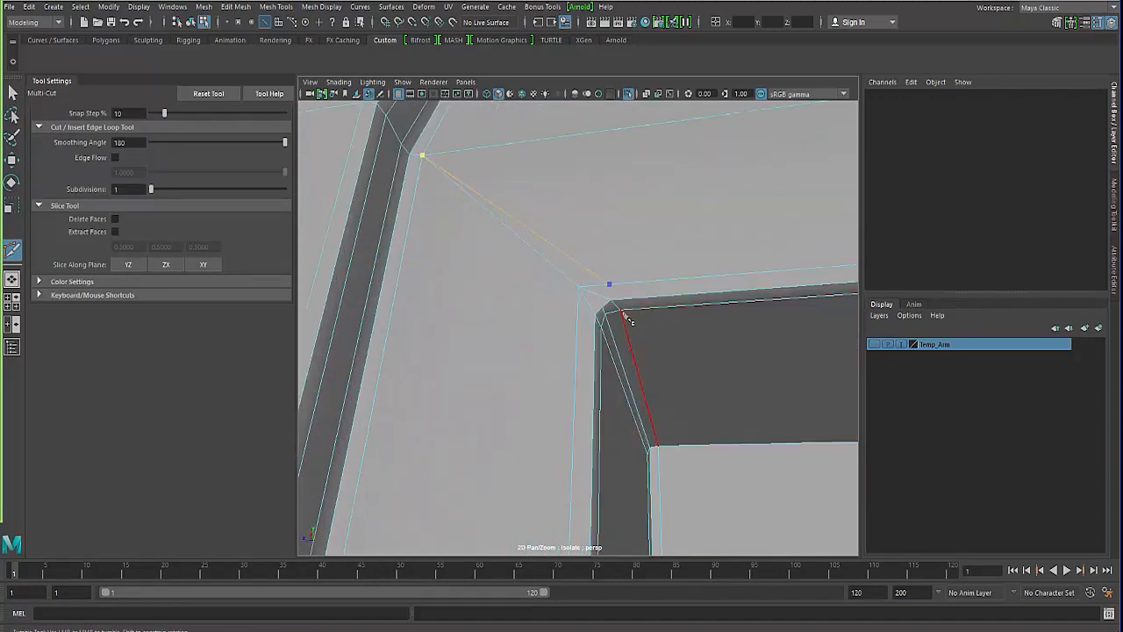
pyautogui.click(577, 317)
pyautogui.keyDown('alt'); pyautogui.moveTo(455, 337); pyautogui.dragTo(461, 349); pyautogui.keyUp('alt')
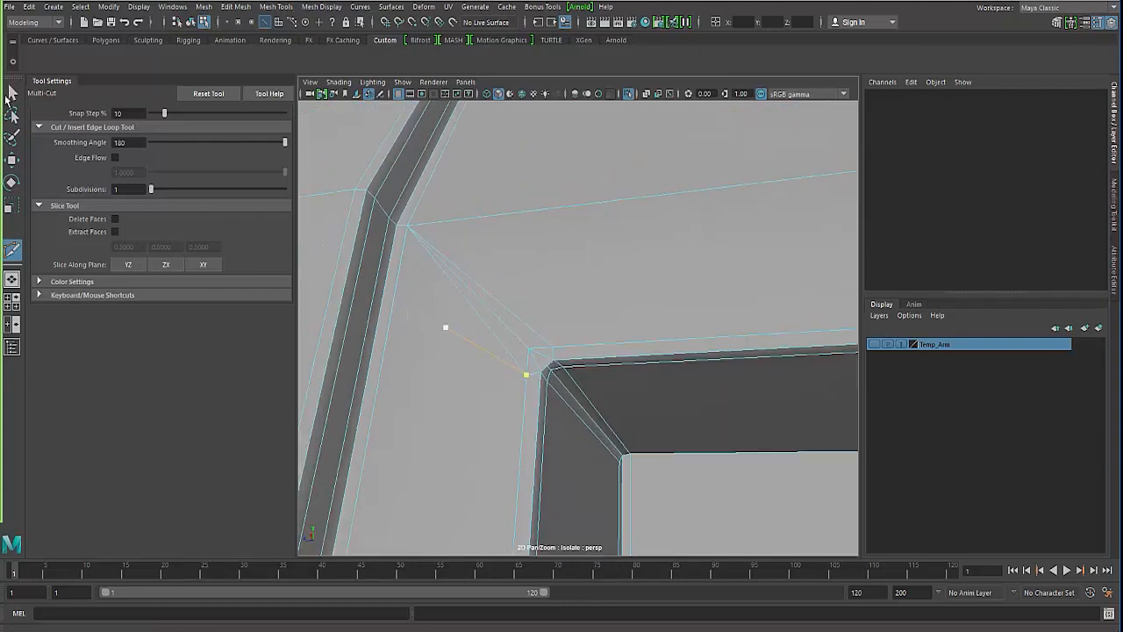
# Step: Delete the middle edge and extra diagonals at the lower recess's upper corner, and Multi-Cut a single corner diagonal
pyautogui.click(11, 92)
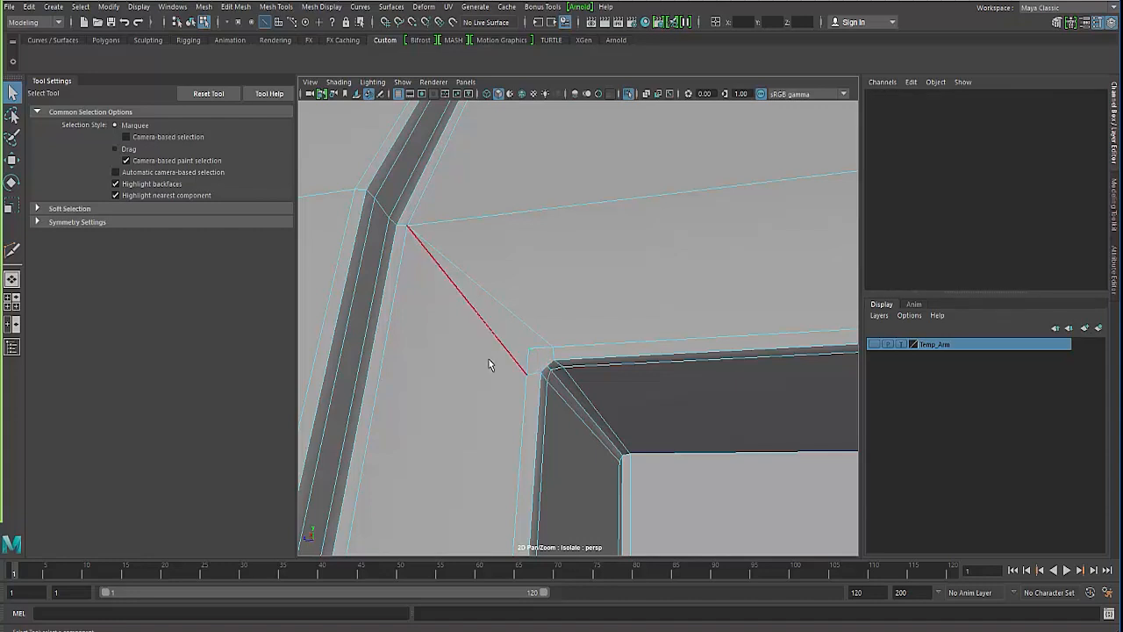
pyautogui.keyDown('shift'); pyautogui.moveTo(490, 360); pyautogui.dragTo(438, 360, button='right'); pyautogui.keyUp('shift')
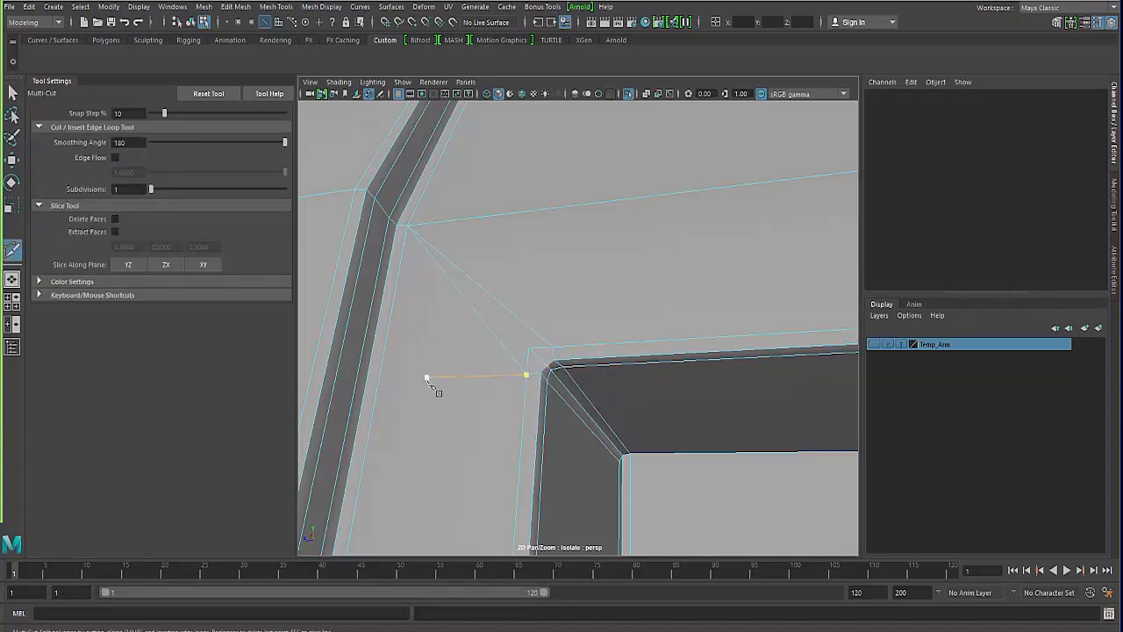
# Step: Target Weld the lower end vertex of the recess's bottom corner diagonal to the groove's end vertex at the cut end
pyautogui.keyDown('alt'); pyautogui.moveTo(427, 378); pyautogui.dragTo(349, 324, button='right'); pyautogui.keyUp('alt')
pyautogui.keyDown('alt'); pyautogui.moveTo(427, 406); pyautogui.dragTo(429, 336, button='middle'); pyautogui.keyUp('alt')
pyautogui.keyDown('alt'); pyautogui.moveTo(429, 336); pyautogui.dragTo(399, 369, button='right'); pyautogui.keyUp('alt')
pyautogui.keyDown('alt'); pyautogui.moveTo(441, 456); pyautogui.dragTo(443, 401, button='middle'); pyautogui.keyUp('alt')
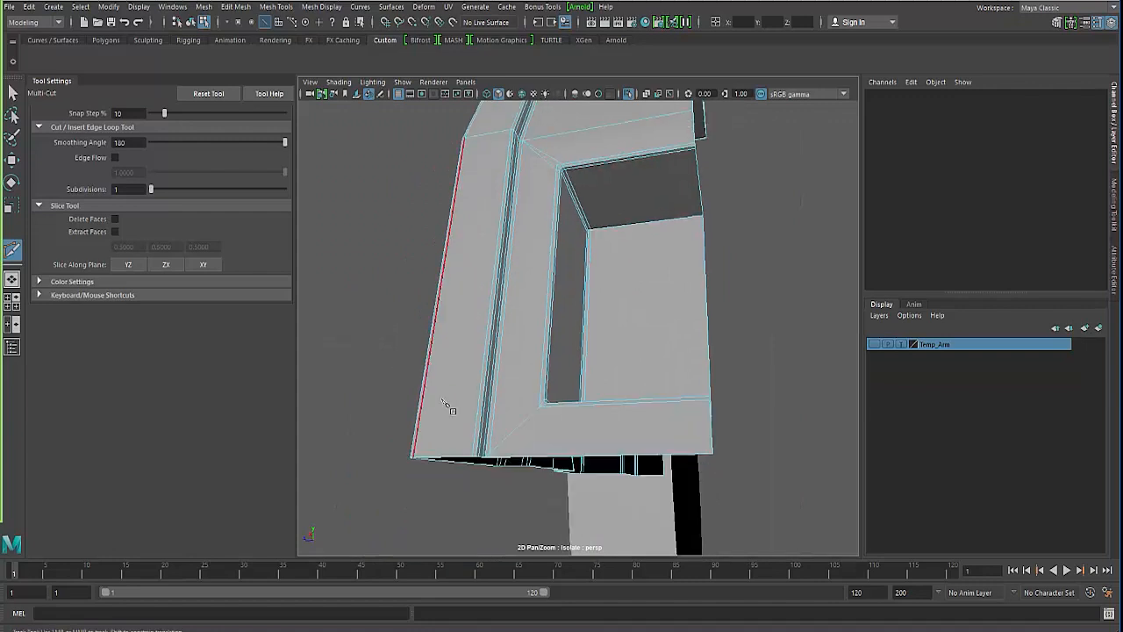
pyautogui.keyDown('alt'); pyautogui.moveTo(442, 400); pyautogui.dragTo(461, 383); pyautogui.keyUp('alt')
pyautogui.keyDown('alt'); pyautogui.moveTo(461, 384); pyautogui.dragTo(443, 340, button='middle'); pyautogui.keyUp('alt')
pyautogui.keyDown('alt'); pyautogui.moveTo(452, 368); pyautogui.dragTo(497, 378, button='right'); pyautogui.keyUp('alt')
pyautogui.keyDown('alt'); pyautogui.moveTo(522, 444); pyautogui.dragTo(550, 370, button='middle'); pyautogui.keyUp('alt')
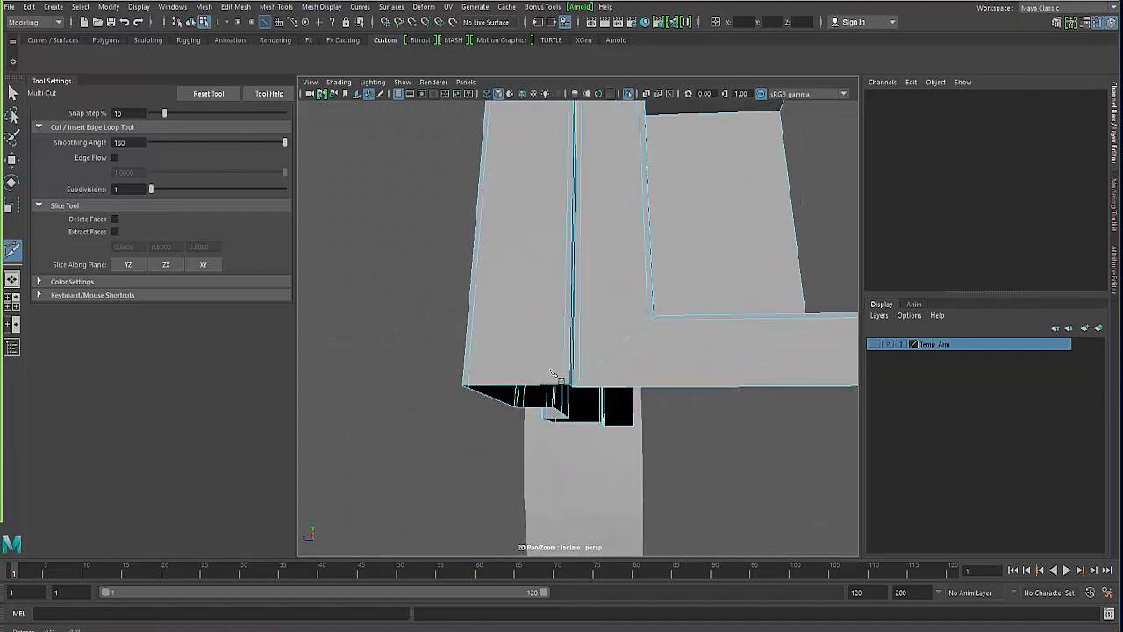
pyautogui.keyDown('alt'); pyautogui.moveTo(551, 371); pyautogui.dragTo(605, 373, button='right'); pyautogui.keyUp('alt')
pyautogui.click(12, 91)
pyautogui.keyDown('alt'); pyautogui.moveTo(421, 267); pyautogui.dragTo(671, 282); pyautogui.keyUp('alt')
pyautogui.keyDown('shift'); pyautogui.rightClick(671, 285); pyautogui.keyUp('shift')
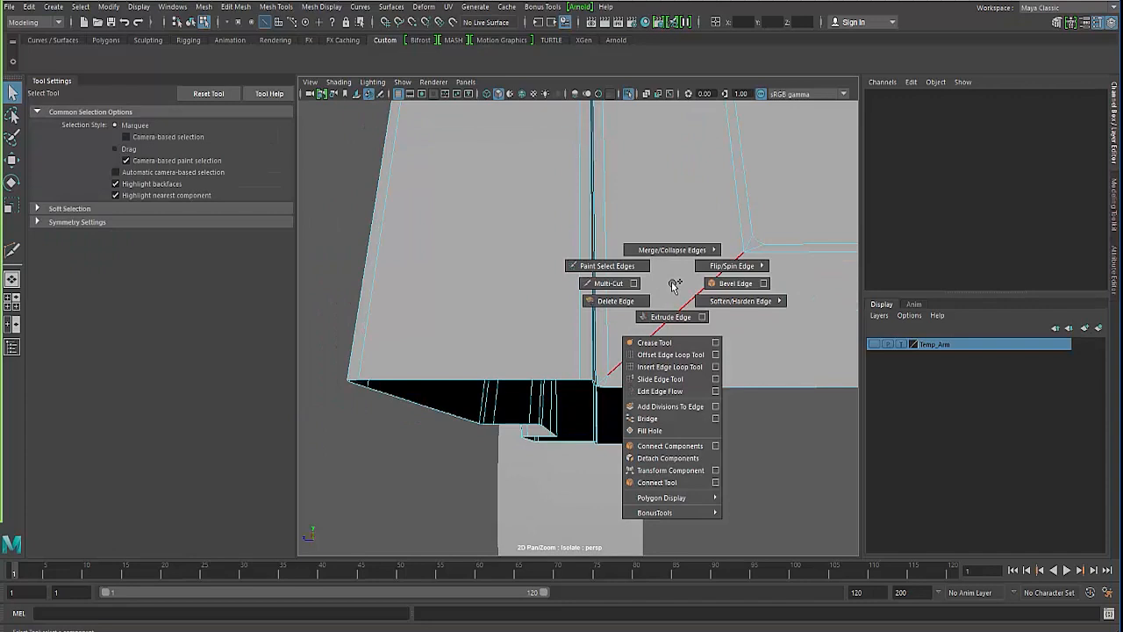
pyautogui.moveTo(648, 286); pyautogui.dragTo(649, 339, button='right')
pyautogui.keyDown('alt'); pyautogui.moveTo(619, 358); pyautogui.dragTo(516, 330); pyautogui.keyUp('alt')
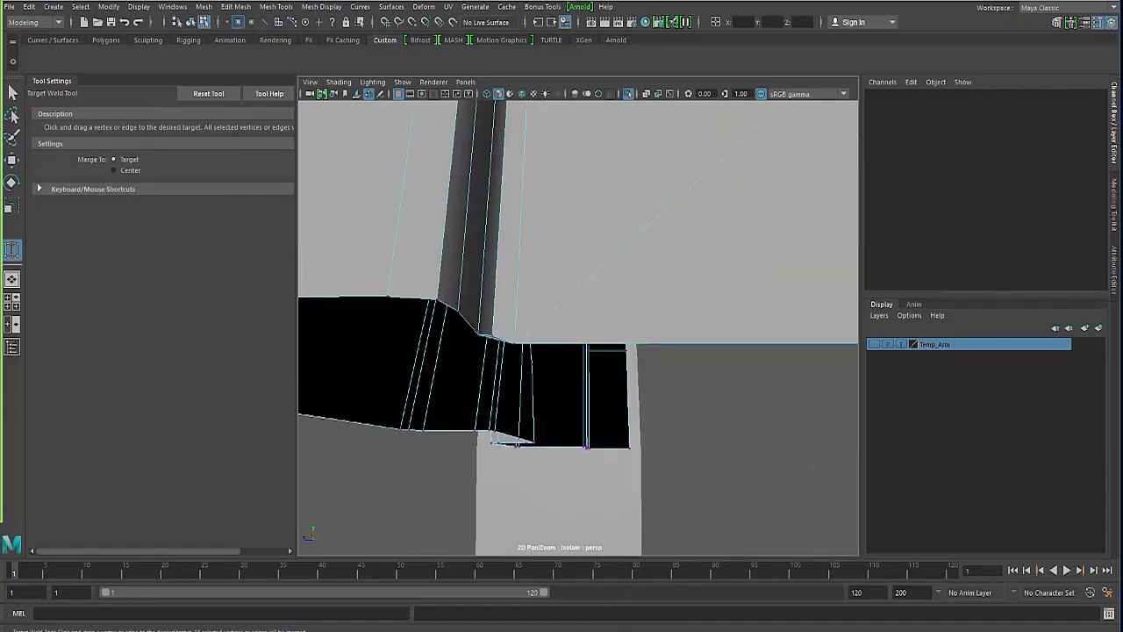
pyautogui.click(13, 93)
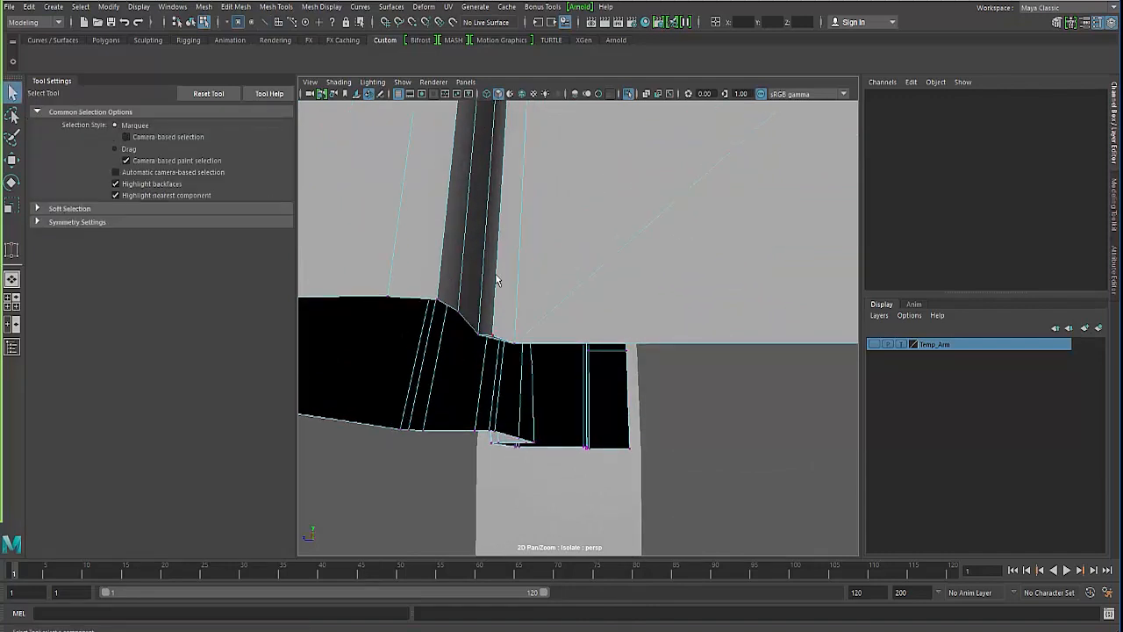
# Step: Move the groove's inner vertex at the cut end vertically, snapping it to the height of the outer groove vertex
pyautogui.moveTo(496, 275); pyautogui.dragTo(494, 334, button='right')
pyautogui.click(507, 363)
pyautogui.keyDown('alt'); pyautogui.moveTo(507, 363); pyautogui.dragTo(530, 369); pyautogui.keyUp('alt')
pyautogui.keyDown('alt'); pyautogui.moveTo(459, 358); pyautogui.dragTo(442, 318); pyautogui.keyUp('alt')
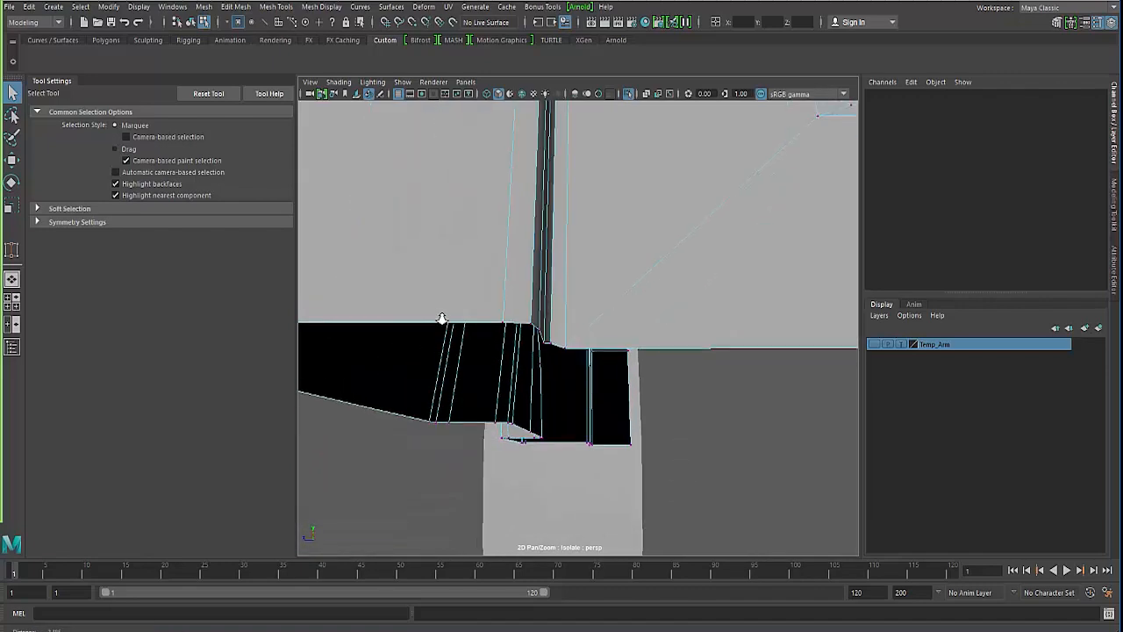
pyautogui.click(550, 344)
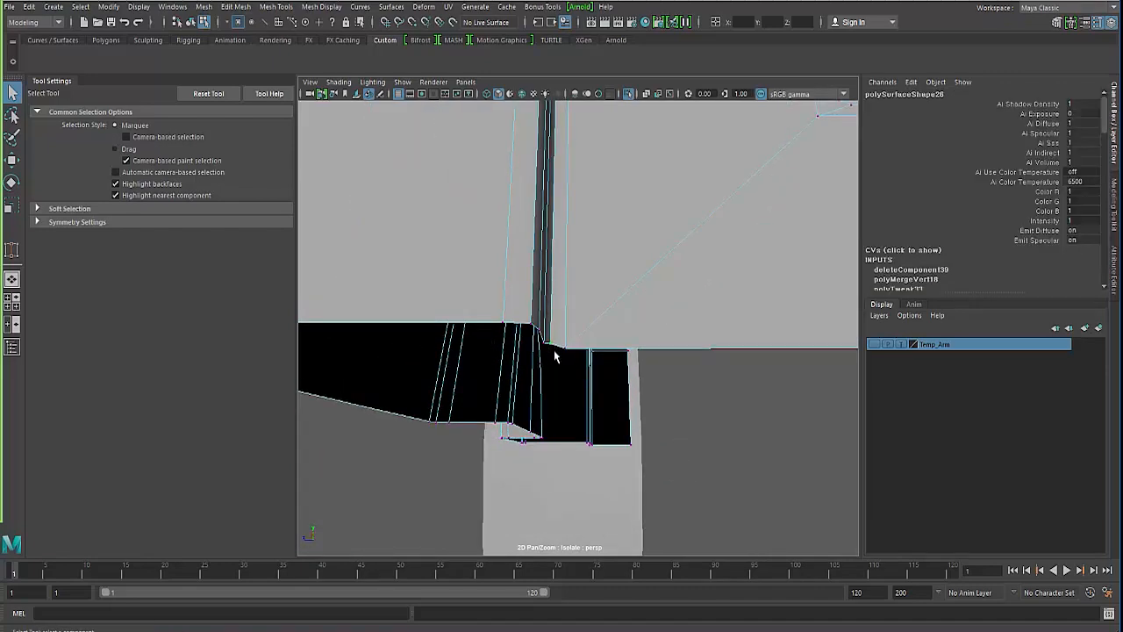
pyautogui.press('w')
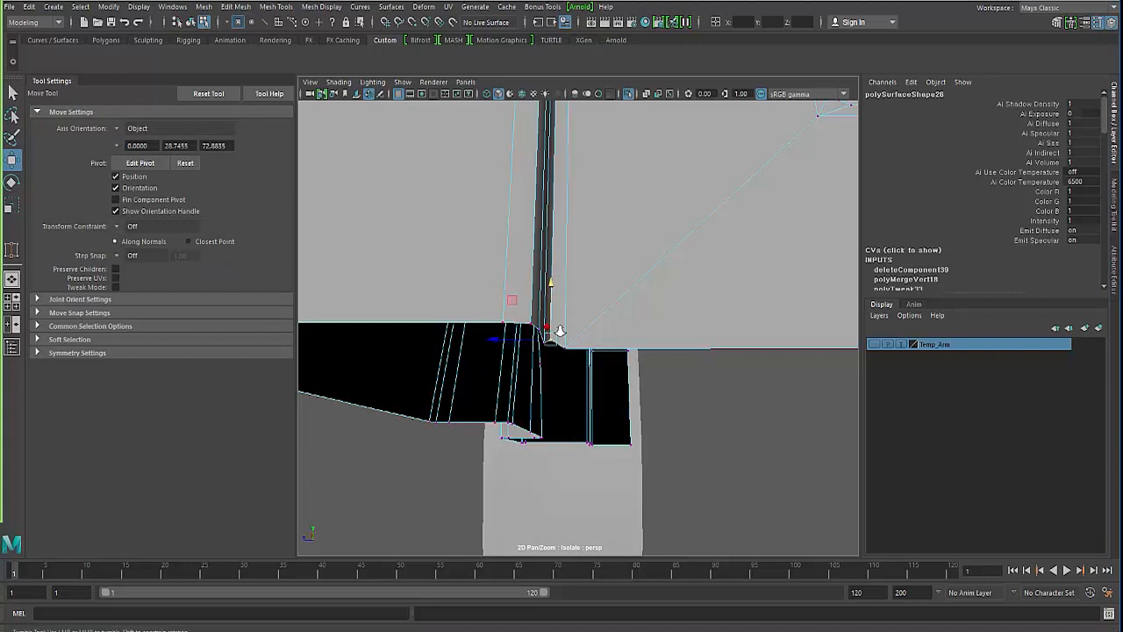
pyautogui.keyDown('alt'); pyautogui.moveTo(560, 329); pyautogui.dragTo(579, 336); pyautogui.keyUp('alt')
pyautogui.keyDown('alt'); pyautogui.moveTo(440, 396); pyautogui.dragTo(449, 380); pyautogui.keyUp('alt')
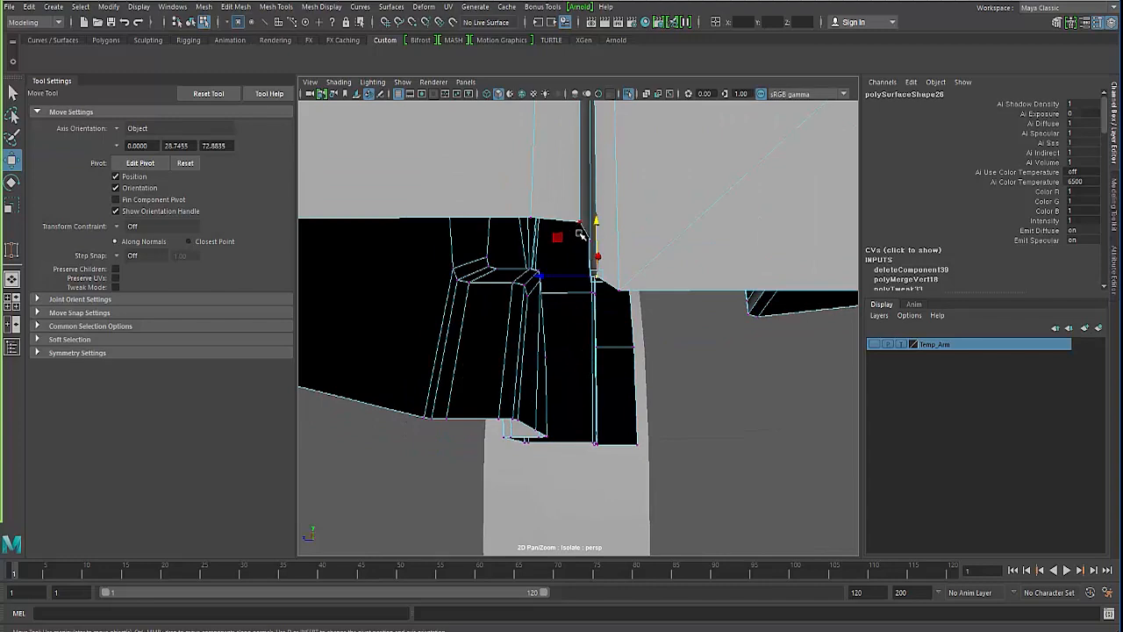
pyautogui.moveTo(577, 221); pyautogui.dragTo(584, 226, button='middle')
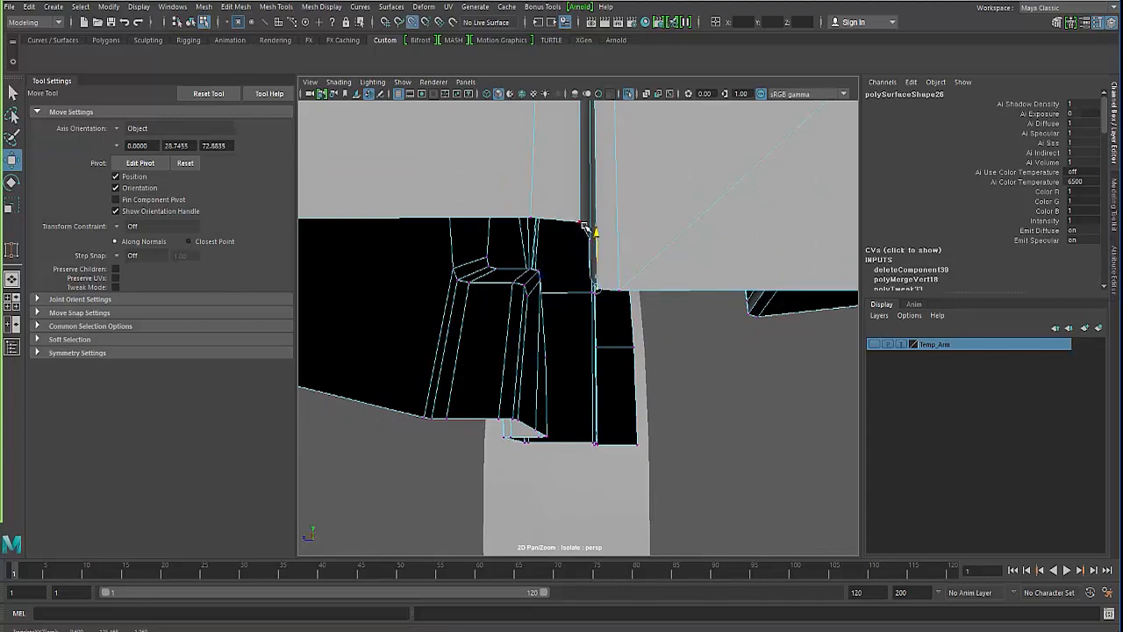
pyautogui.keyDown('alt'); pyautogui.moveTo(554, 332); pyautogui.dragTo(553, 337); pyautogui.keyUp('alt')
pyautogui.keyDown('alt'); pyautogui.moveTo(585, 372); pyautogui.dragTo(526, 372); pyautogui.keyUp('alt')
pyautogui.click(556, 385)
pyautogui.keyDown('alt'); pyautogui.moveTo(518, 373); pyautogui.dragTo(485, 447, button='middle'); pyautogui.keyUp('alt')
pyautogui.keyDown('alt'); pyautogui.moveTo(486, 447); pyautogui.dragTo(442, 374); pyautogui.keyUp('alt')
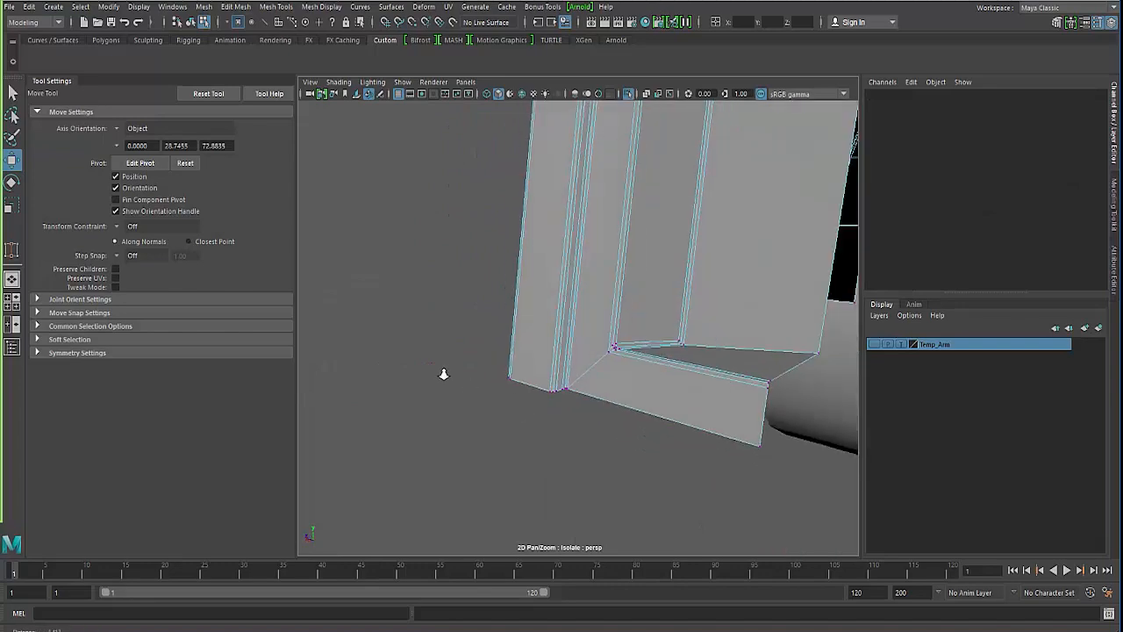
# Step: Select the arm mesh and Multi-Cut edges from the groove's bottom end vertex to both sides of the recess's bottom corner
pyautogui.keyDown('alt'); pyautogui.moveTo(570, 412); pyautogui.dragTo(477, 317, button='right'); pyautogui.keyUp('alt')
pyautogui.press('F8')
pyautogui.keyDown('alt'); pyautogui.moveTo(477, 317); pyautogui.dragTo(685, 341); pyautogui.keyUp('alt')
pyautogui.click(408, 334)
pyautogui.click(547, 383)
pyautogui.keyDown('alt'); pyautogui.moveTo(685, 342); pyautogui.dragTo(728, 341, button='right'); pyautogui.keyUp('alt')
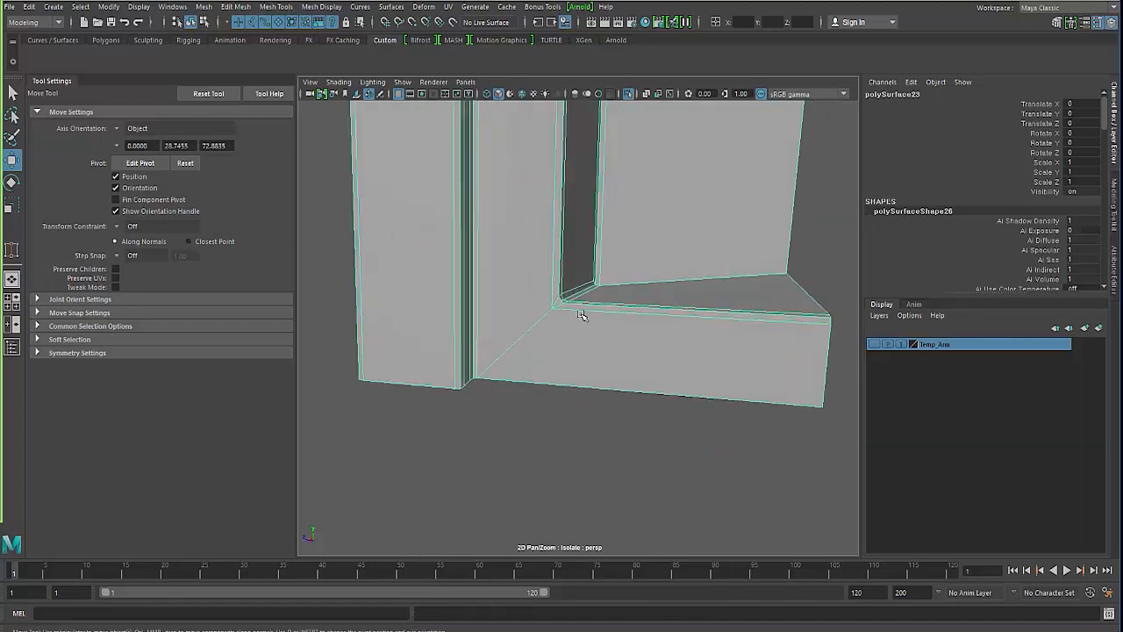
pyautogui.keyDown('shift'); pyautogui.moveTo(582, 313); pyautogui.dragTo(531, 316, button='right'); pyautogui.keyUp('shift')
pyautogui.click(553, 307)
pyautogui.scroll(3, 558, 298)
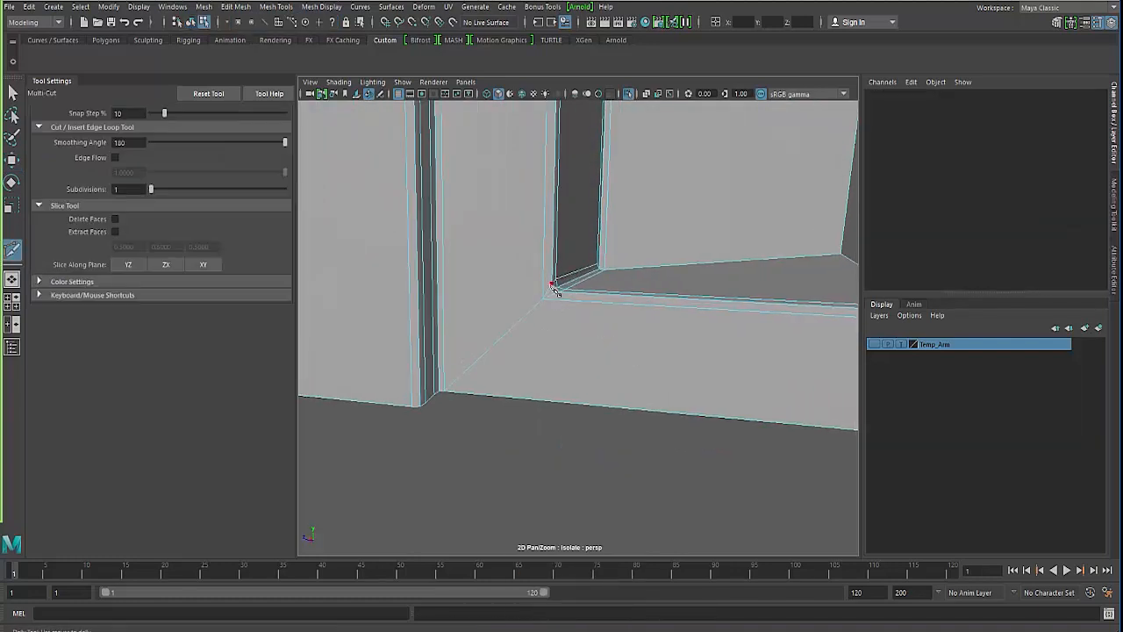
pyautogui.click(445, 391)
pyautogui.keyDown('alt'); pyautogui.moveTo(483, 388); pyautogui.dragTo(564, 284); pyautogui.keyUp('alt')
pyautogui.scroll(3, 564, 283)
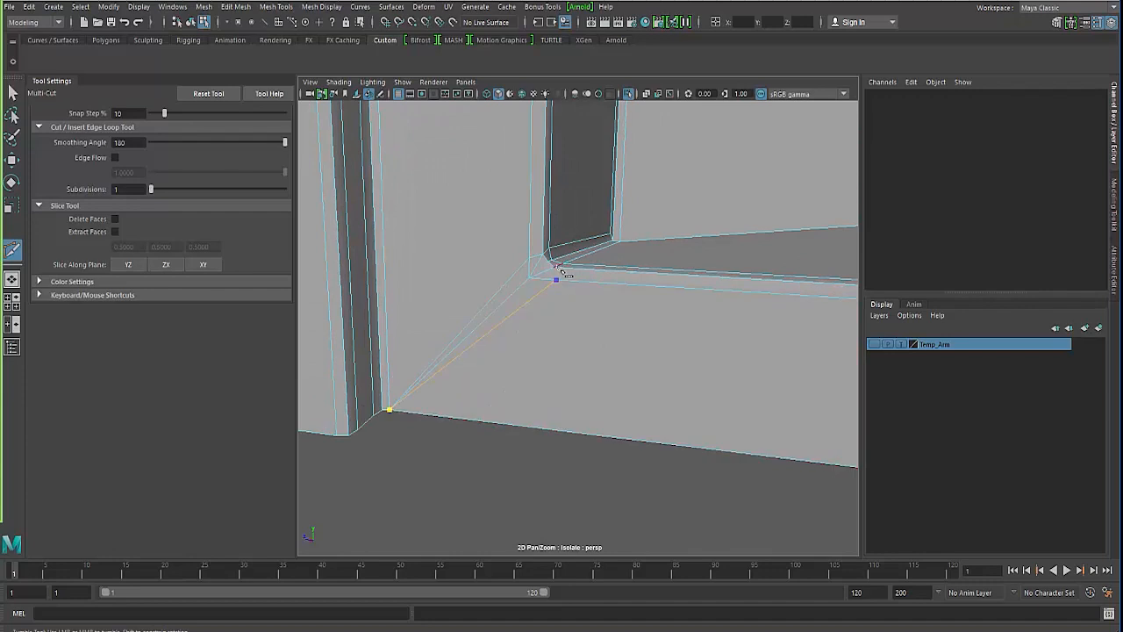
pyautogui.click(556, 277)
pyautogui.press('Return')
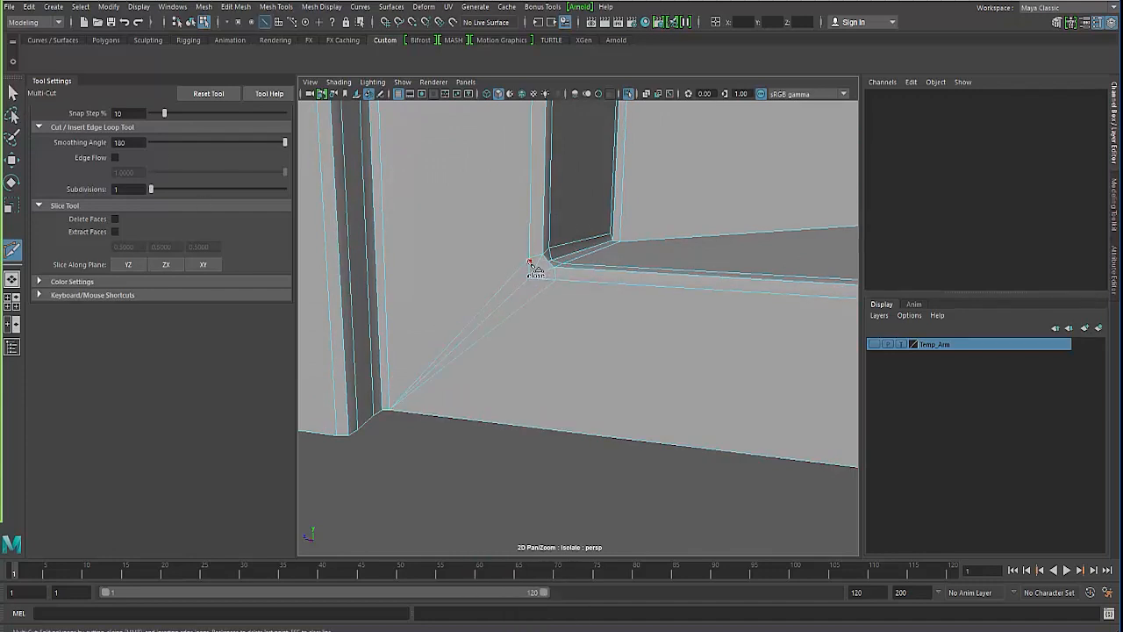
# Step: Delete the middle edge and diagonals at the recess's bottom corner, and Multi-Cut one diagonal from its outer vertex to the rim
pyautogui.click(12, 91)
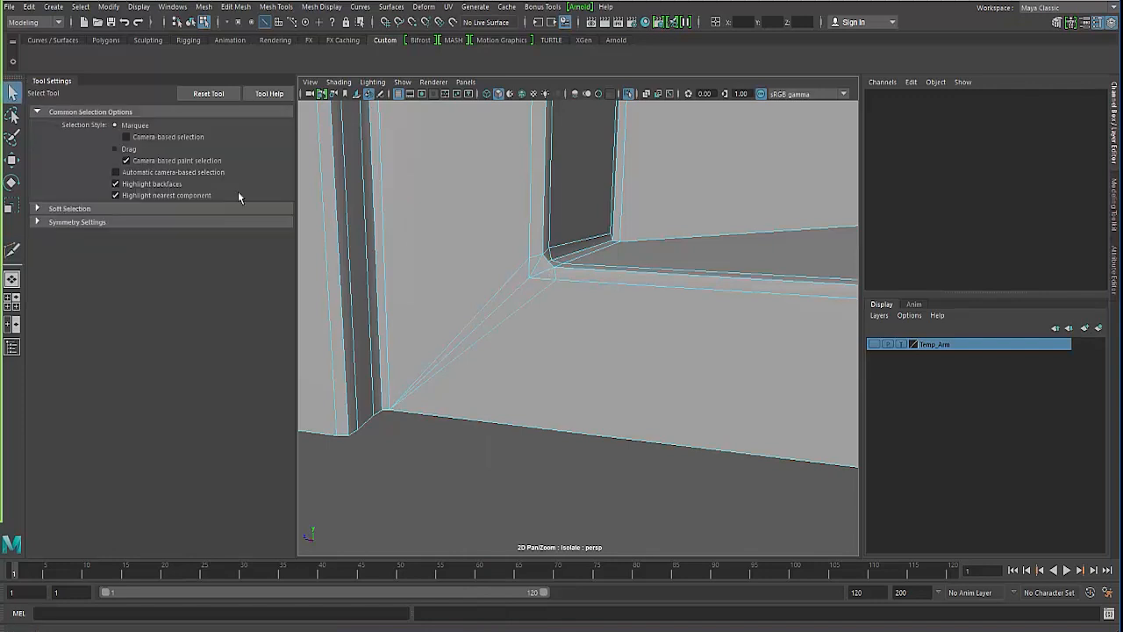
pyautogui.click(476, 333)
pyautogui.press('Delete')
pyautogui.click(536, 268)
pyautogui.press('Delete')
pyautogui.click(542, 275)
pyautogui.press('Delete')
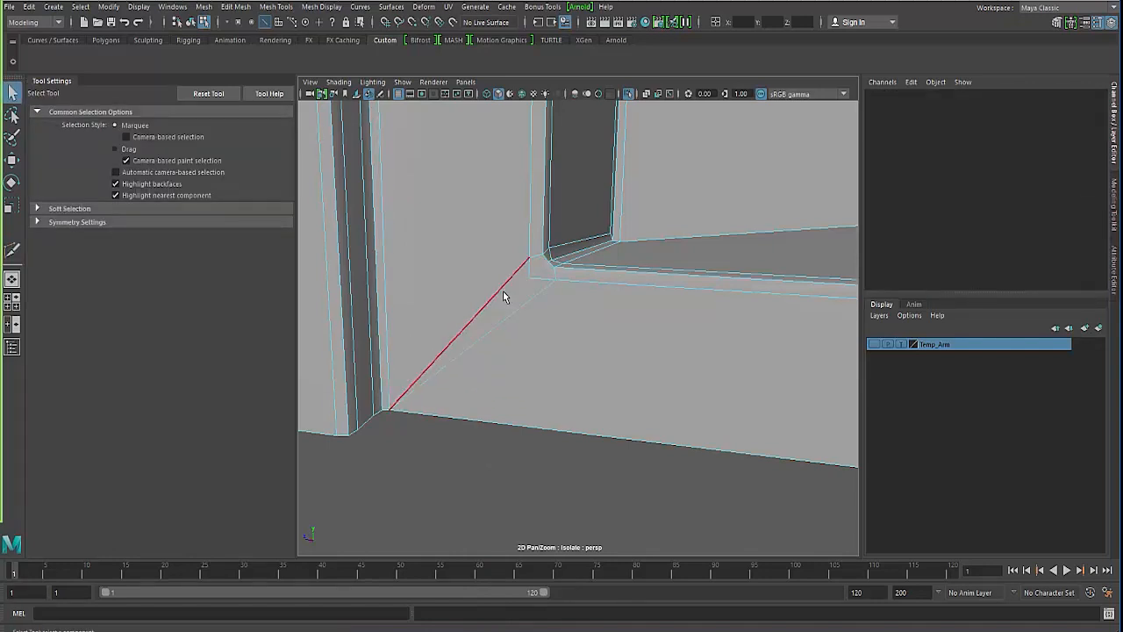
pyautogui.keyDown('shift'); pyautogui.moveTo(503, 293); pyautogui.dragTo(435, 298, button='right'); pyautogui.keyUp('shift')
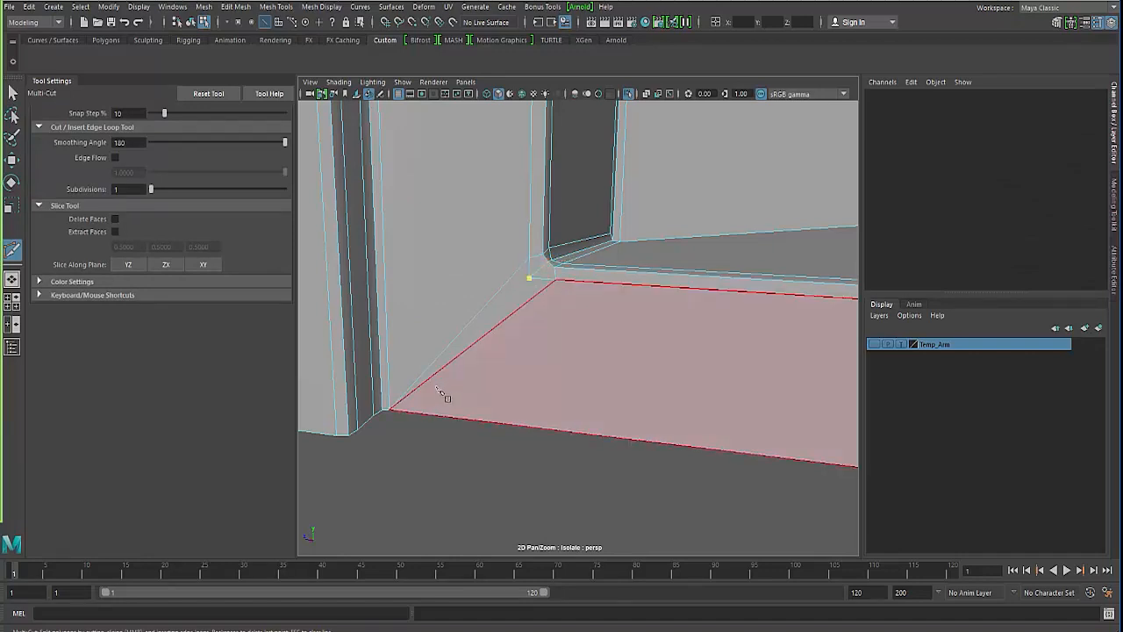
pyautogui.click(12, 92)
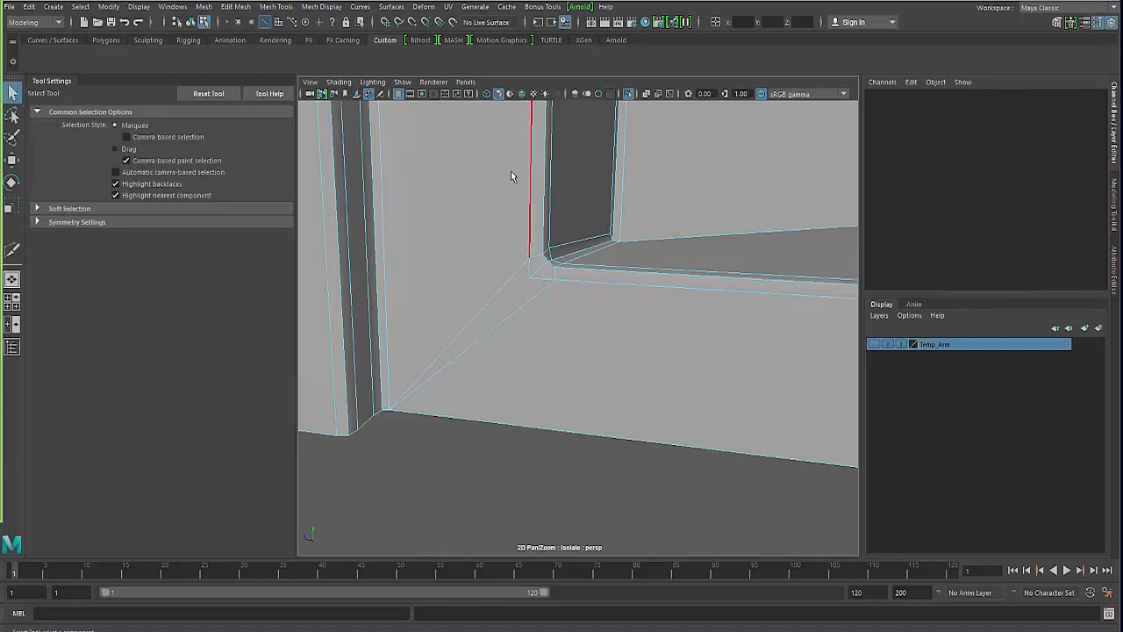
# Step: Set the Move tool's transform constraint to Edge and slide the outer vertex of the recess's bottom corner inward toward the recess
pyautogui.moveTo(516, 262); pyautogui.dragTo(530, 281, button='right')
pyautogui.click(528, 280)
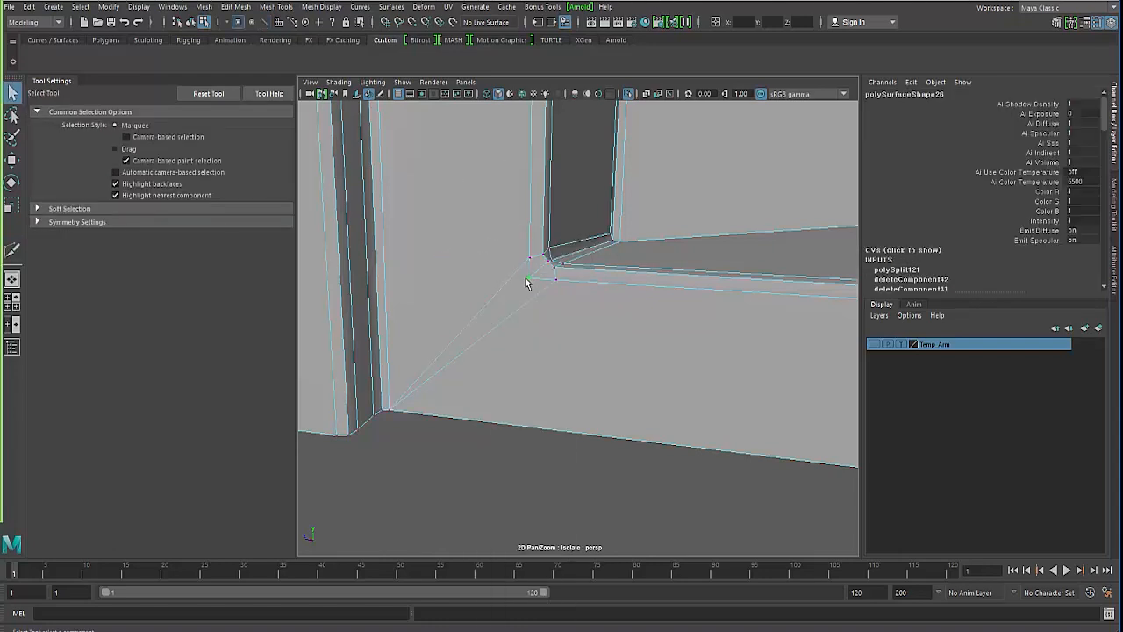
pyautogui.press('w')
pyautogui.click(117, 226)
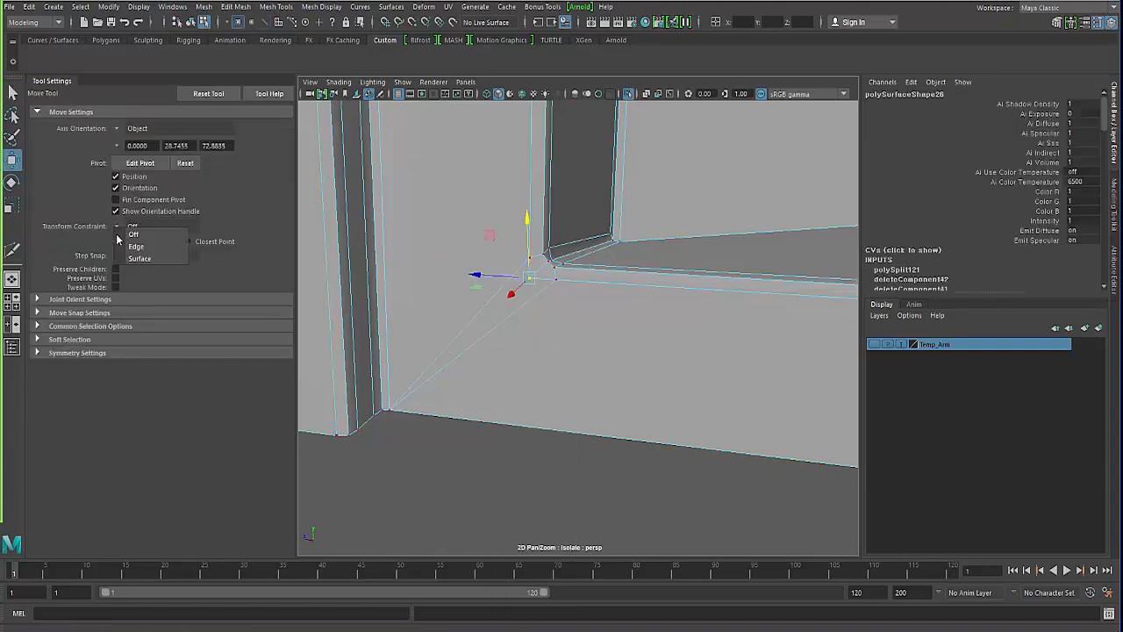
pyautogui.click(131, 243)
pyautogui.moveTo(529, 275); pyautogui.dragTo(601, 440)
# Step: Slide the outer corner vertices of the recess corners between the two cut ends along their edges, toward the recesses
pyautogui.scroll(3, 601, 441)
pyautogui.click(589, 271)
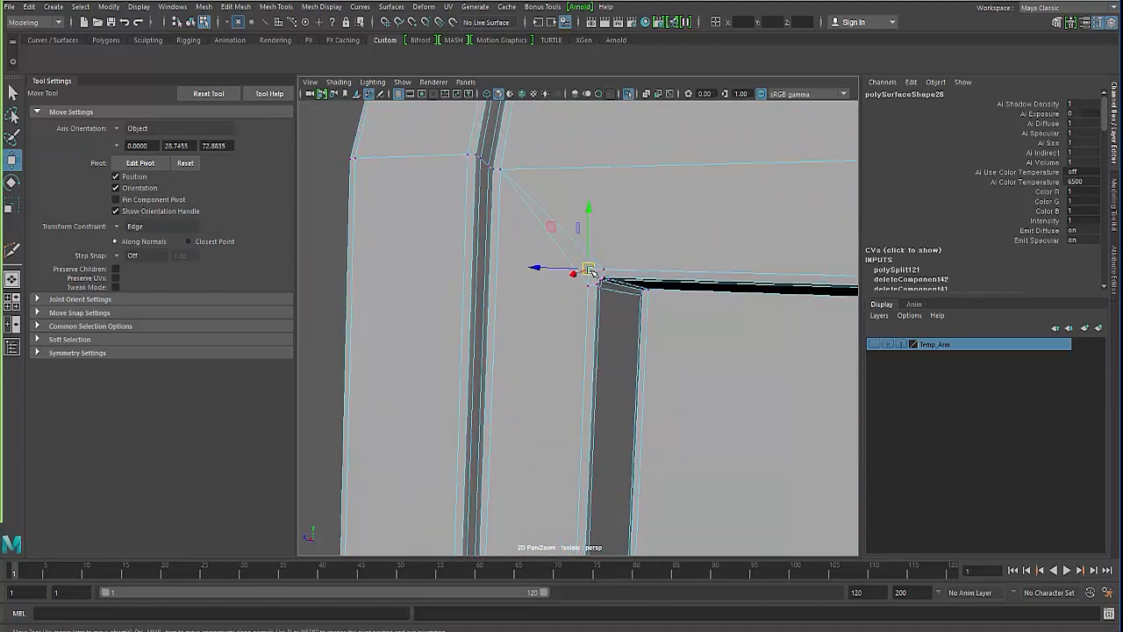
pyautogui.keyDown('alt'); pyautogui.moveTo(587, 301); pyautogui.dragTo(584, 363); pyautogui.keyUp('alt')
pyautogui.keyDown('alt'); pyautogui.moveTo(584, 363); pyautogui.dragTo(562, 556, button='middle'); pyautogui.keyUp('alt')
pyautogui.keyDown('alt'); pyautogui.moveTo(590, 378); pyautogui.dragTo(804, 423, button='right'); pyautogui.keyUp('alt')
pyautogui.click(600, 400)
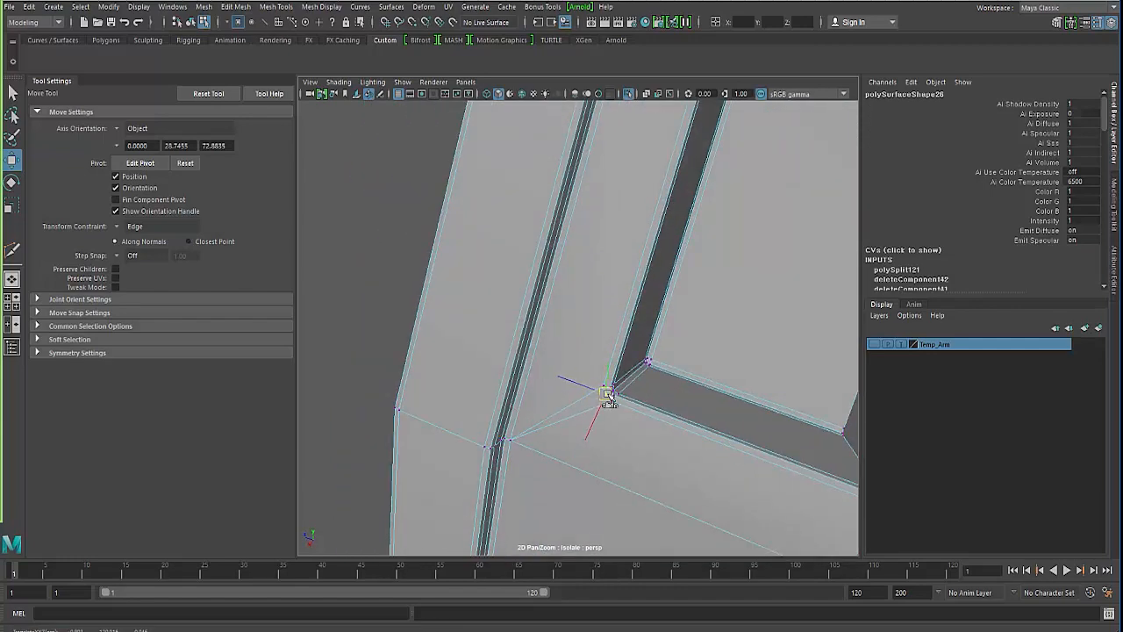
pyautogui.moveTo(607, 395); pyautogui.dragTo(605, 396)
pyautogui.keyDown('alt'); pyautogui.moveTo(652, 353); pyautogui.dragTo(508, 558, button='middle'); pyautogui.keyUp('alt')
pyautogui.keyDown('alt'); pyautogui.moveTo(706, 406); pyautogui.dragTo(753, 411, button='right'); pyautogui.keyUp('alt')
pyautogui.click(637, 282)
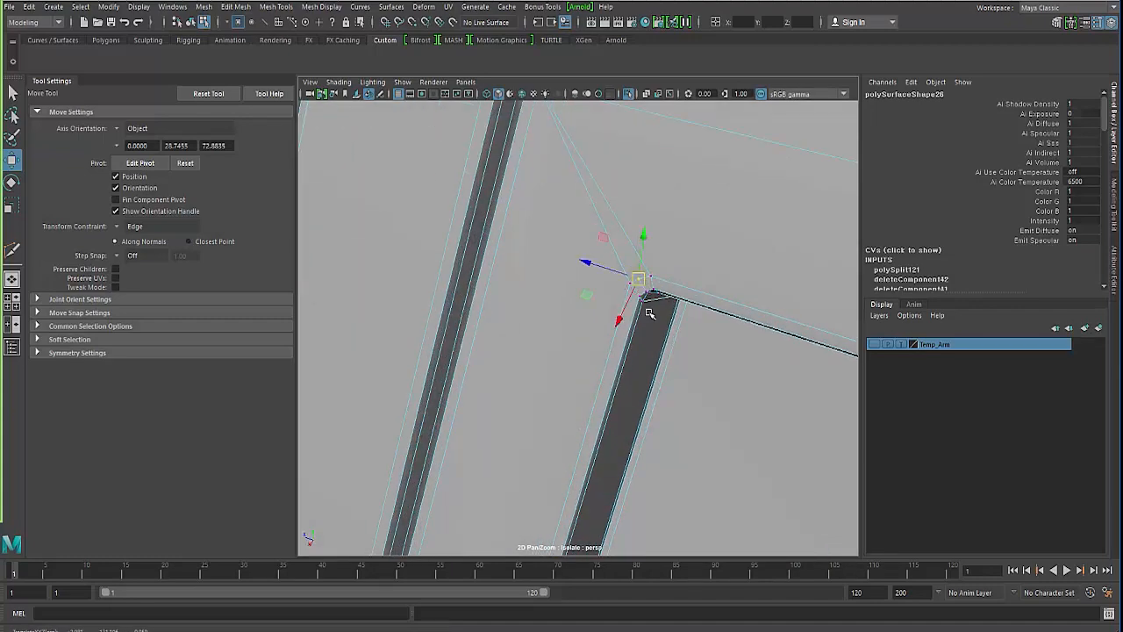
# Step: Slide the outer vertex of the recess's top corner at the upper cut end along its edge toward the recess
pyautogui.keyDown('alt'); pyautogui.moveTo(640, 294); pyautogui.dragTo(664, 421); pyautogui.keyUp('alt')
pyautogui.keyDown('alt'); pyautogui.moveTo(562, 428); pyautogui.dragTo(731, 449, button='right'); pyautogui.keyUp('alt')
pyautogui.keyDown('alt'); pyautogui.moveTo(602, 439); pyautogui.dragTo(500, 364, button='right'); pyautogui.keyUp('alt')
pyautogui.keyDown('alt'); pyautogui.moveTo(498, 363); pyautogui.dragTo(550, 335); pyautogui.keyUp('alt')
pyautogui.press('f')
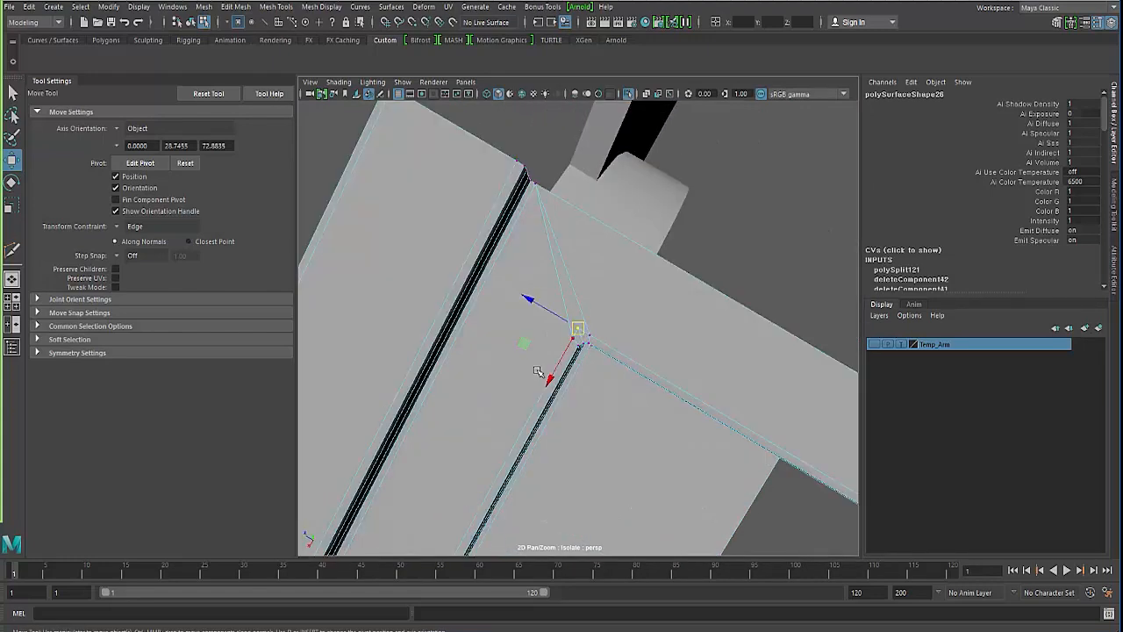
pyautogui.keyDown('alt'); pyautogui.moveTo(538, 372); pyautogui.dragTo(609, 398, button='right'); pyautogui.keyUp('alt')
pyautogui.moveTo(578, 329); pyautogui.dragTo(580, 335)
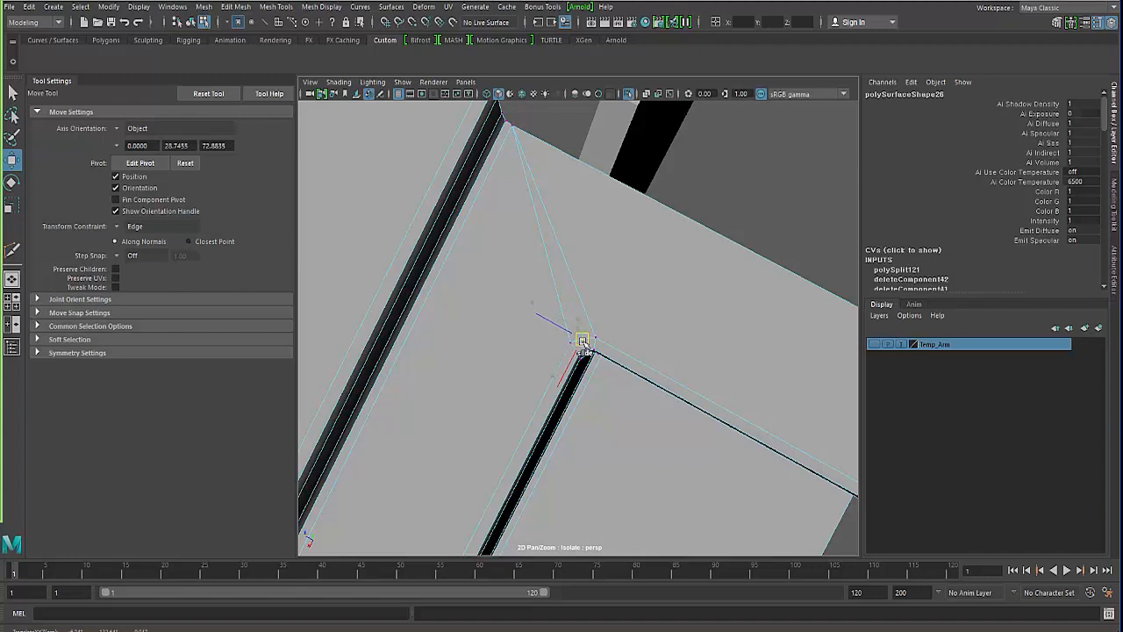
# Step: Return to object mode, inspect the quarter arm piece in smooth preview from several angles, and restore its unsmoothed display
pyautogui.keyDown('alt'); pyautogui.moveTo(633, 396); pyautogui.dragTo(498, 366); pyautogui.keyUp('alt')
pyautogui.press('F8')
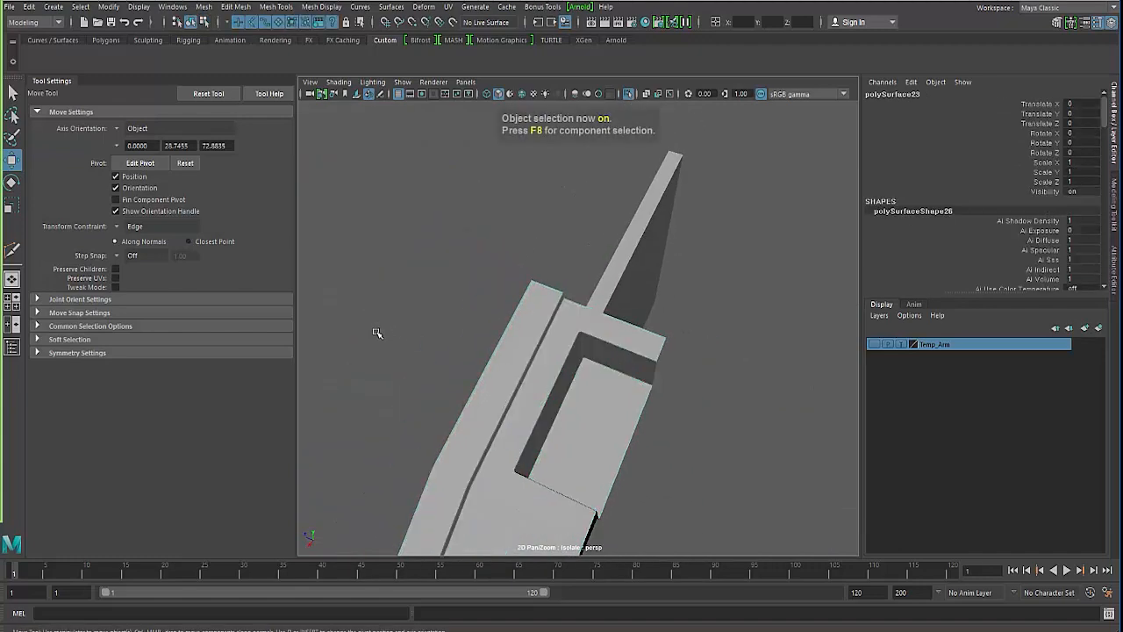
pyautogui.keyDown('alt'); pyautogui.moveTo(376, 333); pyautogui.dragTo(474, 413); pyautogui.keyUp('alt')
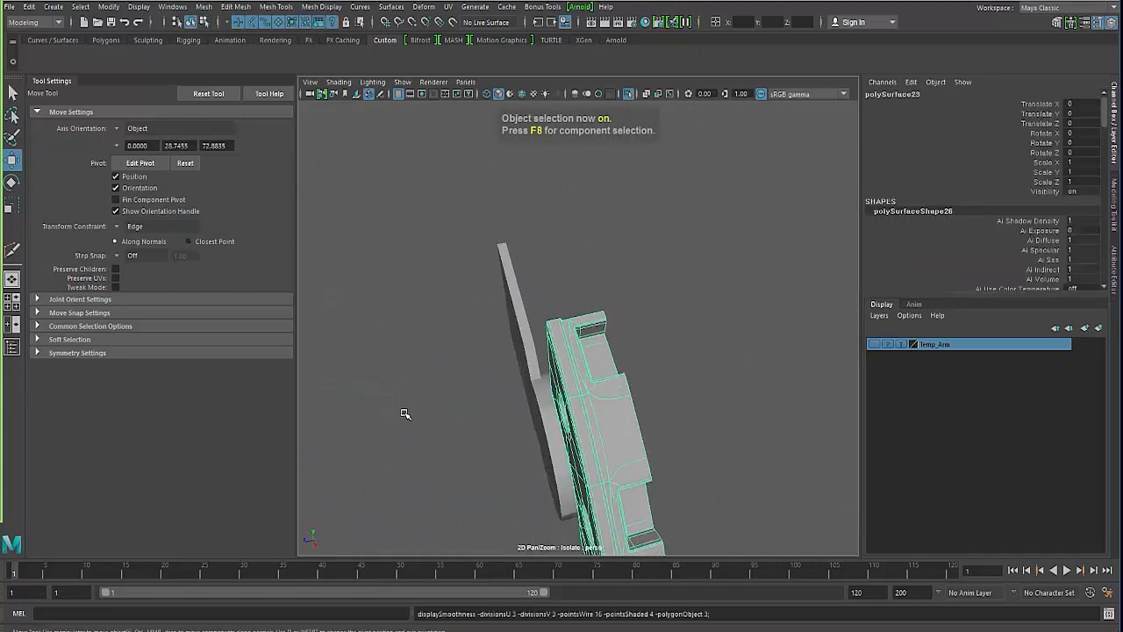
pyautogui.click(401, 413)
pyautogui.keyDown('alt'); pyautogui.moveTo(401, 413); pyautogui.dragTo(532, 381); pyautogui.keyUp('alt')
pyautogui.click(531, 380)
pyautogui.keyDown('alt'); pyautogui.moveTo(447, 381); pyautogui.dragTo(482, 414); pyautogui.keyUp('alt')
pyautogui.keyDown('alt'); pyautogui.moveTo(482, 414); pyautogui.dragTo(603, 392, button='middle'); pyautogui.keyUp('alt')
pyautogui.press('1')
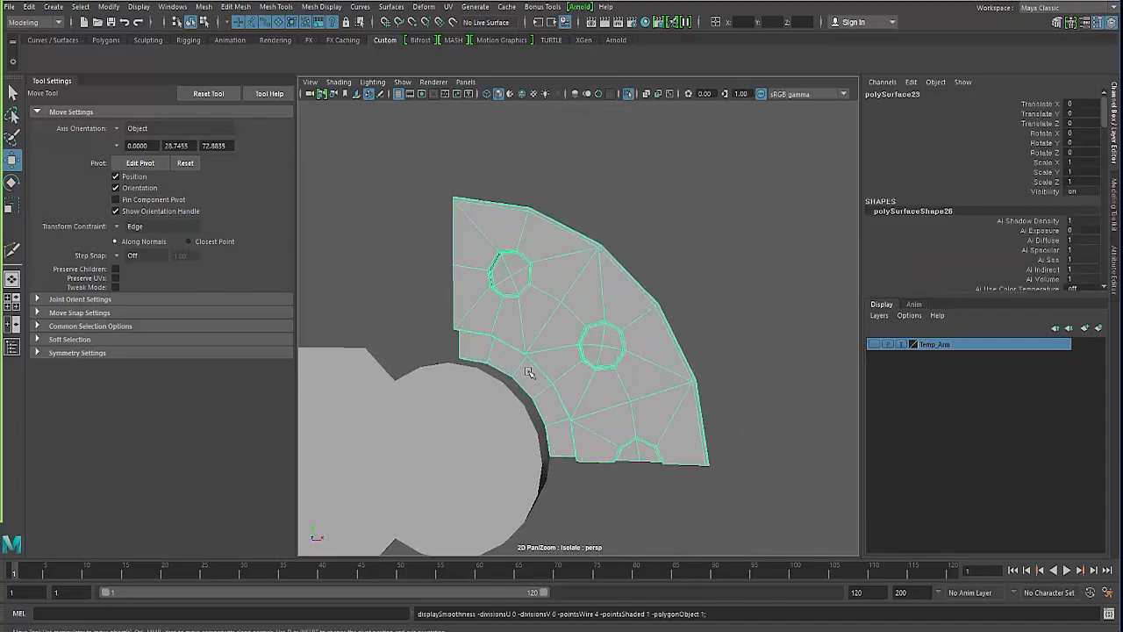
pyautogui.keyDown('alt'); pyautogui.moveTo(399, 312); pyautogui.dragTo(414, 345); pyautogui.keyUp('alt')
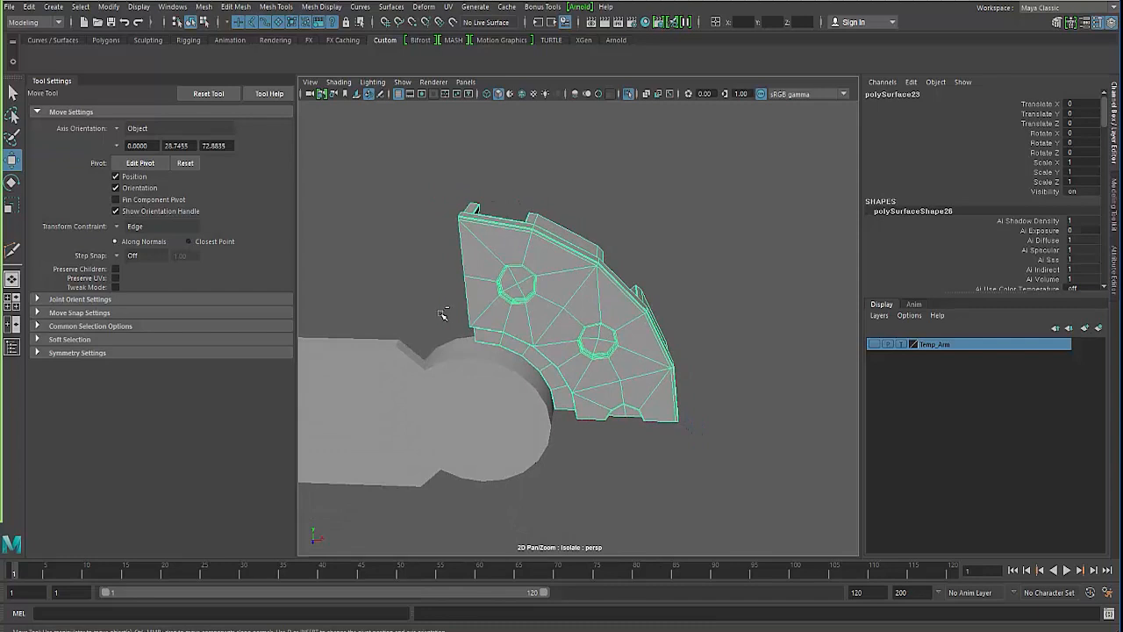
# Step: Duplicate the quarter arm piece and try scaling the copy along the X axis
pyautogui.hotkey('ctrl', 'd')
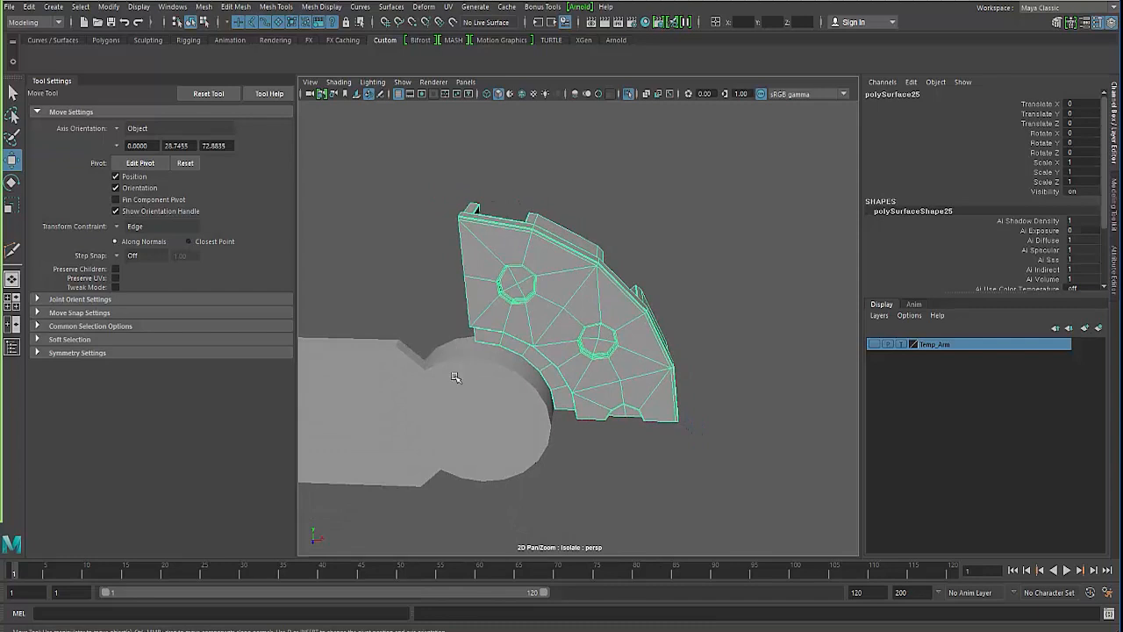
pyautogui.keyDown('alt'); pyautogui.moveTo(476, 400); pyautogui.dragTo(389, 356, button='right'); pyautogui.keyUp('alt')
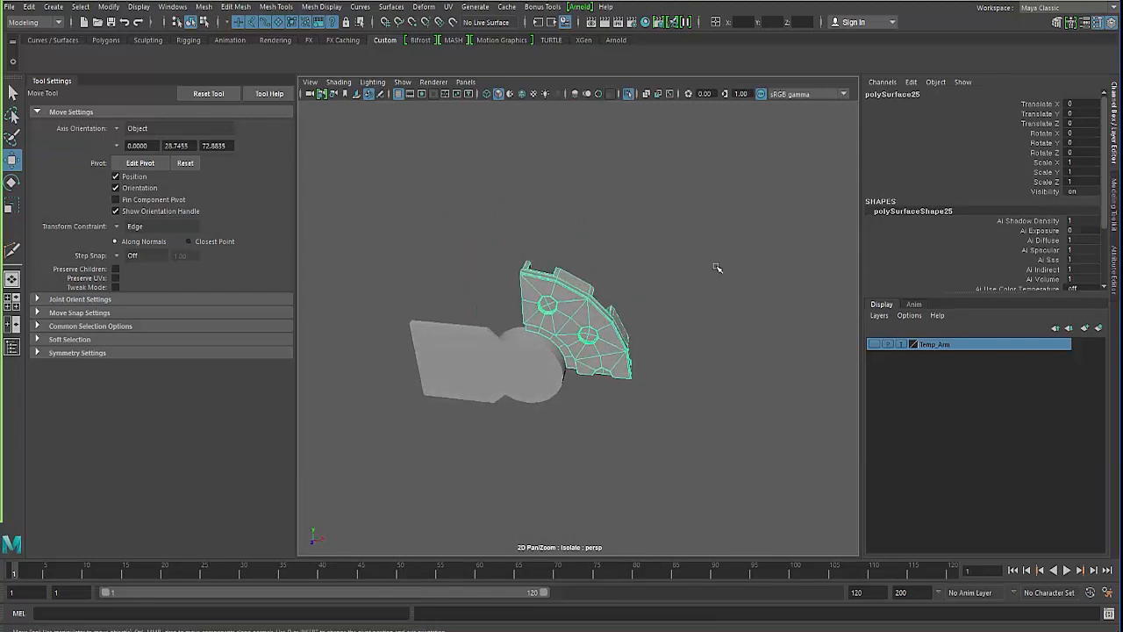
pyautogui.press('r')
pyautogui.keyDown('alt'); pyautogui.moveTo(514, 413); pyautogui.dragTo(489, 440); pyautogui.keyUp('alt')
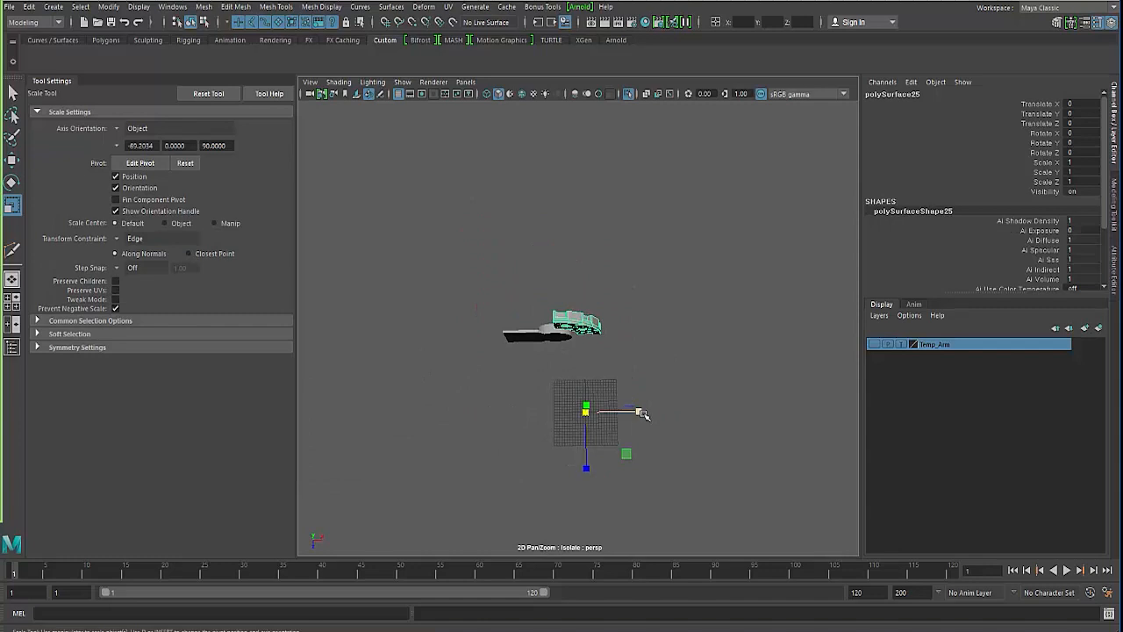
pyautogui.moveTo(643, 414); pyautogui.dragTo(618, 412)
pyautogui.hotkey('ctrl', 'z')
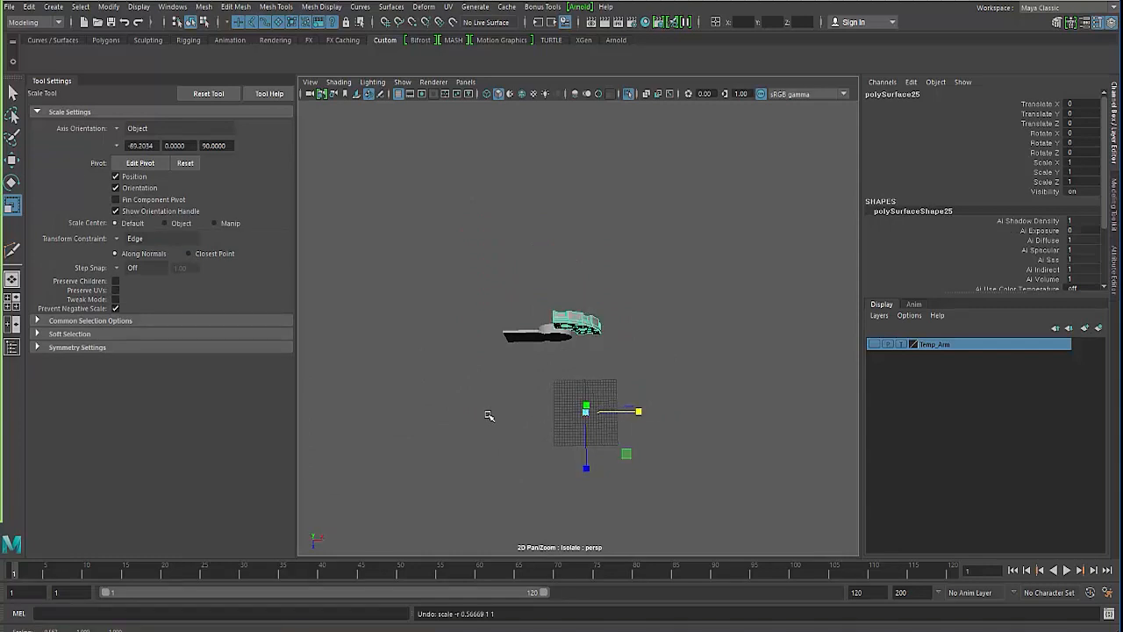
pyautogui.click(496, 433)
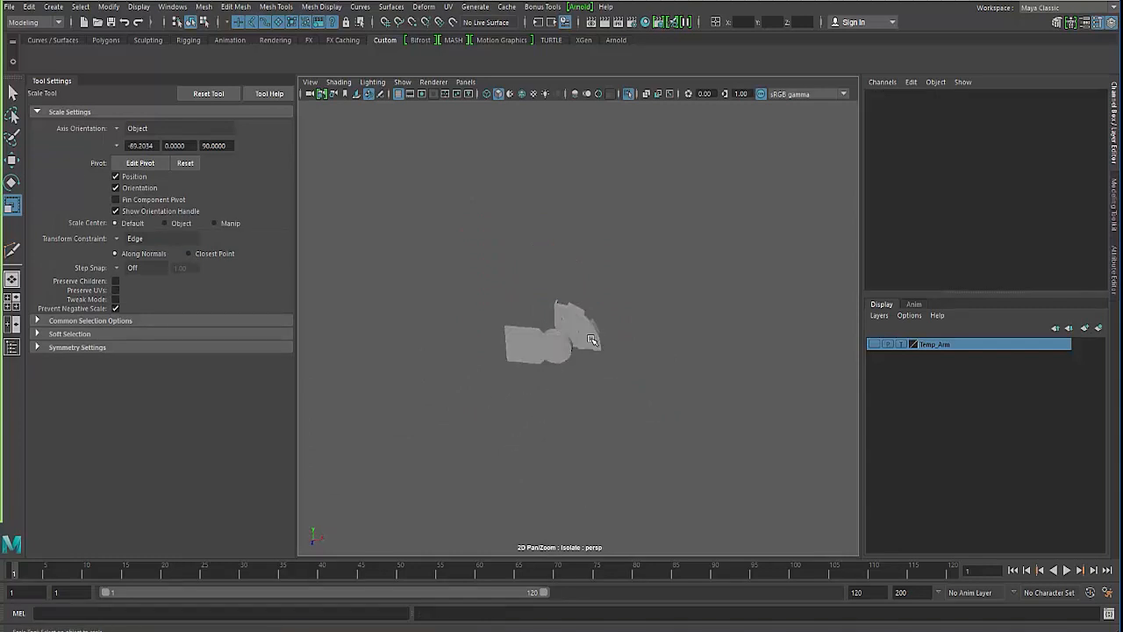
pyautogui.hotkey('ctrl', 'z')
# Step: Select the quarter arm piece and center its pivot
pyautogui.press('w')
pyautogui.keyDown('alt'); pyautogui.moveTo(530, 406); pyautogui.dragTo(562, 408); pyautogui.keyUp('alt')
pyautogui.click(613, 443)
pyautogui.keyDown('alt'); pyautogui.moveTo(613, 443); pyautogui.dragTo(524, 393); pyautogui.keyUp('alt')
pyautogui.click(574, 368)
pyautogui.keyDown('alt'); pyautogui.moveTo(504, 389); pyautogui.dragTo(371, 237, button='right'); pyautogui.keyUp('alt')
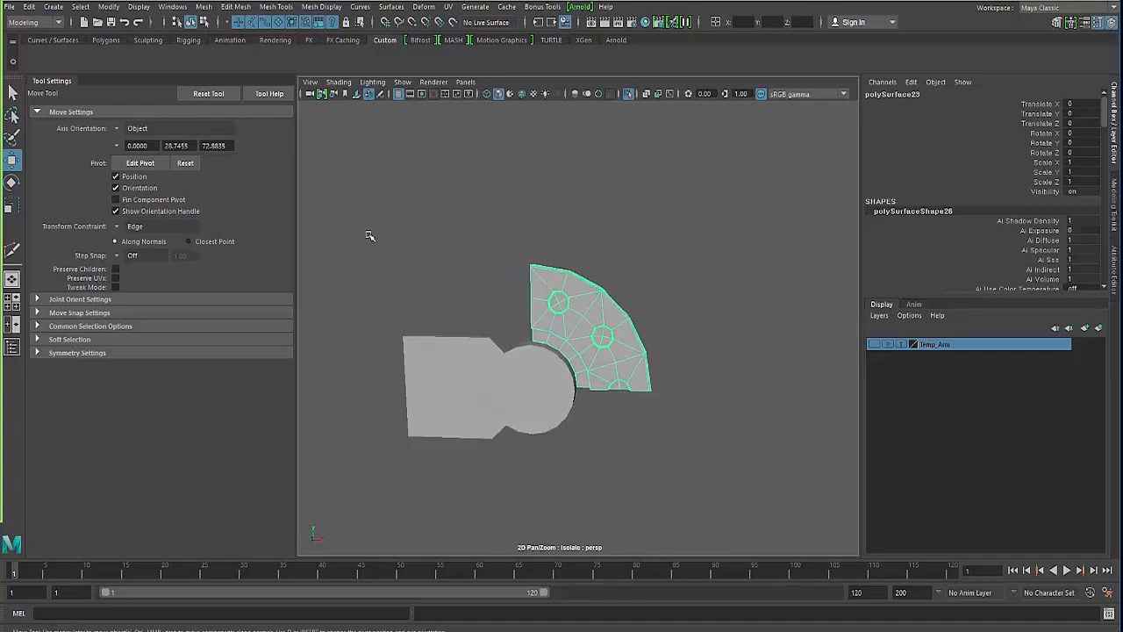
pyautogui.click(109, 6)
pyautogui.click(133, 95)
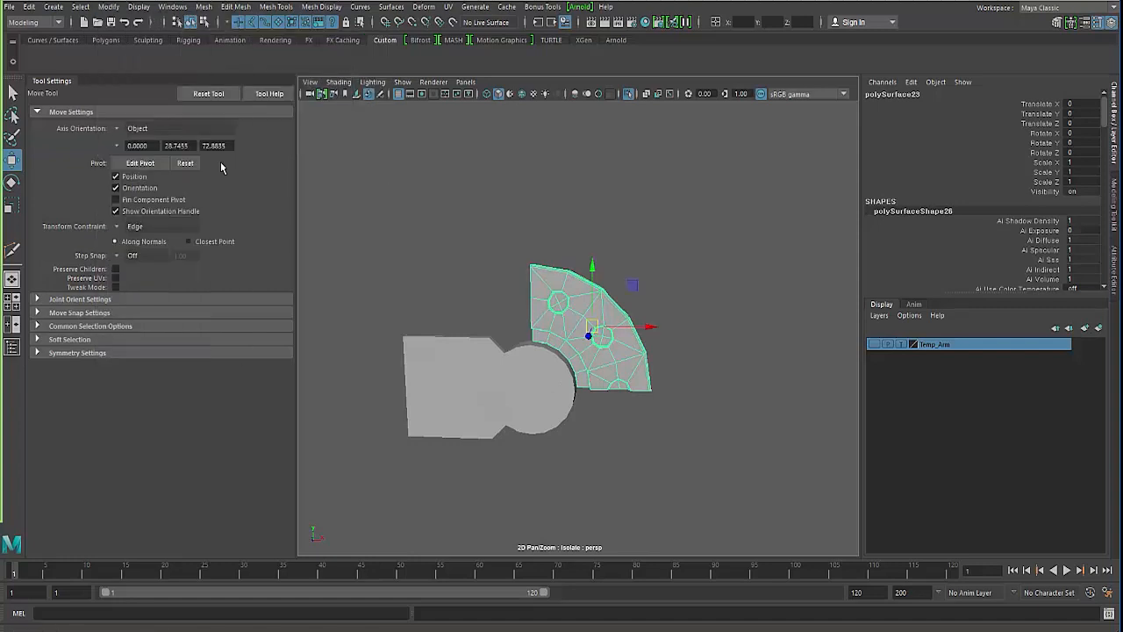
# Step: Select the quarter-disc piece and move its pivot along X to its straight vertical edge
pyautogui.press('f')
pyautogui.click(465, 491)
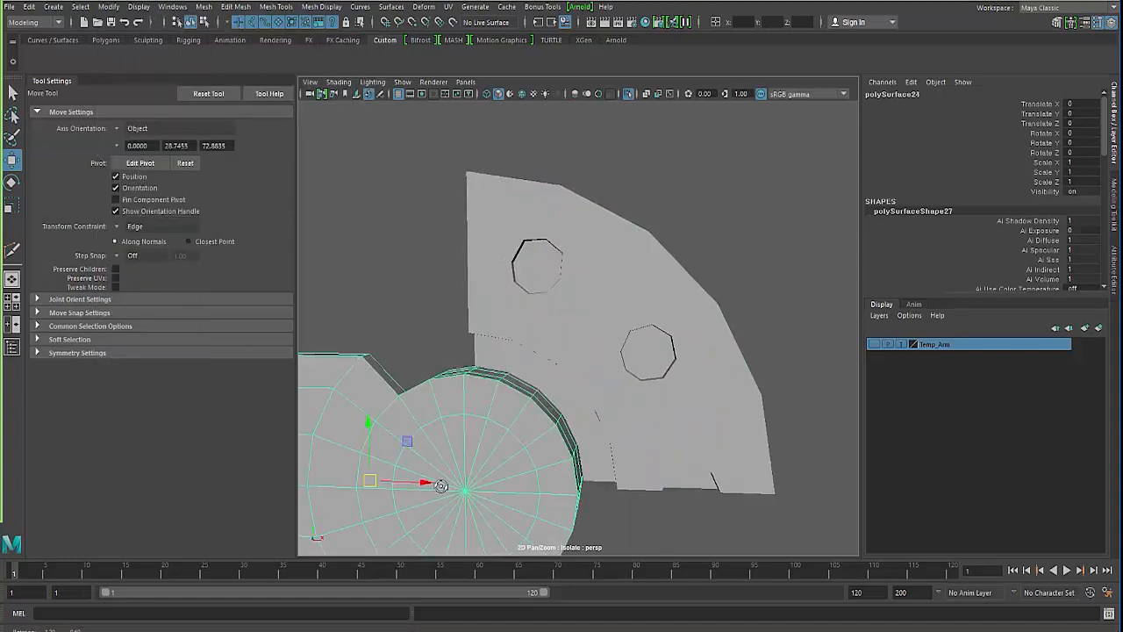
pyautogui.click(604, 304)
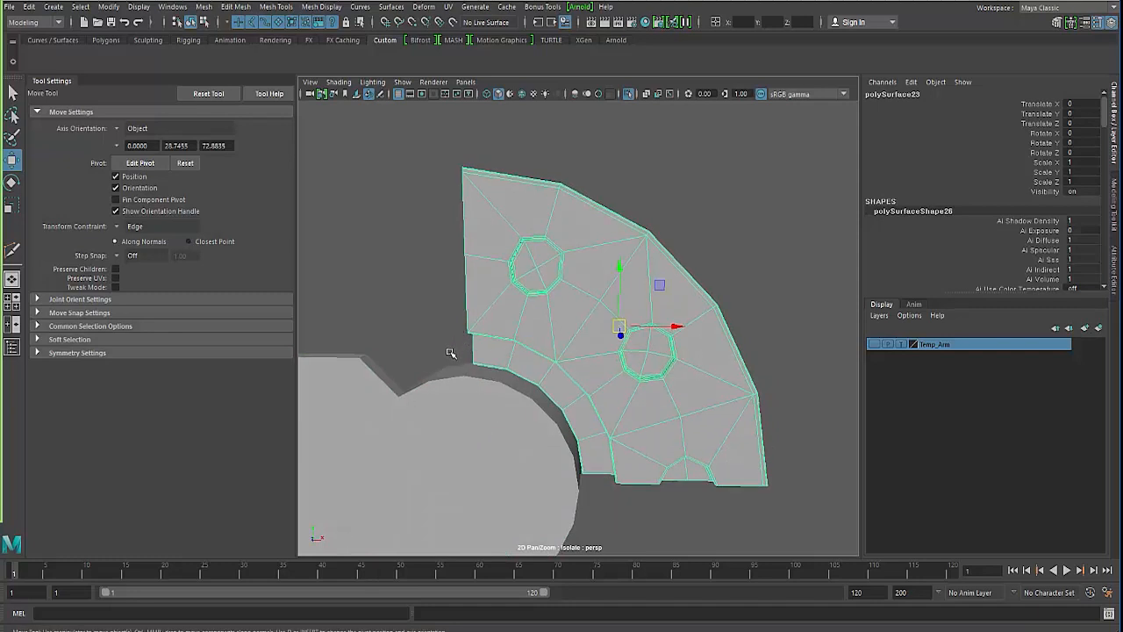
pyautogui.press('d')
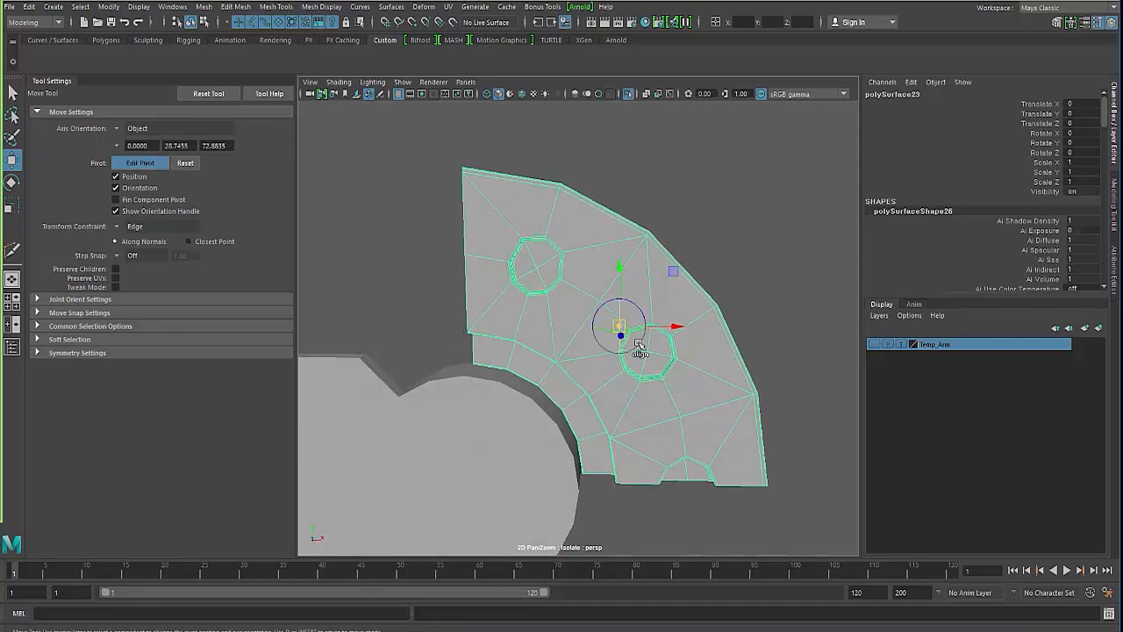
pyautogui.moveTo(672, 327); pyautogui.dragTo(437, 335)
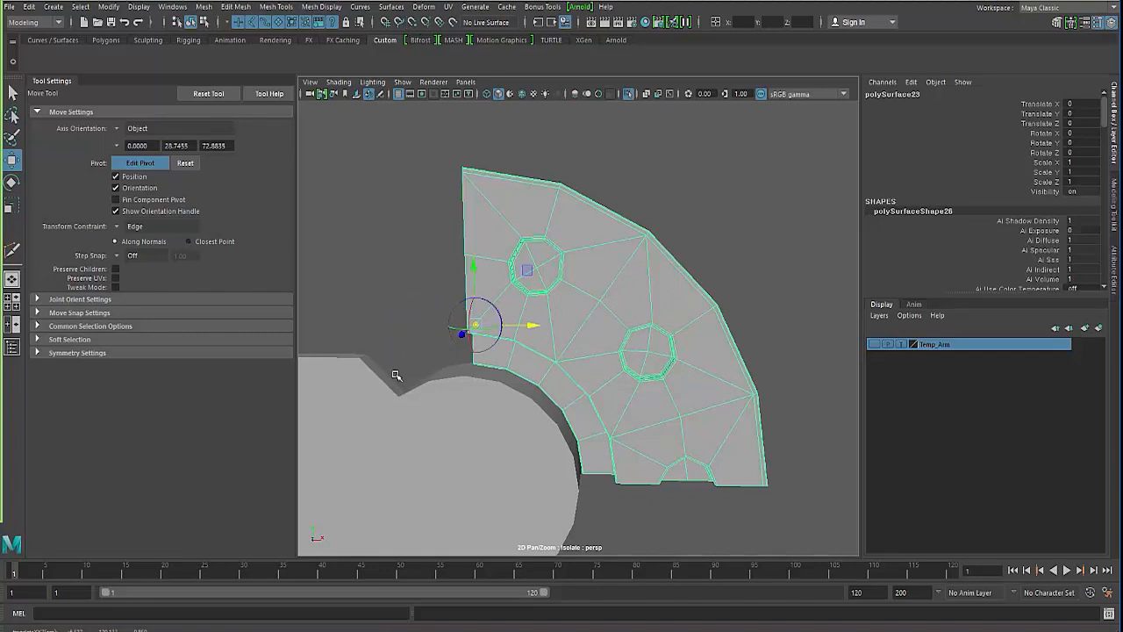
pyautogui.scroll(5, 396, 375)
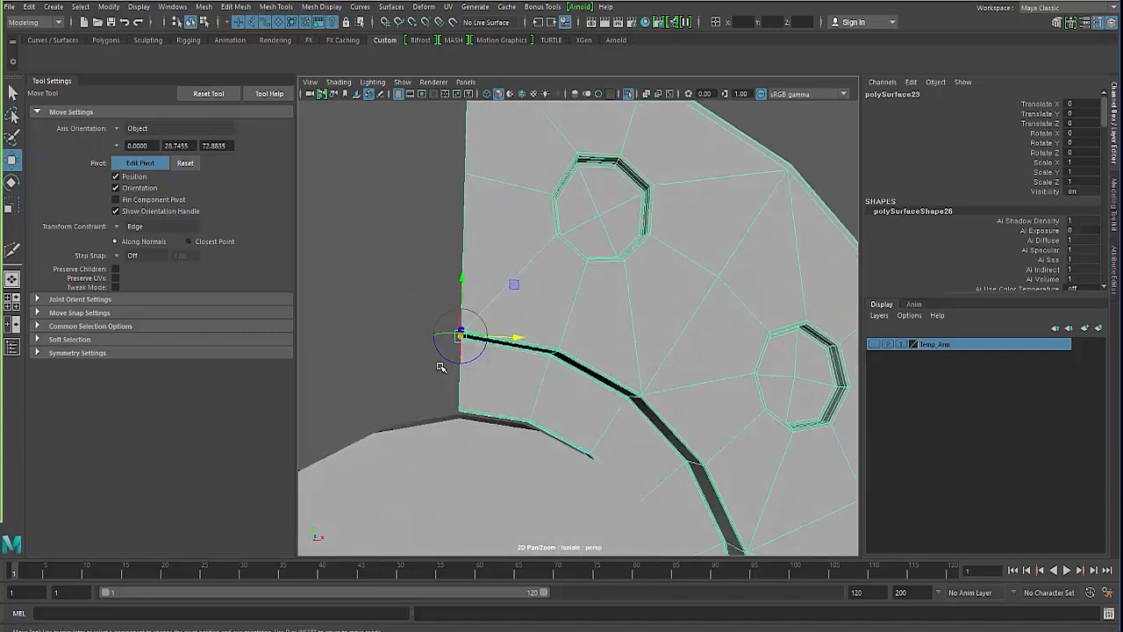
pyautogui.press('Insert')
pyautogui.scroll(-5, 394, 394)
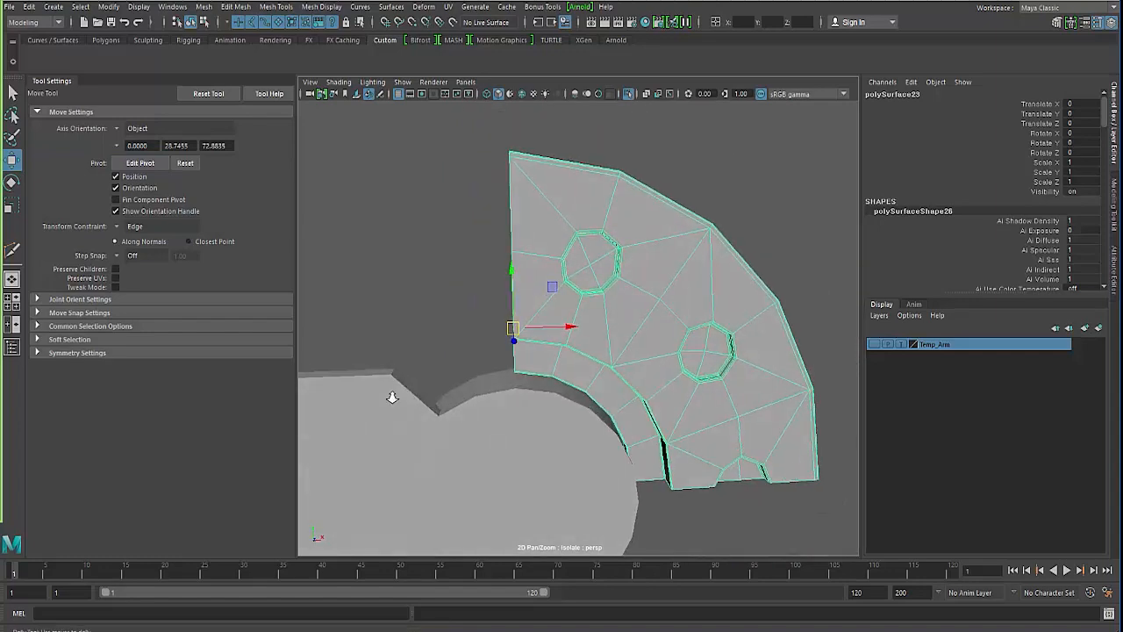
# Step: Duplicate the quarter disc and mirror the copy across the vertical edge with a Scale X of -1
pyautogui.press('r')
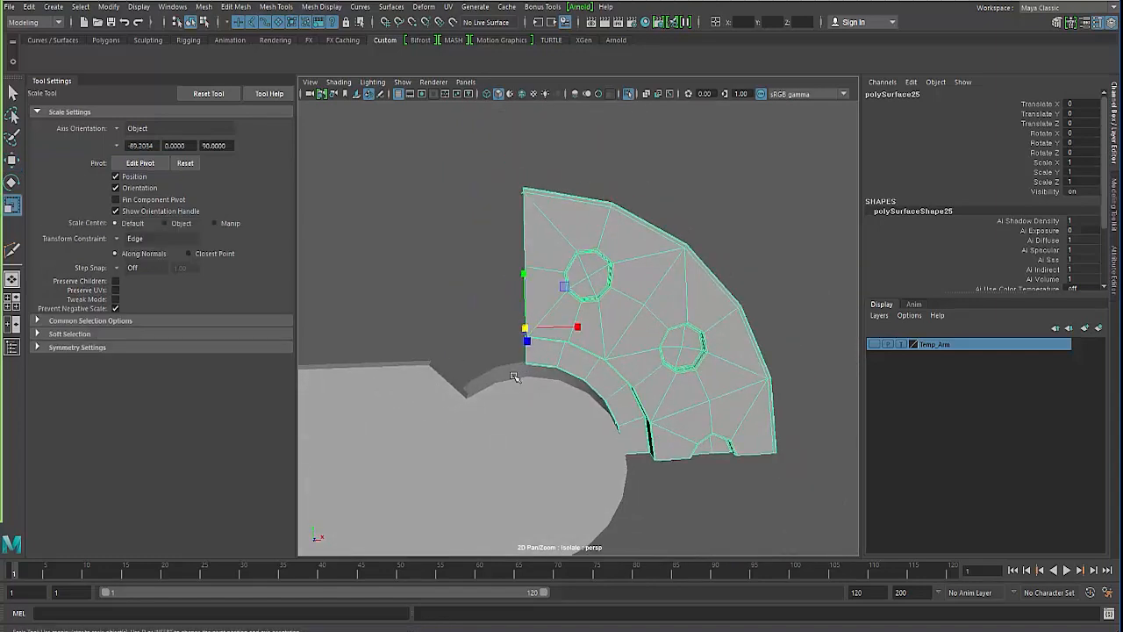
pyautogui.moveTo(574, 323); pyautogui.dragTo(470, 327)
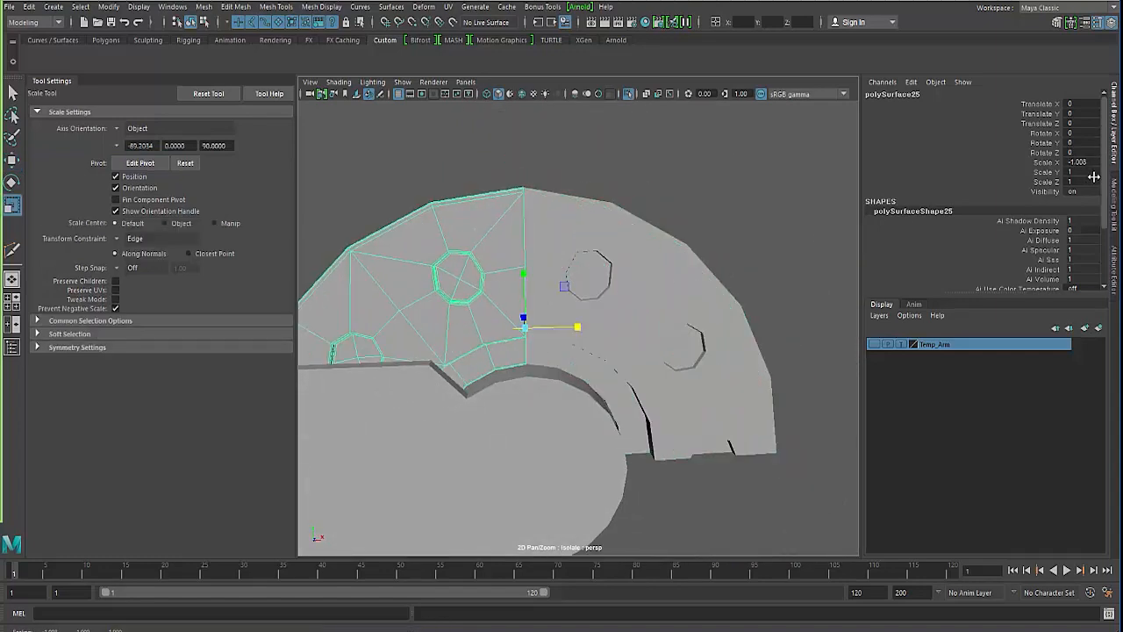
pyautogui.press('Return')
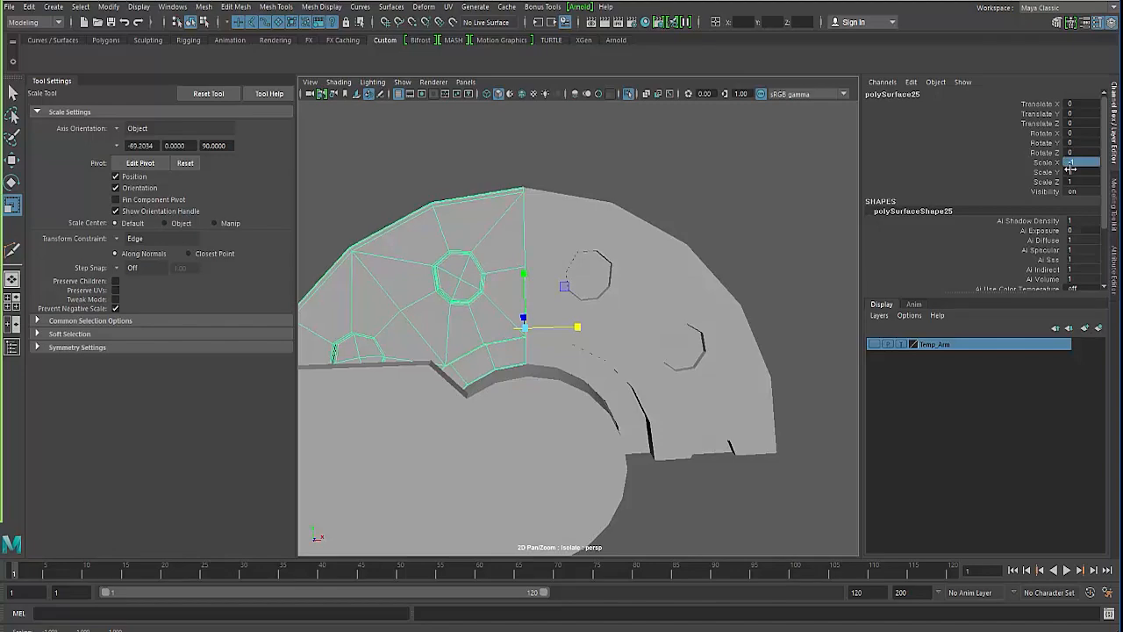
# Step: Combine the two quarter-disc pieces into one mesh and merge their coinciding vertices
pyautogui.keyDown('alt'); pyautogui.moveTo(575, 328); pyautogui.dragTo(581, 263); pyautogui.keyUp('alt')
pyautogui.keyDown('alt'); pyautogui.moveTo(445, 304); pyautogui.dragTo(592, 264); pyautogui.keyUp('alt')
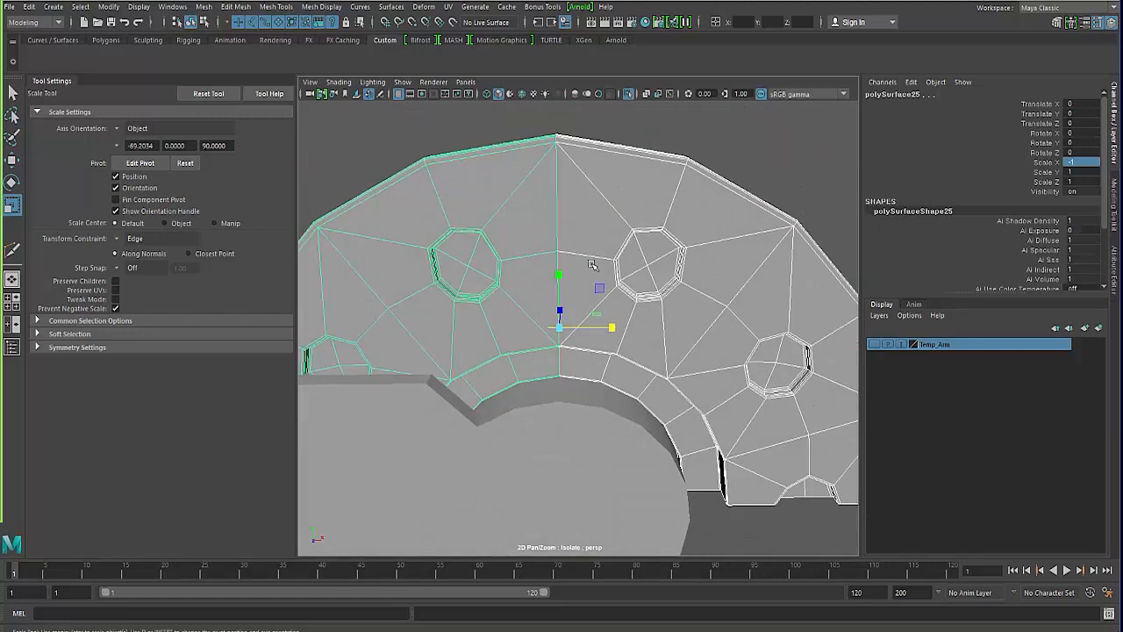
pyautogui.keyDown('shift'); pyautogui.rightClick(562, 201); pyautogui.keyUp('shift')
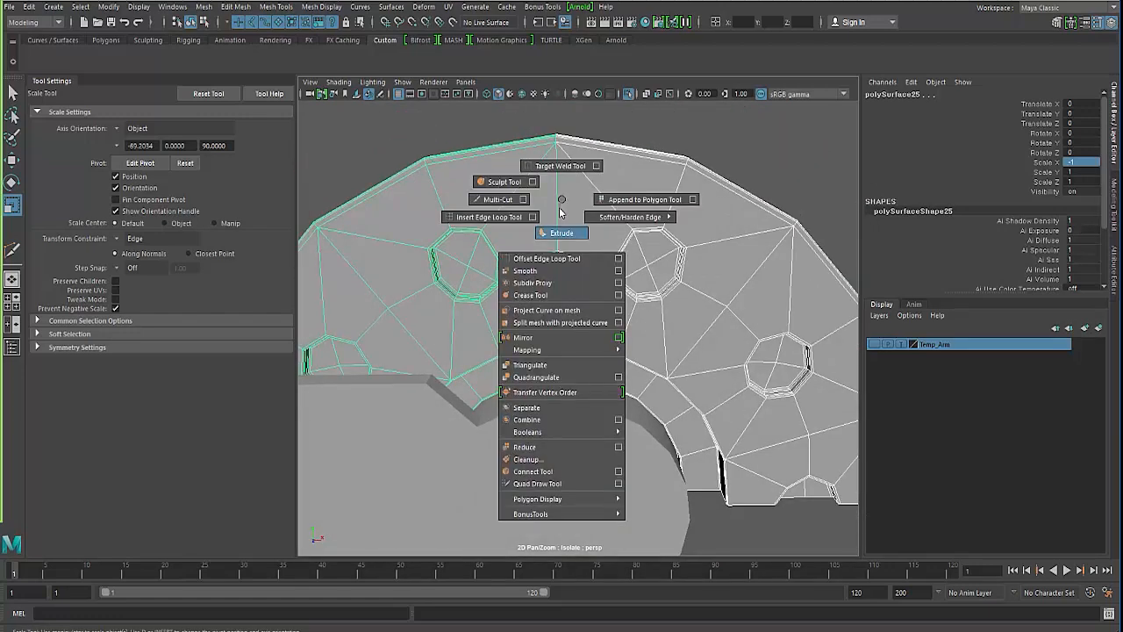
pyautogui.click(529, 422)
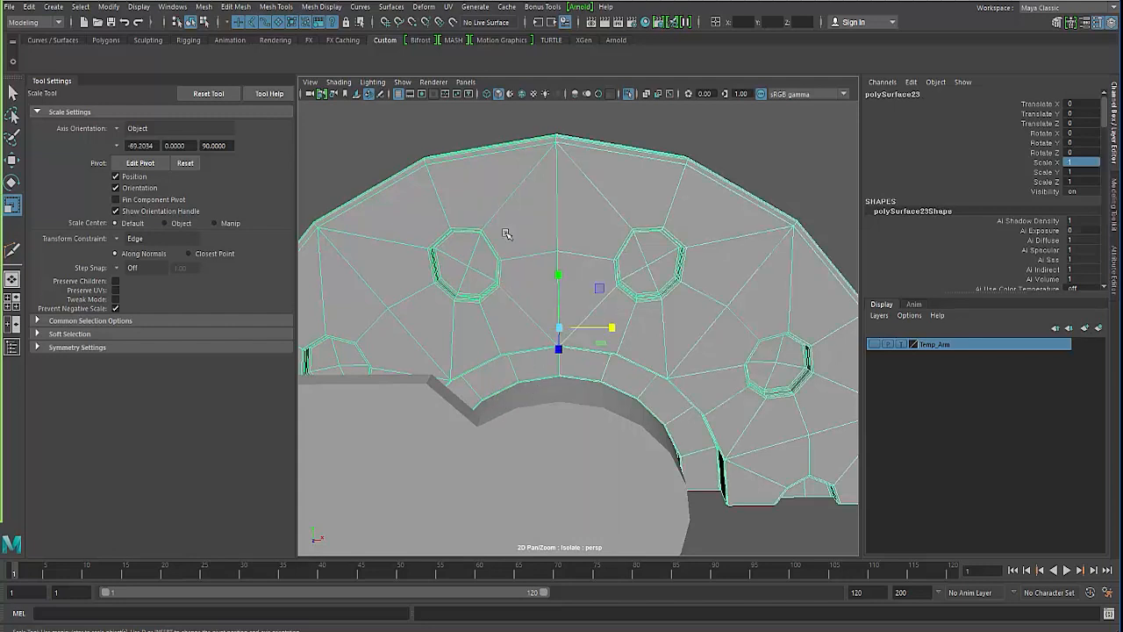
pyautogui.keyDown('shift'); pyautogui.rightClick(543, 230); pyautogui.keyUp('shift')
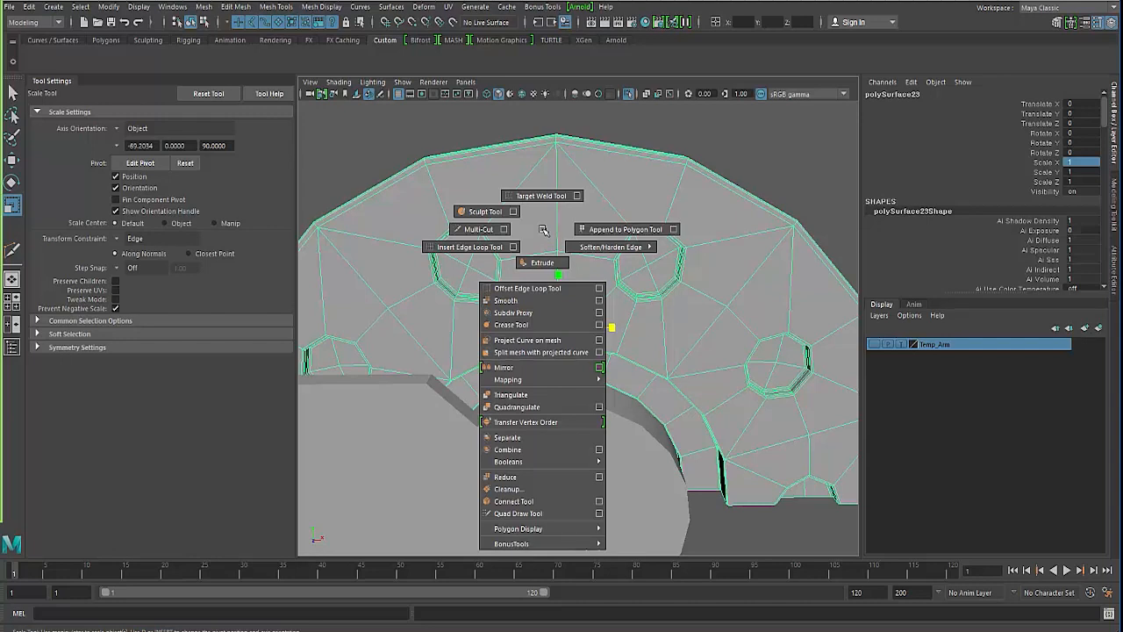
pyautogui.click(231, 8)
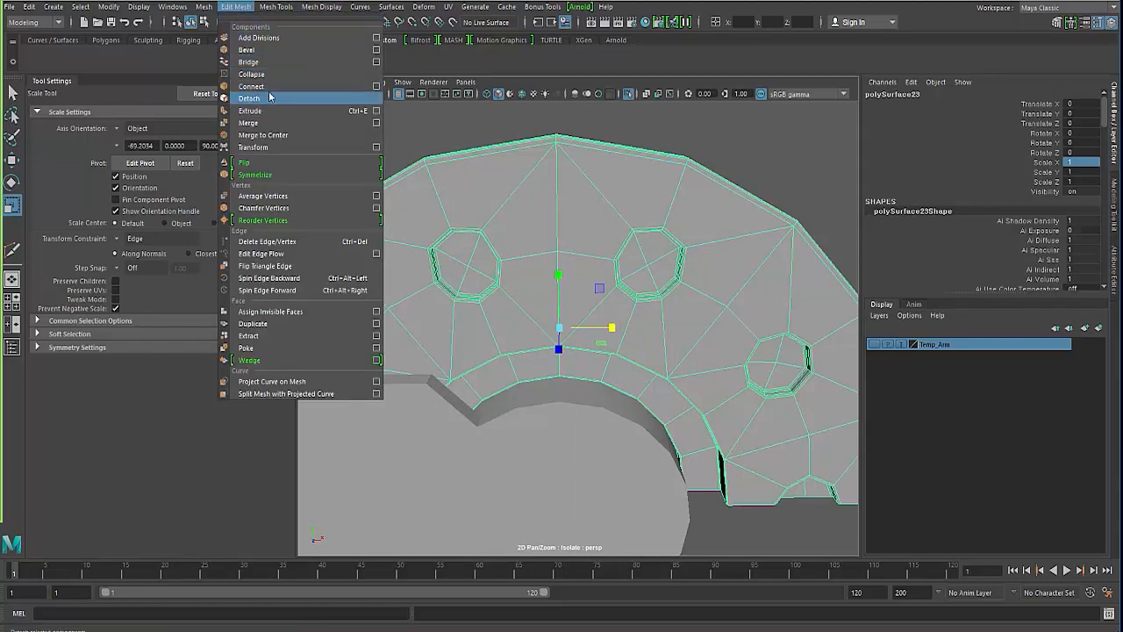
pyautogui.click(269, 123)
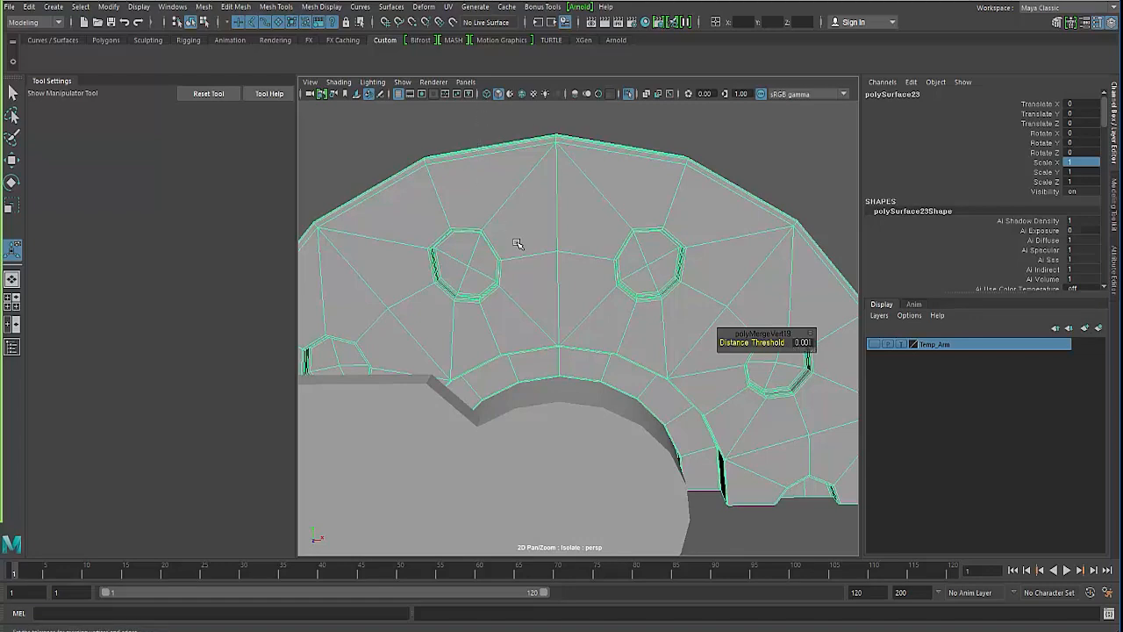
# Step: Examine the merged half disc's rim and recesses from the side, then reselect the half disc
pyautogui.click(391, 150)
pyautogui.keyDown('alt'); pyautogui.moveTo(376, 143); pyautogui.dragTo(529, 392); pyautogui.keyUp('alt')
pyautogui.keyDown('alt'); pyautogui.moveTo(529, 392); pyautogui.dragTo(706, 426, button='right'); pyautogui.keyUp('alt')
pyautogui.keyDown('alt'); pyautogui.moveTo(706, 426); pyautogui.dragTo(611, 386); pyautogui.keyUp('alt')
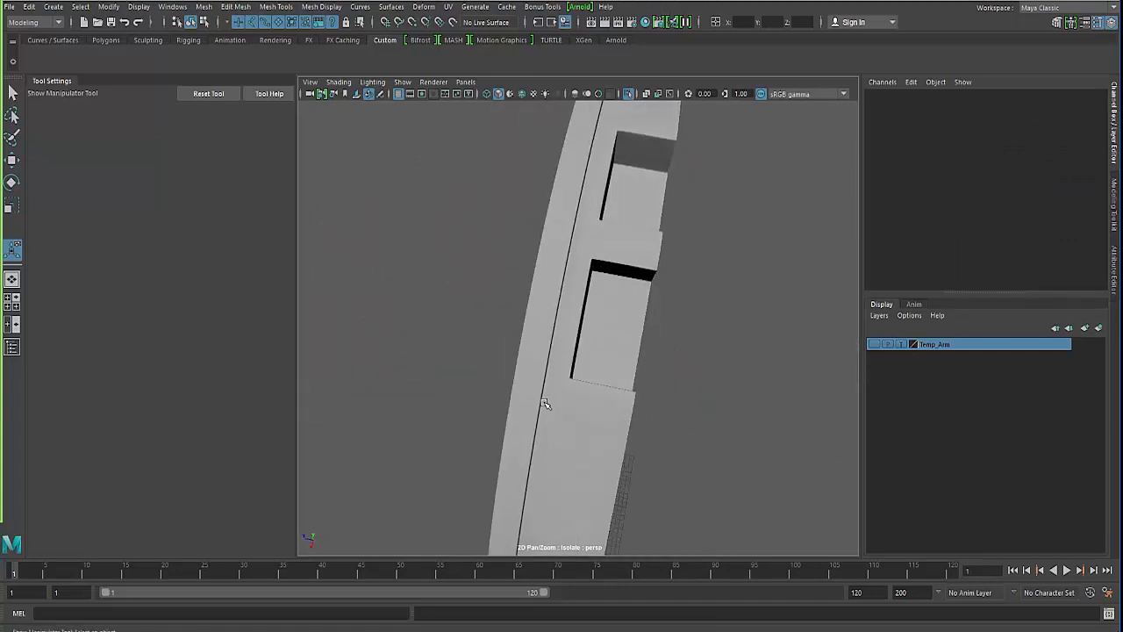
pyautogui.click(542, 398)
pyautogui.keyDown('alt'); pyautogui.moveTo(542, 398); pyautogui.dragTo(580, 357); pyautogui.keyUp('alt')
pyautogui.keyDown('alt'); pyautogui.moveTo(634, 382); pyautogui.dragTo(694, 406, button='right'); pyautogui.keyUp('alt')
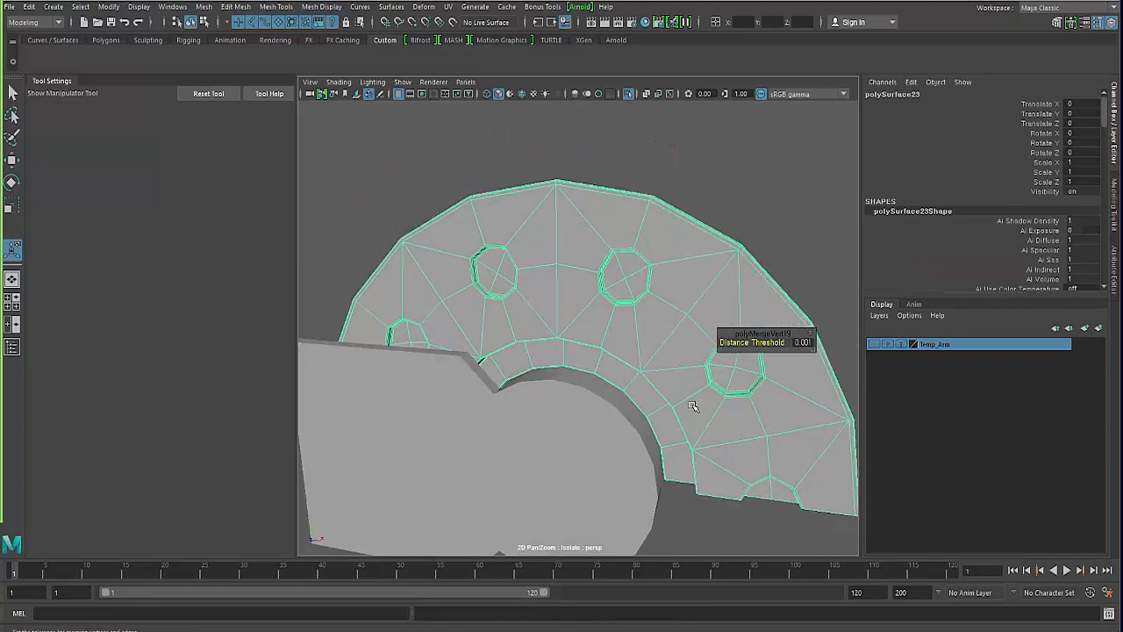
pyautogui.keyDown('alt'); pyautogui.moveTo(672, 391); pyautogui.dragTo(651, 359, button='middle'); pyautogui.keyUp('alt')
# Step: Move the half disc's pivot to a point on its straight lower edge beside the inner ring
pyautogui.press('w')
pyautogui.keyDown('alt'); pyautogui.moveTo(575, 338); pyautogui.dragTo(596, 329); pyautogui.keyUp('alt')
pyautogui.press('d')
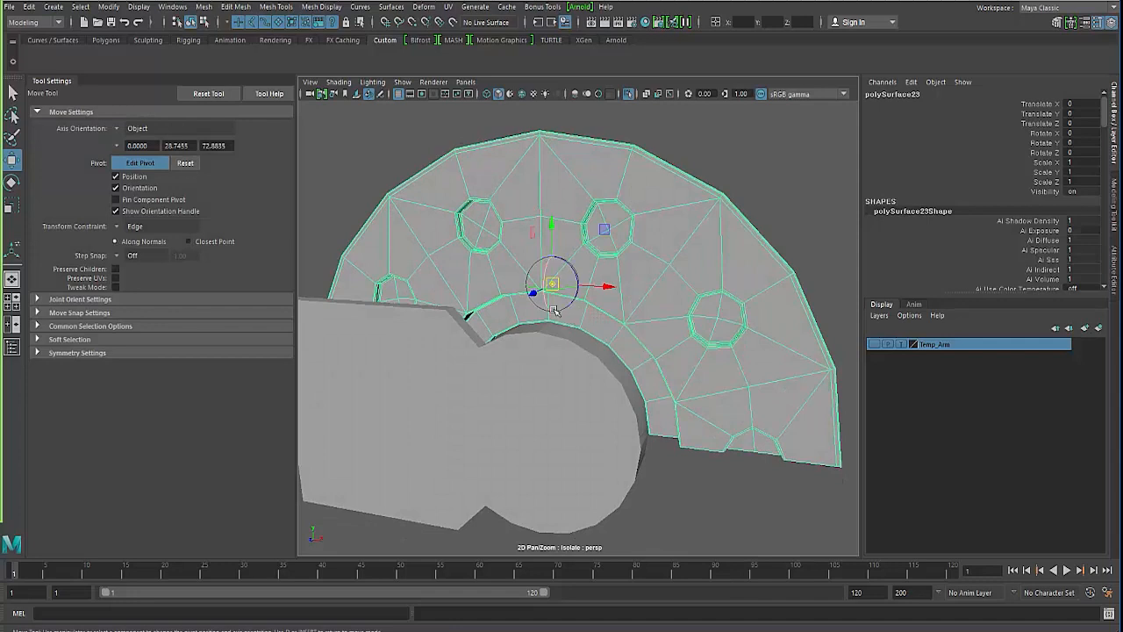
pyautogui.moveTo(550, 288); pyautogui.dragTo(684, 455)
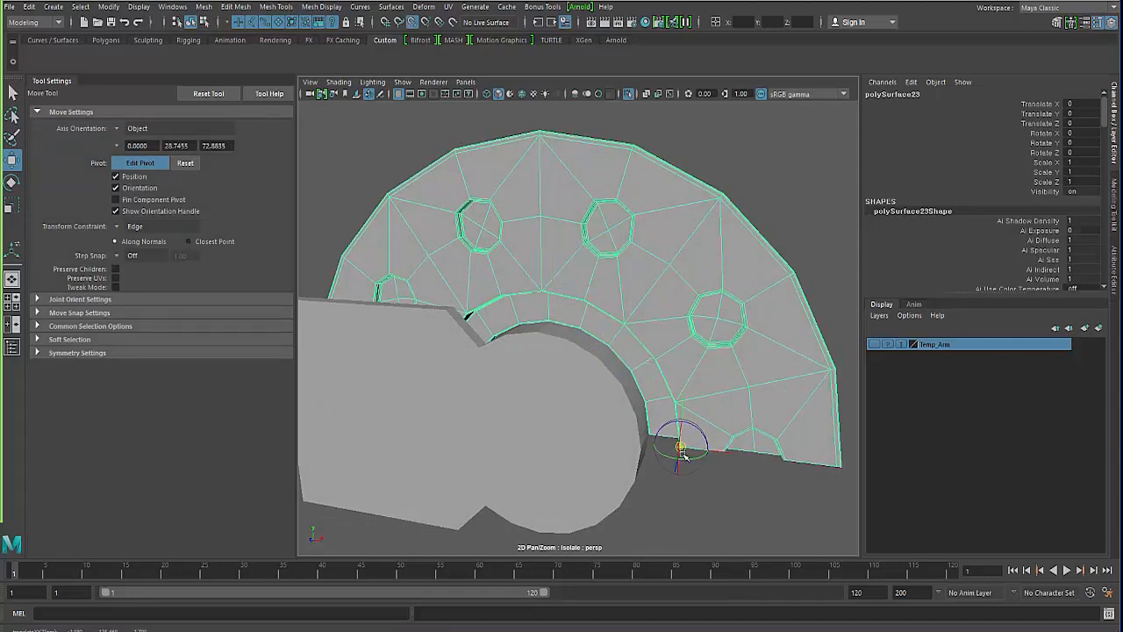
pyautogui.press('d')
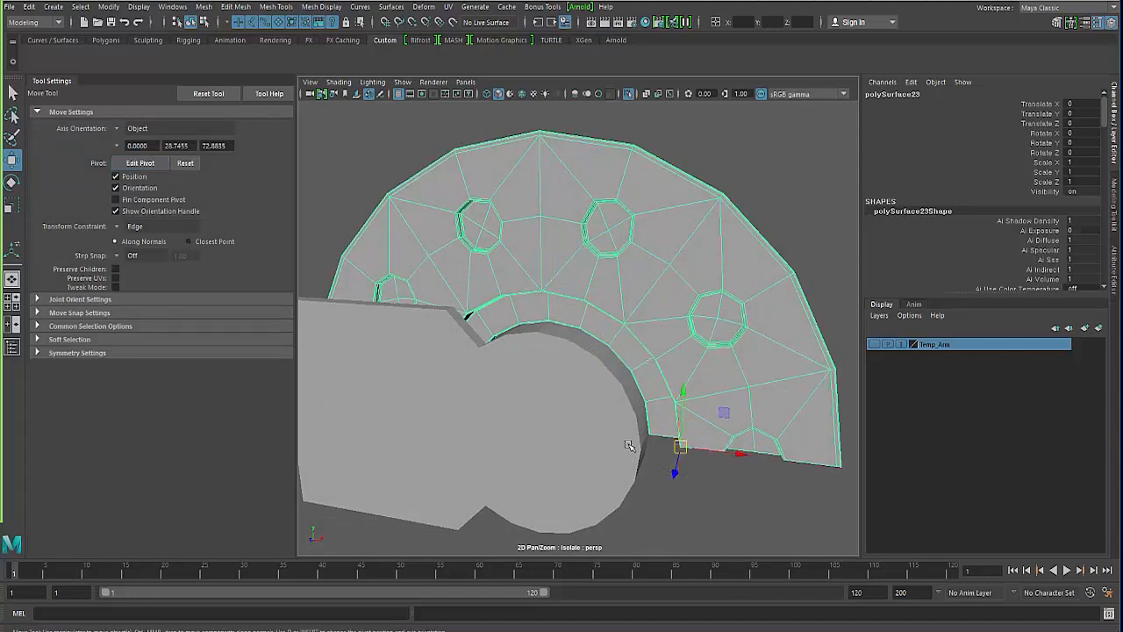
# Step: Duplicate the half disc and mirror the copy downward with a Scale Y of -1
pyautogui.hotkey('ctrl', 'd')
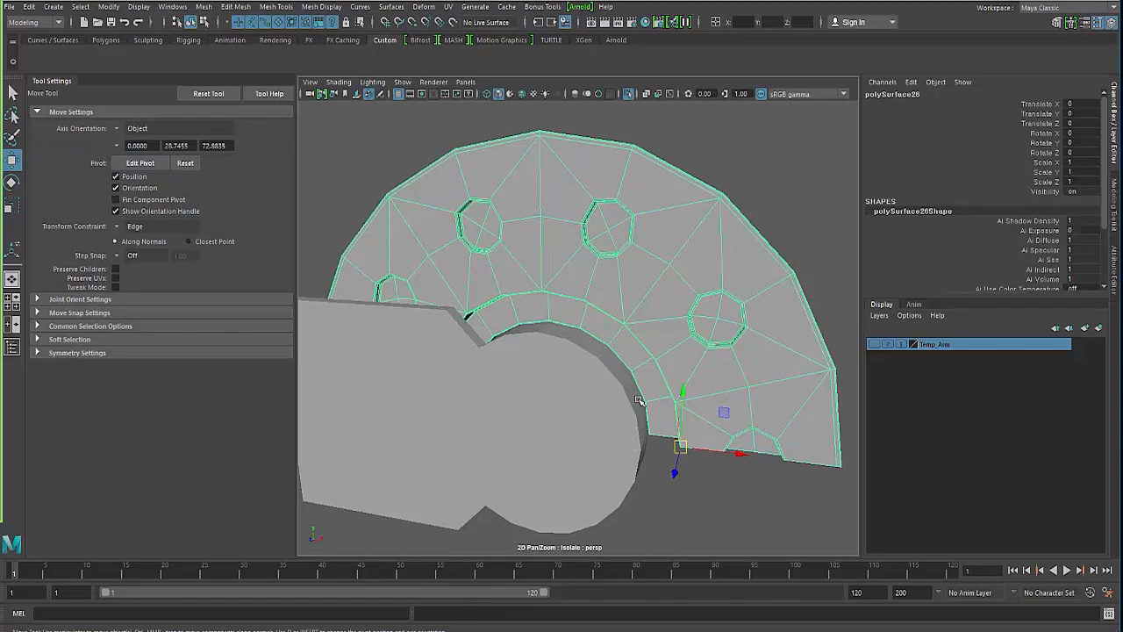
pyautogui.press('r')
pyautogui.moveTo(681, 397); pyautogui.dragTo(677, 471)
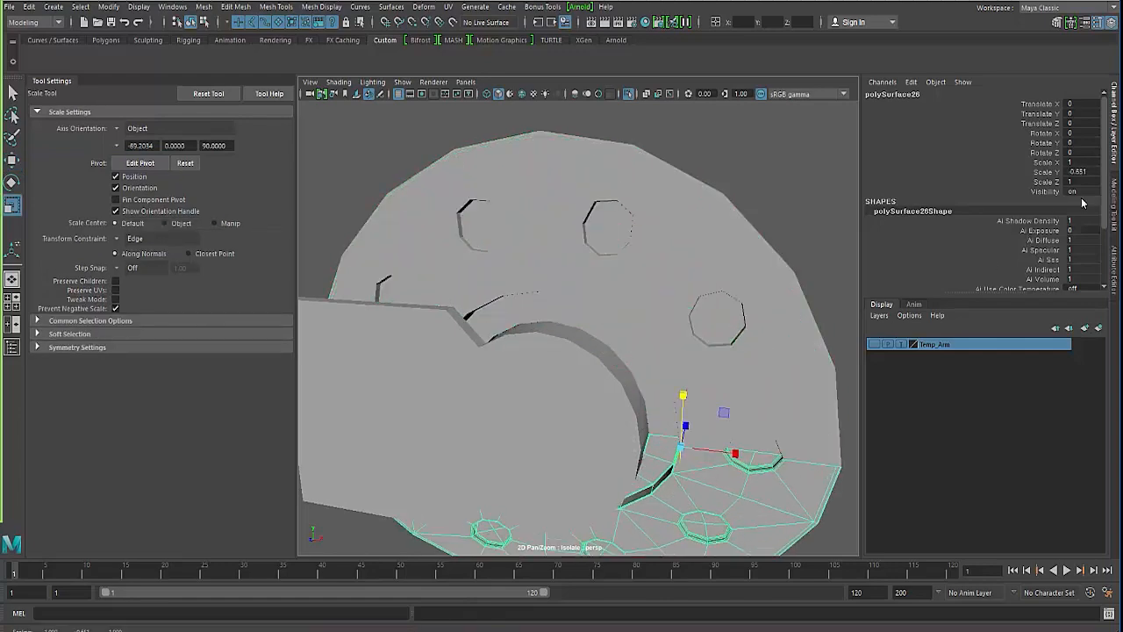
pyautogui.press('Return')
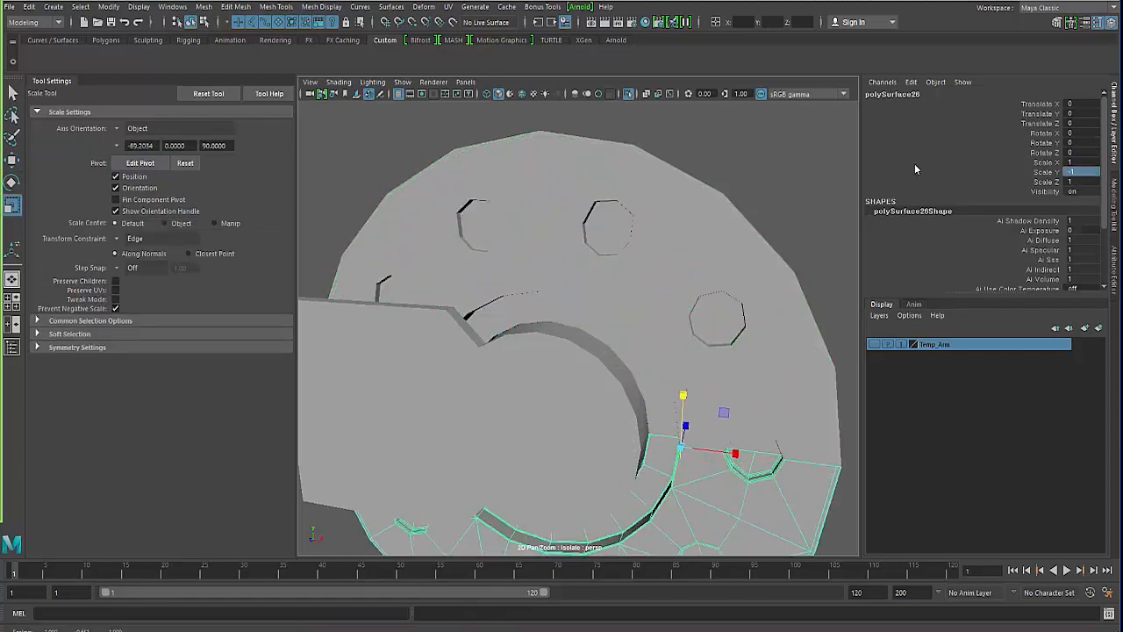
# Step: Combine the upper and lower half discs into one mesh and merge their vertices along the seam
pyautogui.keyDown('shift'); pyautogui.click(579, 386); pyautogui.keyUp('shift')
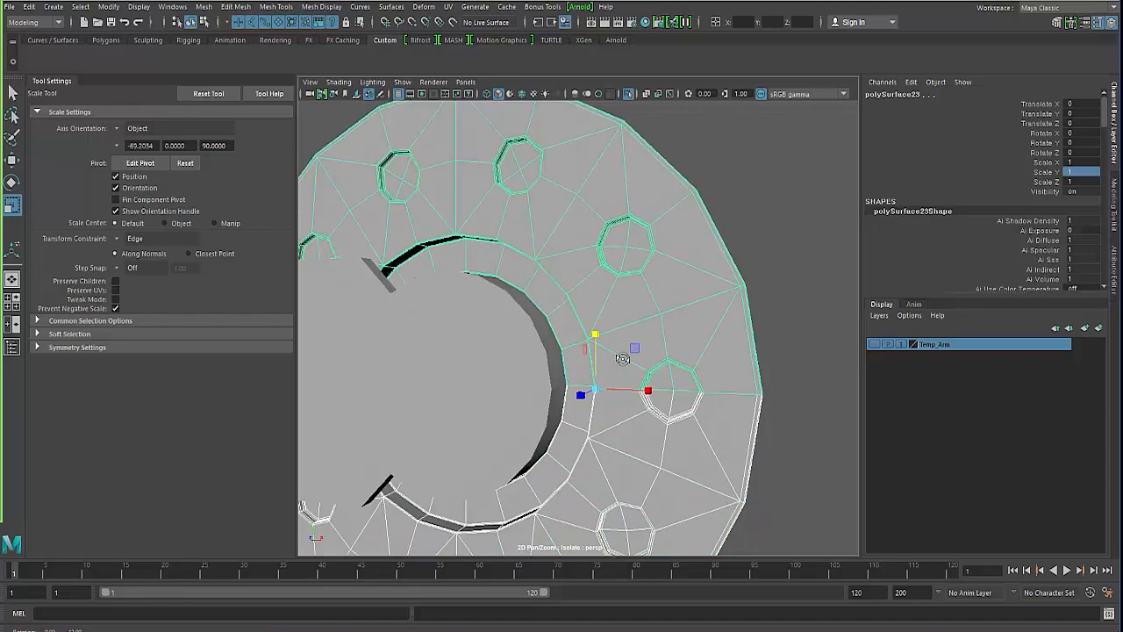
pyautogui.click(204, 7)
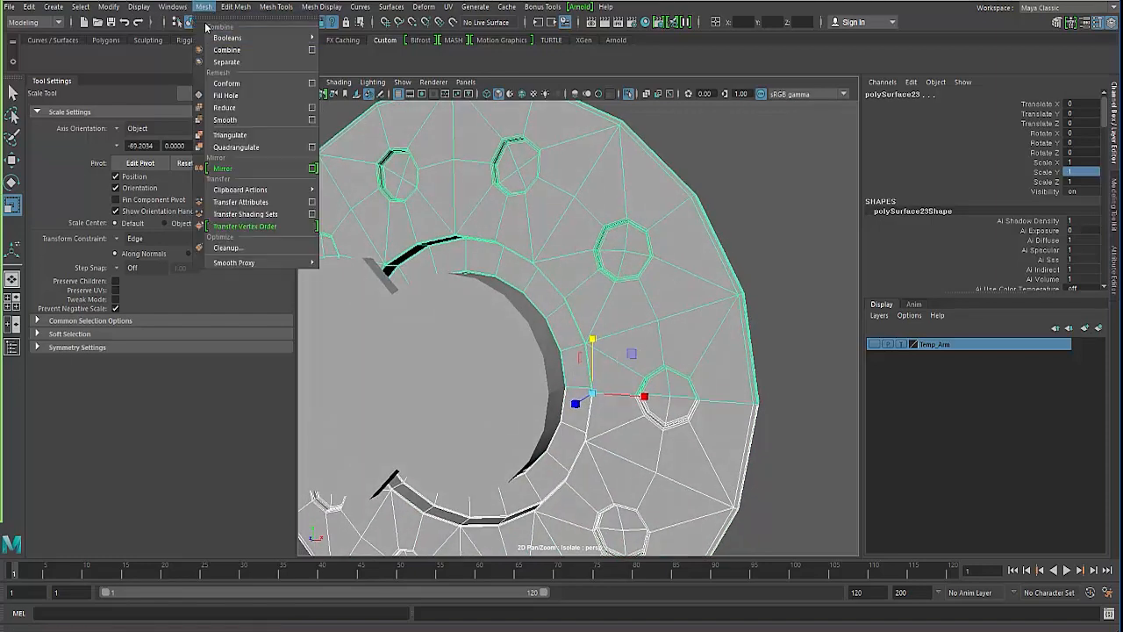
pyautogui.click(221, 65)
pyautogui.click(233, 7)
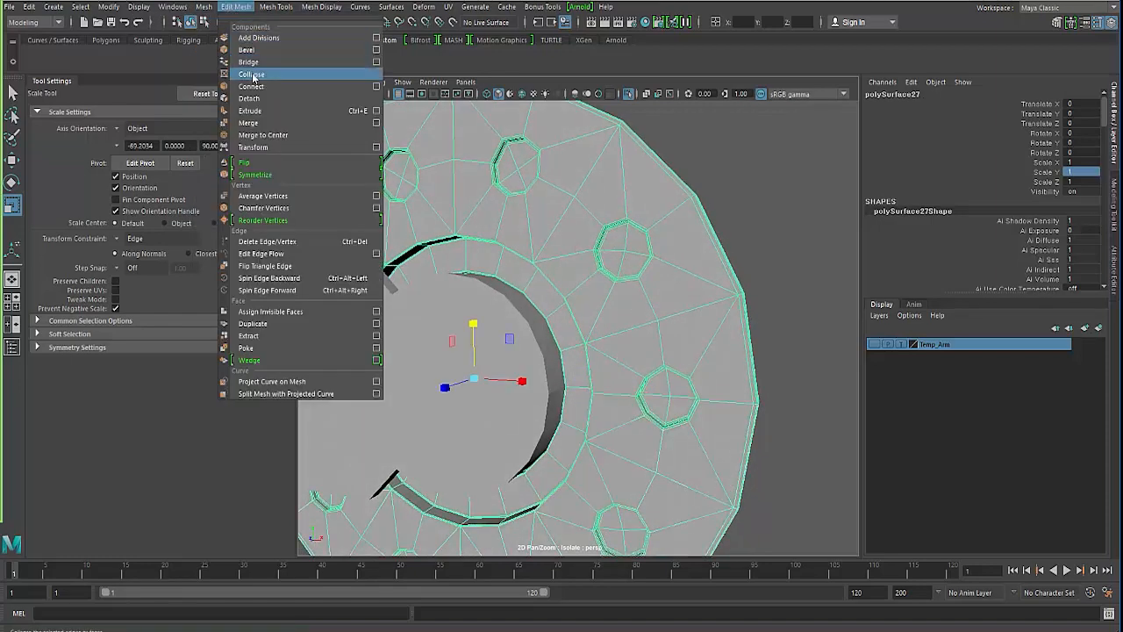
pyautogui.click(255, 123)
pyautogui.press('F8')
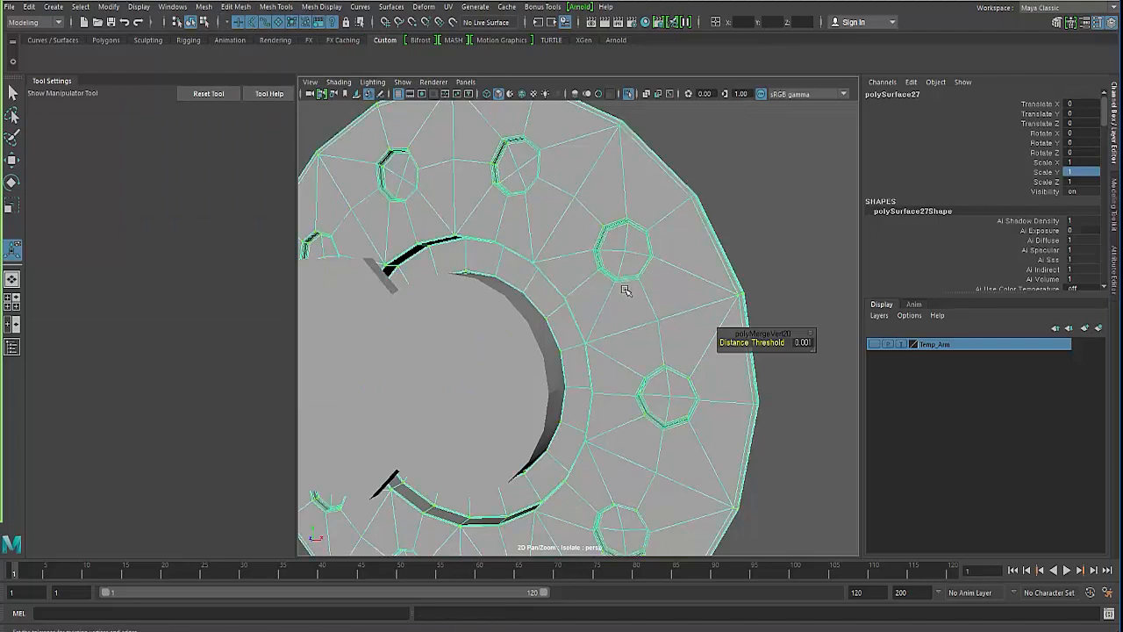
# Step: Preview the full disc smoothed and examine its holes, rim and inner ring from several angles
pyautogui.press('3')
pyautogui.keyDown('alt'); pyautogui.moveTo(629, 354); pyautogui.dragTo(531, 336); pyautogui.keyUp('alt')
pyautogui.click(356, 301)
pyautogui.click(475, 371)
pyautogui.keyDown('alt'); pyautogui.moveTo(532, 336); pyautogui.dragTo(446, 447, button='right'); pyautogui.keyUp('alt')
pyautogui.click(446, 447)
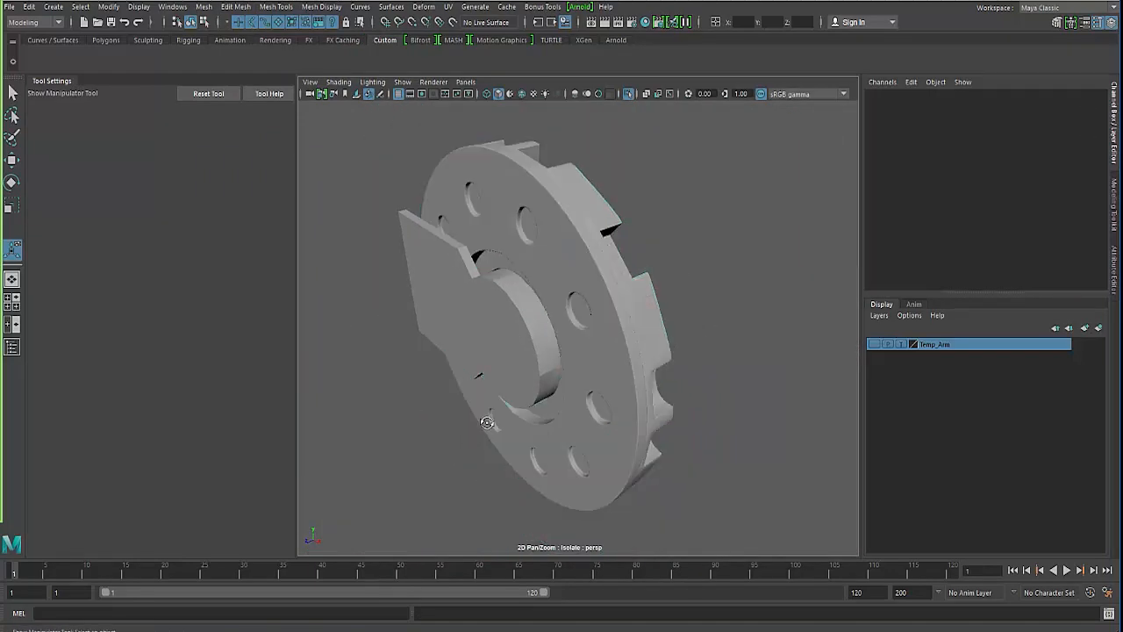
pyautogui.keyDown('alt'); pyautogui.moveTo(488, 421); pyautogui.dragTo(525, 367); pyautogui.keyUp('alt')
pyautogui.click(526, 367)
pyautogui.keyDown('alt'); pyautogui.moveTo(443, 399); pyautogui.dragTo(513, 366); pyautogui.keyUp('alt')
pyautogui.click(392, 171)
pyautogui.click(589, 273)
# Step: Select the flat arm plate with the round end and isolate it in the viewport
pyautogui.click(513, 366)
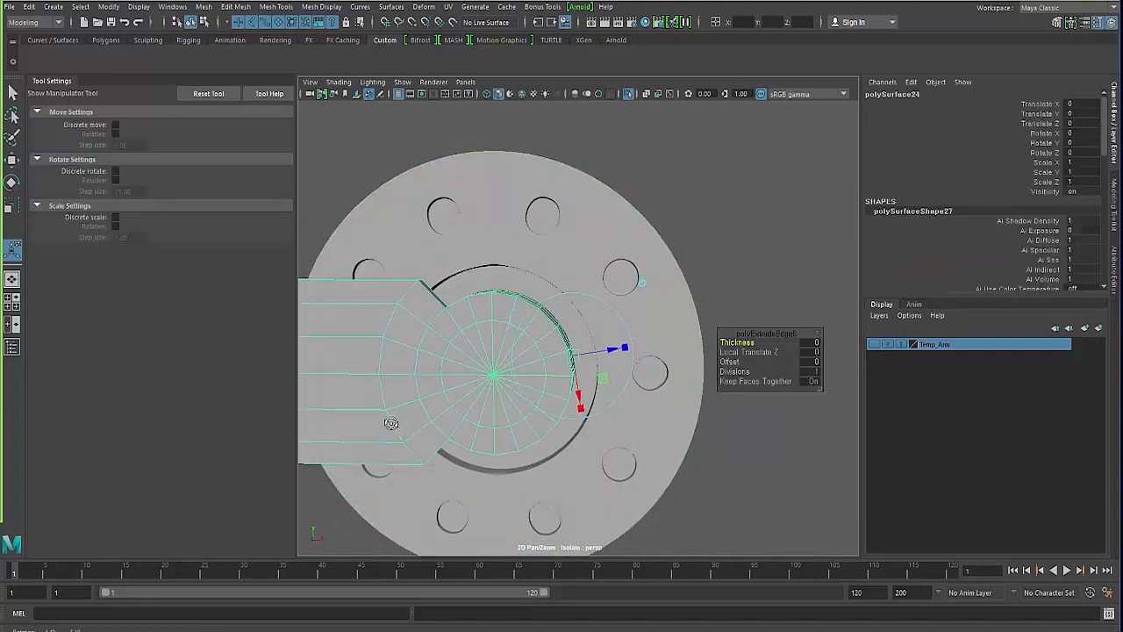
pyautogui.keyDown('alt'); pyautogui.moveTo(392, 426); pyautogui.dragTo(351, 448); pyautogui.keyUp('alt')
pyautogui.keyDown('alt'); pyautogui.moveTo(351, 447); pyautogui.dragTo(576, 454, button='right'); pyautogui.keyUp('alt')
pyautogui.keyDown('alt'); pyautogui.moveTo(575, 455); pyautogui.dragTo(555, 441); pyautogui.keyUp('alt')
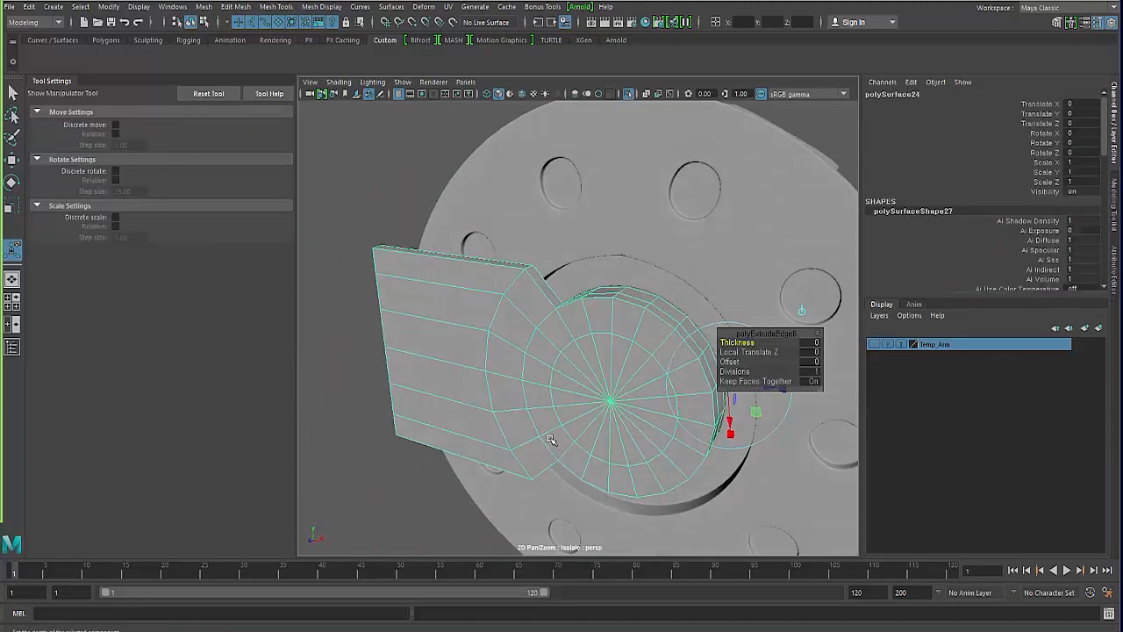
pyautogui.hotkey('alt', 'h')
pyautogui.hotkey('ctrl', 'z')
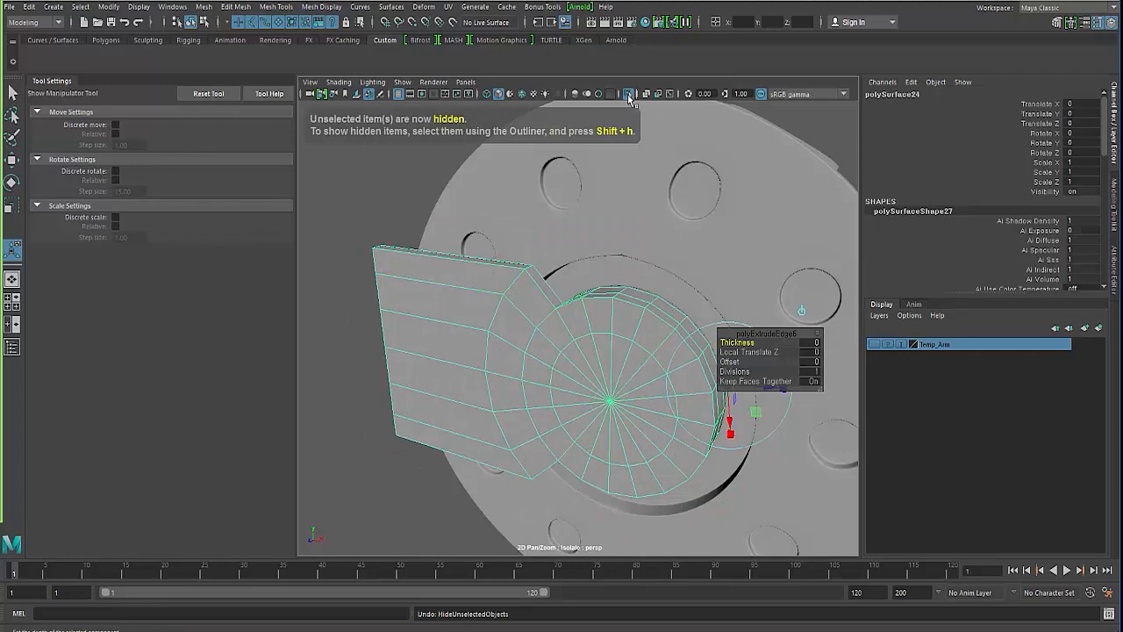
pyautogui.click(628, 94)
pyautogui.keyDown('alt'); pyautogui.moveTo(523, 324); pyautogui.dragTo(491, 359); pyautogui.keyUp('alt')
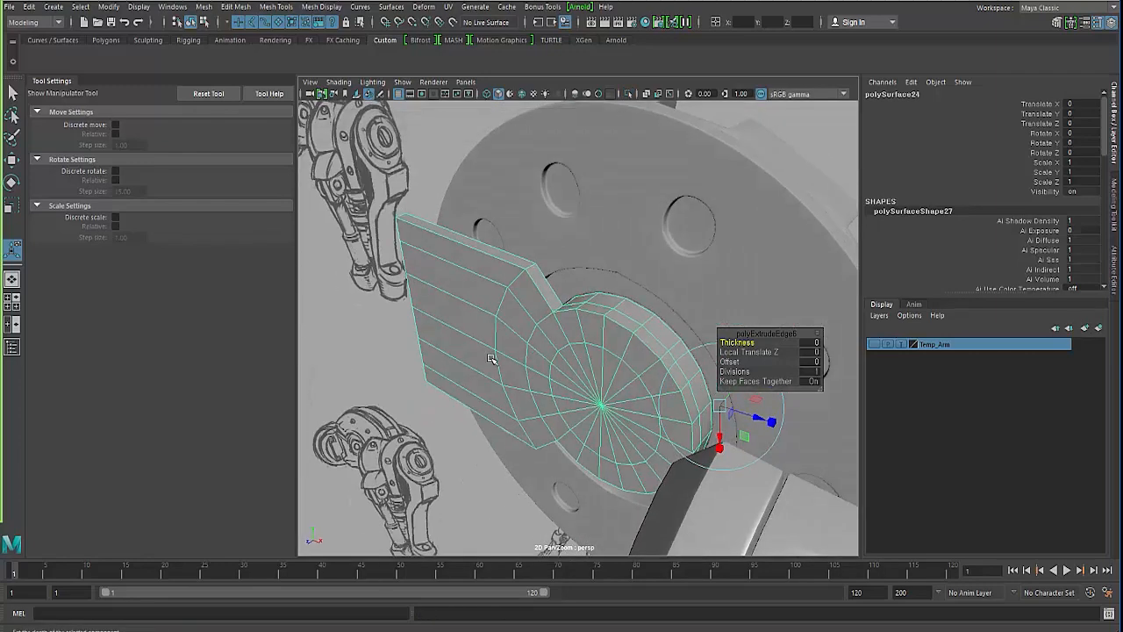
pyautogui.click(629, 94)
pyautogui.keyDown('alt'); pyautogui.moveTo(471, 453); pyautogui.dragTo(457, 459); pyautogui.keyUp('alt')
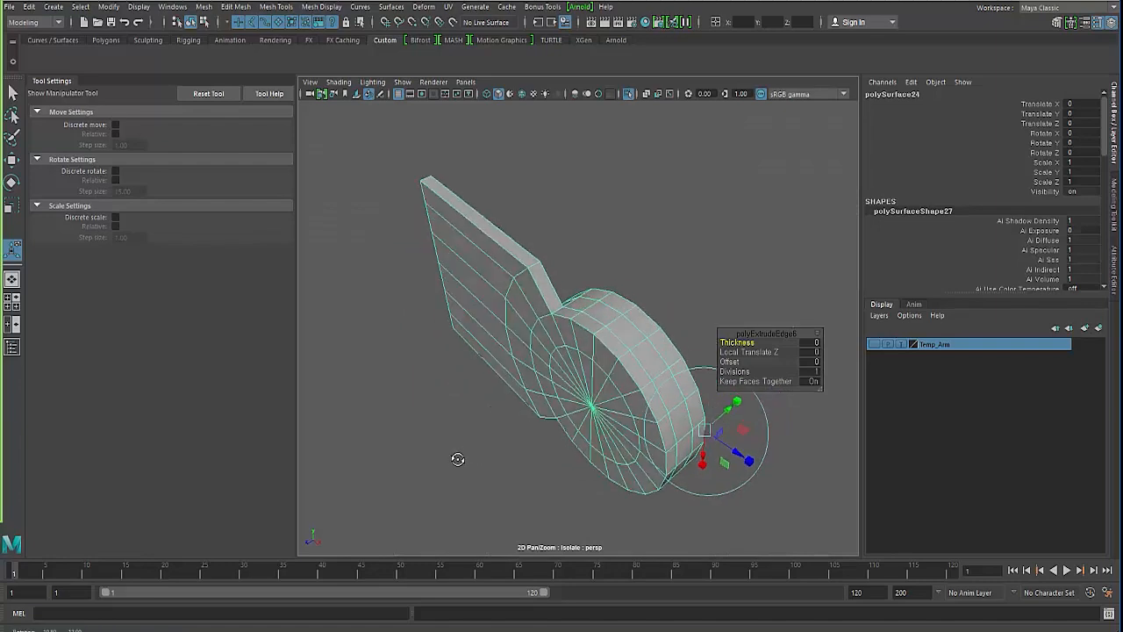
# Step: Switch the arm plate to edge components and select the front outline edges around the plate and its round end
pyautogui.keyDown('alt'); pyautogui.moveTo(456, 459); pyautogui.dragTo(518, 407, button='right'); pyautogui.keyUp('alt')
pyautogui.moveTo(534, 303); pyautogui.dragTo(534, 270, button='right')
pyautogui.press('q')
pyautogui.keyDown('alt'); pyautogui.moveTo(505, 325); pyautogui.dragTo(503, 336); pyautogui.keyUp('alt')
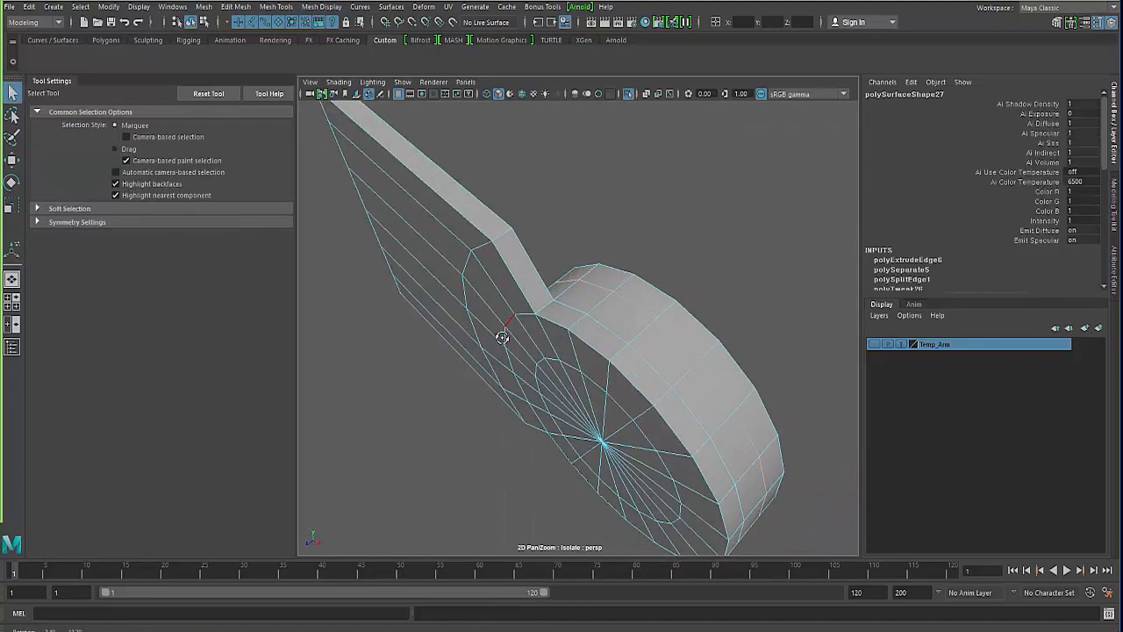
pyautogui.click(469, 422)
pyautogui.keyDown('alt'); pyautogui.moveTo(468, 422); pyautogui.dragTo(560, 347); pyautogui.keyUp('alt')
pyautogui.moveTo(564, 302); pyautogui.dragTo(567, 268, button='right')
pyautogui.keyDown('alt'); pyautogui.moveTo(565, 272); pyautogui.dragTo(561, 310); pyautogui.keyUp('alt')
pyautogui.doubleClick(560, 303)
pyautogui.keyDown('alt'); pyautogui.moveTo(562, 402); pyautogui.dragTo(540, 336, button='middle'); pyautogui.keyUp('alt')
pyautogui.keyDown('alt'); pyautogui.moveTo(541, 336); pyautogui.dragTo(535, 205); pyautogui.keyUp('alt')
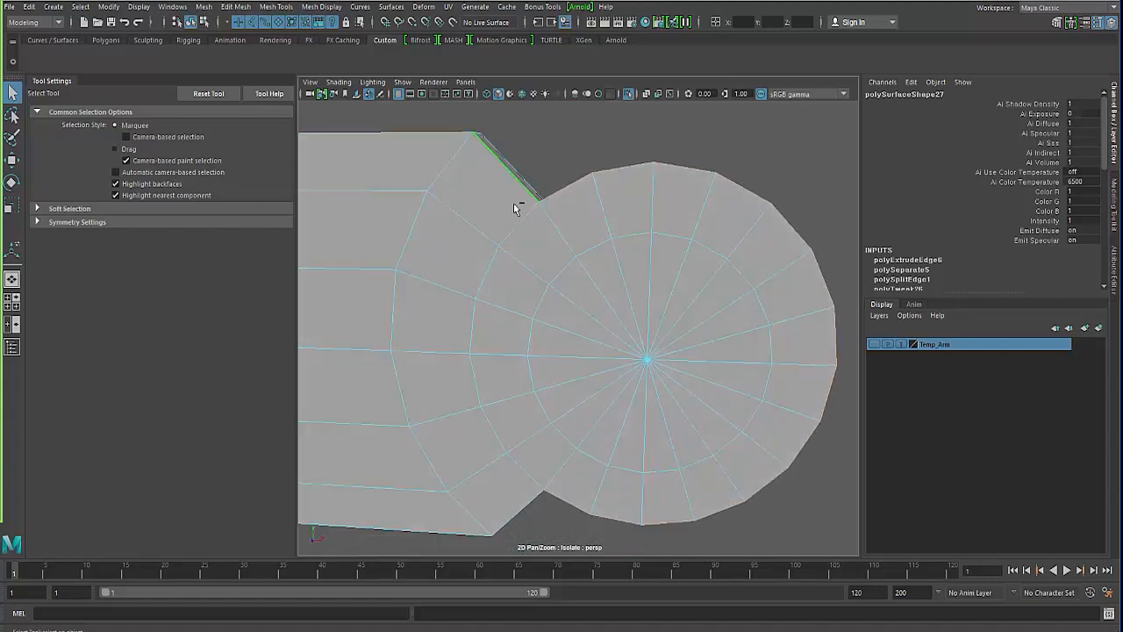
# Step: Complete the edge selection along the plate's straight sides and the short thickness edges at its corners and notch
pyautogui.scroll(-3, 513, 203)
pyautogui.keyDown('alt'); pyautogui.moveTo(478, 343); pyautogui.dragTo(514, 417); pyautogui.keyUp('alt')
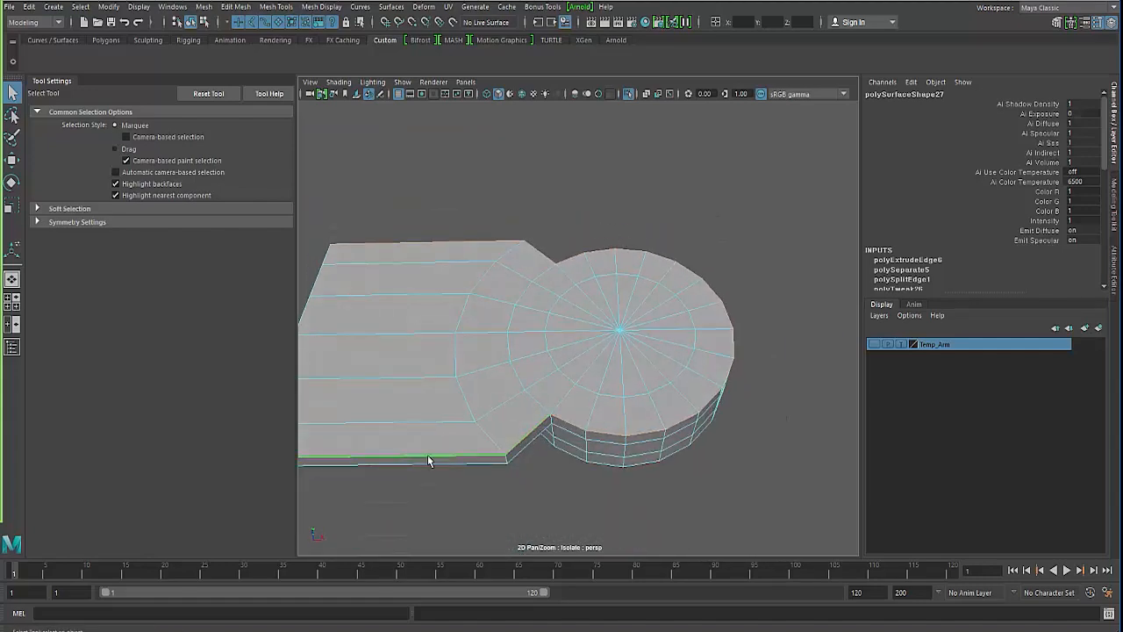
pyautogui.keyDown('alt'); pyautogui.moveTo(428, 460); pyautogui.dragTo(557, 359); pyautogui.keyUp('alt')
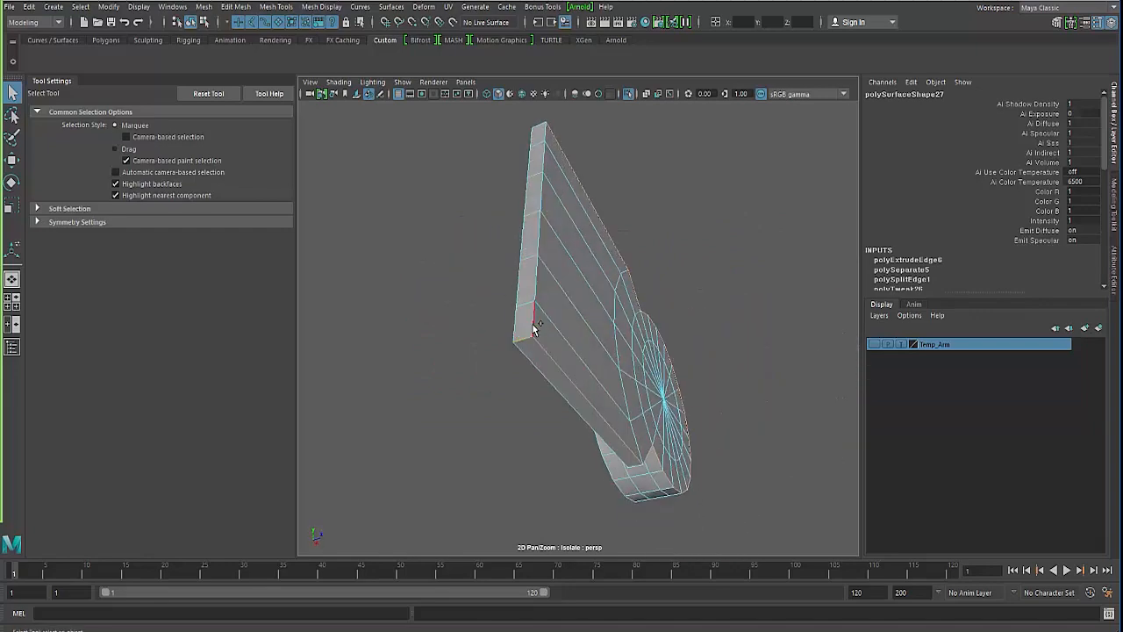
pyautogui.keyDown('alt'); pyautogui.moveTo(457, 328); pyautogui.dragTo(492, 366); pyautogui.keyUp('alt')
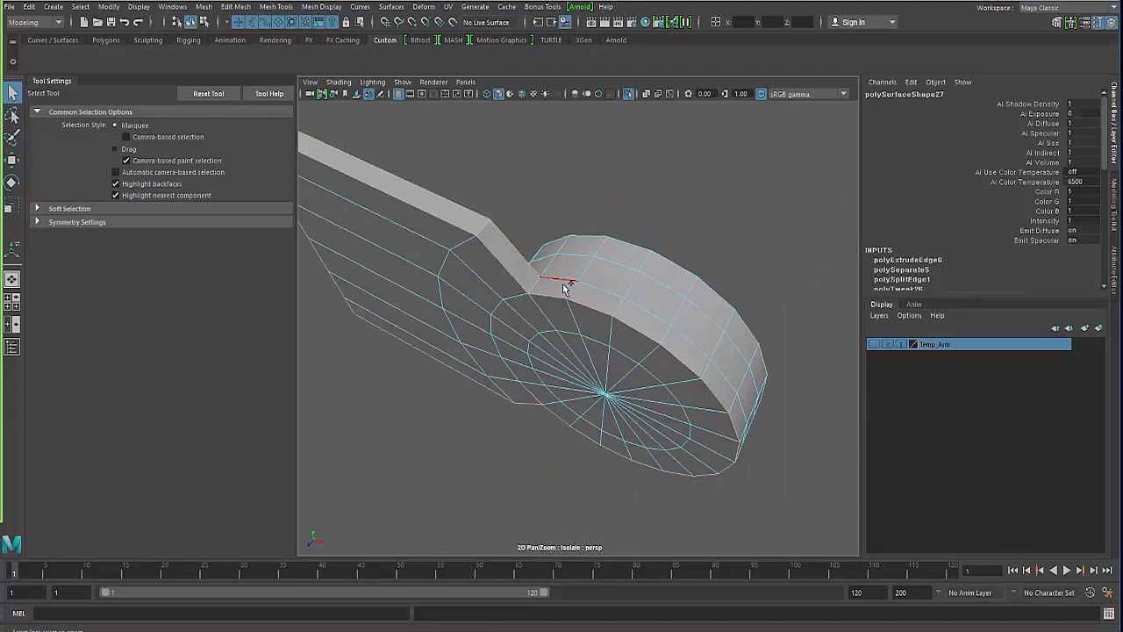
pyautogui.keyDown('alt'); pyautogui.moveTo(537, 291); pyautogui.dragTo(518, 263); pyautogui.keyUp('alt')
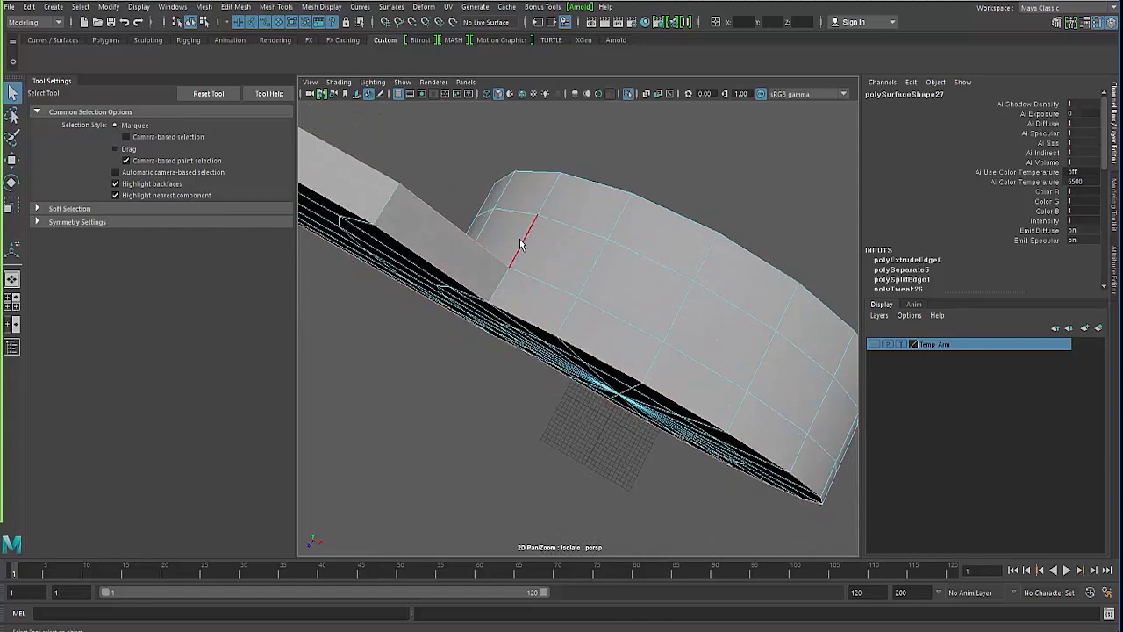
pyautogui.moveTo(471, 354)
pyautogui.keyDown('alt'); pyautogui.mouseDown()
pyautogui.moveTo(471, 325)
pyautogui.moveTo(439, 293)
pyautogui.moveTo(480, 313)
pyautogui.moveTo(471, 381)
pyautogui.moveTo(484, 357)
pyautogui.mouseUp(); pyautogui.keyUp('alt')
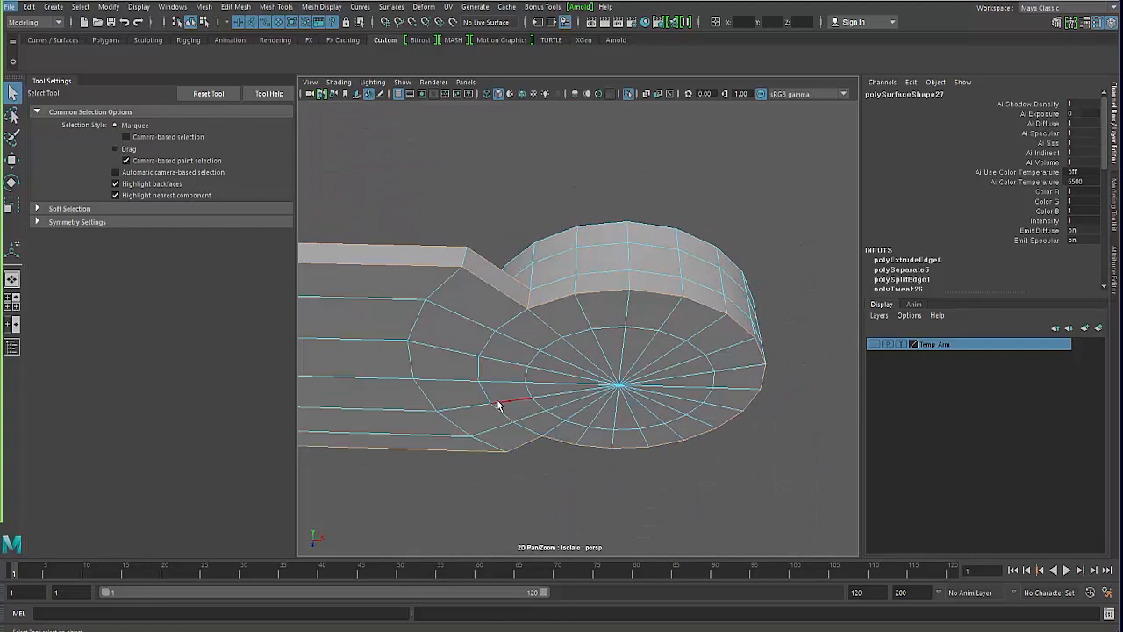
pyautogui.moveTo(498, 406)
pyautogui.keyDown('alt'); pyautogui.mouseDown()
pyautogui.moveTo(524, 321)
pyautogui.moveTo(518, 377)
pyautogui.moveTo(528, 325)
pyautogui.moveTo(501, 404)
pyautogui.moveTo(518, 406)
pyautogui.mouseUp(); pyautogui.keyUp('alt')
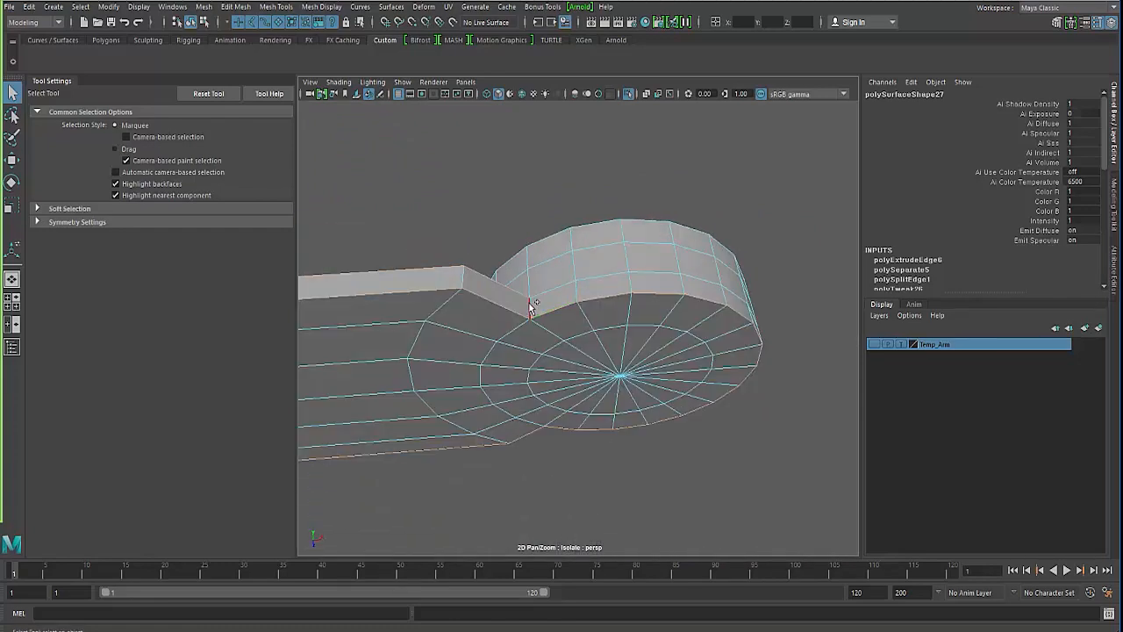
pyautogui.keyDown('alt'); pyautogui.moveTo(530, 307); pyautogui.dragTo(551, 468); pyautogui.keyUp('alt')
pyautogui.scroll(3, 529, 299)
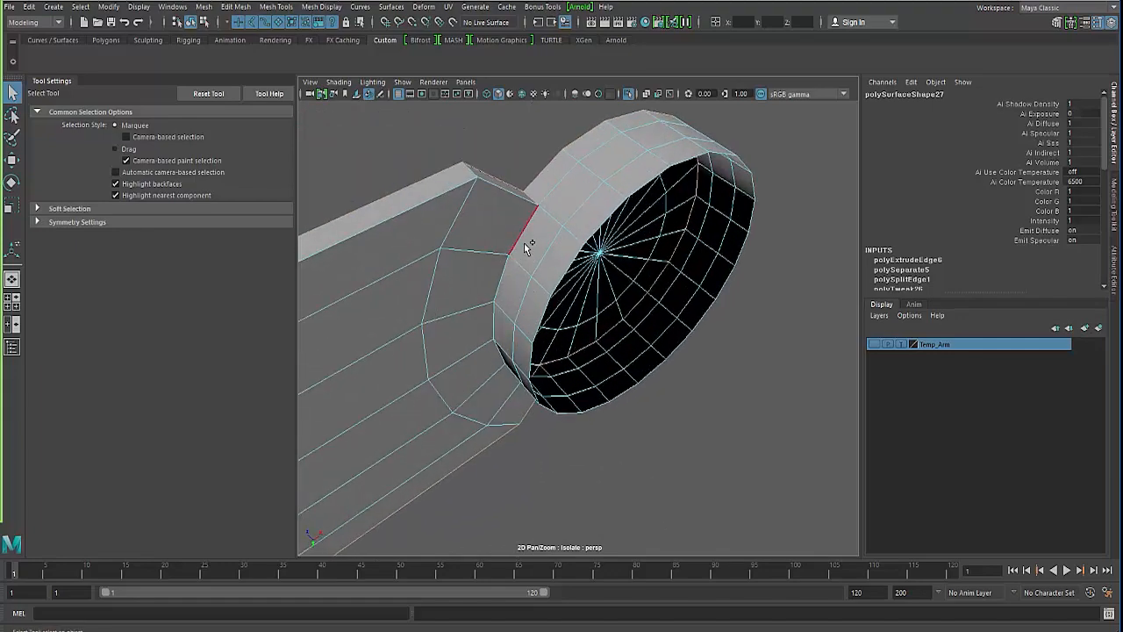
pyautogui.keyDown('alt'); pyautogui.moveTo(519, 273); pyautogui.dragTo(562, 276); pyautogui.keyUp('alt')
# Step: Bevel the selected outline and corner edges with a Fraction of 0.2
pyautogui.keyDown('shift'); pyautogui.rightClick(562, 275); pyautogui.keyUp('shift')
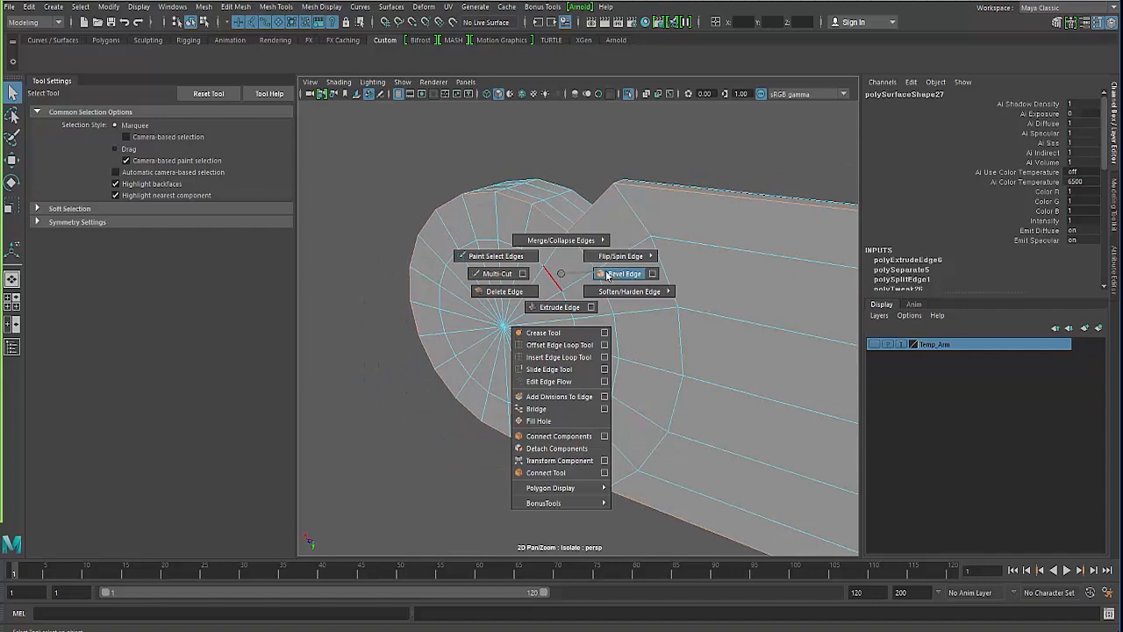
pyautogui.click(607, 274)
pyautogui.keyDown('alt'); pyautogui.moveTo(607, 274); pyautogui.dragTo(612, 383); pyautogui.keyUp('alt')
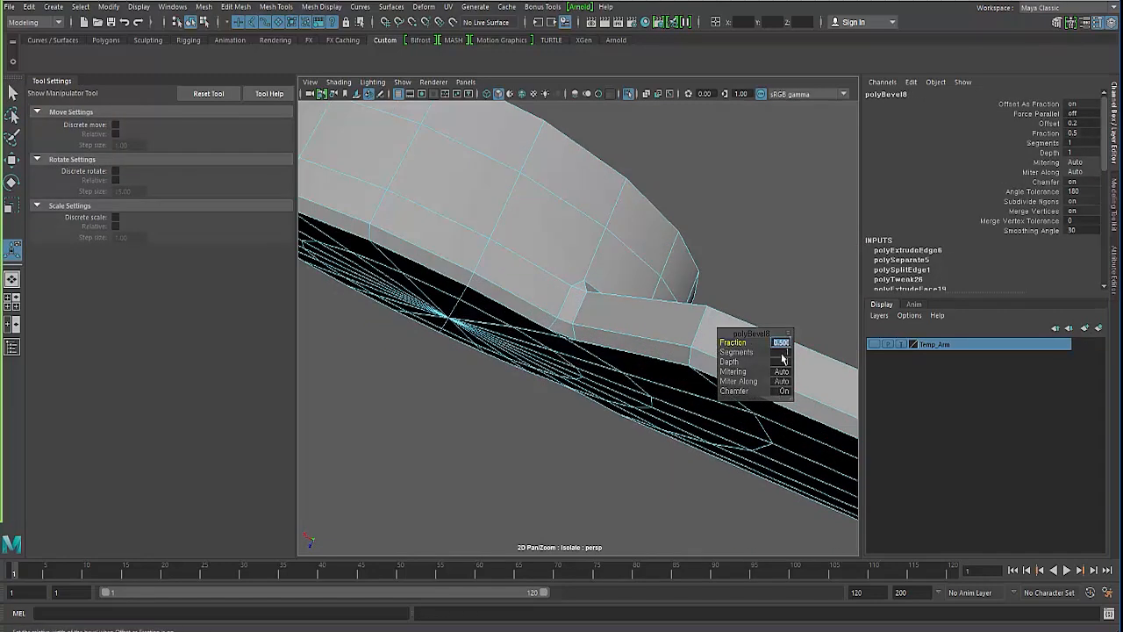
pyautogui.write('0.1')
pyautogui.press('Return')
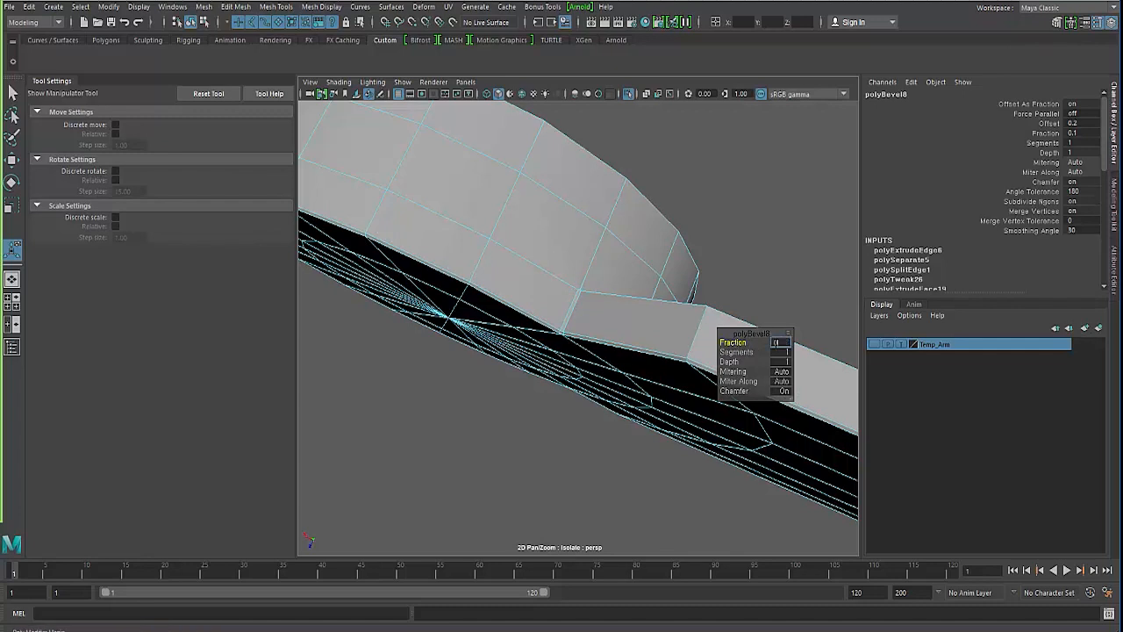
pyautogui.press('Return')
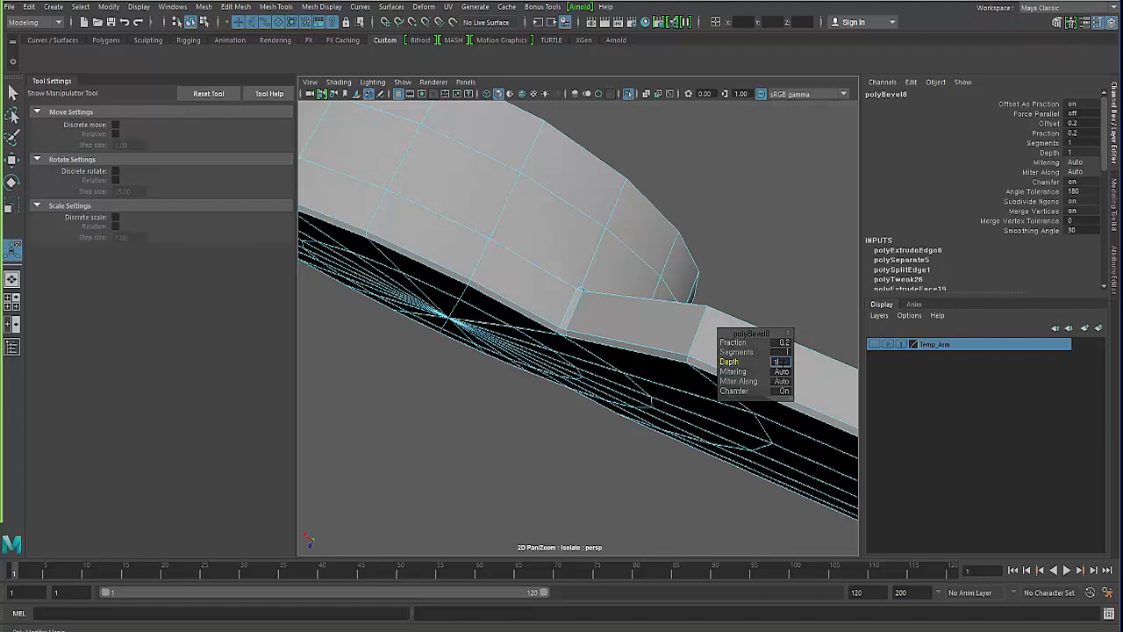
pyautogui.press('Return')
pyautogui.press('Return')
# Step: Cut a diagonal edge with Multi-Cut from the beveled notch corner across the thick rim of the round end
pyautogui.click(452, 426)
pyautogui.keyDown('alt'); pyautogui.moveTo(451, 426); pyautogui.dragTo(501, 451); pyautogui.keyUp('alt')
pyautogui.keyDown('alt'); pyautogui.moveTo(501, 451); pyautogui.dragTo(554, 482, button='right'); pyautogui.keyUp('alt')
pyautogui.keyDown('alt'); pyautogui.moveTo(554, 481); pyautogui.dragTo(614, 338); pyautogui.keyUp('alt')
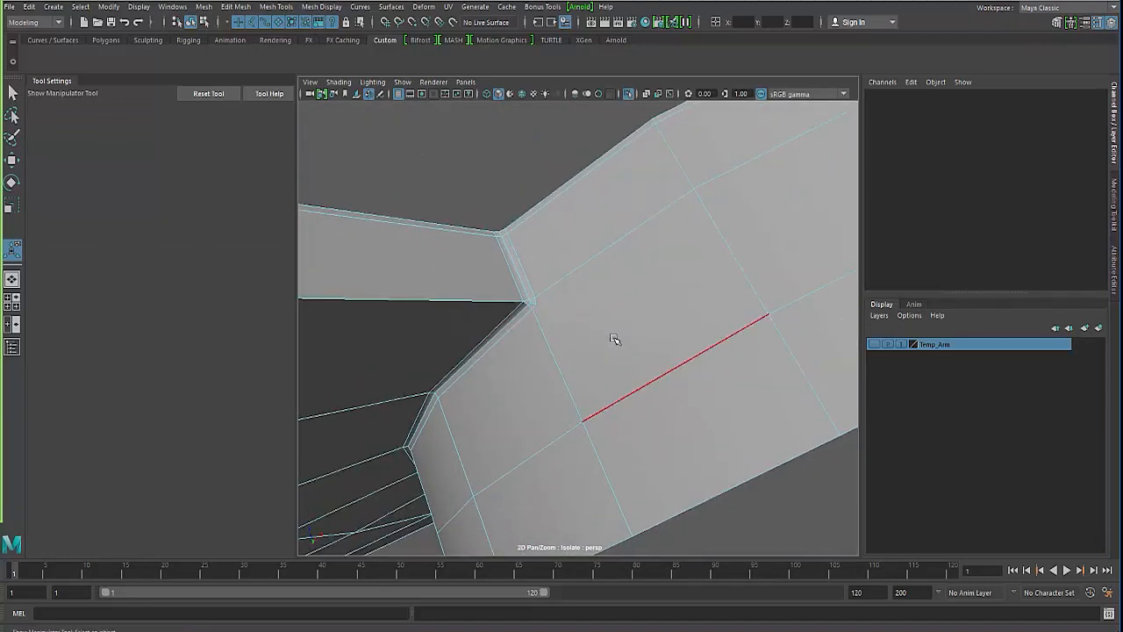
pyautogui.keyDown('shift'); pyautogui.moveTo(614, 339); pyautogui.dragTo(544, 335, button='right'); pyautogui.keyUp('shift')
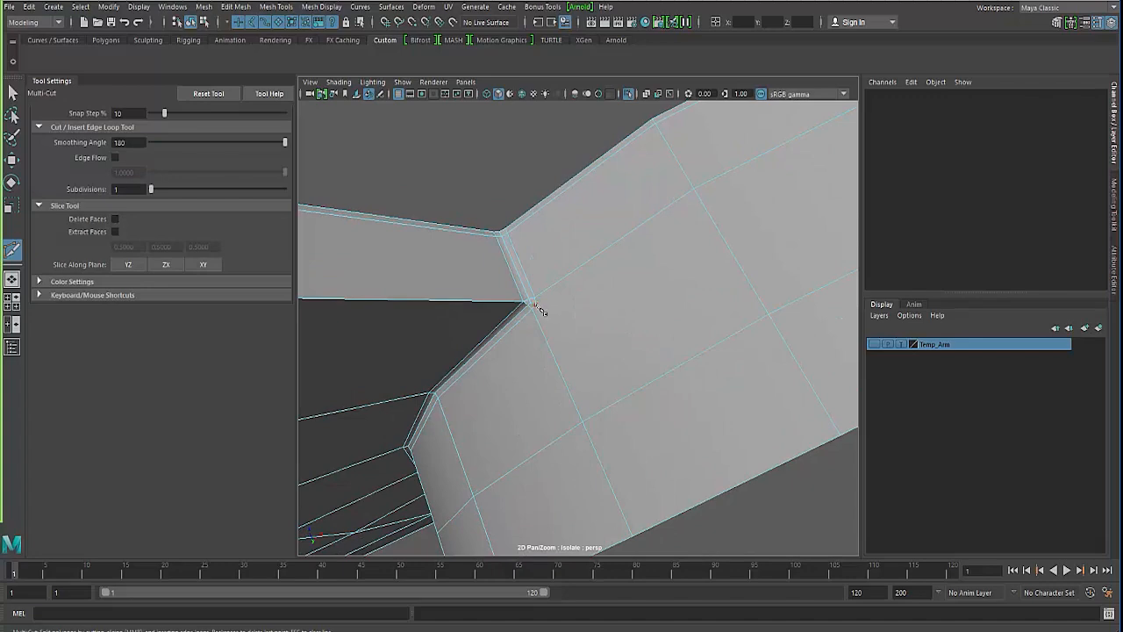
pyautogui.click(532, 305)
pyautogui.click(766, 315)
pyautogui.press('Return')
# Step: Cut two edges on the flat face from the vertices beside the notch corner to the adjacent ring vertices
pyautogui.keyDown('alt'); pyautogui.moveTo(458, 426); pyautogui.dragTo(701, 446); pyautogui.keyUp('alt')
pyautogui.scroll(2, 632, 383)
pyautogui.click(622, 421)
pyautogui.scroll(2, 630, 294)
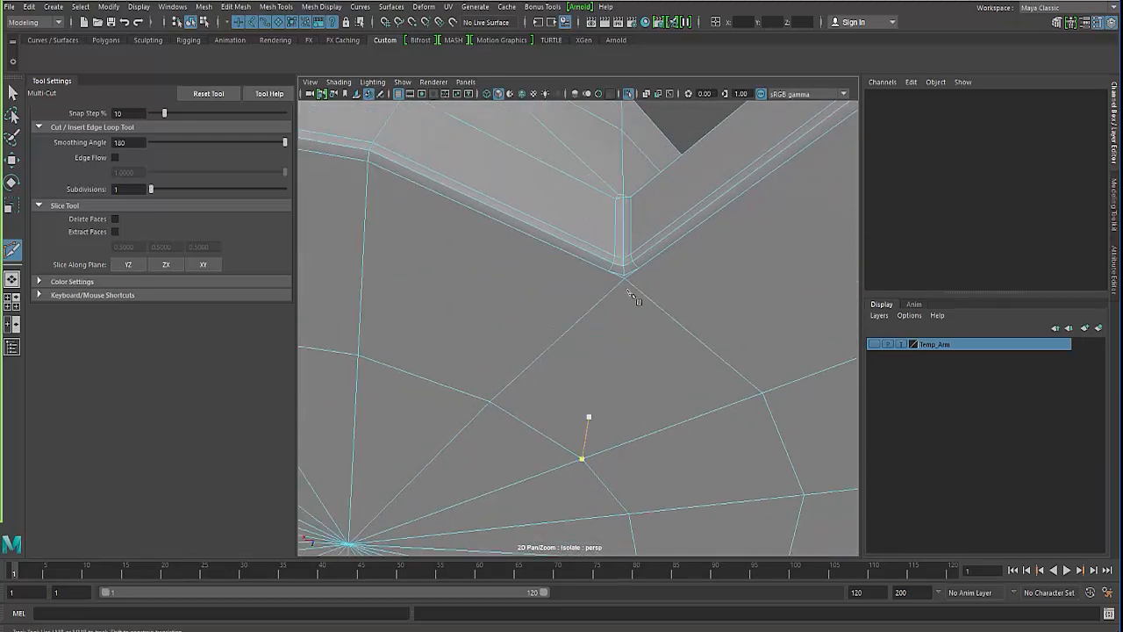
pyautogui.keyDown('alt'); pyautogui.moveTo(614, 306); pyautogui.dragTo(576, 271); pyautogui.keyUp('alt')
pyautogui.click(575, 251)
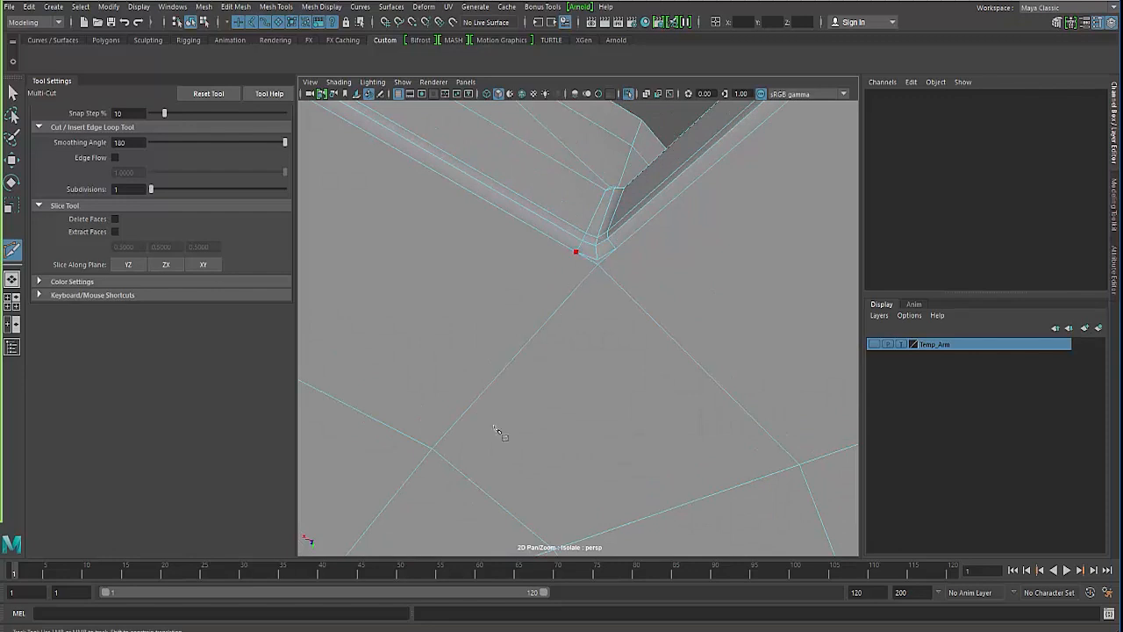
pyautogui.click(433, 448)
pyautogui.press('Return')
pyautogui.click(799, 465)
pyautogui.press('Return')
pyautogui.press('q')
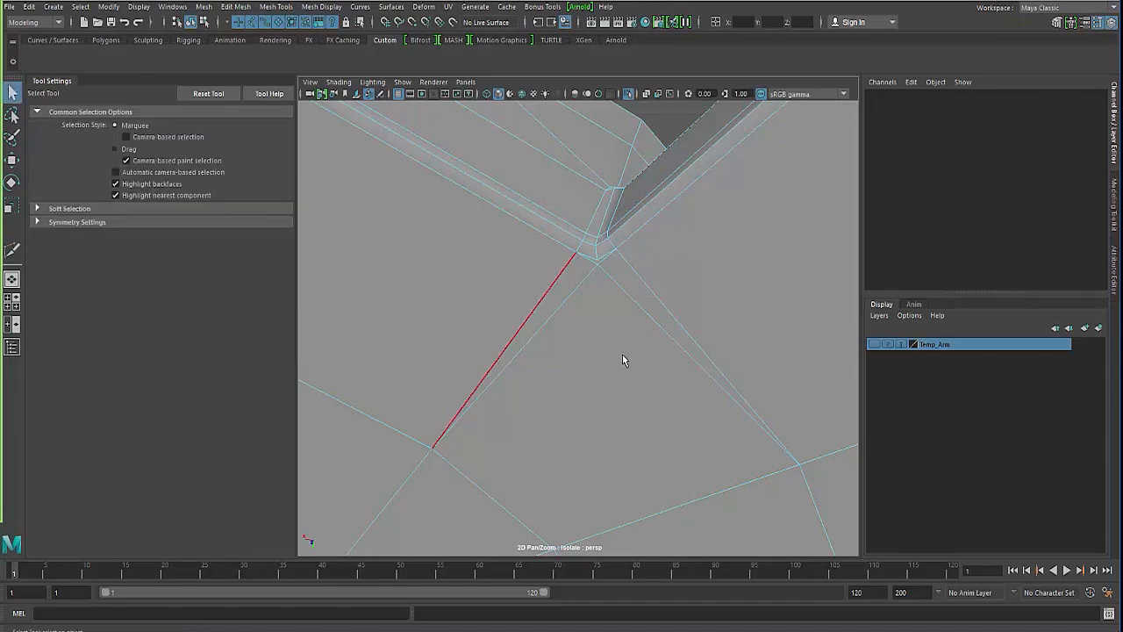
# Step: Delete the two redundant edges running from the notch's corner point to those ring vertices
pyautogui.click(546, 307)
pyautogui.hotkey('ctrl', 'z')
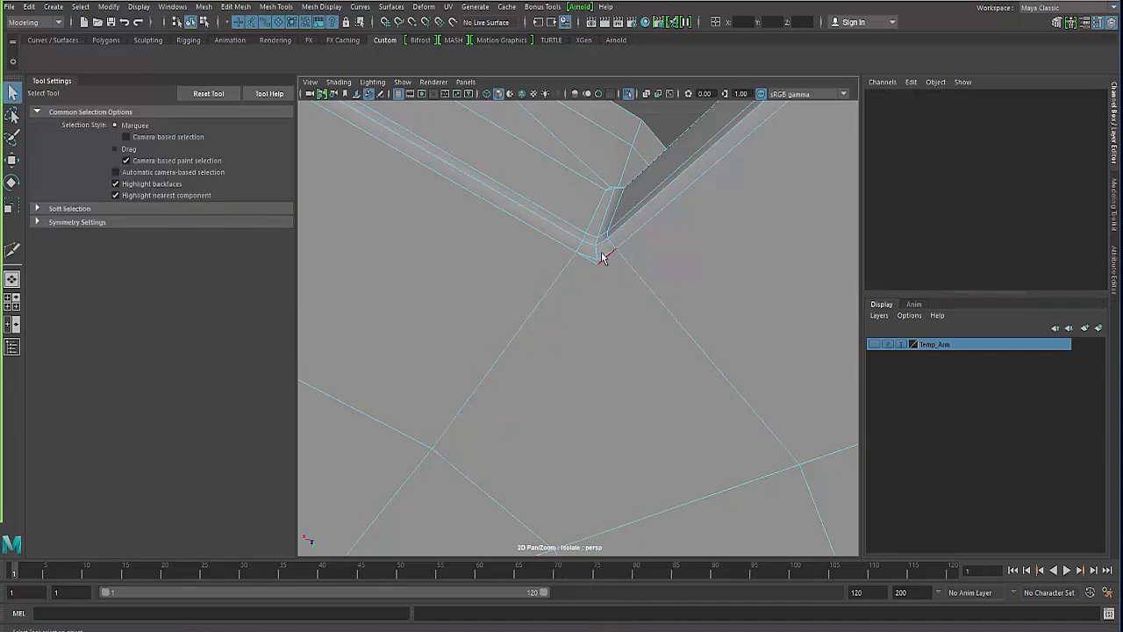
pyautogui.scroll(-2, 469, 378)
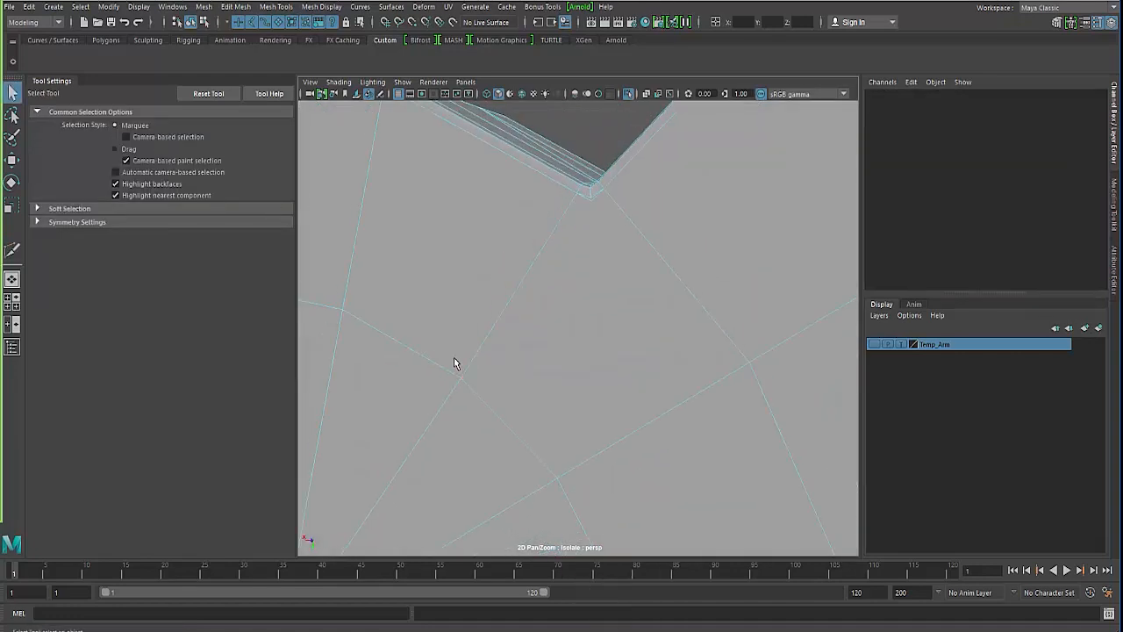
# Step: Cut an edge across the flat face between the notch's corner point and the middle ring vertex below it
pyautogui.keyDown('shift'); pyautogui.moveTo(569, 337); pyautogui.dragTo(497, 344, button='right'); pyautogui.keyUp('shift')
pyautogui.click(556, 477)
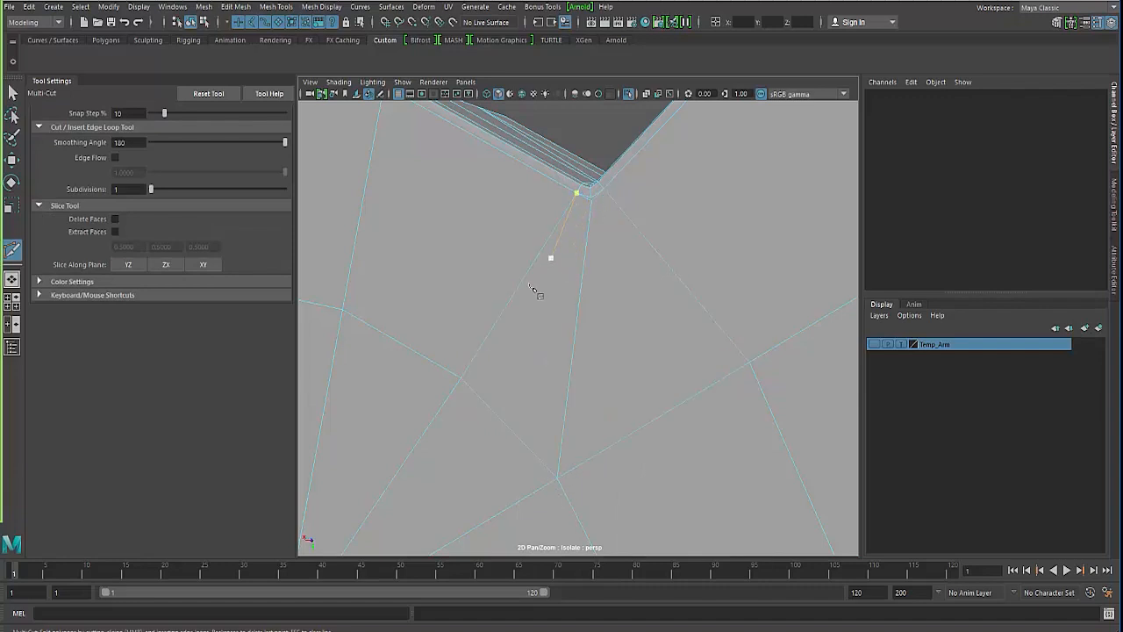
pyautogui.keyDown('alt'); pyautogui.moveTo(533, 290); pyautogui.dragTo(622, 426); pyautogui.keyUp('alt')
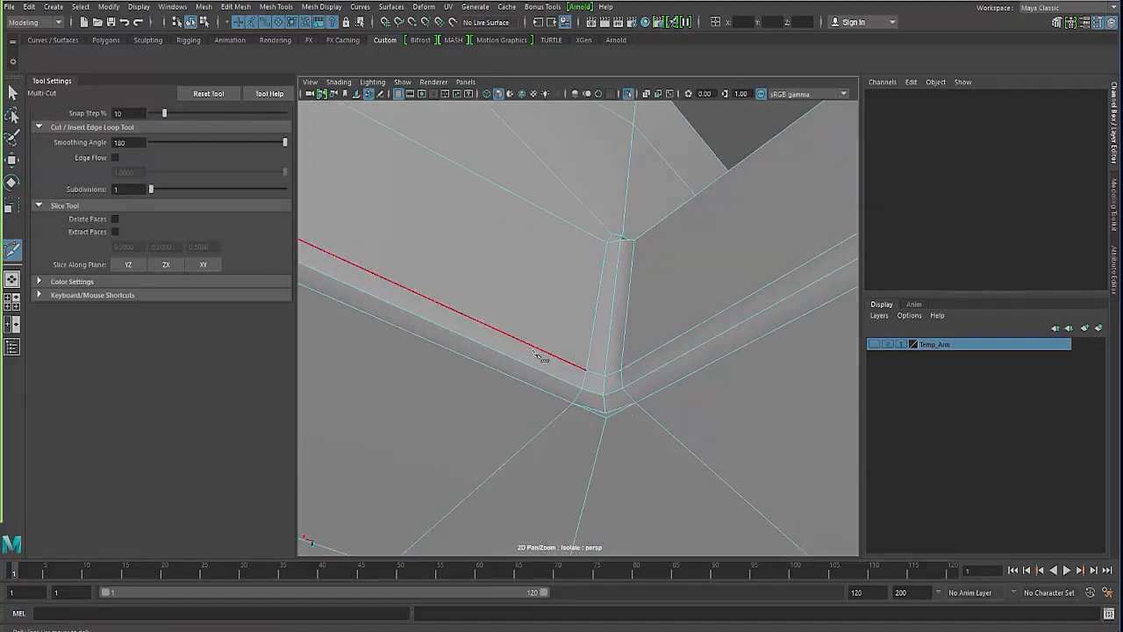
pyautogui.keyDown('alt'); pyautogui.moveTo(537, 354); pyautogui.dragTo(543, 387); pyautogui.keyUp('alt')
pyautogui.click(13, 93)
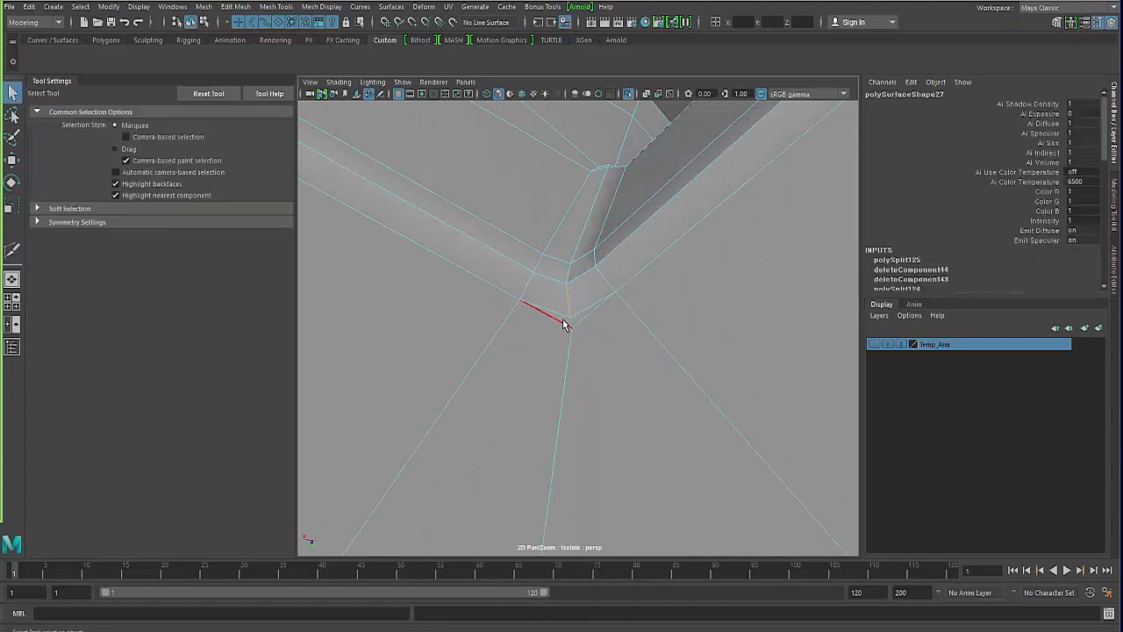
# Step: Delete the extra short edges at the notch corner and cut one edge joining its inner and outer points
pyautogui.click(564, 325)
pyautogui.press('Delete')
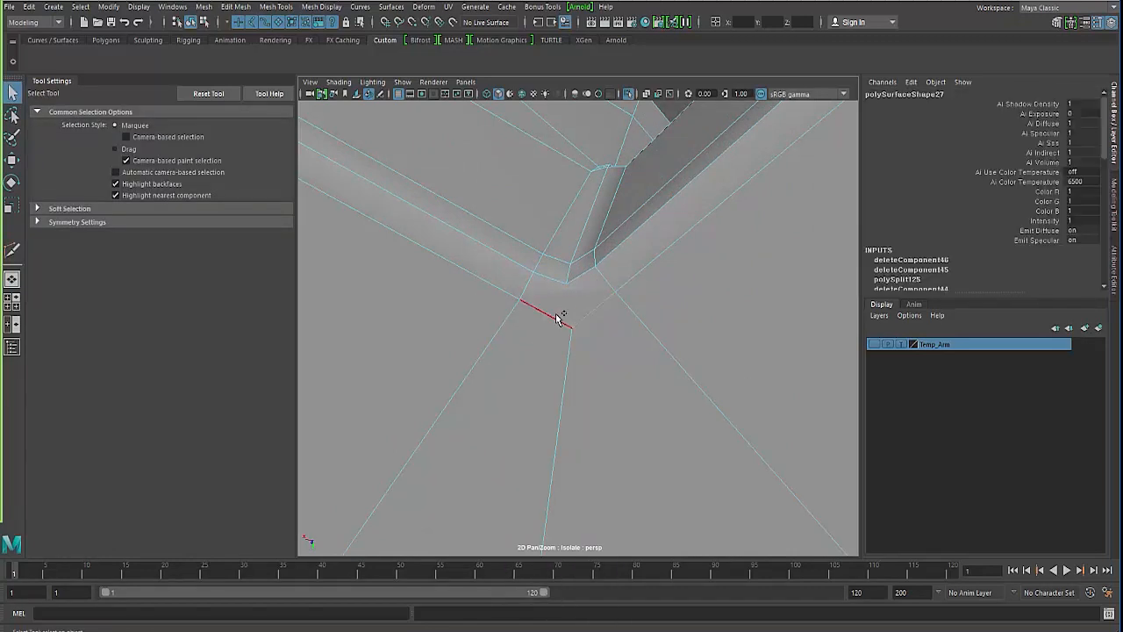
pyautogui.hotkey('ctrl', 'shift', 'x')
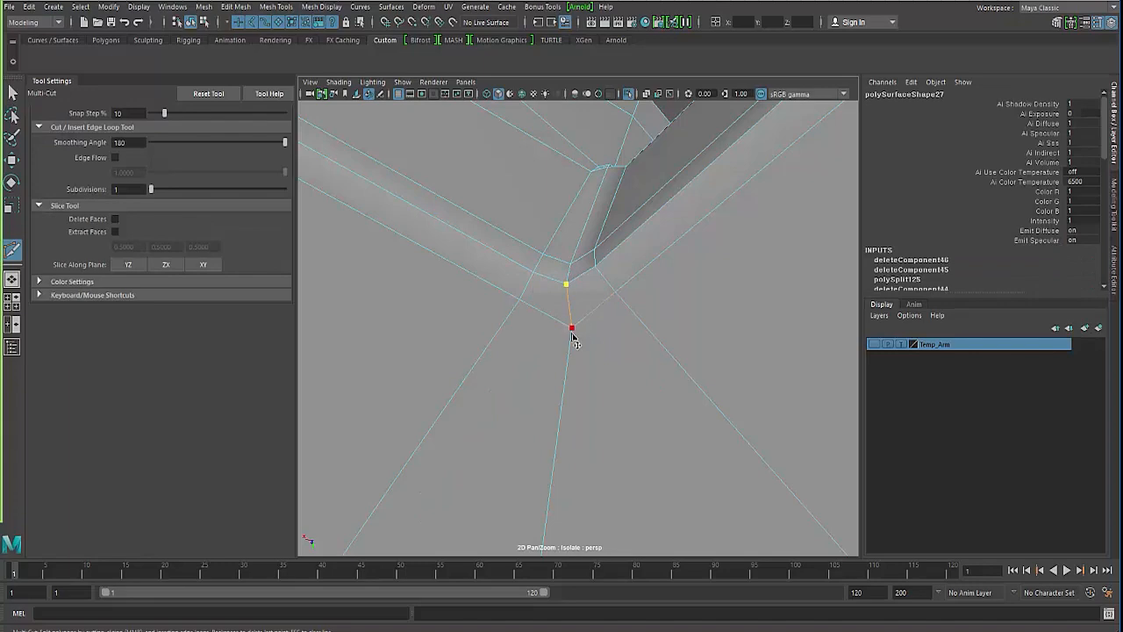
pyautogui.click(571, 331)
pyautogui.rightClick(576, 444)
pyautogui.keyDown('alt'); pyautogui.moveTo(465, 399); pyautogui.dragTo(383, 355, button='right'); pyautogui.keyUp('alt')
pyautogui.click(376, 350)
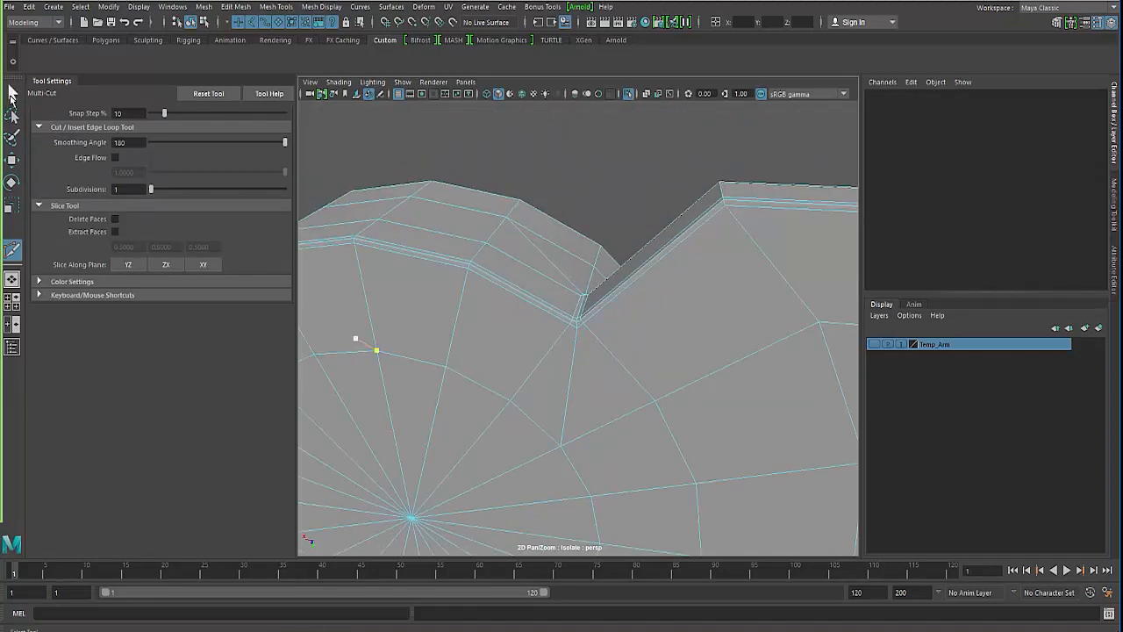
# Step: Preview the arm plate smoothed in object mode, examine the notch, and return to the unsmoothed display
pyautogui.click(11, 93)
pyautogui.keyDown('alt'); pyautogui.moveTo(533, 310); pyautogui.dragTo(528, 309); pyautogui.keyUp('alt')
pyautogui.press('F8')
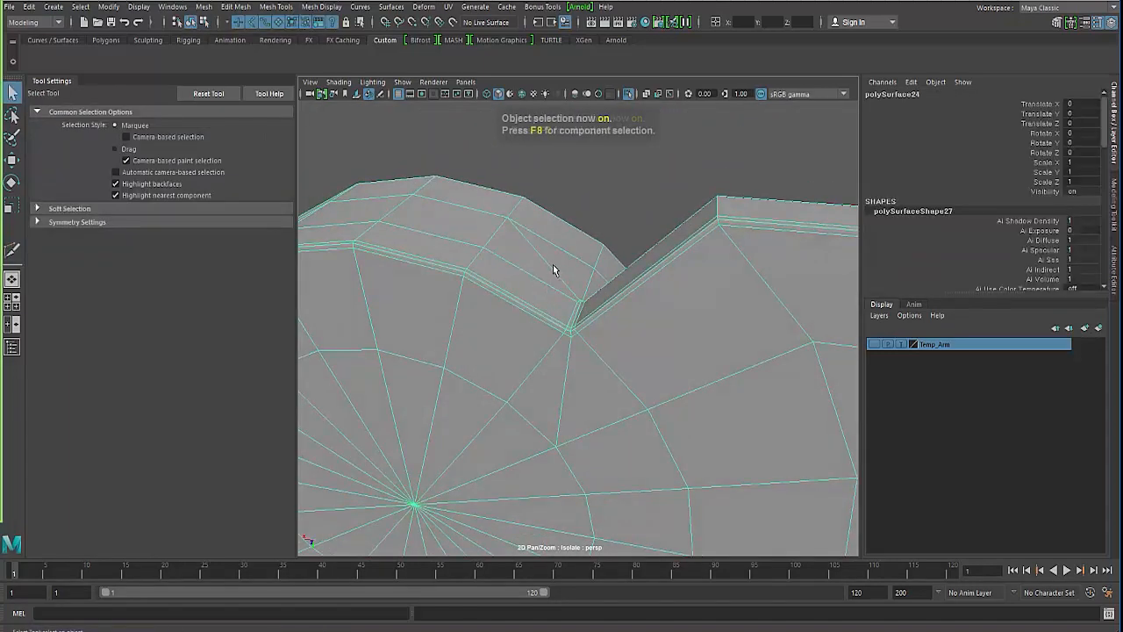
pyautogui.press('3')
pyautogui.click(604, 194)
pyautogui.keyDown('alt'); pyautogui.moveTo(585, 337); pyautogui.dragTo(479, 271); pyautogui.keyUp('alt')
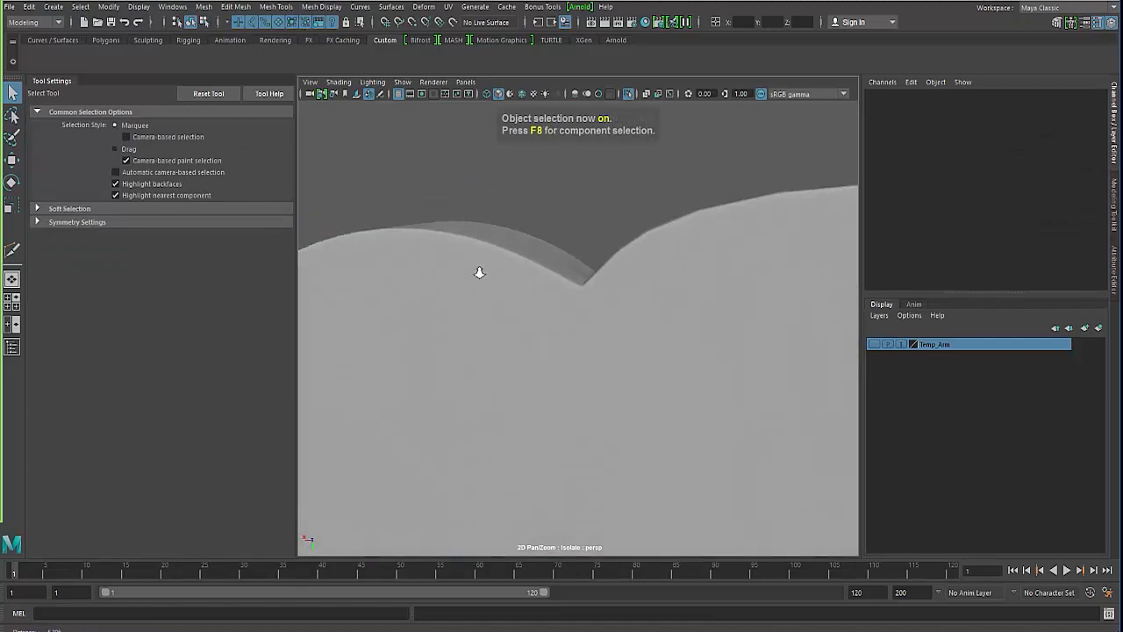
pyautogui.keyDown('alt'); pyautogui.moveTo(571, 326); pyautogui.dragTo(482, 312, button='right'); pyautogui.keyUp('alt')
pyautogui.click(573, 373)
pyautogui.keyDown('alt'); pyautogui.moveTo(573, 373); pyautogui.dragTo(687, 392); pyautogui.keyUp('alt')
pyautogui.press('1')
pyautogui.scroll(3, 672, 415)
pyautogui.scroll(2, 687, 391)
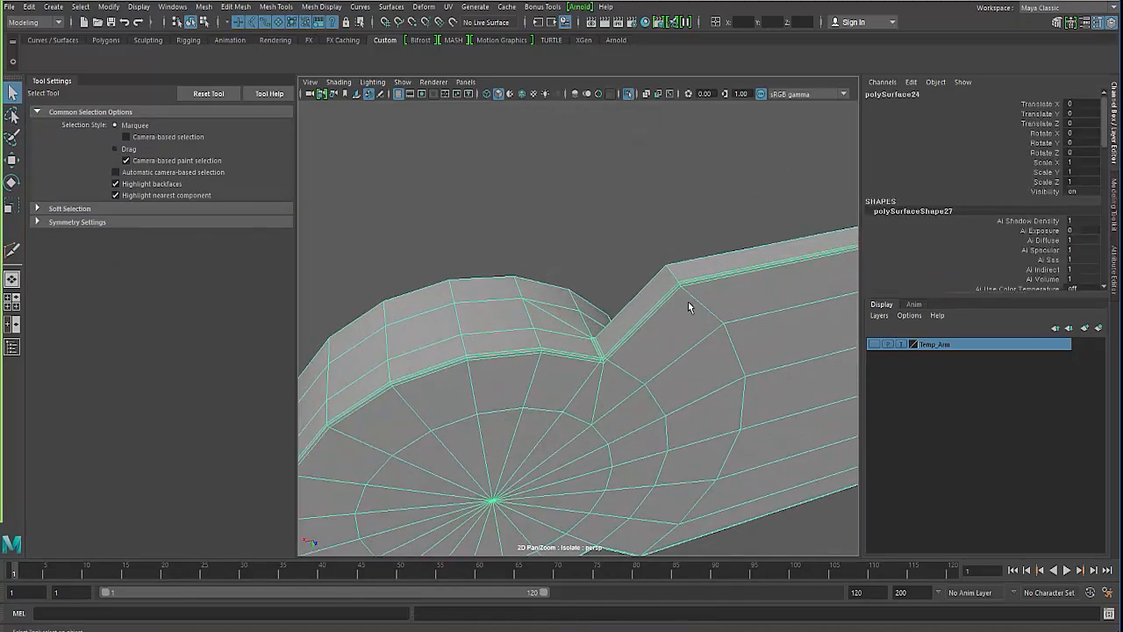
# Step: Bevel the edge line running from the shoulder corner across the arm plate with a Fraction of 0.05
pyautogui.moveTo(695, 302); pyautogui.dragTo(696, 270, button='right')
pyautogui.keyDown('alt'); pyautogui.moveTo(684, 407); pyautogui.dragTo(656, 380); pyautogui.keyUp('alt')
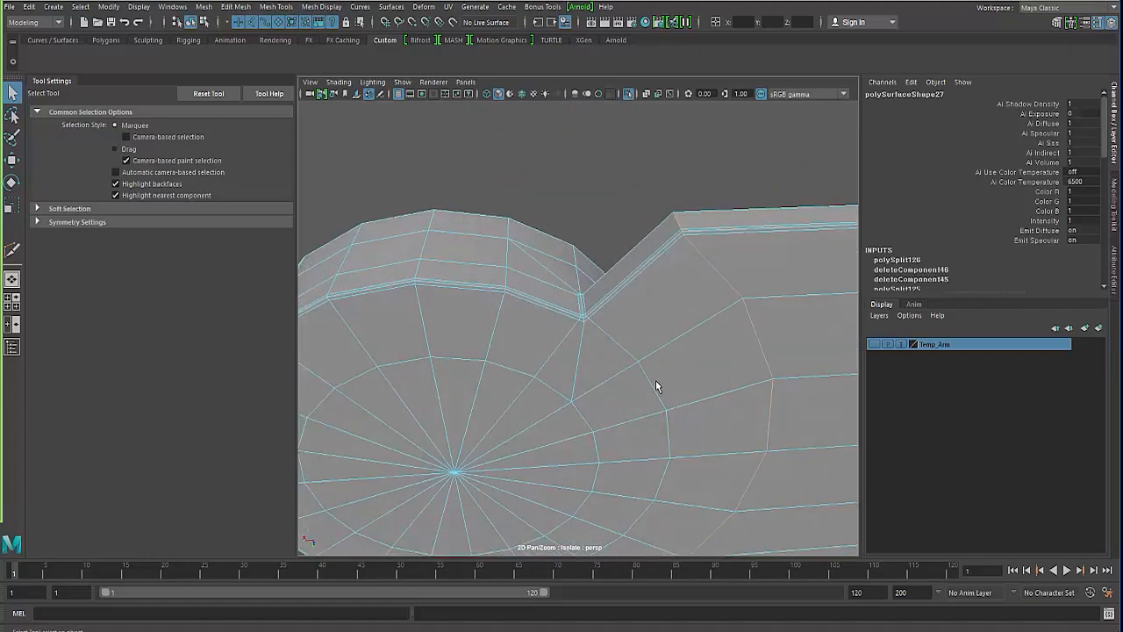
pyautogui.keyDown('alt'); pyautogui.moveTo(664, 306); pyautogui.dragTo(685, 382); pyautogui.keyUp('alt')
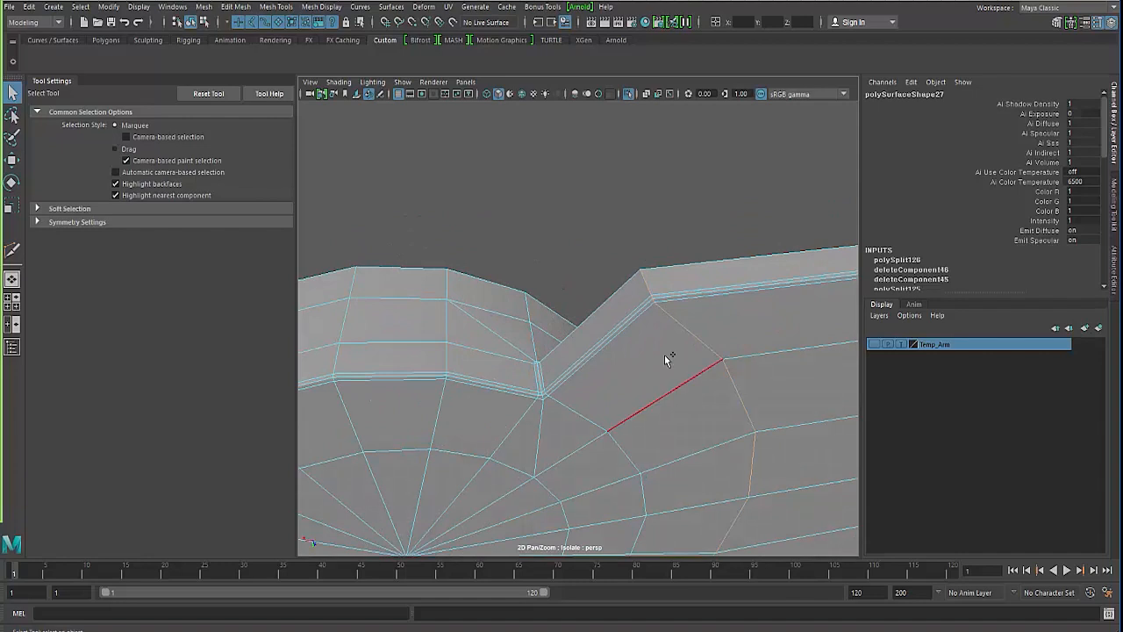
pyautogui.keyDown('shift'); pyautogui.moveTo(664, 355); pyautogui.dragTo(690, 355, button='right'); pyautogui.keyUp('shift')
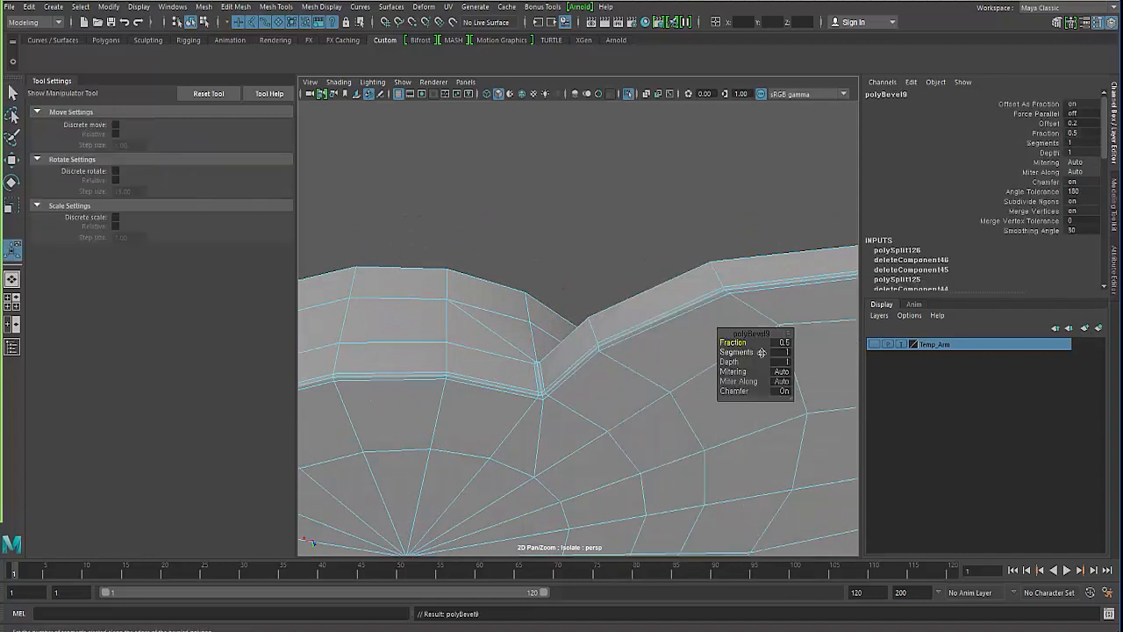
pyautogui.moveTo(743, 342); pyautogui.dragTo(742, 343)
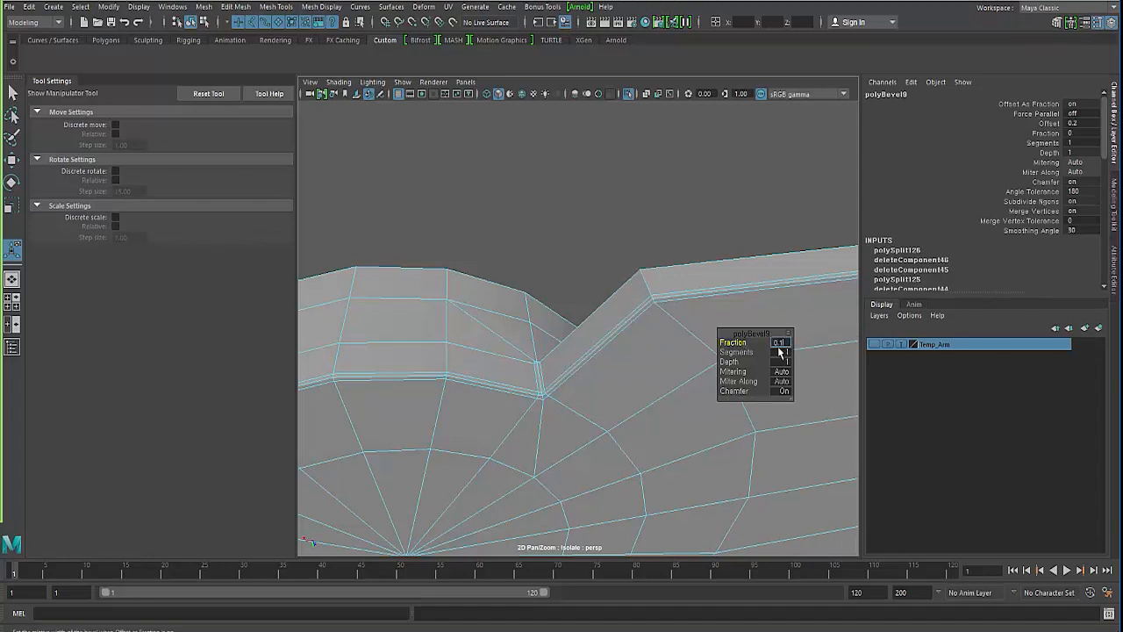
pyautogui.press('Return')
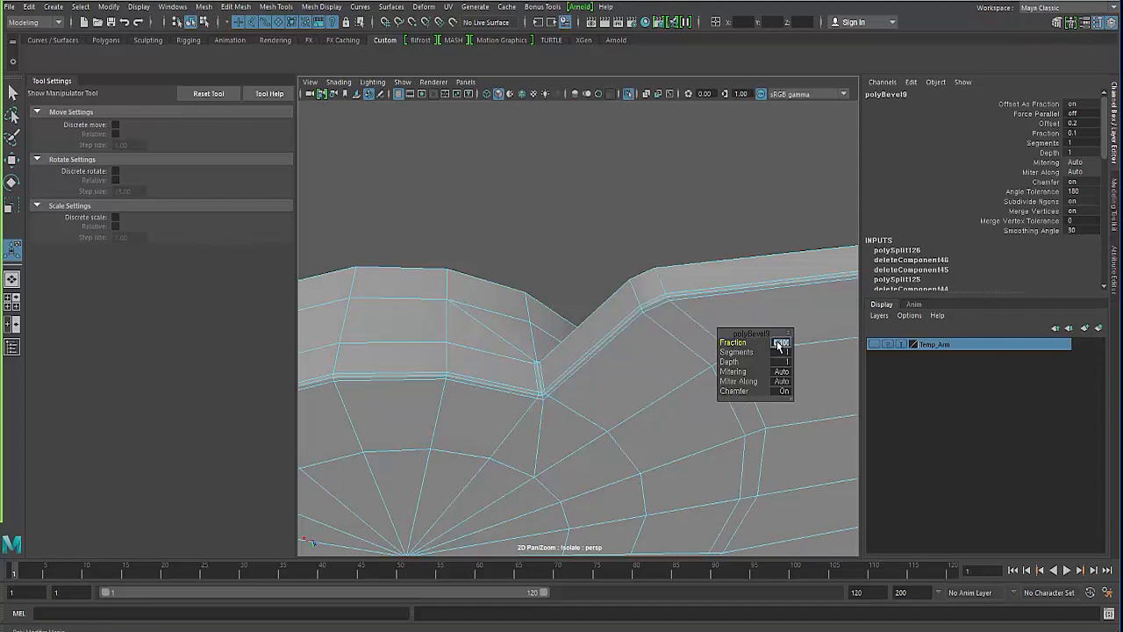
pyautogui.write('0.05')
pyautogui.press('Return')
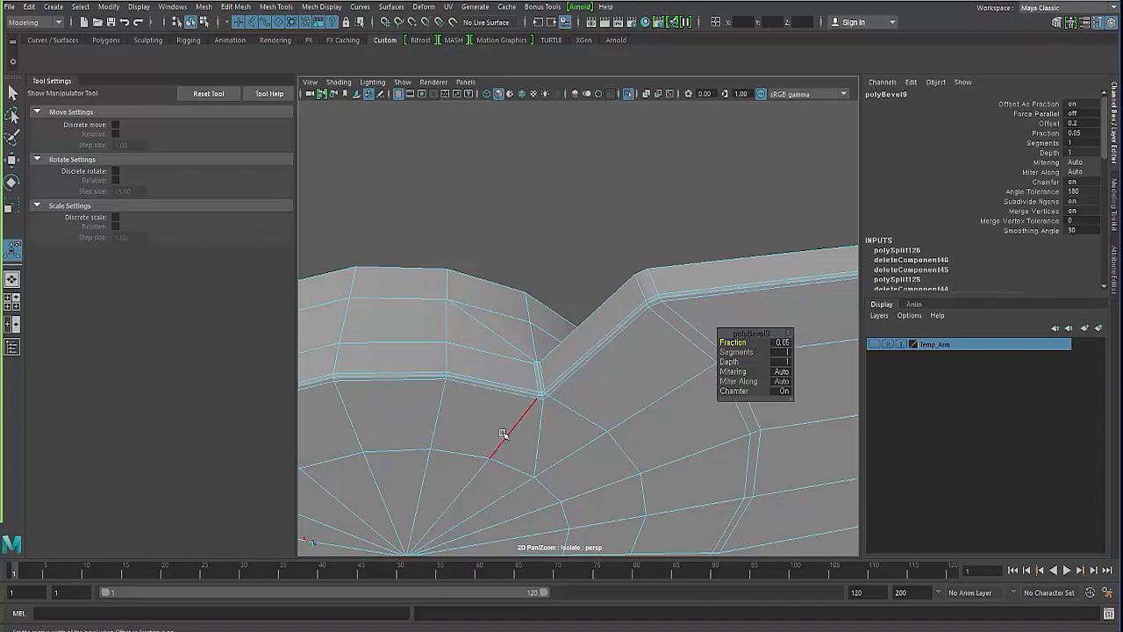
# Step: Set the Segments of the bevel running across the arm plate to 2
pyautogui.keyDown('alt'); pyautogui.moveTo(503, 433); pyautogui.dragTo(514, 411); pyautogui.keyUp('alt')
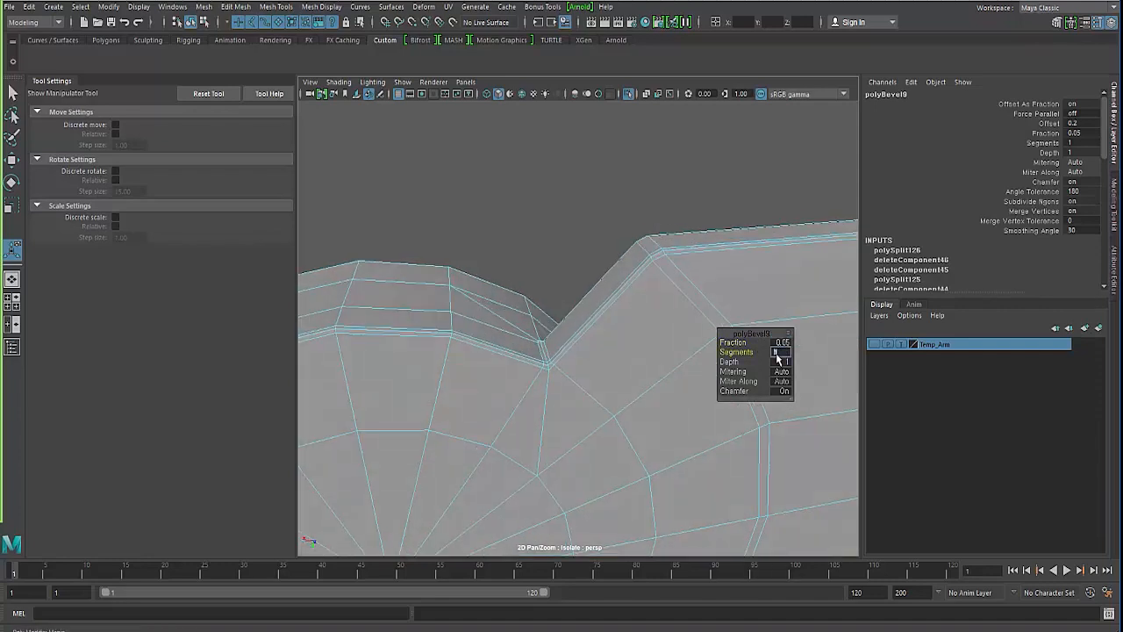
pyautogui.press('Return')
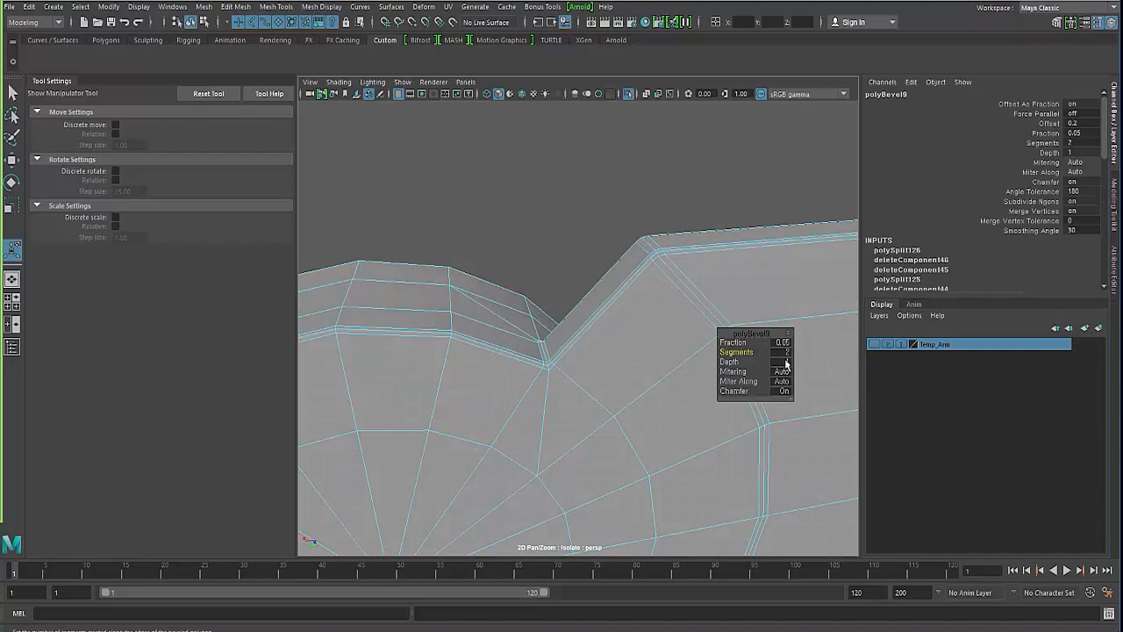
pyautogui.click(781, 362)
pyautogui.click(544, 245)
# Step: Preview the arm plate smoothed in object mode, examine the beveled shoulder line, and return to the unsmoothed display
pyautogui.keyDown('alt'); pyautogui.moveTo(567, 394); pyautogui.dragTo(524, 405); pyautogui.keyUp('alt')
pyautogui.press('3')
pyautogui.keyDown('alt'); pyautogui.moveTo(526, 248); pyautogui.dragTo(515, 453); pyautogui.keyUp('alt')
pyautogui.press('q')
pyautogui.press('F8')
pyautogui.press('F8')
pyautogui.click(490, 274)
pyautogui.click(626, 447)
pyautogui.press('1')
# Step: Undo the arm plate edits back to the state before its outer edges were beveled, with those edges still selected
pyautogui.hotkey('ctrl', 'z')
pyautogui.hotkey('ctrl', 'z')
pyautogui.hotkey('ctrl', 'z')
pyautogui.hotkey('ctrl', 'z')
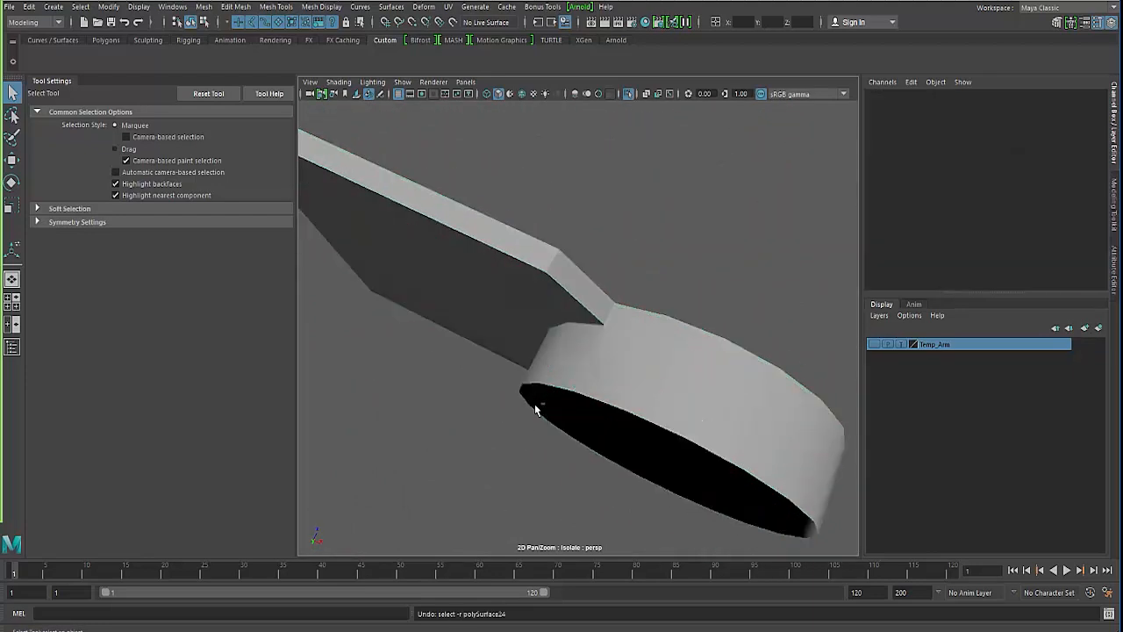
pyautogui.hotkey('ctrl', 'z')
# Step: Bevel the edges between the arm plate's flat face and its side wall with Fraction 0.5, Segments 2 and Depth 1.5
pyautogui.keyDown('alt'); pyautogui.moveTo(536, 407); pyautogui.dragTo(543, 434); pyautogui.keyUp('alt')
pyautogui.keyDown('alt'); pyautogui.moveTo(518, 362); pyautogui.dragTo(532, 254); pyautogui.keyUp('alt')
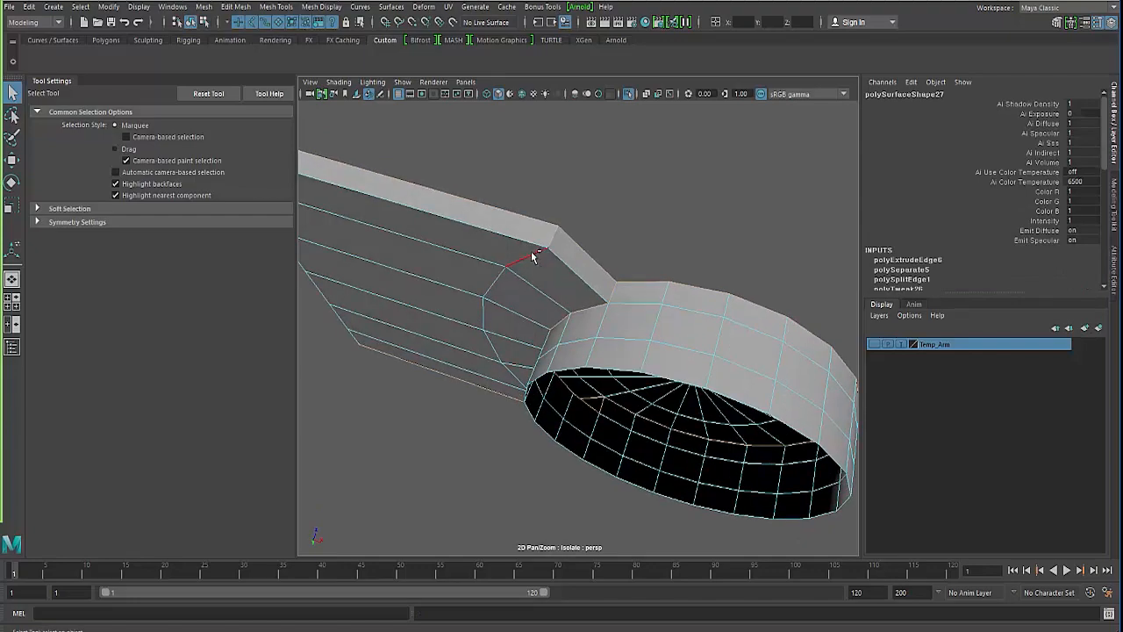
pyautogui.keyDown('alt'); pyautogui.moveTo(457, 369); pyautogui.dragTo(533, 534); pyautogui.keyUp('alt')
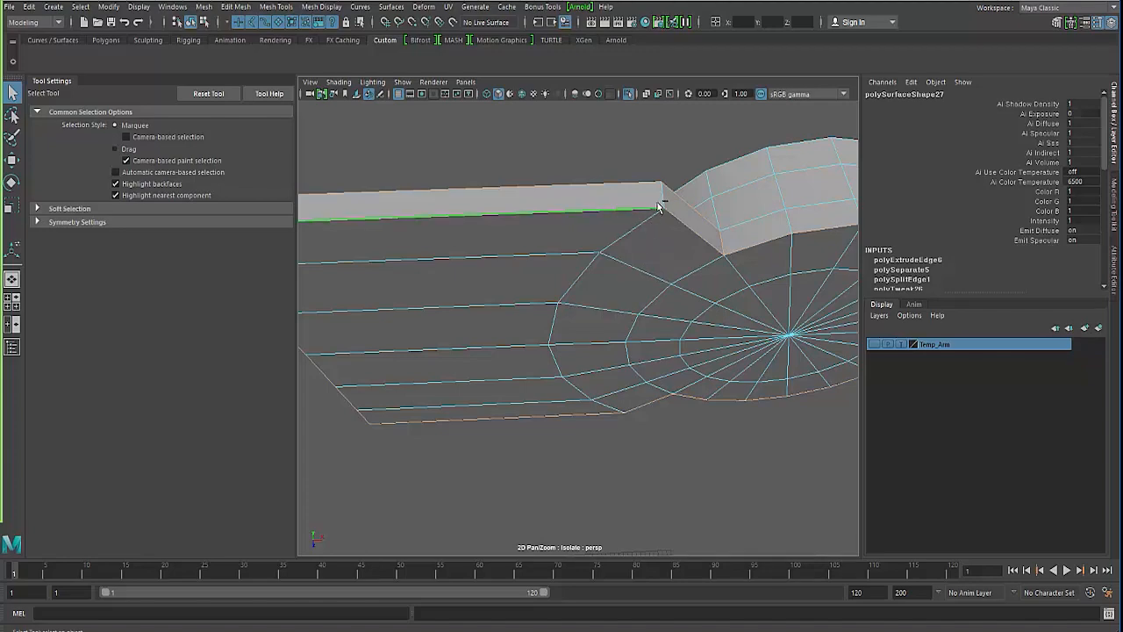
pyautogui.keyDown('alt'); pyautogui.moveTo(663, 203); pyautogui.dragTo(604, 293); pyautogui.keyUp('alt')
pyautogui.keyDown('shift'); pyautogui.rightClick(601, 292); pyautogui.keyUp('shift')
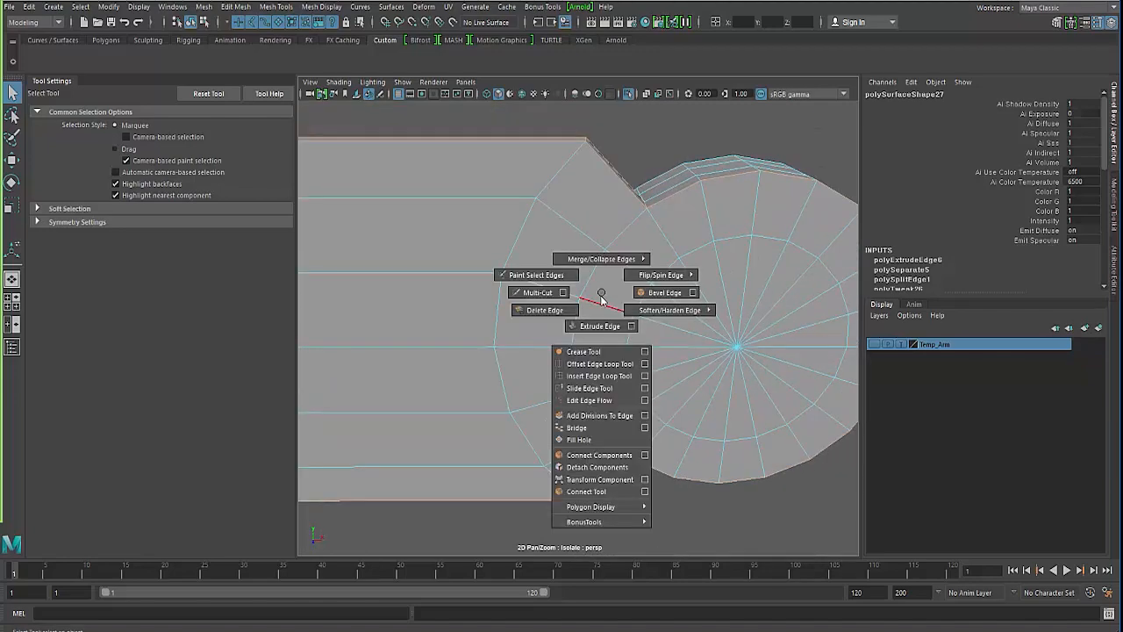
pyautogui.keyDown('shift'); pyautogui.moveTo(617, 306); pyautogui.dragTo(653, 313, button='right'); pyautogui.keyUp('shift')
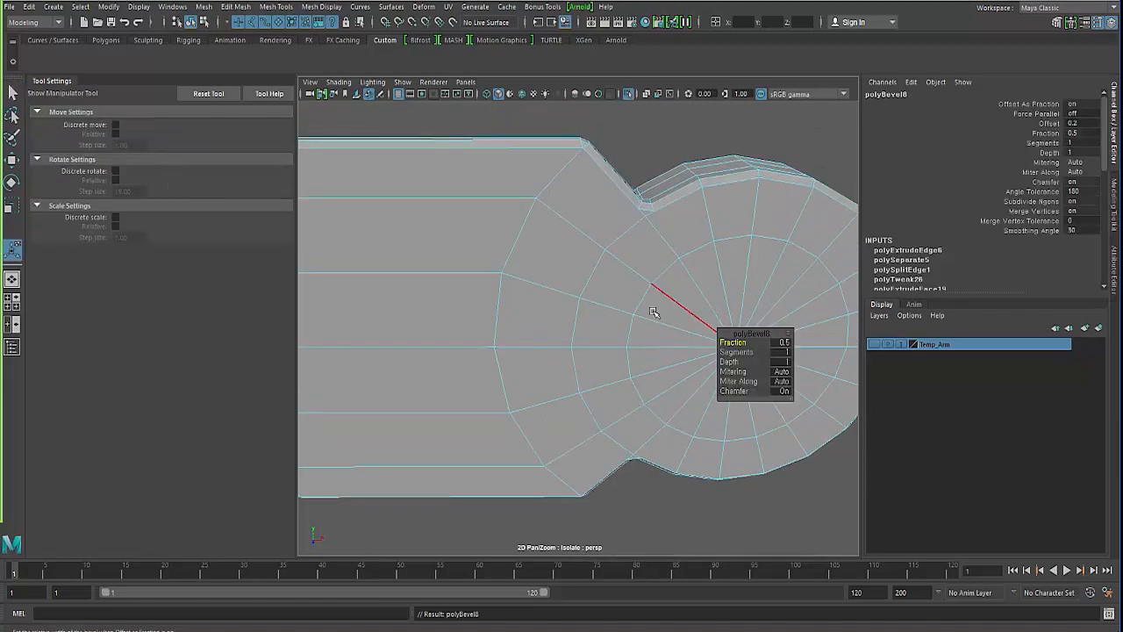
pyautogui.click(781, 352)
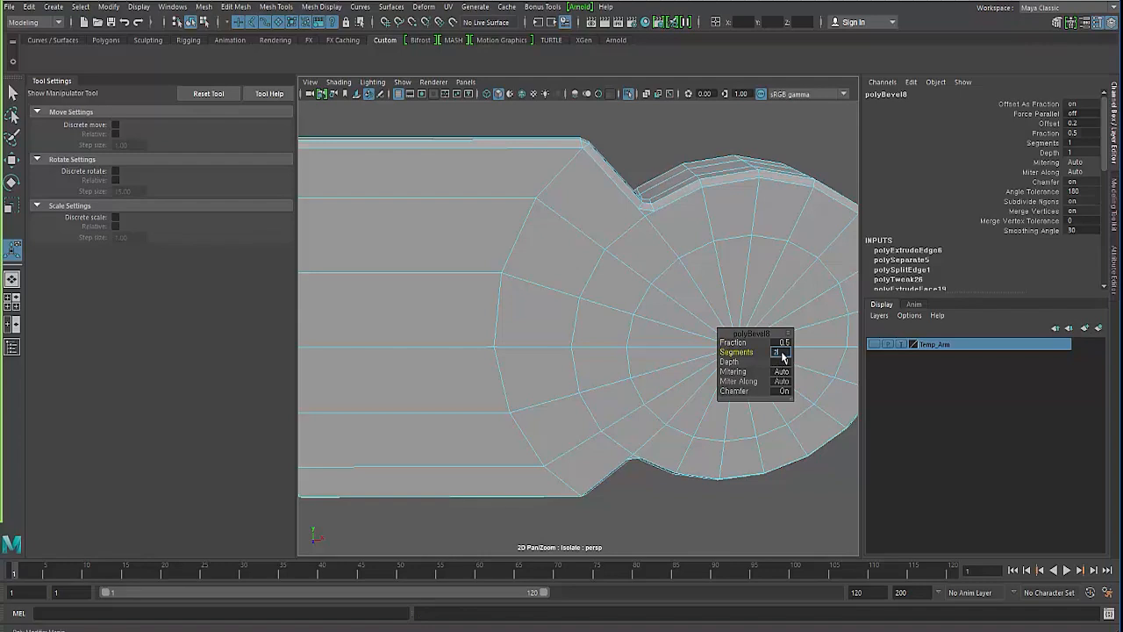
pyautogui.write('2')
pyautogui.press('Return')
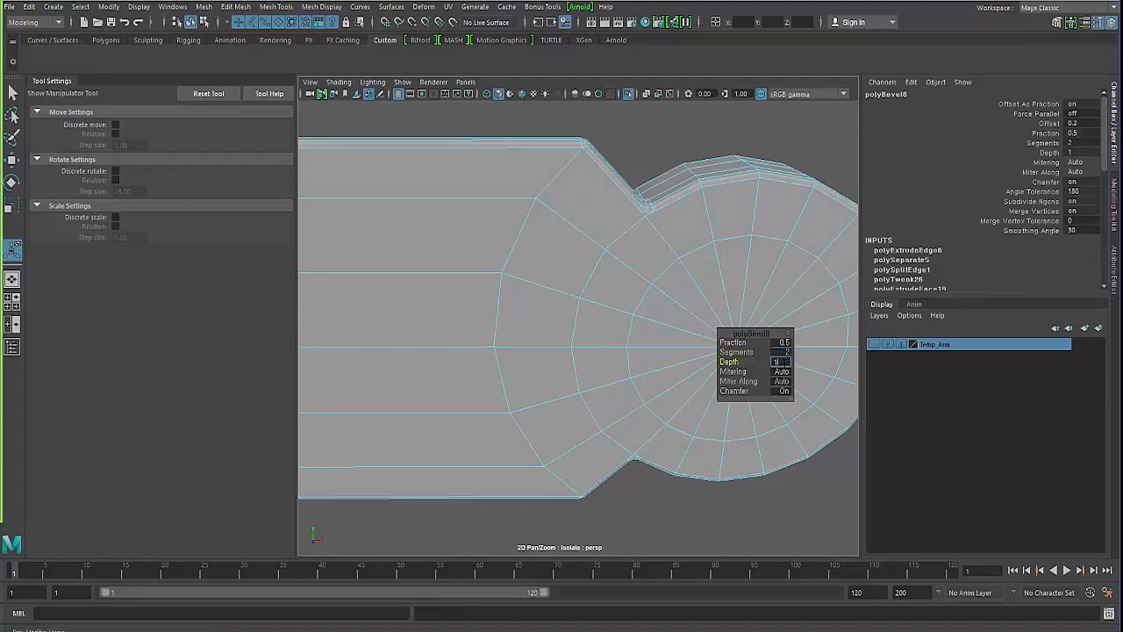
pyautogui.press('Return')
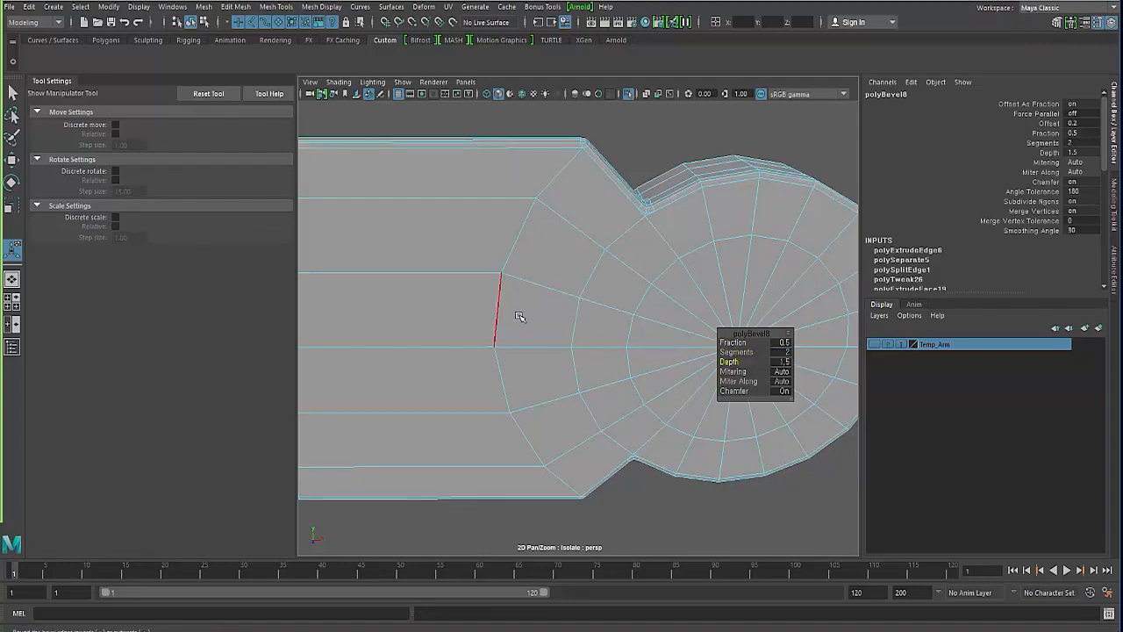
# Step: Cut an edge across the disc's curved side from the beveled notch corner to the next vertex on the middle edge loop
pyautogui.keyDown('alt'); pyautogui.moveTo(518, 320); pyautogui.dragTo(609, 441); pyautogui.keyUp('alt')
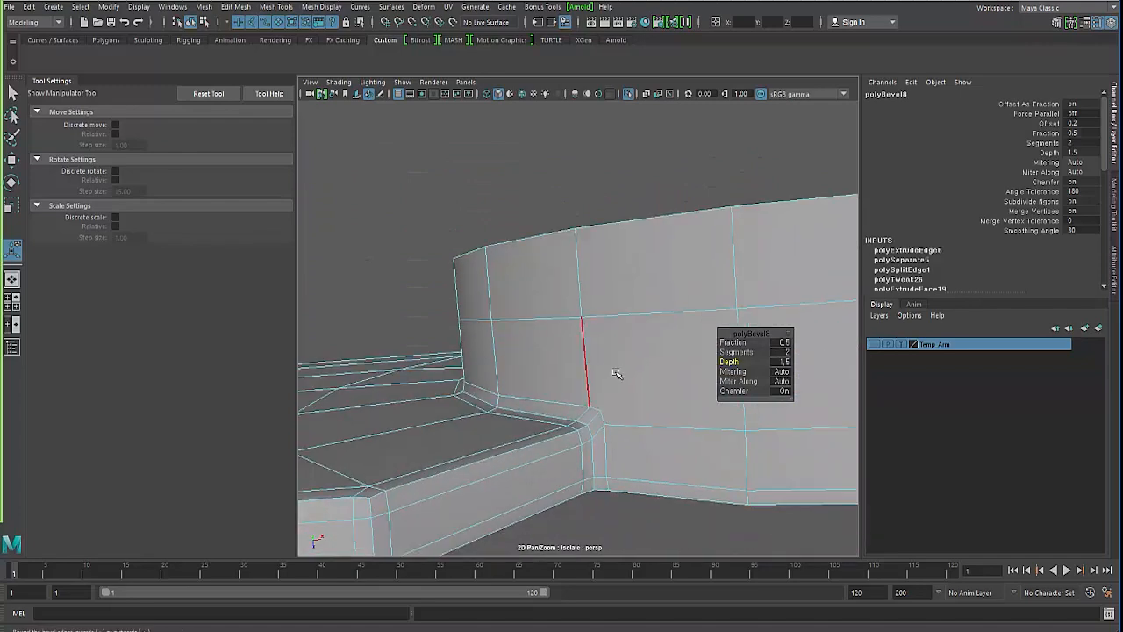
pyautogui.moveTo(615, 372)
pyautogui.keyDown('shift'); pyautogui.mouseDown(button='right')
pyautogui.moveTo(576, 373)
pyautogui.moveTo(608, 370)
pyautogui.mouseUp(button='right'); pyautogui.keyUp('shift')
pyautogui.moveTo(625, 303); pyautogui.dragTo(687, 283, button='right')
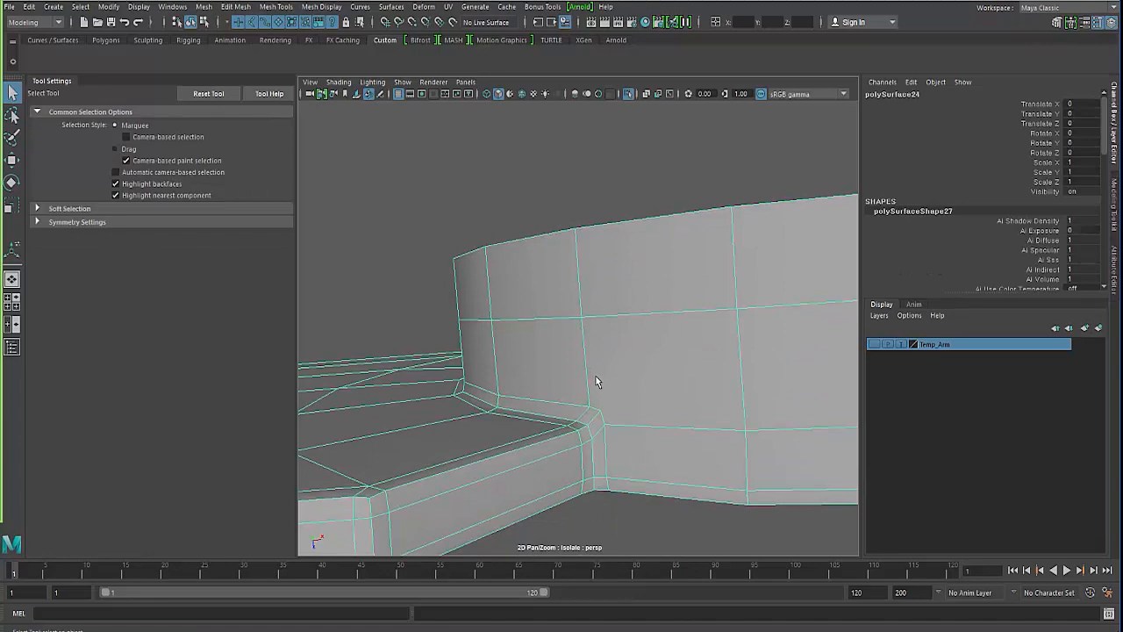
pyautogui.keyDown('shift'); pyautogui.moveTo(596, 350); pyautogui.dragTo(539, 356, button='right'); pyautogui.keyUp('shift')
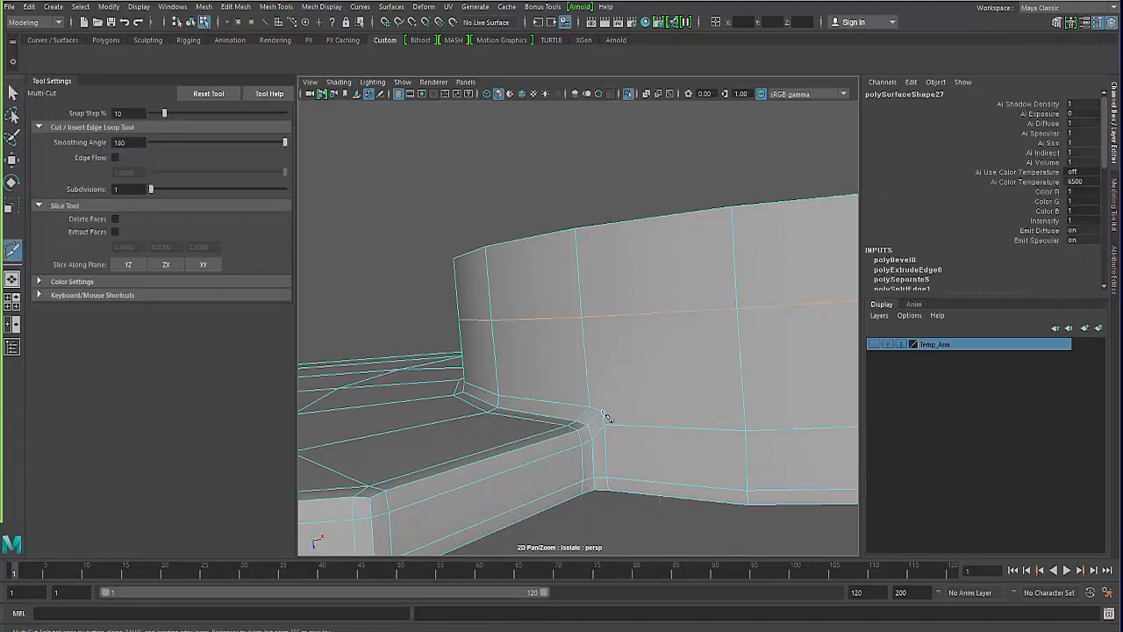
pyautogui.click(601, 412)
pyautogui.click(736, 310)
pyautogui.rightClick(736, 311)
# Step: Cut the flat face around the beveled notch corner, including an edge from the corner's inner point to the ring vertex below it
pyautogui.click(568, 426)
pyautogui.keyDown('alt'); pyautogui.moveTo(494, 484); pyautogui.dragTo(488, 360); pyautogui.keyUp('alt')
pyautogui.click(459, 406)
pyautogui.keyDown('alt'); pyautogui.moveTo(471, 421); pyautogui.dragTo(549, 388); pyautogui.keyUp('alt')
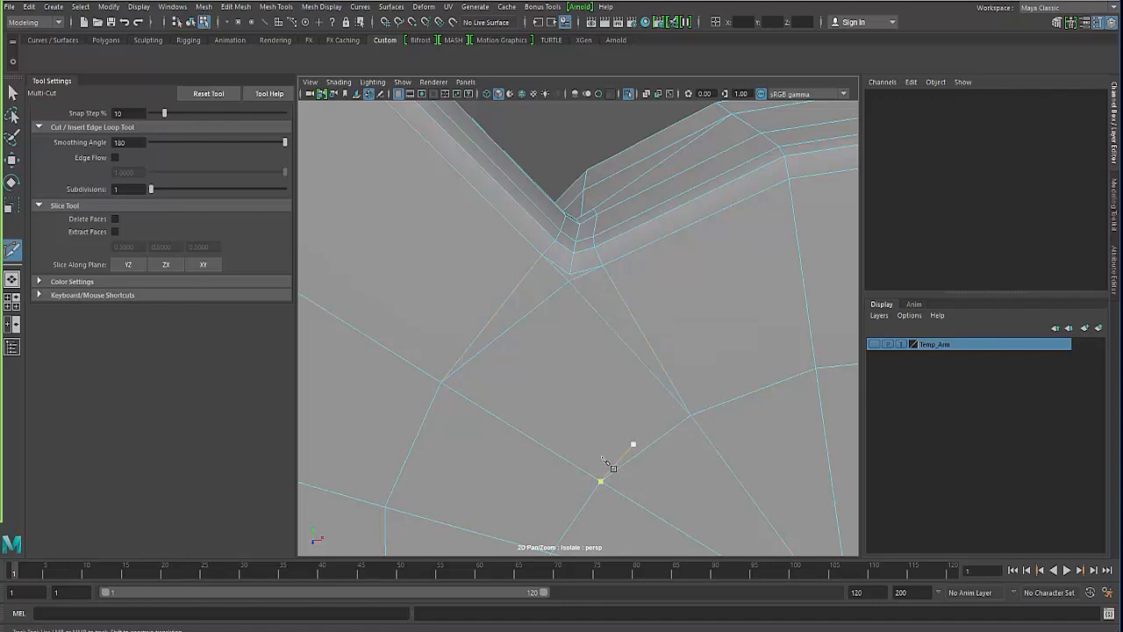
pyautogui.rightClick(612, 489)
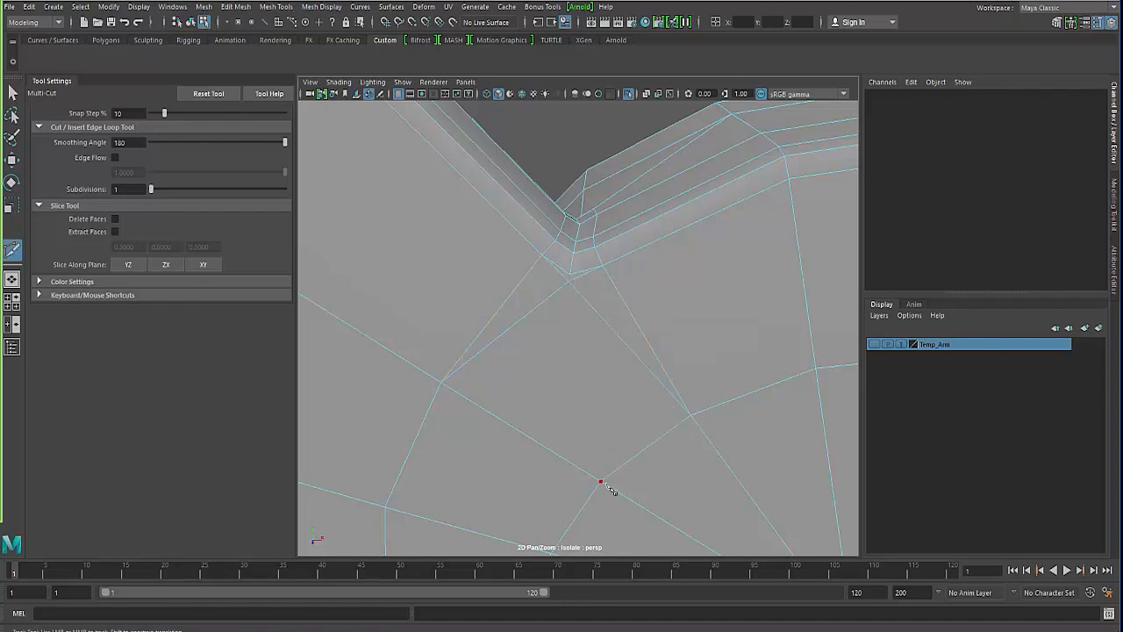
pyautogui.rightClick(571, 275)
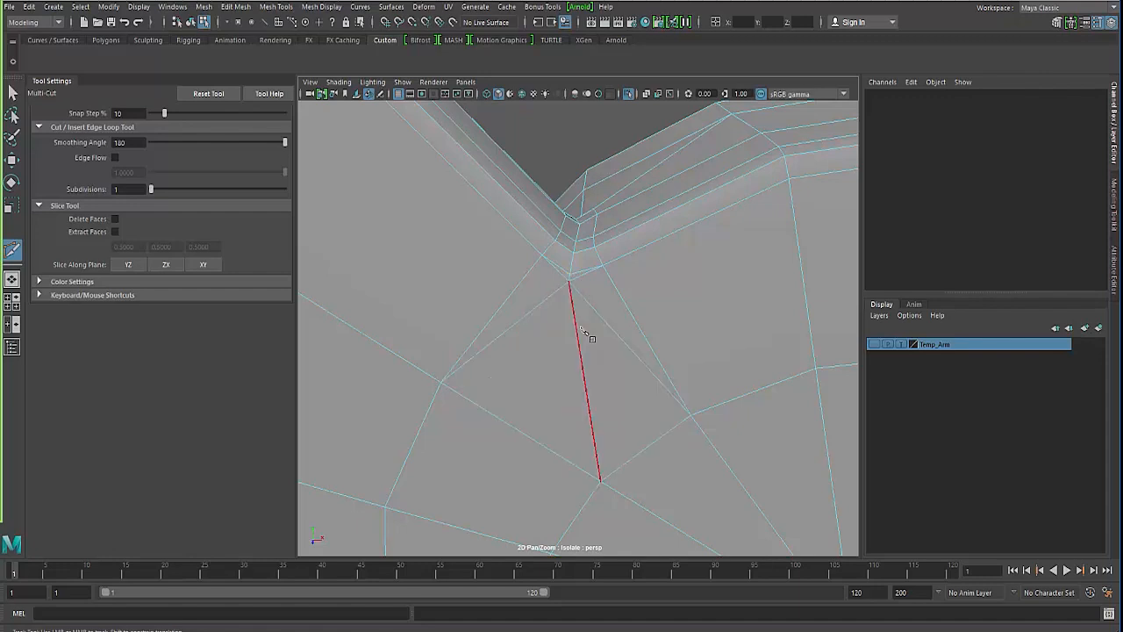
pyautogui.press('q')
# Step: Delete the extra short edges at the notch corner and the surplus diagonals running from its inner point to the neighbouring ring vertices
pyautogui.moveTo(524, 301); pyautogui.dragTo(554, 265, button='right')
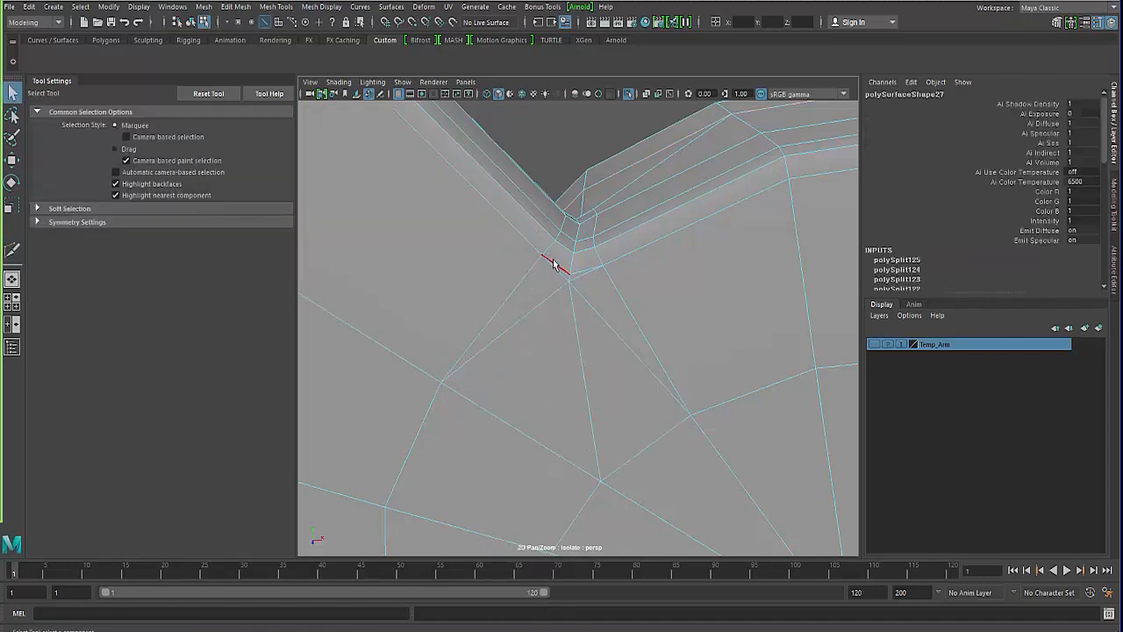
pyautogui.click(562, 270)
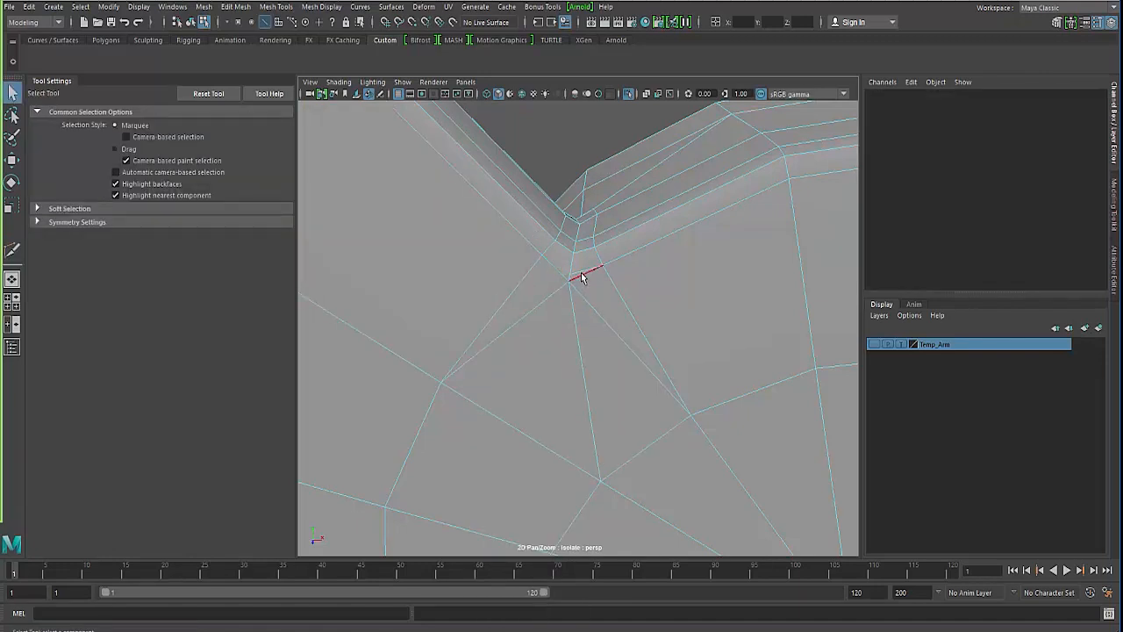
pyautogui.press('Delete')
pyautogui.moveTo(573, 288)
pyautogui.mouseDown(button='right')
pyautogui.moveTo(671, 373)
pyautogui.moveTo(569, 294)
pyautogui.mouseUp(button='right')
pyautogui.moveTo(527, 301); pyautogui.dragTo(526, 263, button='right')
pyautogui.click(592, 314)
pyautogui.press('Delete')
# Step: Inspect the rebuilt notch corner on the smoothed arm plate in object mode, and restore the unsmoothed display
pyautogui.moveTo(568, 314); pyautogui.dragTo(500, 318, button='right')
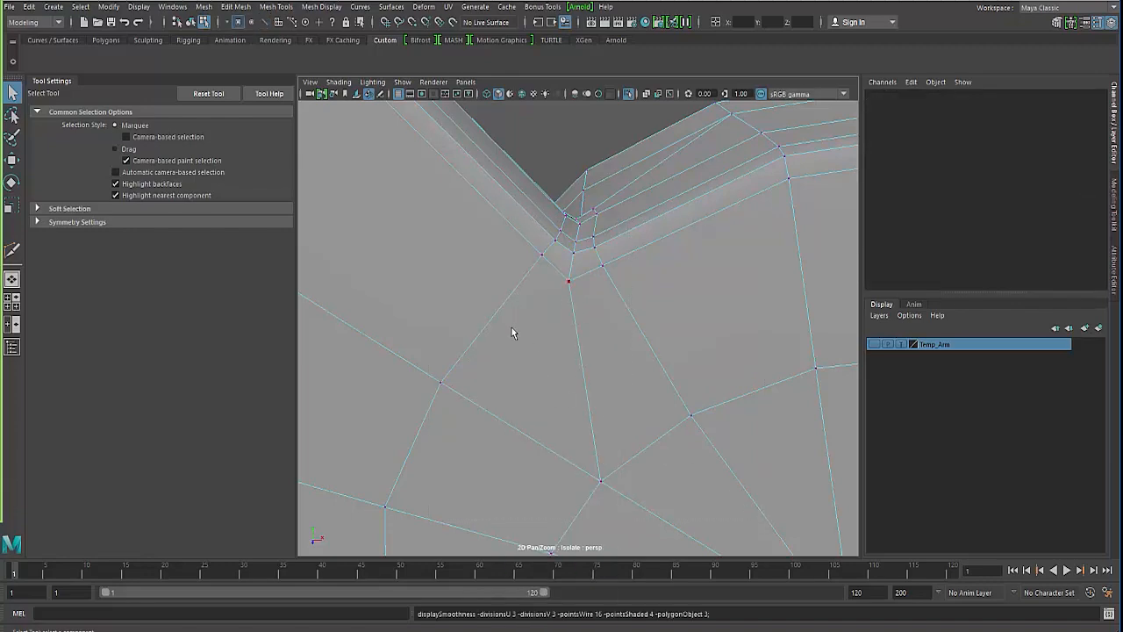
pyautogui.keyDown('alt'); pyautogui.moveTo(512, 327); pyautogui.dragTo(569, 234); pyautogui.keyUp('alt')
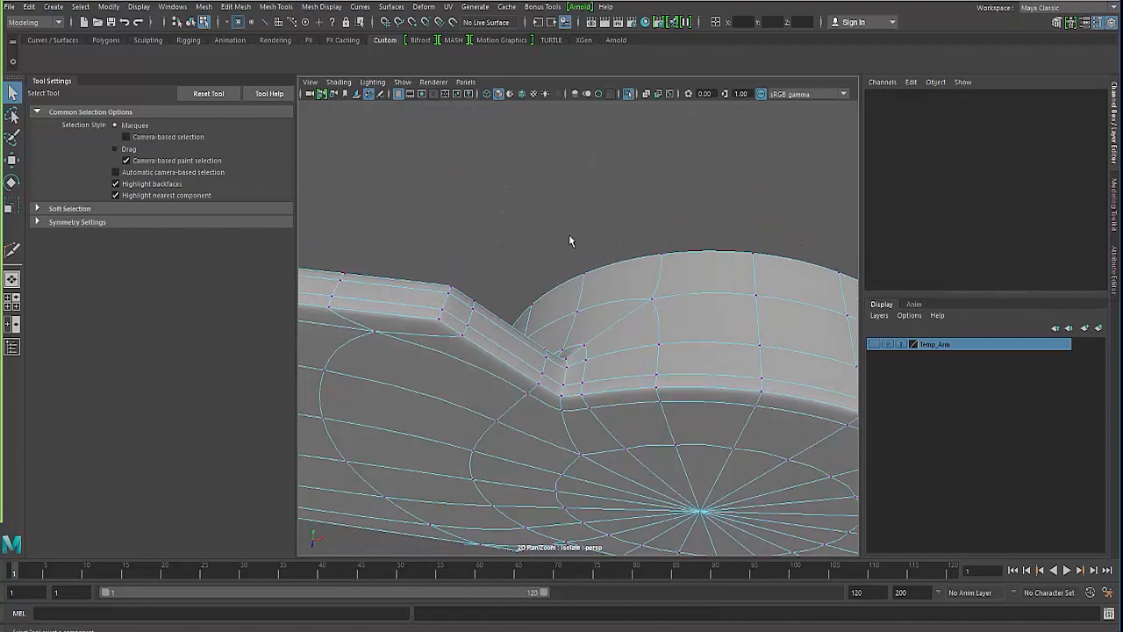
pyautogui.press('F8')
pyautogui.click(535, 226)
pyautogui.keyDown('alt'); pyautogui.moveTo(516, 396); pyautogui.dragTo(483, 471); pyautogui.keyUp('alt')
pyautogui.click(489, 394)
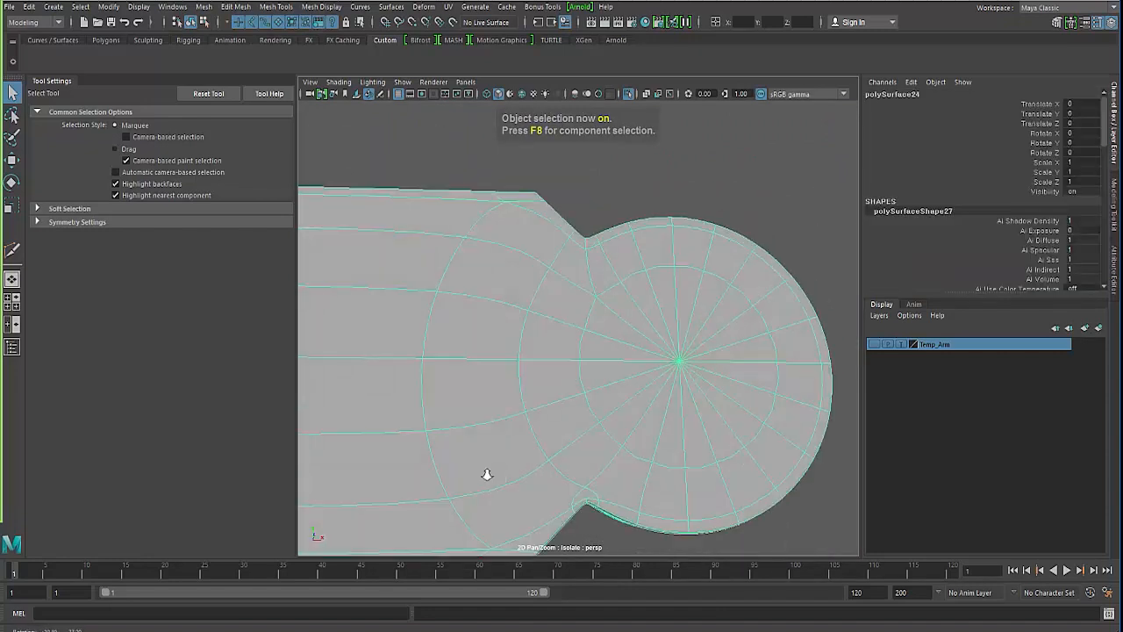
pyautogui.keyDown('alt'); pyautogui.moveTo(484, 471); pyautogui.dragTo(423, 450, button='right'); pyautogui.keyUp('alt')
pyautogui.press('1')
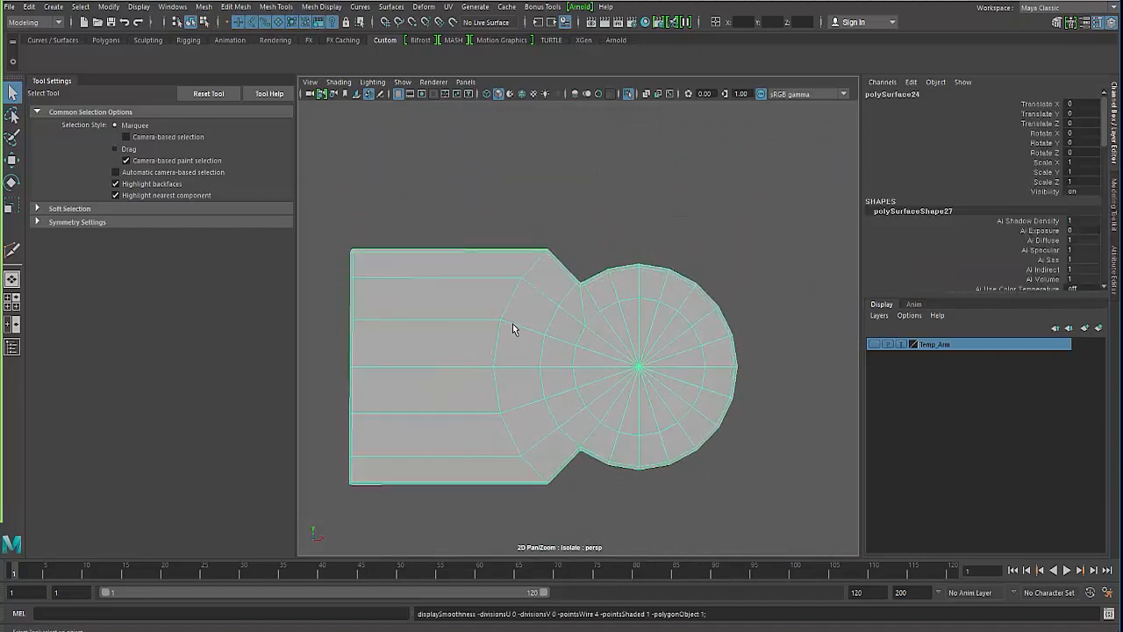
# Step: Delete all faces of the arm plate's lower half below the horizontal centre line and return to object mode
pyautogui.press('F11')
pyautogui.moveTo(323, 380); pyautogui.dragTo(812, 507)
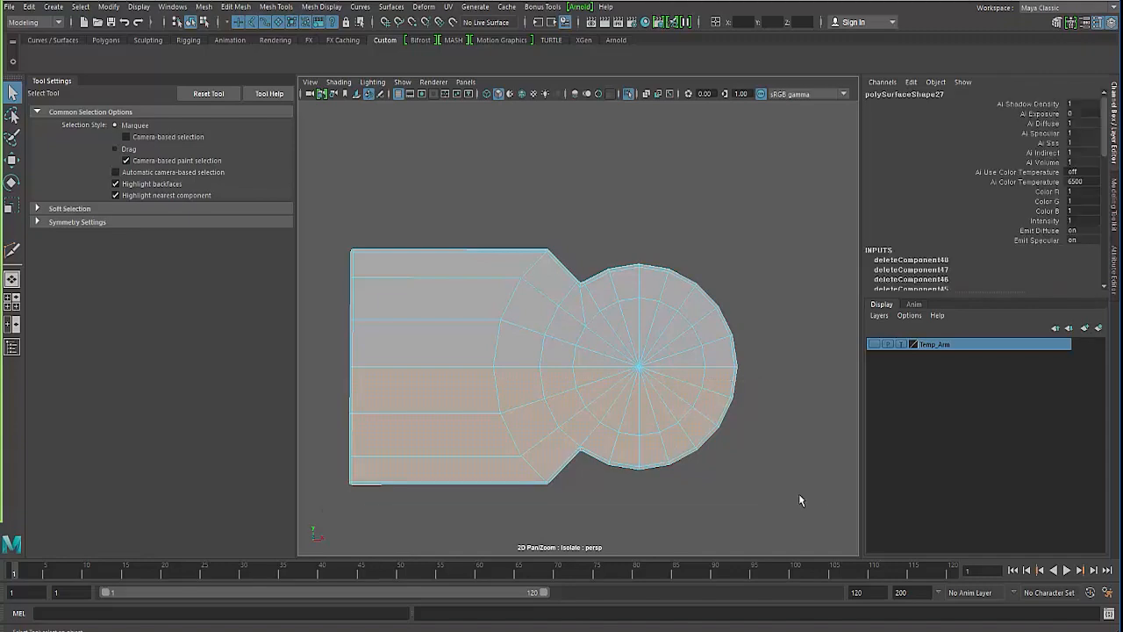
pyautogui.keyDown('alt'); pyautogui.moveTo(494, 401); pyautogui.dragTo(450, 404); pyautogui.keyUp('alt')
pyautogui.press('Delete')
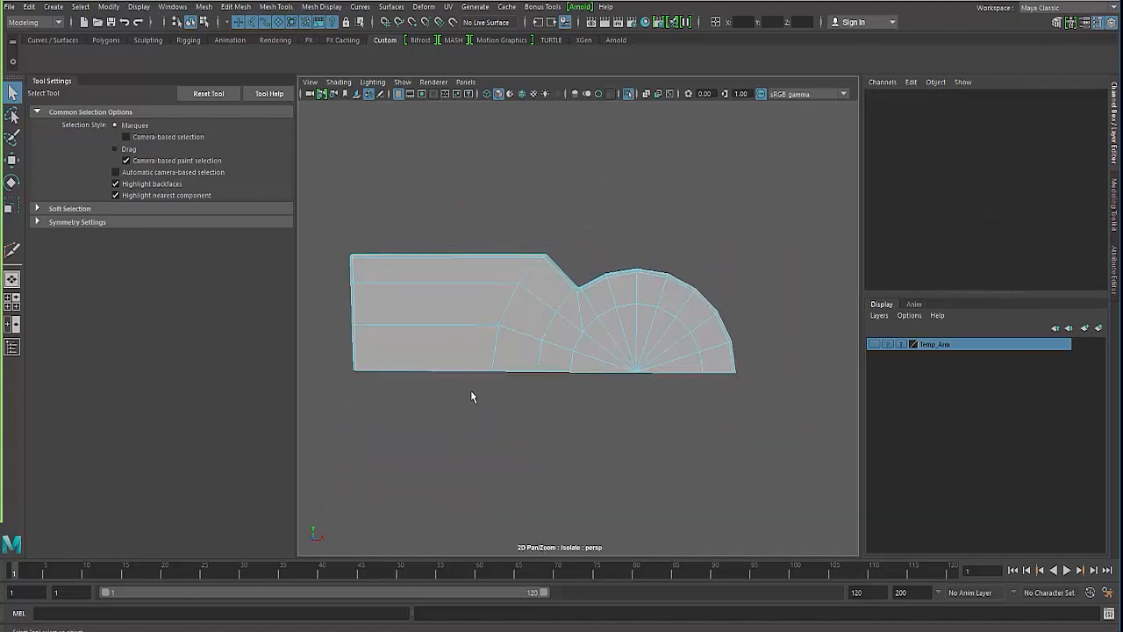
pyautogui.press('F8')
pyautogui.press('F8')
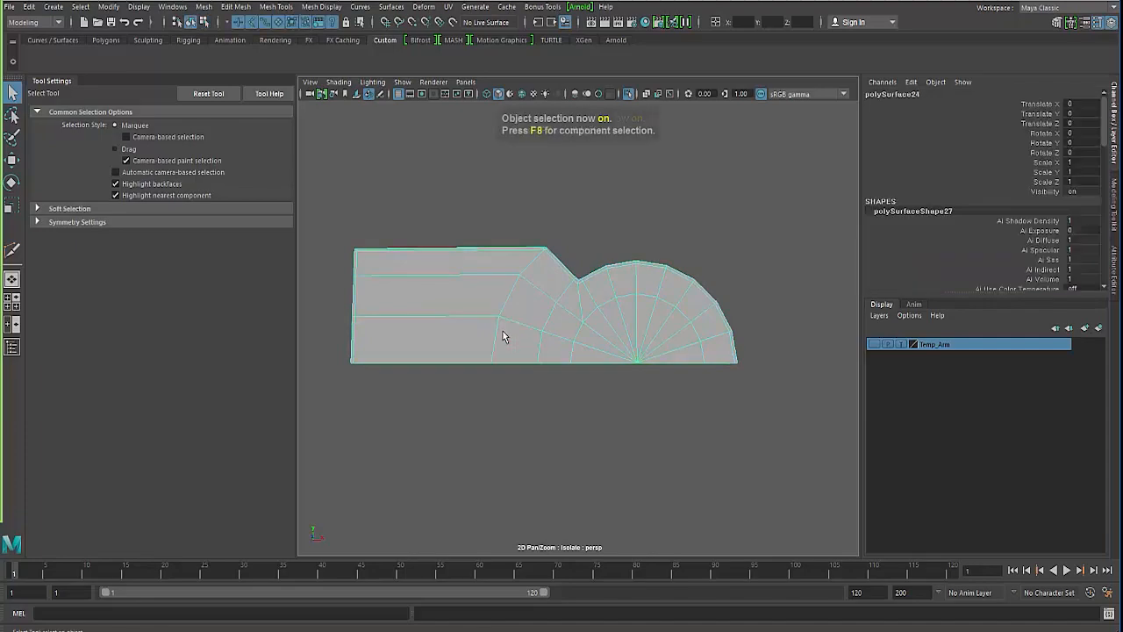
# Step: Examine the remaining half plate's pivot and centre line against the joint disc in the front orthographic view, and return to the perspective view
pyautogui.press('w')
pyautogui.keyDown('alt'); pyautogui.moveTo(501, 343); pyautogui.dragTo(492, 438); pyautogui.keyUp('alt')
pyautogui.keyDown('alt'); pyautogui.moveTo(491, 438); pyautogui.dragTo(552, 434, button='right'); pyautogui.keyUp('alt')
pyautogui.press('space')
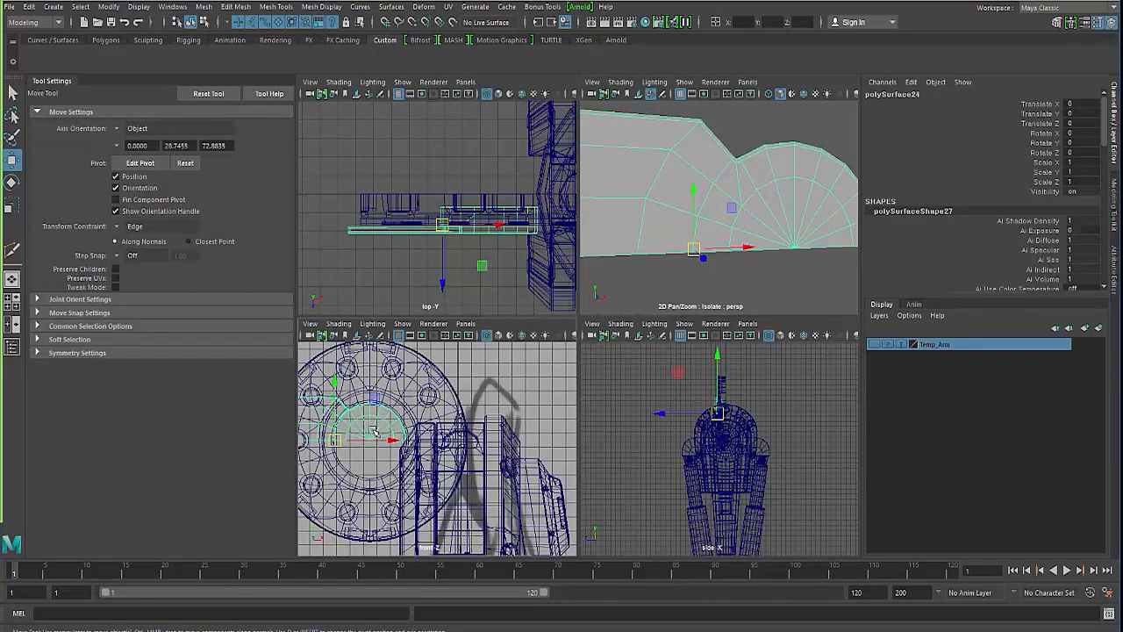
pyautogui.press('space')
pyautogui.keyDown('alt'); pyautogui.moveTo(430, 436); pyautogui.dragTo(594, 449, button='middle'); pyautogui.keyUp('alt')
pyautogui.keyDown('alt'); pyautogui.moveTo(594, 449); pyautogui.dragTo(732, 437, button='right'); pyautogui.keyUp('alt')
pyautogui.keyDown('alt'); pyautogui.click(732, 437); pyautogui.keyUp('alt')
pyautogui.keyDown('alt'); pyautogui.moveTo(444, 421); pyautogui.dragTo(651, 431, button='middle'); pyautogui.keyUp('alt')
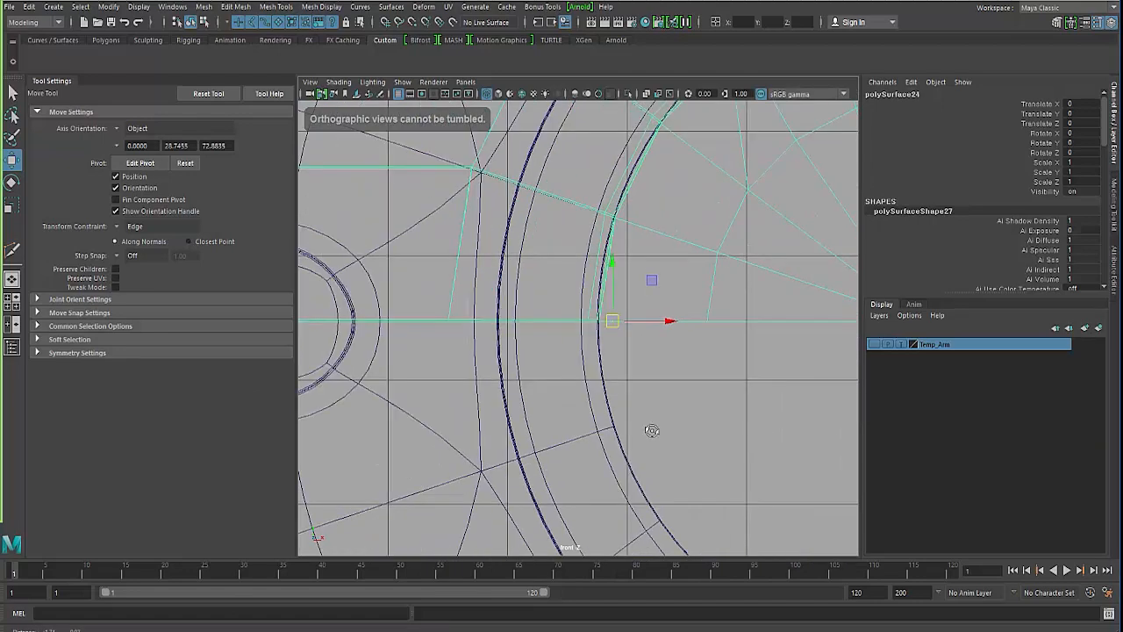
pyautogui.keyDown('alt'); pyautogui.moveTo(529, 430); pyautogui.dragTo(594, 424, button='right'); pyautogui.keyUp('alt')
pyautogui.keyDown('alt'); pyautogui.moveTo(595, 424); pyautogui.dragTo(798, 423, button='middle'); pyautogui.keyUp('alt')
pyautogui.press('space')
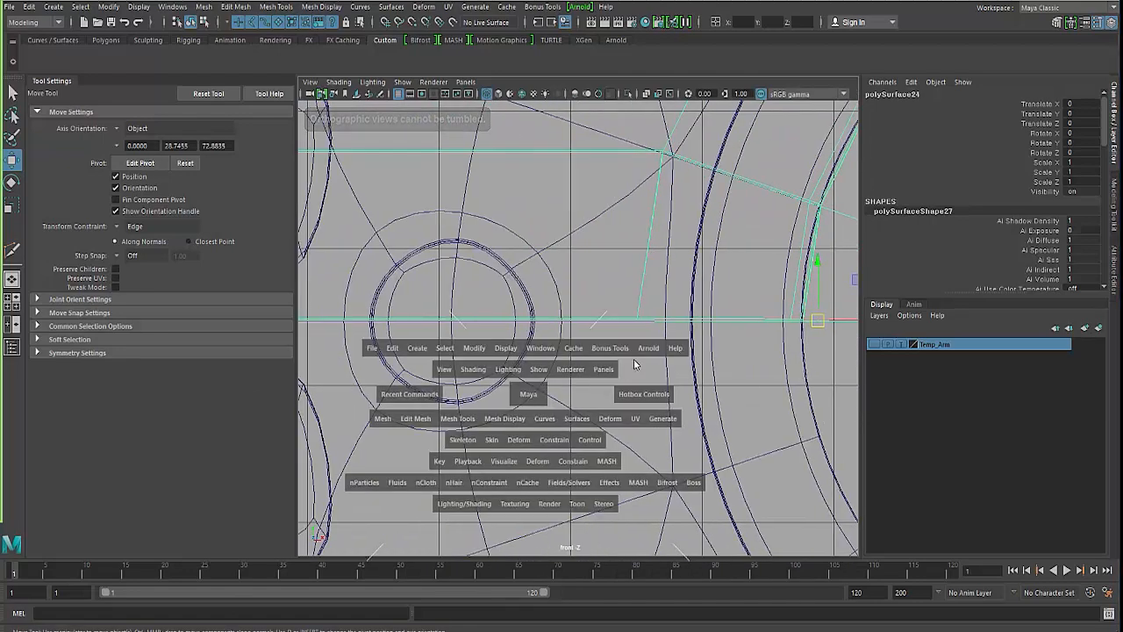
pyautogui.keyDown('alt'); pyautogui.moveTo(644, 326); pyautogui.dragTo(594, 482, button='middle'); pyautogui.keyUp('alt')
pyautogui.press('space')
pyautogui.press('space')
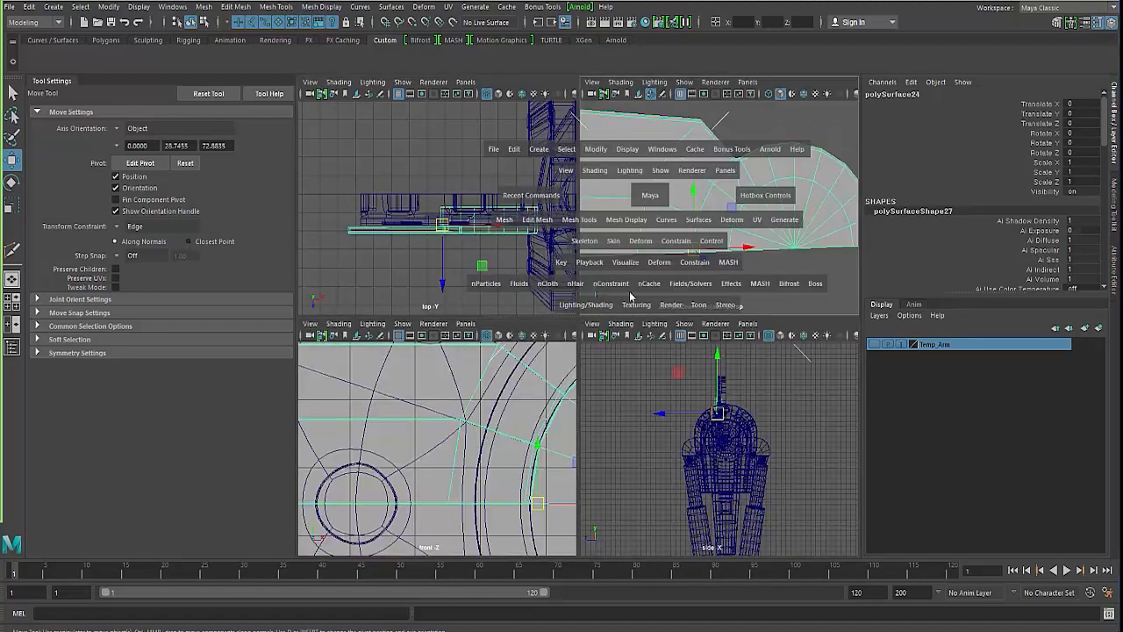
# Step: Duplicate the half plate and mirror the copy below the centre line by setting its Scale Y to -1
pyautogui.keyDown('alt'); pyautogui.moveTo(584, 319); pyautogui.dragTo(511, 457); pyautogui.keyUp('alt')
pyautogui.press('r')
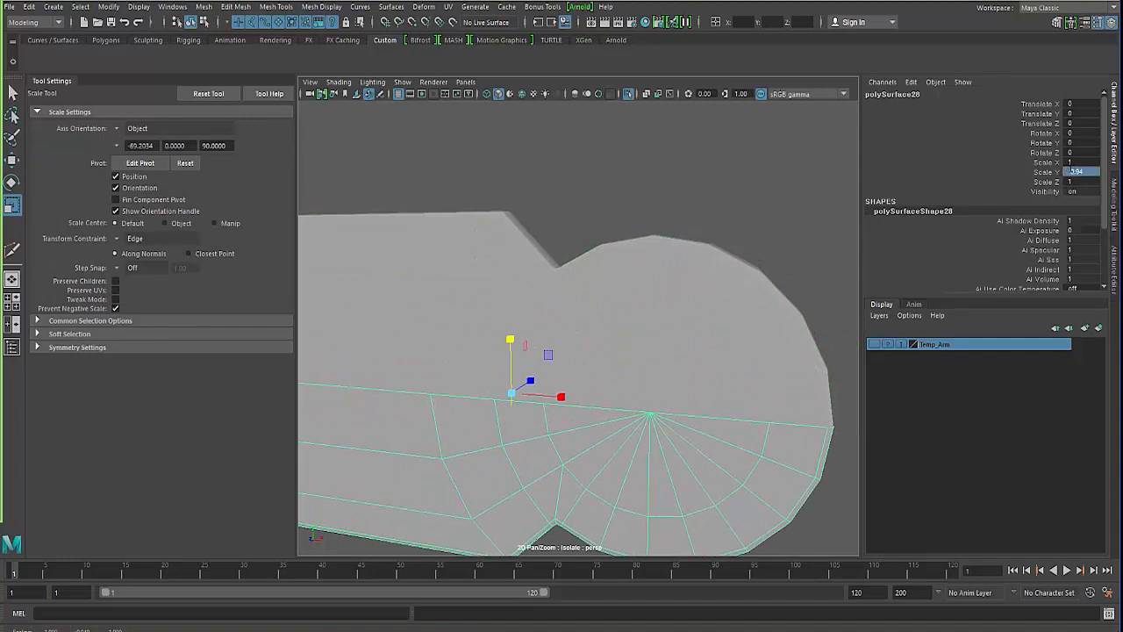
pyautogui.write('-1')
pyautogui.press('Return')
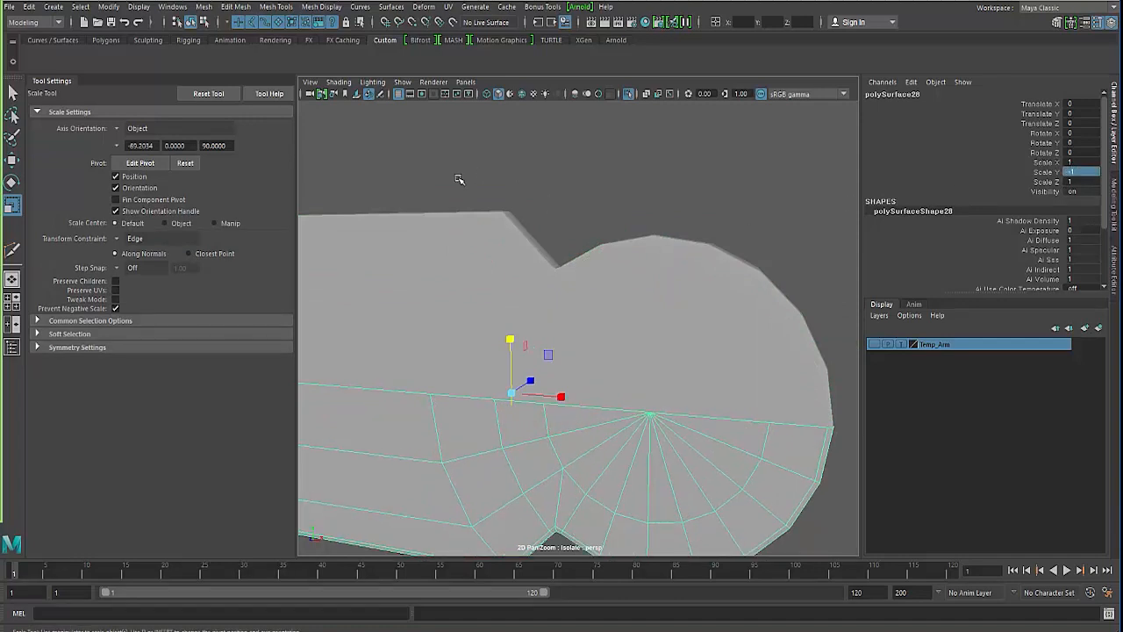
# Step: Combine the two plate halves into one mesh and merge its vertices with a Distance Threshold of 0.001
pyautogui.keyDown('shift'); pyautogui.rightClick(425, 299); pyautogui.keyUp('shift')
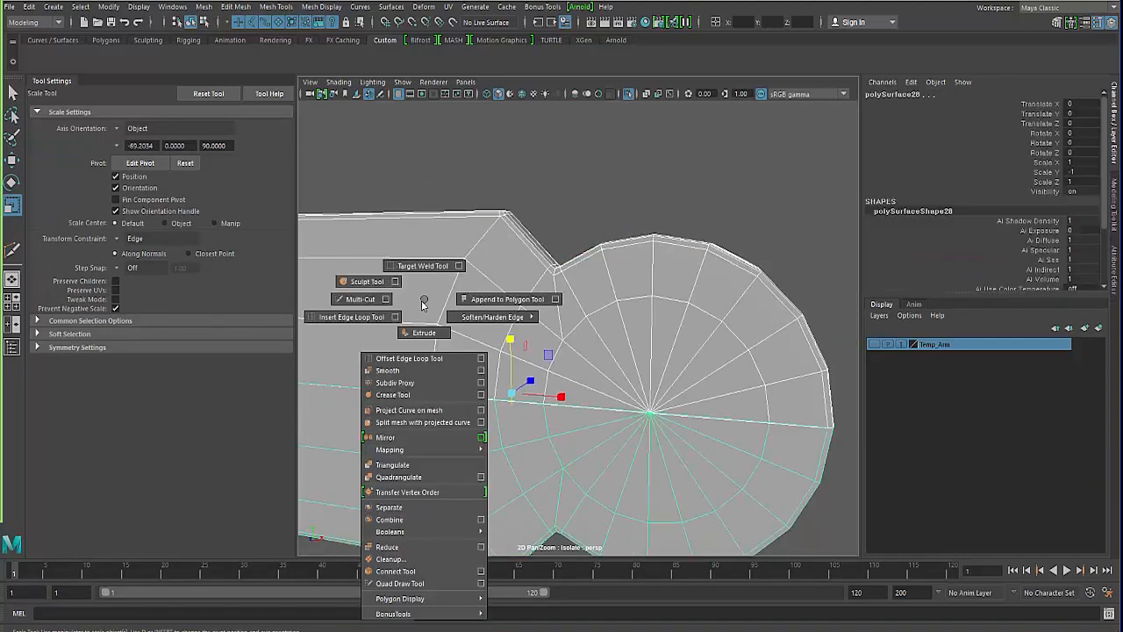
pyautogui.click(412, 520)
pyautogui.click(235, 7)
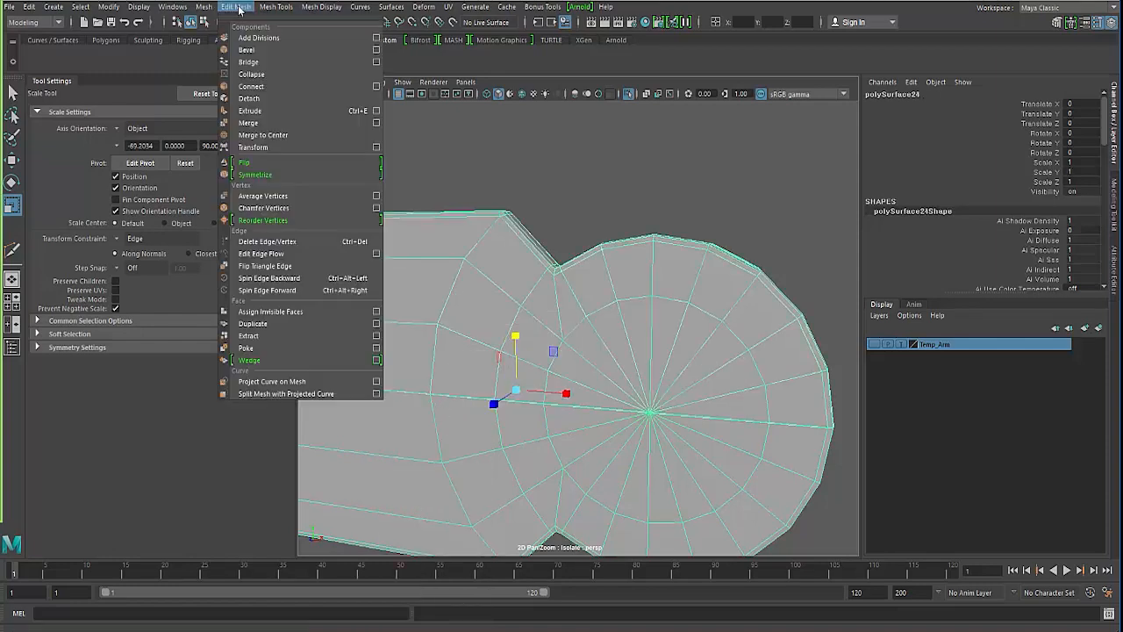
pyautogui.click(263, 123)
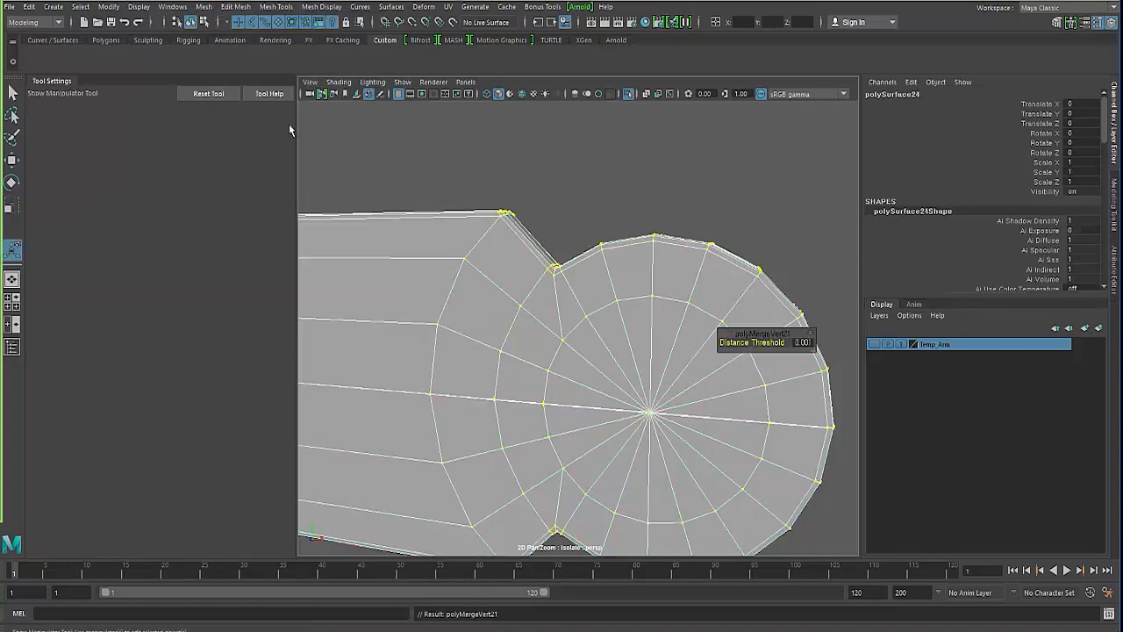
pyautogui.click(425, 159)
pyautogui.click(404, 422)
pyautogui.keyDown('alt'); pyautogui.moveTo(400, 426); pyautogui.dragTo(630, 371, button='right'); pyautogui.keyUp('alt')
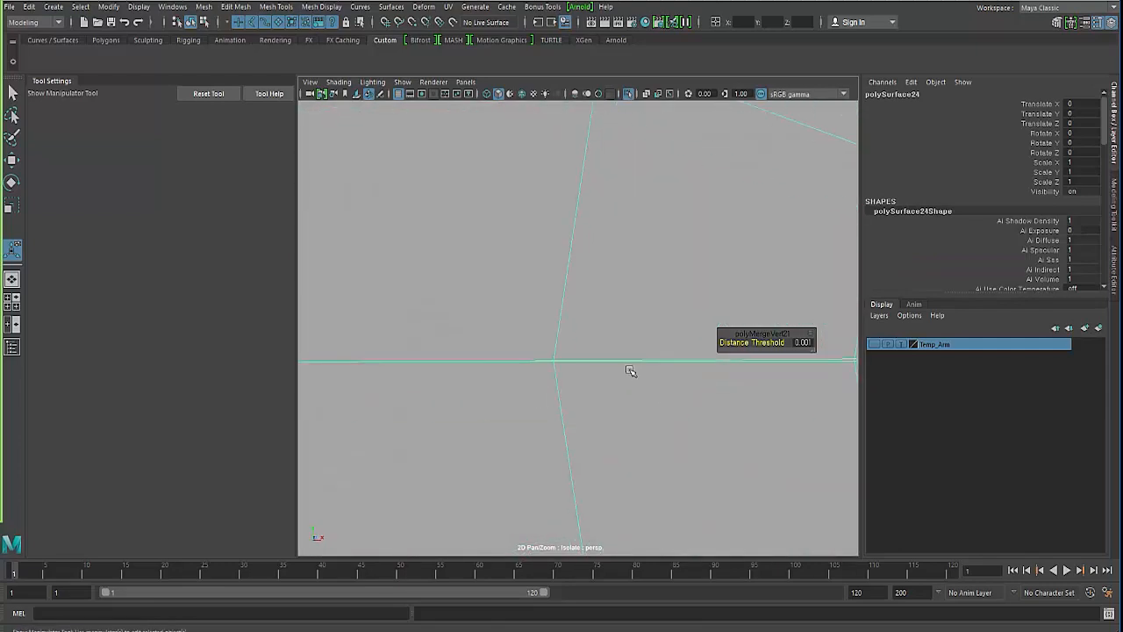
# Step: Set the vertex merge's Distance Threshold to 0.01 and preview the combined plate and disc smoothed
pyautogui.click(800, 342)
pyautogui.press('Return')
pyautogui.scroll(-8, 445, 407)
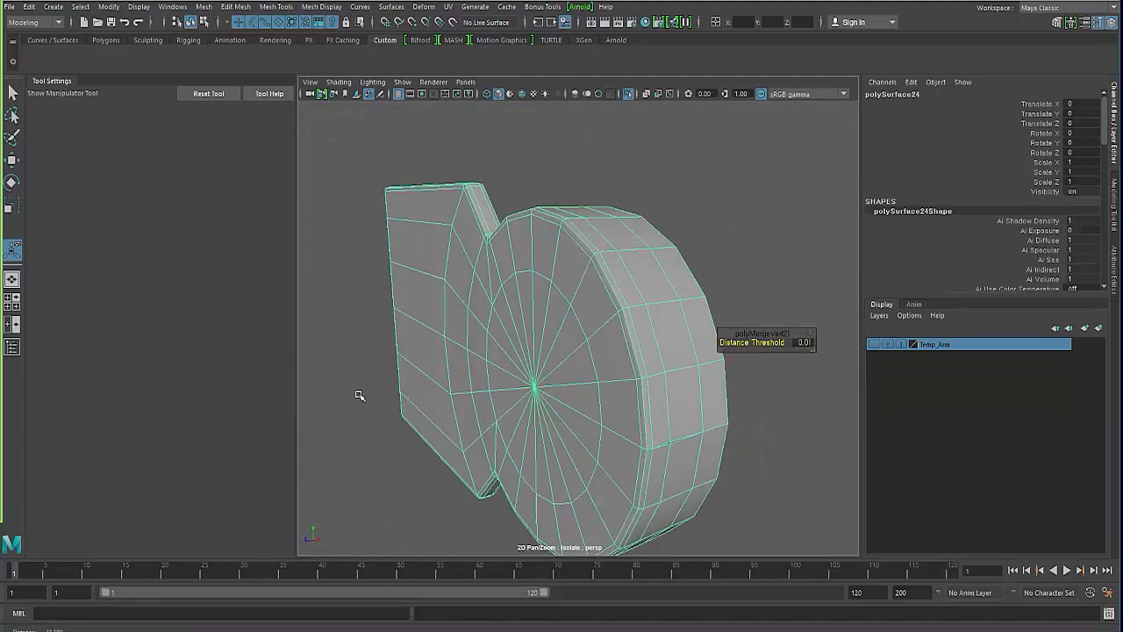
pyautogui.keyDown('alt'); pyautogui.moveTo(359, 396); pyautogui.dragTo(464, 377); pyautogui.keyUp('alt')
pyautogui.press('3')
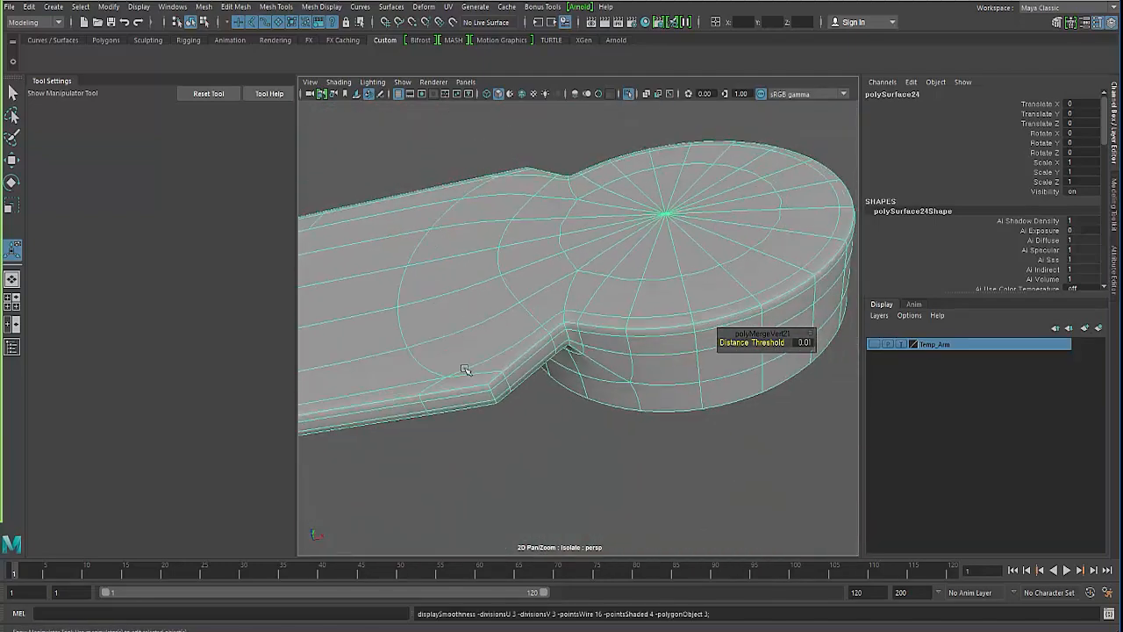
pyautogui.click(409, 140)
pyautogui.keyDown('alt'); pyautogui.moveTo(464, 265); pyautogui.dragTo(382, 336); pyautogui.keyUp('alt')
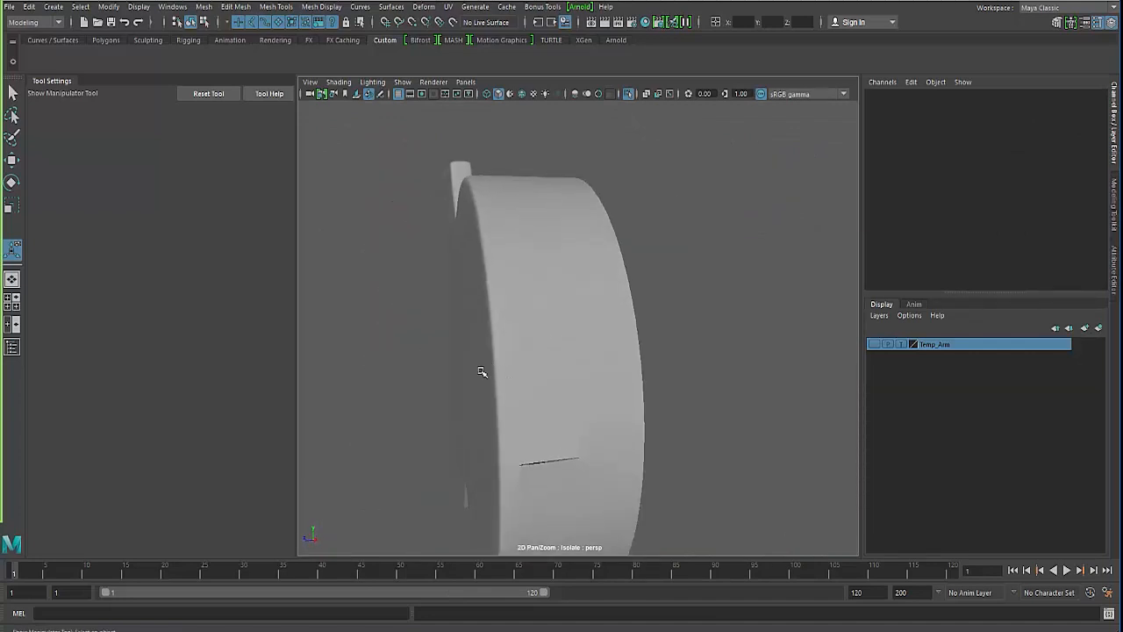
# Step: Weld the two split vertices on the disc rim's centre seam with Target Weld, merging to Center, and return to object mode
pyautogui.click(474, 373)
pyautogui.keyDown('alt'); pyautogui.moveTo(471, 372); pyautogui.dragTo(559, 372); pyautogui.keyUp('alt')
pyautogui.scroll(5, 570, 371)
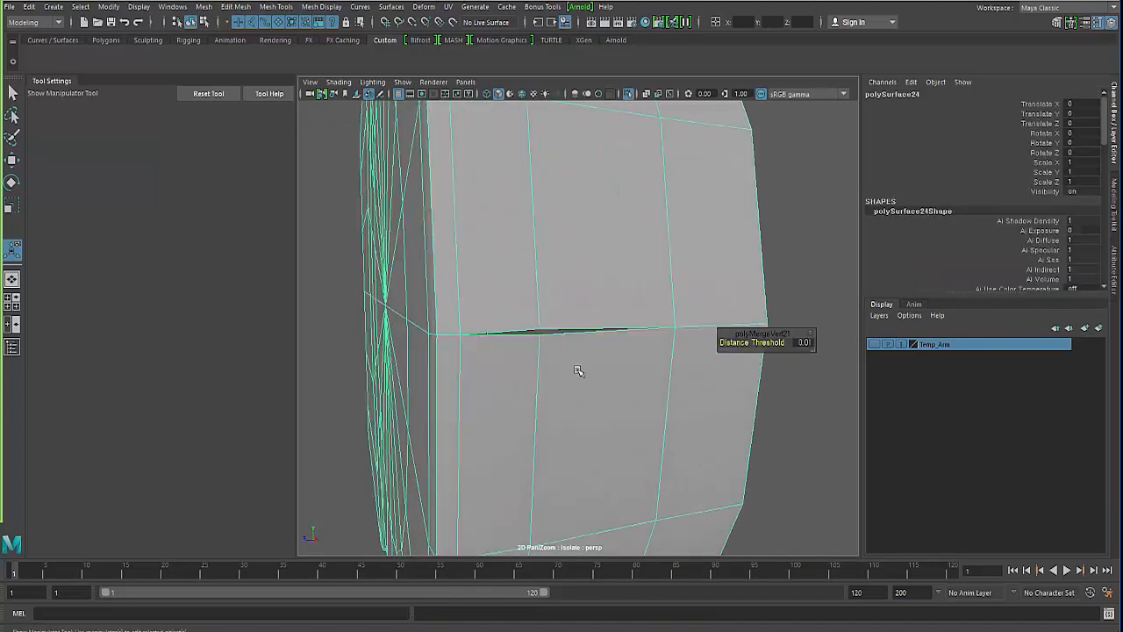
pyautogui.keyDown('shift'); pyautogui.rightClick(597, 297); pyautogui.keyUp('shift')
pyautogui.click(601, 264)
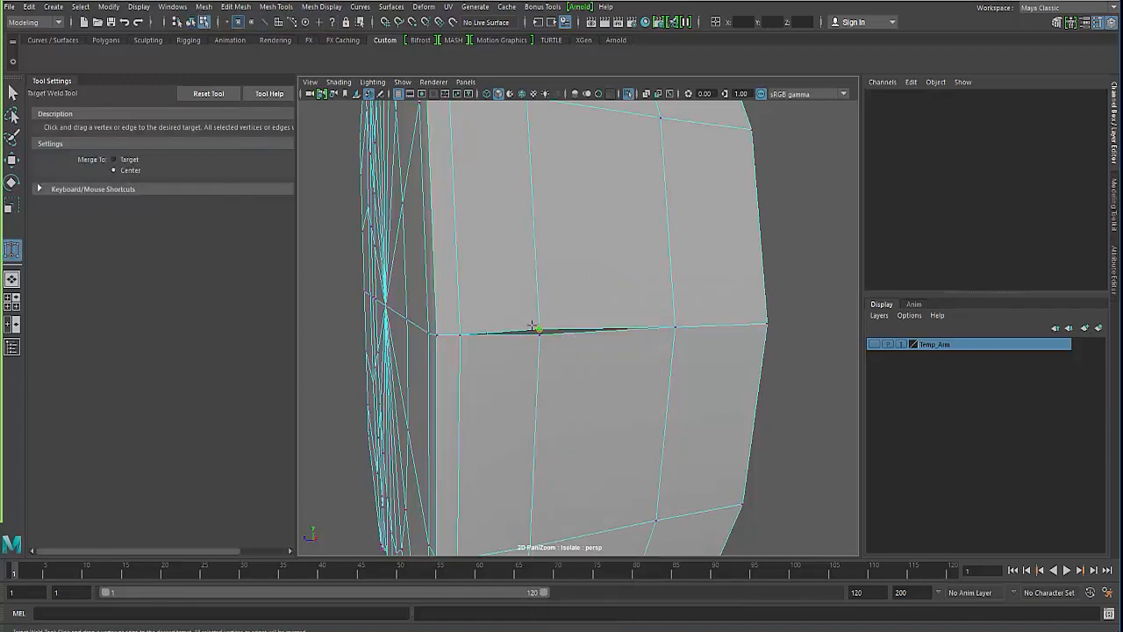
pyautogui.moveTo(534, 327); pyautogui.dragTo(539, 335)
pyautogui.scroll(-5, 435, 351)
pyautogui.click(12, 92)
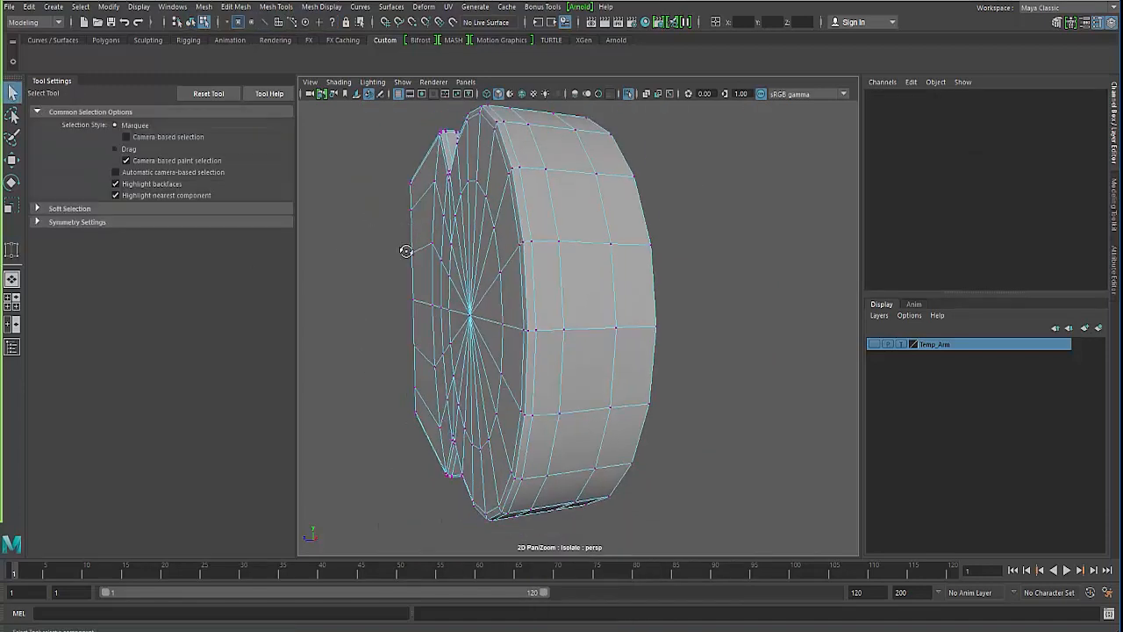
pyautogui.keyDown('alt'); pyautogui.moveTo(406, 251); pyautogui.dragTo(413, 294); pyautogui.keyUp('alt')
pyautogui.press('F8')
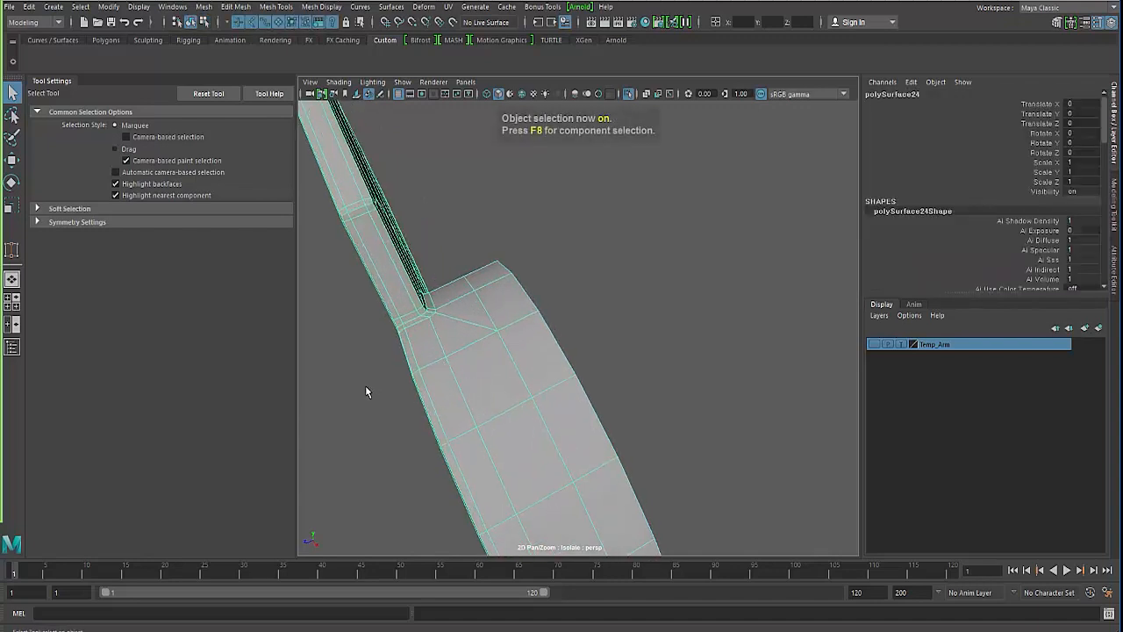
# Step: Try to cut an additional edge across the disc rim's faces beside the notch corner with Multi-Cut
pyautogui.click(358, 389)
pyautogui.keyDown('alt'); pyautogui.moveTo(358, 389); pyautogui.dragTo(444, 324); pyautogui.keyUp('alt')
pyautogui.click(472, 324)
pyautogui.moveTo(437, 303)
pyautogui.mouseDown(button='right')
pyautogui.moveTo(445, 275)
pyautogui.moveTo(450, 295)
pyautogui.mouseUp(button='right')
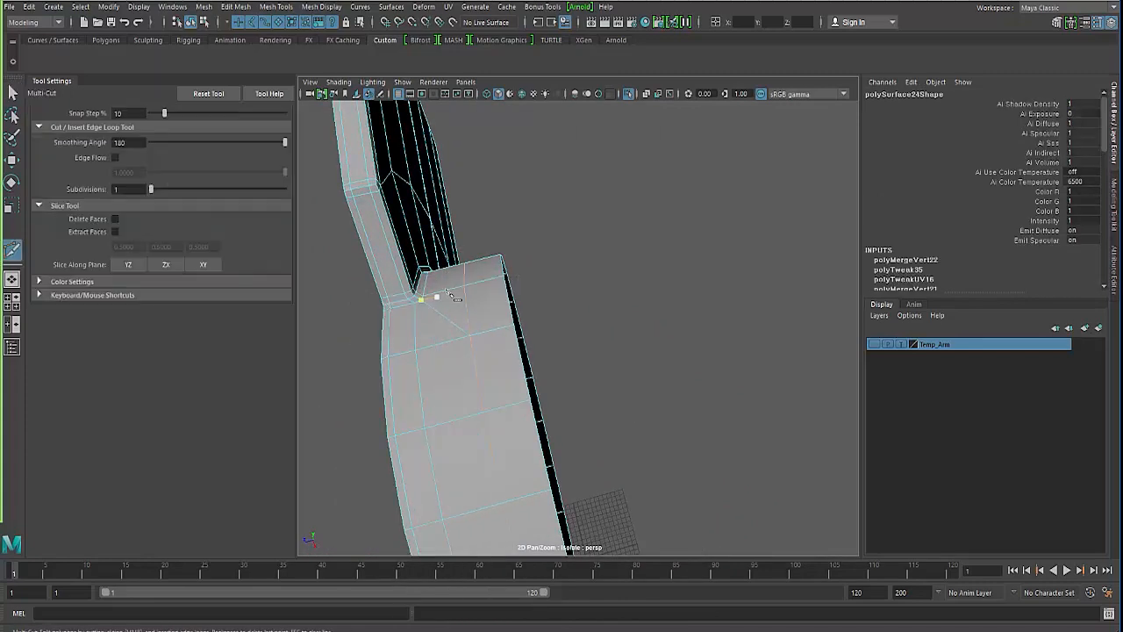
pyautogui.click(415, 350)
pyautogui.keyDown('alt'); pyautogui.moveTo(443, 367); pyautogui.dragTo(507, 362); pyautogui.keyUp('alt')
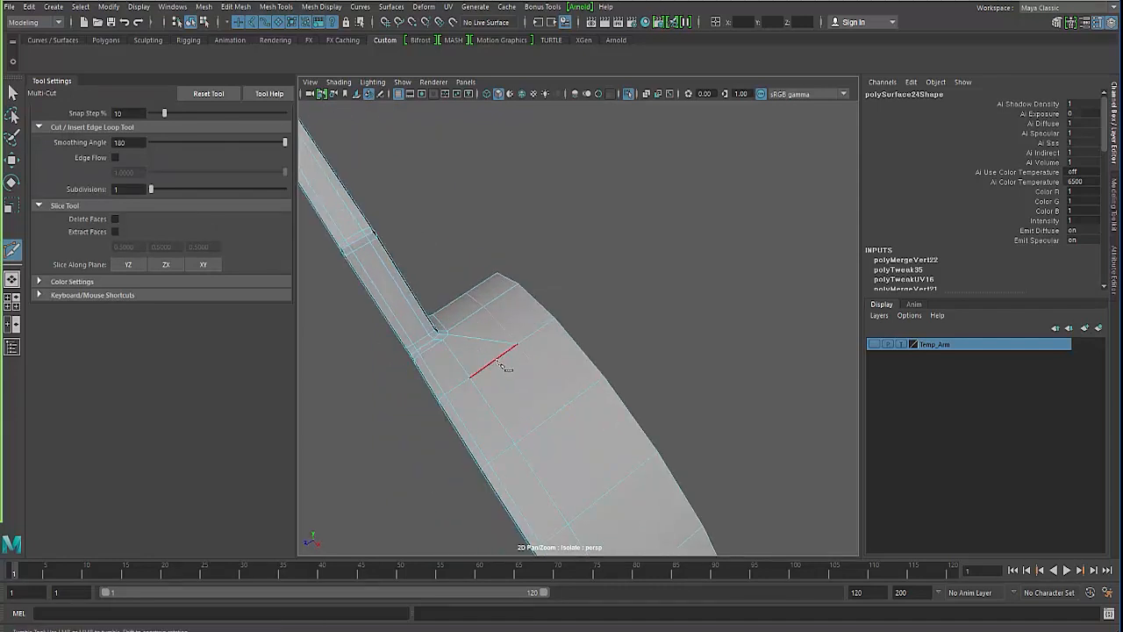
pyautogui.click(449, 329)
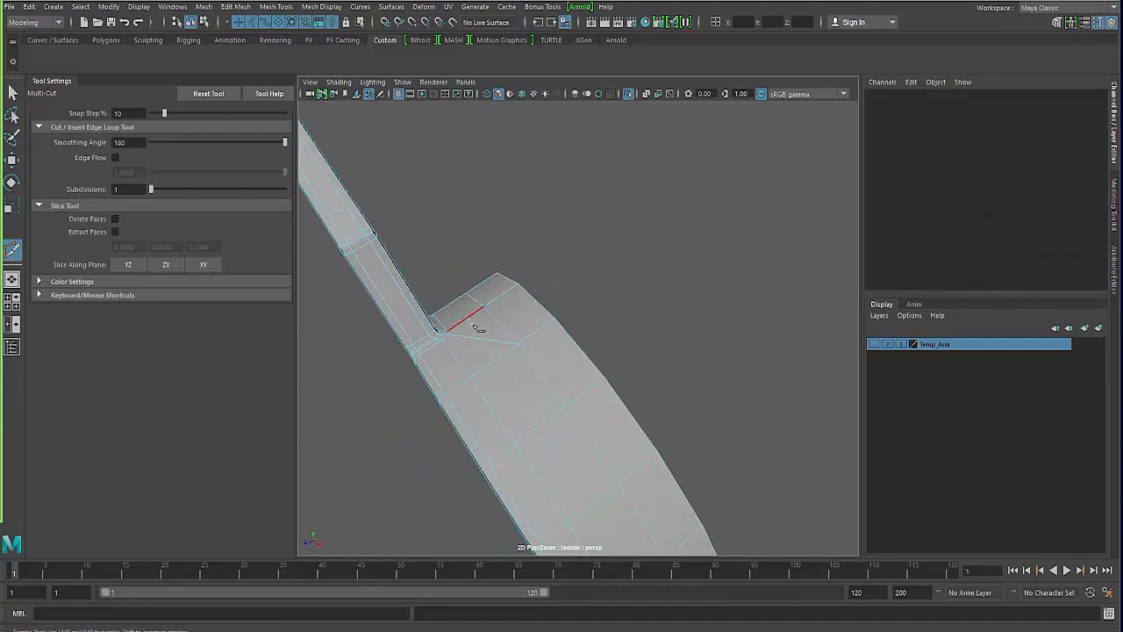
pyautogui.click(463, 323)
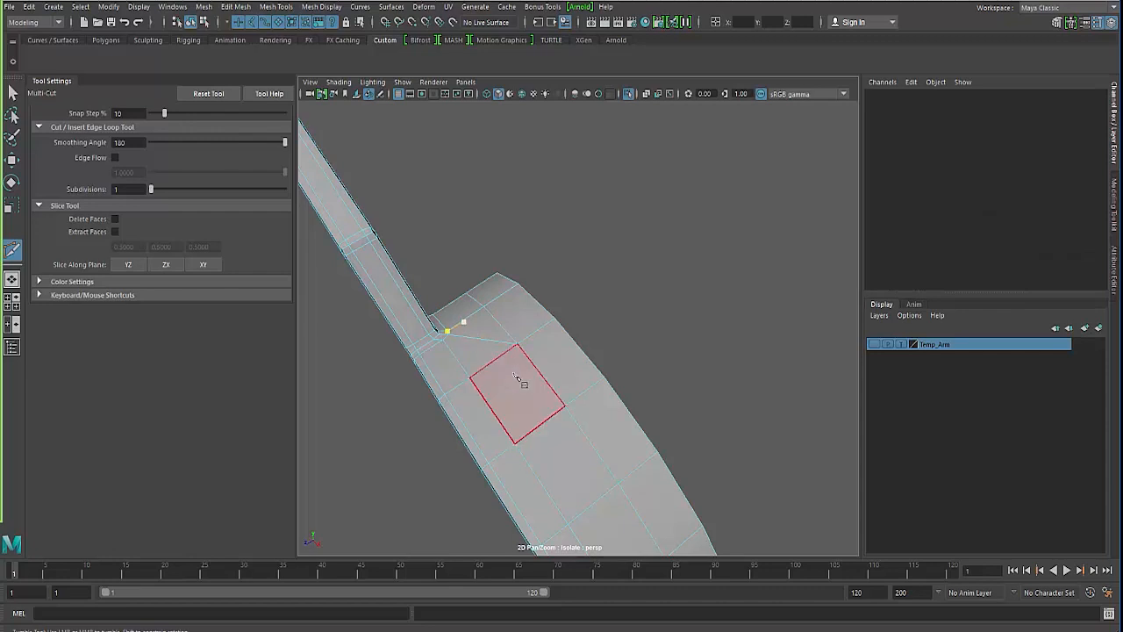
pyautogui.press('\\')
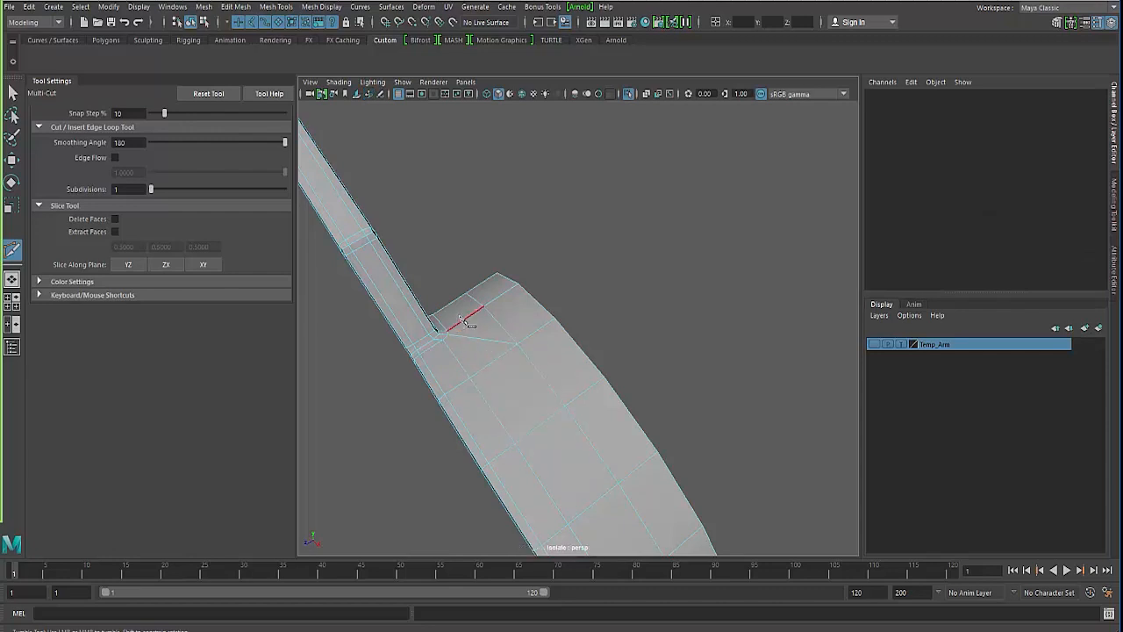
pyautogui.click(498, 361)
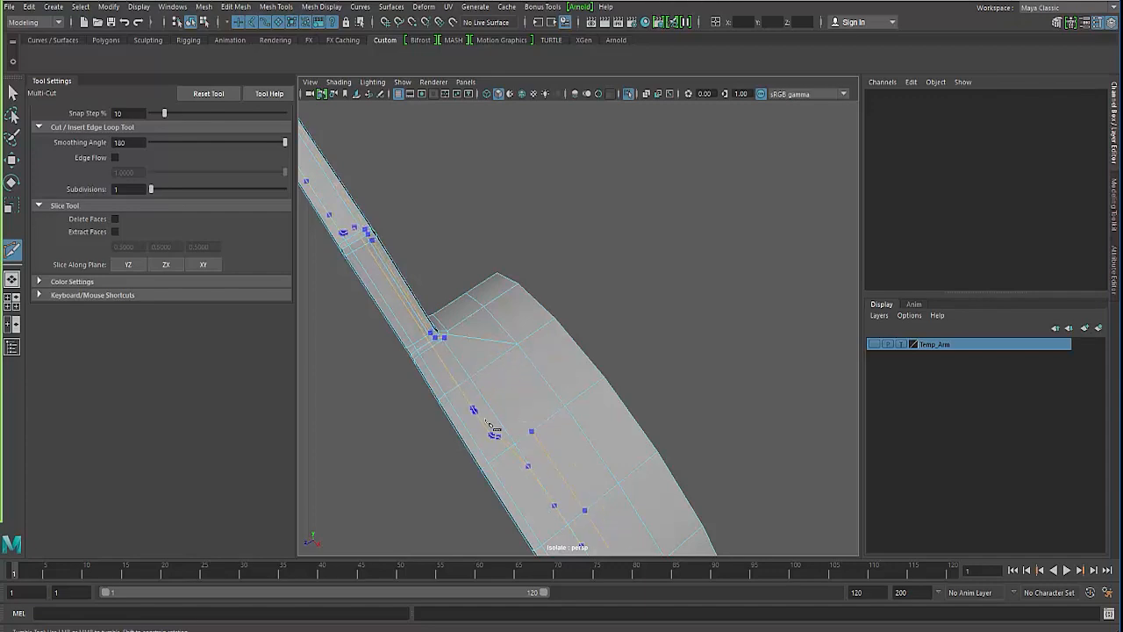
# Step: Try to insert a centred edge loop around the disc rim from its back side, and undo it
pyautogui.keyDown('alt'); pyautogui.moveTo(493, 429); pyautogui.dragTo(649, 303); pyautogui.keyUp('alt')
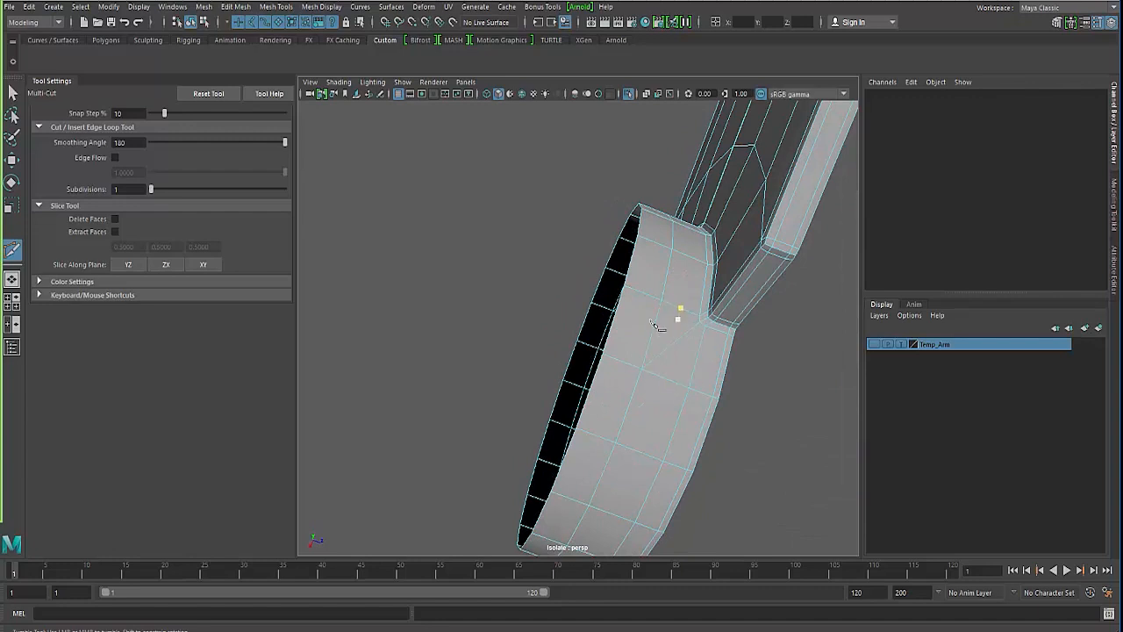
pyautogui.keyDown('alt'); pyautogui.moveTo(656, 325); pyautogui.dragTo(697, 306); pyautogui.keyUp('alt')
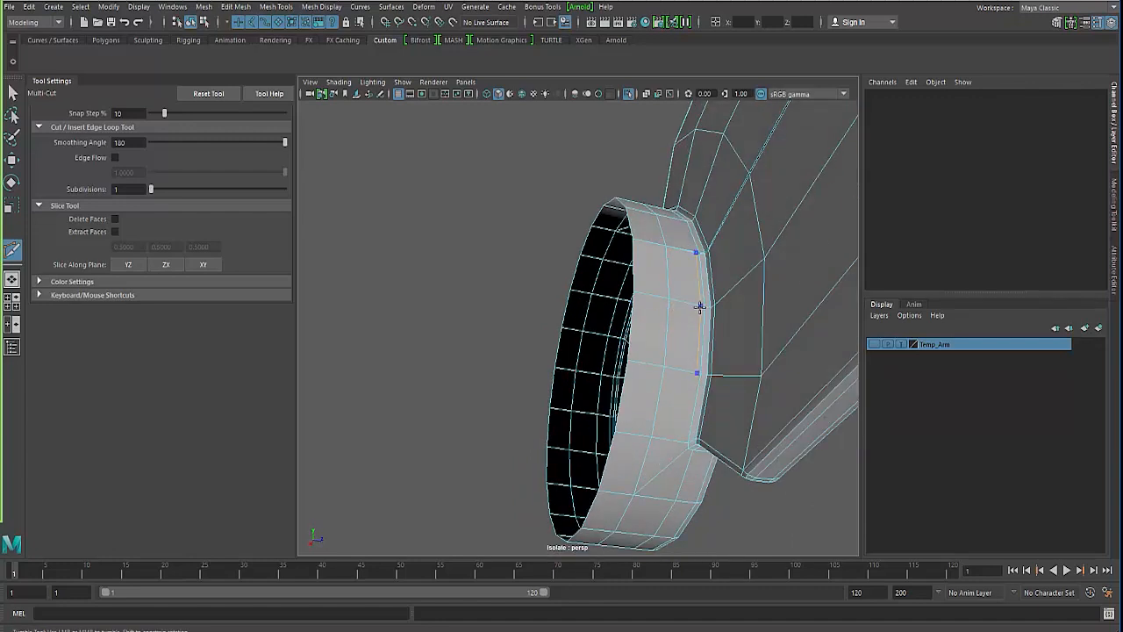
pyautogui.keyDown('ctrl'); pyautogui.middleClick(682, 305); pyautogui.keyUp('ctrl')
pyautogui.keyDown('alt'); pyautogui.moveTo(667, 281); pyautogui.dragTo(356, 314); pyautogui.keyUp('alt')
pyautogui.hotkey('ctrl', 'z')
# Step: Weld the open edges of the rim's centre seam nearest the plate with Target Weld in edge mode, merging to Center
pyautogui.click(13, 93)
pyautogui.keyDown('alt'); pyautogui.moveTo(506, 364); pyautogui.dragTo(518, 325); pyautogui.keyUp('alt')
pyautogui.keyDown('alt'); pyautogui.moveTo(519, 326); pyautogui.dragTo(600, 325, button='right'); pyautogui.keyUp('alt')
pyautogui.keyDown('alt'); pyautogui.moveTo(479, 371); pyautogui.dragTo(485, 372); pyautogui.keyUp('alt')
pyautogui.keyDown('alt'); pyautogui.moveTo(485, 372); pyautogui.dragTo(514, 364, button='middle'); pyautogui.keyUp('alt')
pyautogui.scroll(3, 490, 372)
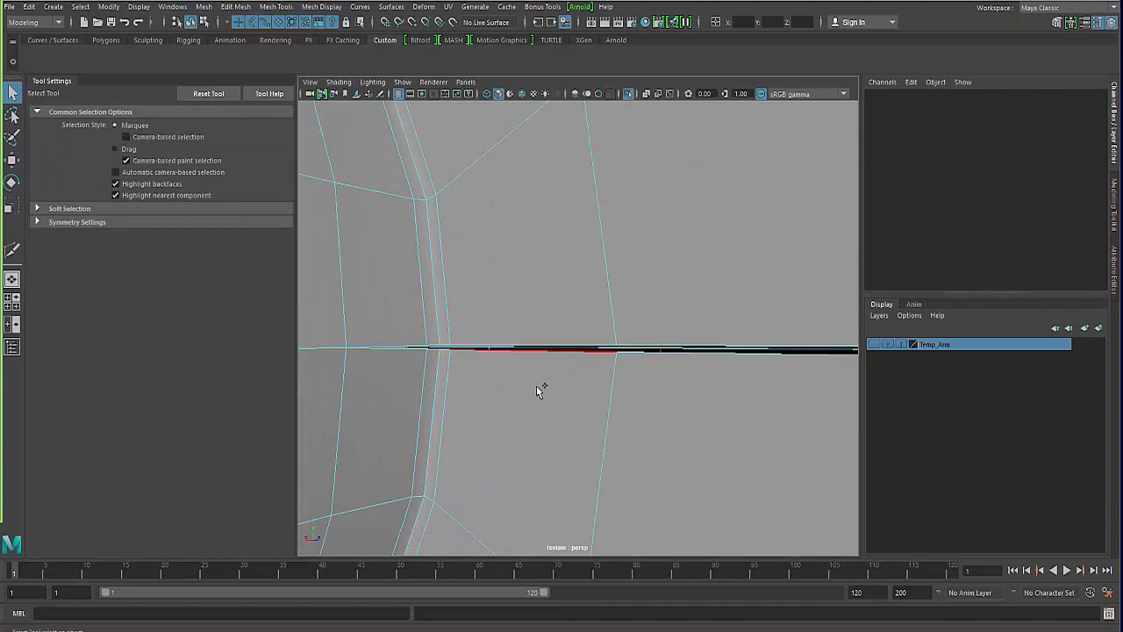
pyautogui.moveTo(536, 387)
pyautogui.keyDown('shift'); pyautogui.mouseDown(button='right')
pyautogui.moveTo(549, 350)
pyautogui.moveTo(551, 387)
pyautogui.mouseUp(button='right'); pyautogui.keyUp('shift')
pyautogui.rightClick(550, 302)
pyautogui.moveTo(554, 283); pyautogui.dragTo(554, 283, button='right')
pyautogui.keyDown('shift'); pyautogui.moveTo(542, 391); pyautogui.dragTo(535, 390, button='right'); pyautogui.keyUp('shift')
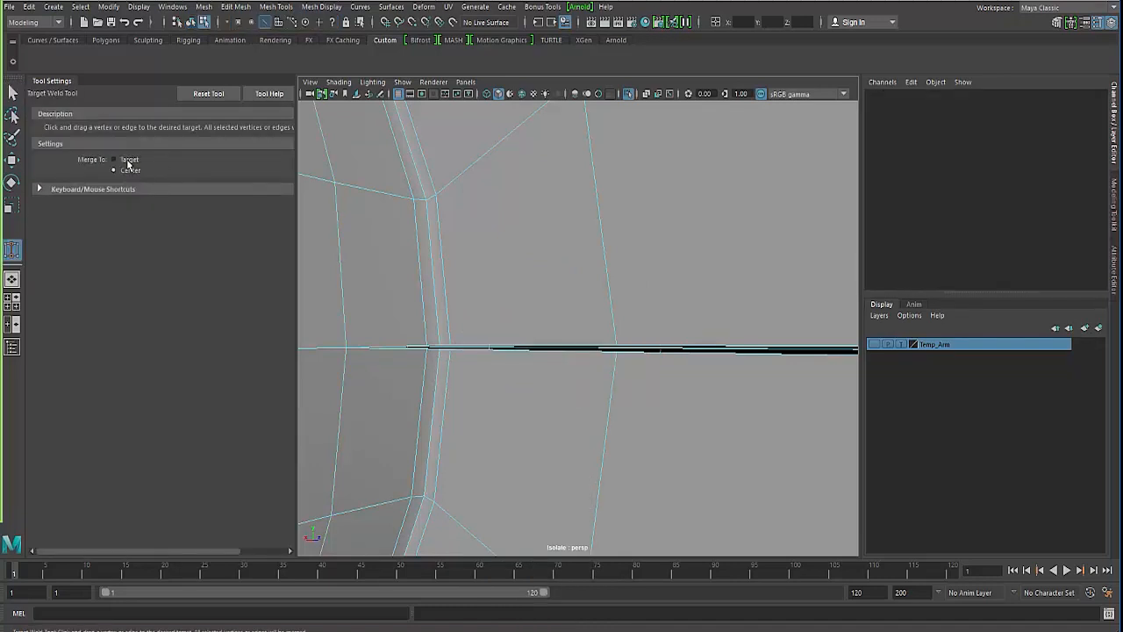
pyautogui.keyDown('alt'); pyautogui.moveTo(439, 343); pyautogui.dragTo(447, 370); pyautogui.keyUp('alt')
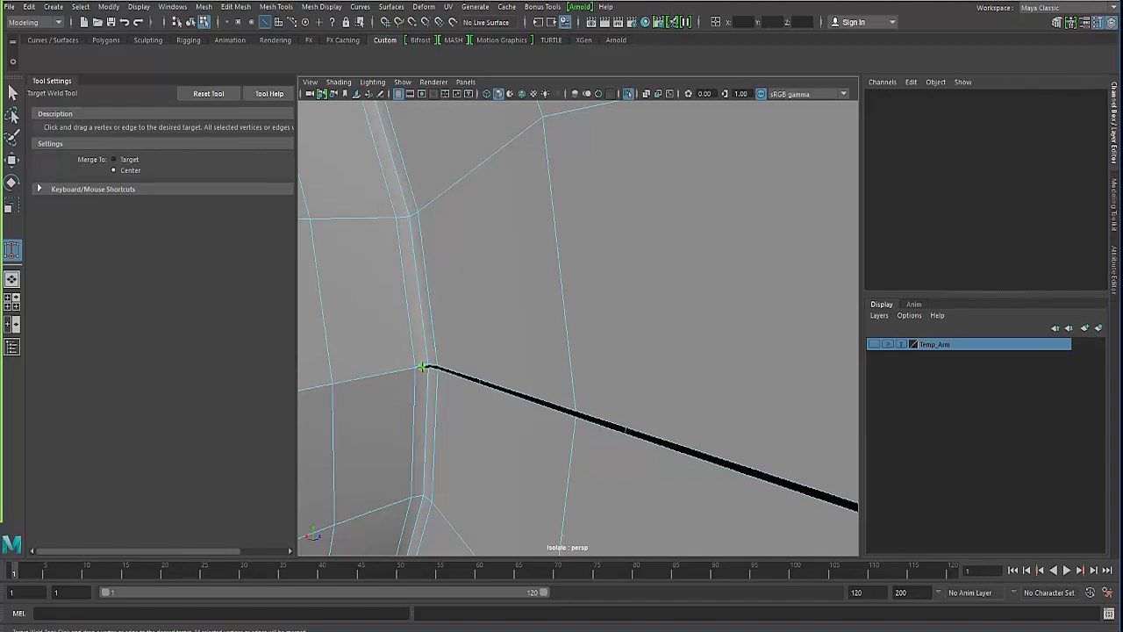
pyautogui.moveTo(456, 365); pyautogui.dragTo(459, 378)
# Step: Weld the remaining pair of open edges on the outer part of the rim's centre seam
pyautogui.keyDown('alt'); pyautogui.moveTo(535, 417); pyautogui.dragTo(490, 373, button='middle'); pyautogui.keyUp('alt')
pyautogui.keyDown('alt'); pyautogui.moveTo(491, 374); pyautogui.dragTo(469, 374, button='right'); pyautogui.keyUp('alt')
pyautogui.keyDown('alt'); pyautogui.moveTo(574, 368); pyautogui.dragTo(508, 366, button='middle'); pyautogui.keyUp('alt')
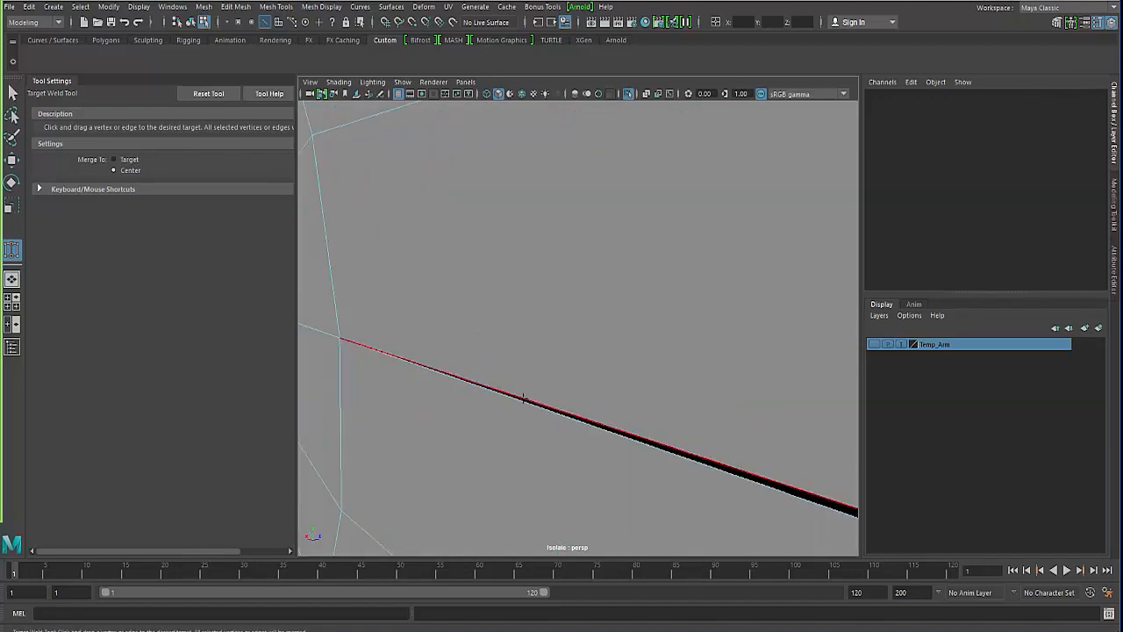
pyautogui.moveTo(521, 396); pyautogui.dragTo(527, 405)
pyautogui.keyDown('alt'); pyautogui.moveTo(536, 403); pyautogui.dragTo(477, 359, button='right'); pyautogui.keyUp('alt')
# Step: Examine the welded mesh in smoothed, wireframe and shaded displays, and return to the unsmoothed shaded display
pyautogui.keyDown('alt'); pyautogui.moveTo(477, 359); pyautogui.dragTo(514, 413); pyautogui.keyUp('alt')
pyautogui.press('1')
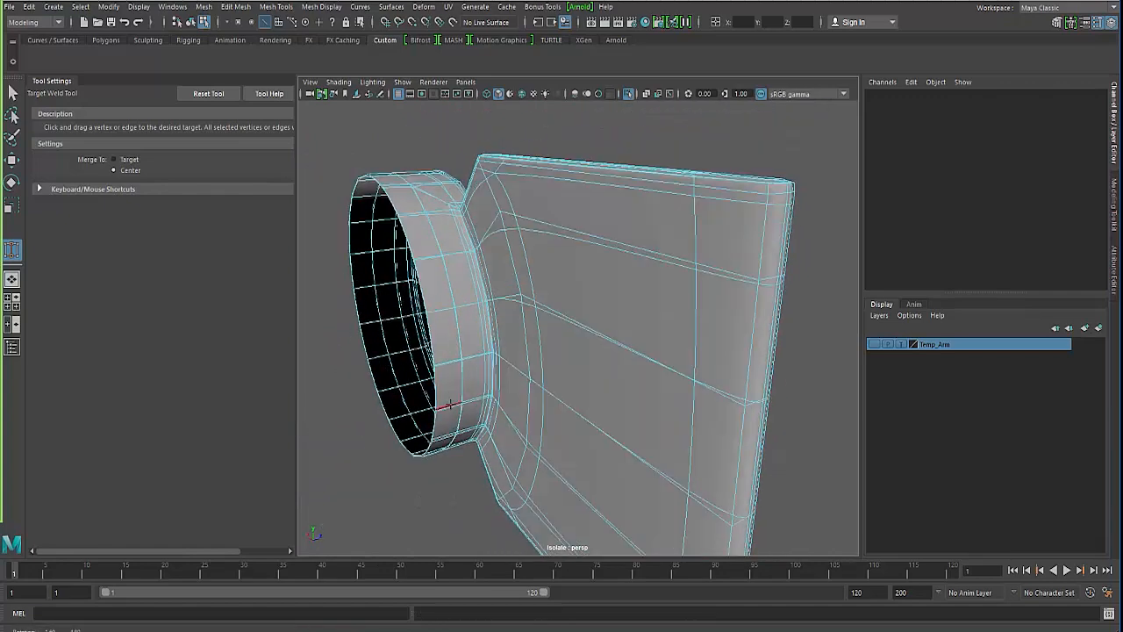
pyautogui.press('4')
pyautogui.press('2')
pyautogui.press('3')
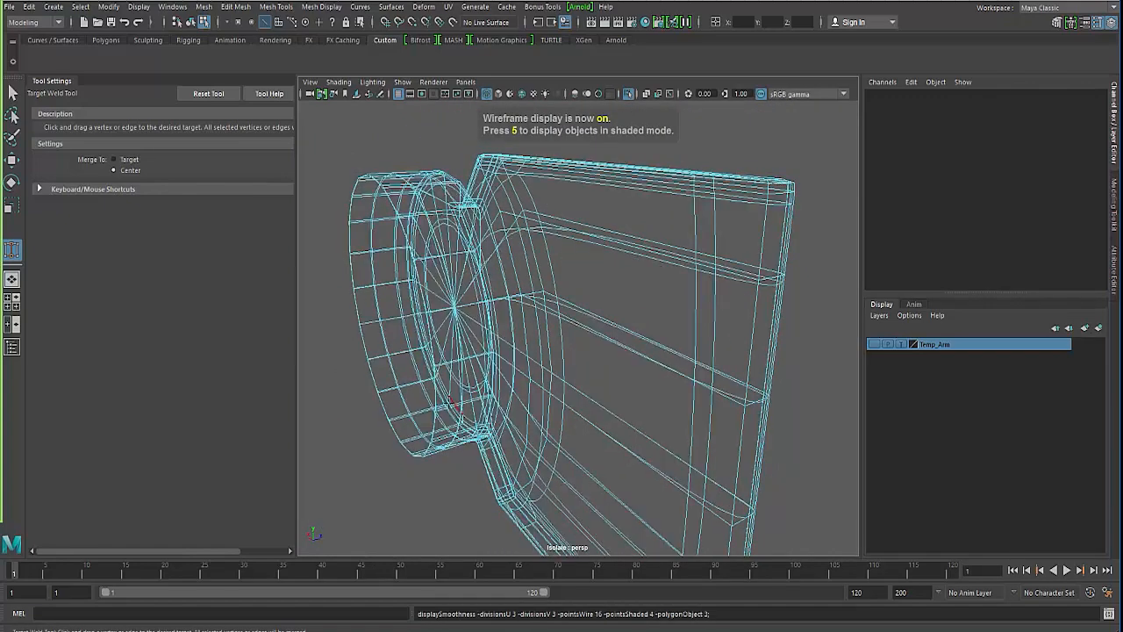
pyautogui.press('q')
pyautogui.press('1')
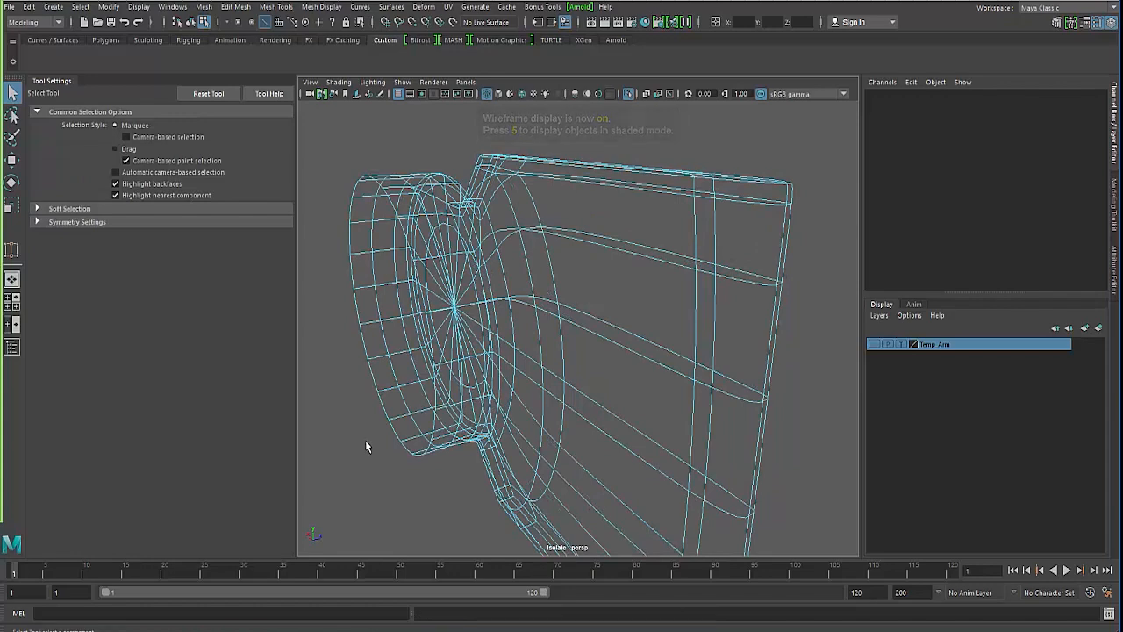
pyautogui.press('5')
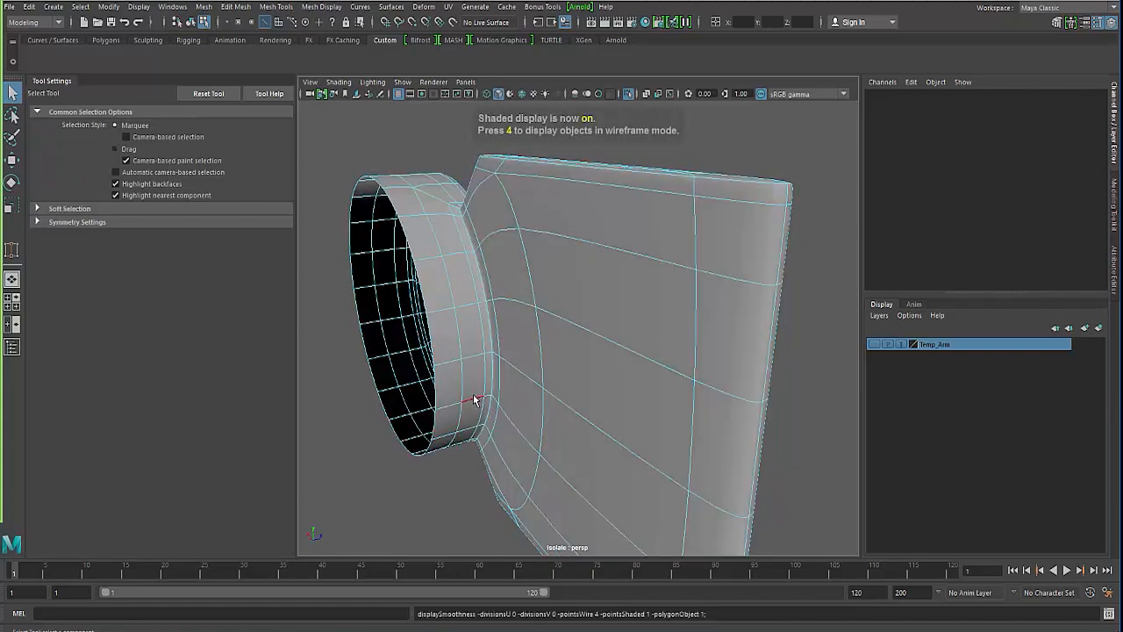
# Step: Cut a new line of edges around the disc rim past the notch, between the middle loop and the plate-side loop
pyautogui.keyDown('alt'); pyautogui.moveTo(468, 396); pyautogui.dragTo(496, 369); pyautogui.keyUp('alt')
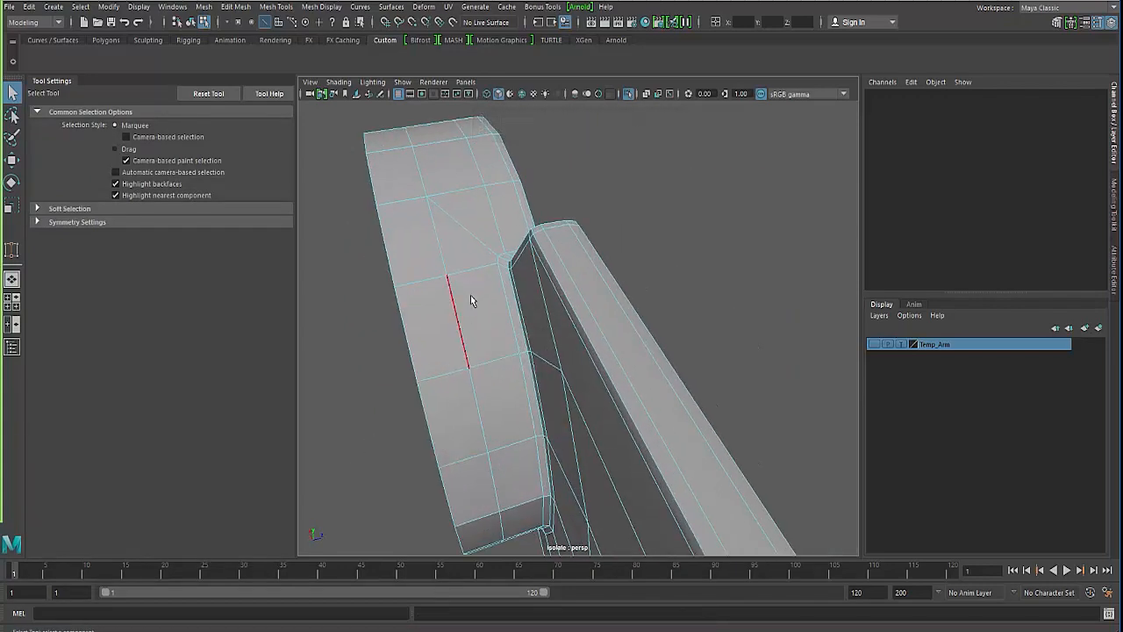
pyautogui.keyDown('shift'); pyautogui.moveTo(492, 341); pyautogui.dragTo(424, 344, button='right'); pyautogui.keyUp('shift')
pyautogui.keyDown('alt'); pyautogui.moveTo(424, 344); pyautogui.dragTo(450, 339); pyautogui.keyUp('alt')
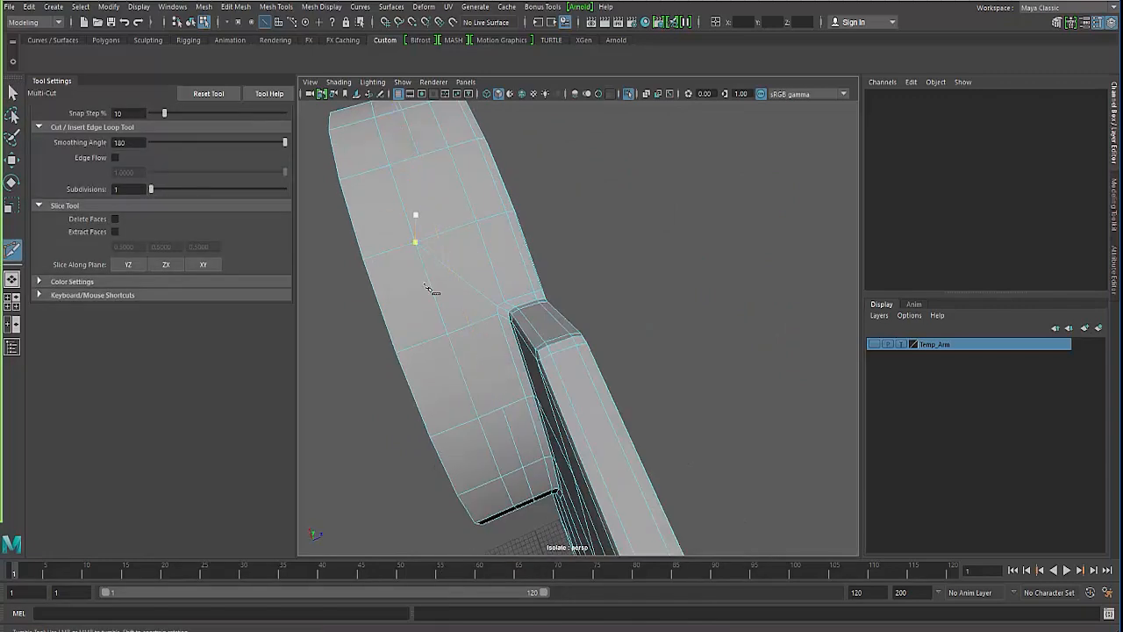
pyautogui.keyDown('alt'); pyautogui.moveTo(431, 283); pyautogui.dragTo(443, 342); pyautogui.keyUp('alt')
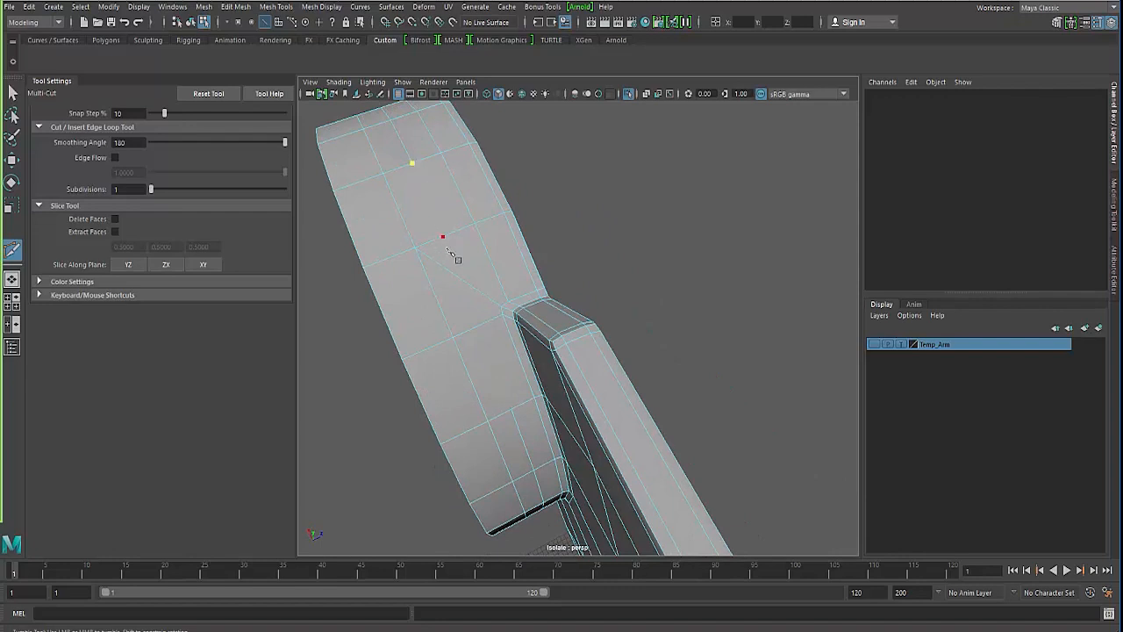
pyautogui.click(482, 331)
# Step: Delete the segments of the old diagonal edge running from the rim's middle loop to the notch corner
pyautogui.click(12, 92)
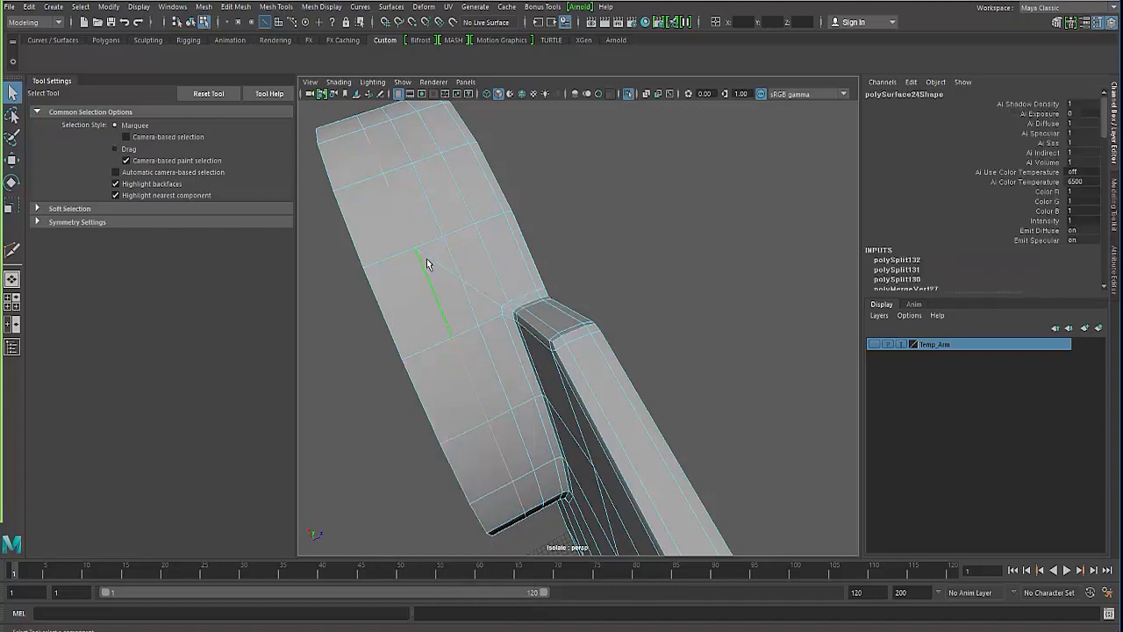
pyautogui.press('Delete')
pyautogui.click(489, 300)
pyautogui.press('Delete')
# Step: Cut a replacement edge from the notch corner to the new rim loop, and preview the object smoothed
pyautogui.moveTo(459, 279); pyautogui.dragTo(413, 297, button='right')
pyautogui.click(462, 286)
pyautogui.click(471, 301)
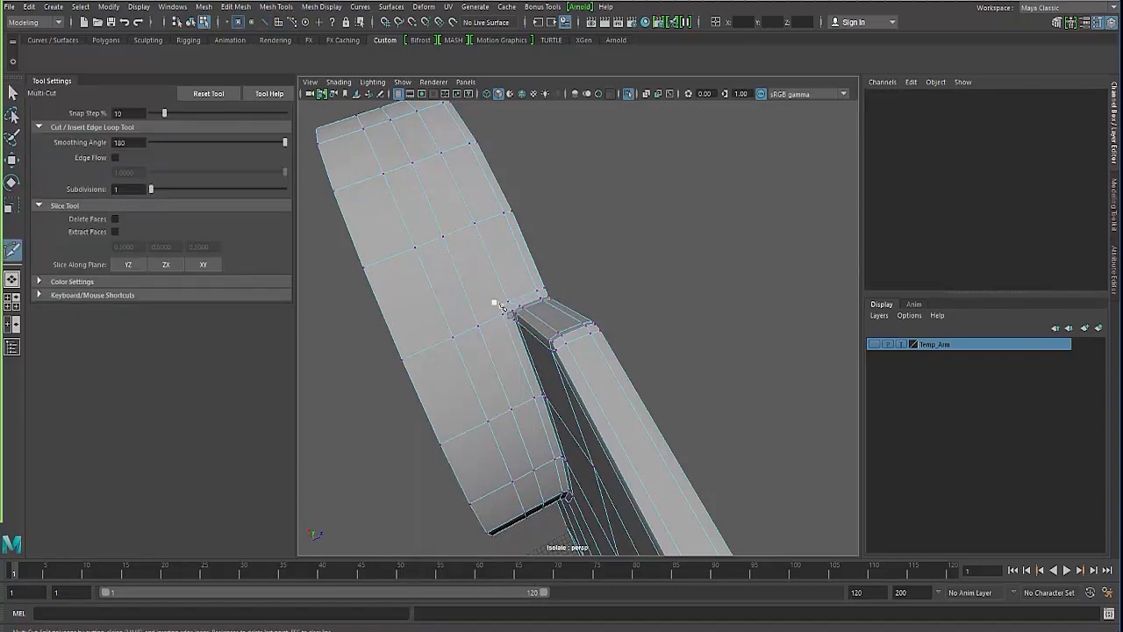
pyautogui.click(444, 238)
pyautogui.press('Return')
pyautogui.press('F8')
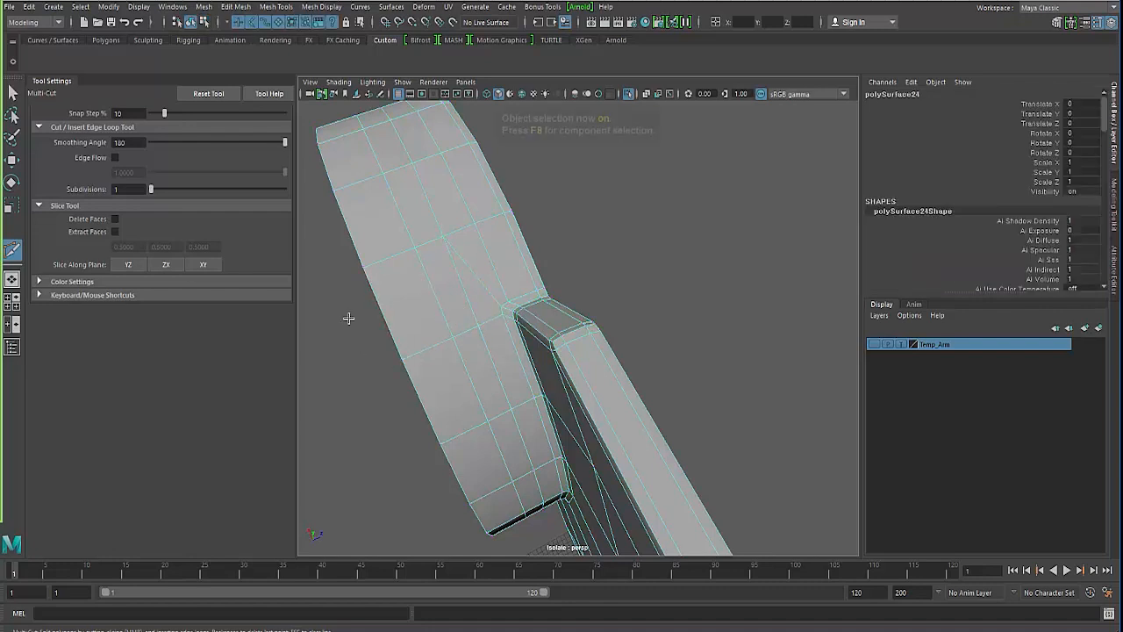
pyautogui.press('3')
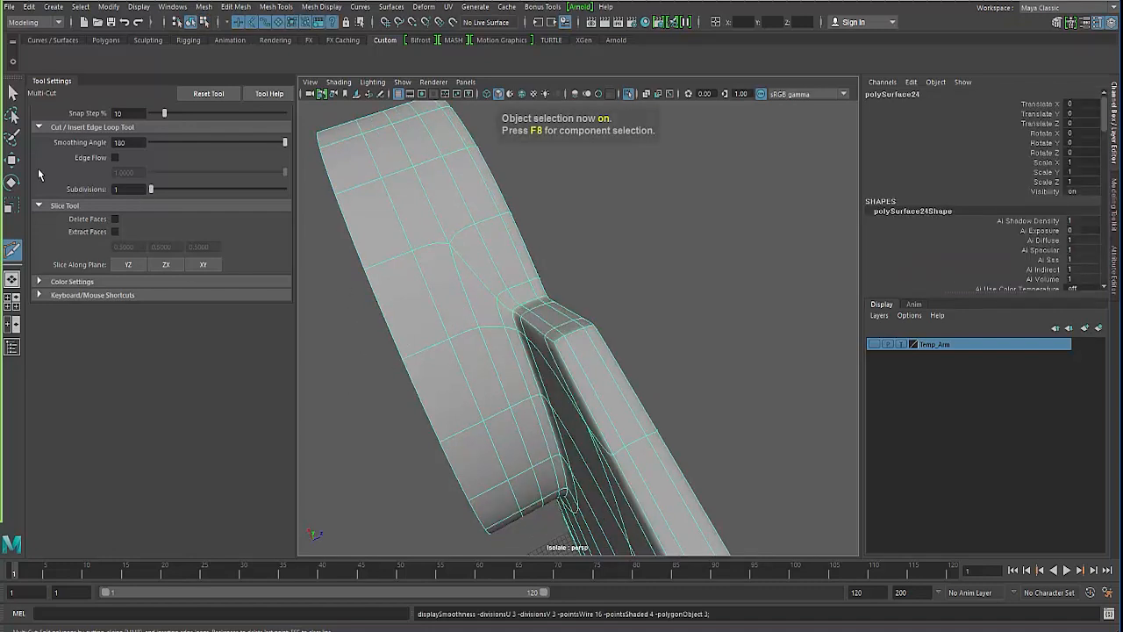
# Step: Delete the old diagonal edge between the rim's middle loop and the notch corner on the opposite side
pyautogui.click(12, 91)
pyautogui.click(373, 377)
pyautogui.keyDown('alt'); pyautogui.moveTo(408, 383); pyautogui.dragTo(529, 370); pyautogui.keyUp('alt')
pyautogui.click(486, 391)
pyautogui.moveTo(529, 369); pyautogui.dragTo(519, 274, button='right')
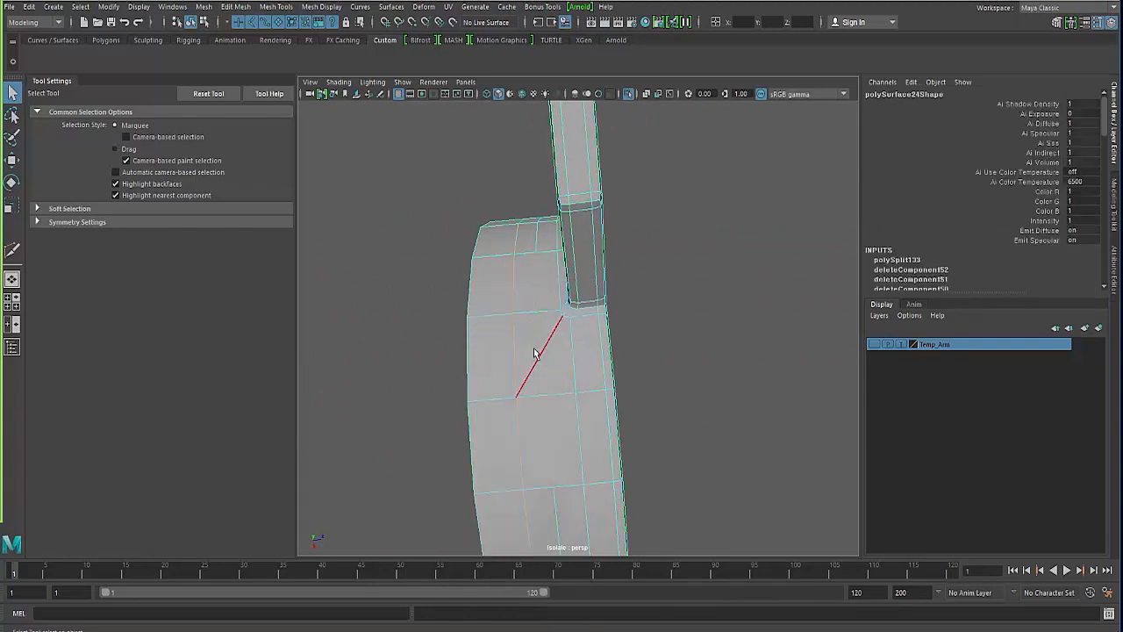
pyautogui.click(543, 391)
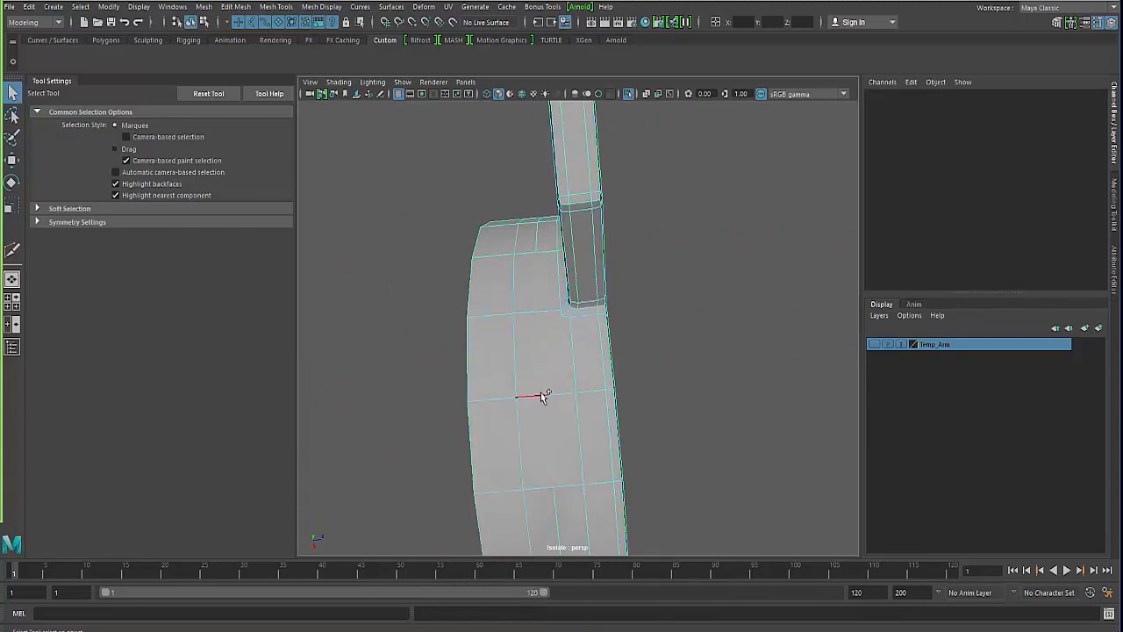
# Step: Extend the new rim loop past the opposite notch with Multi-Cut, connect it to the notch corner, and preview the result smoothed
pyautogui.keyDown('shift'); pyautogui.moveTo(543, 396); pyautogui.dragTo(541, 471, button='right'); pyautogui.keyUp('shift')
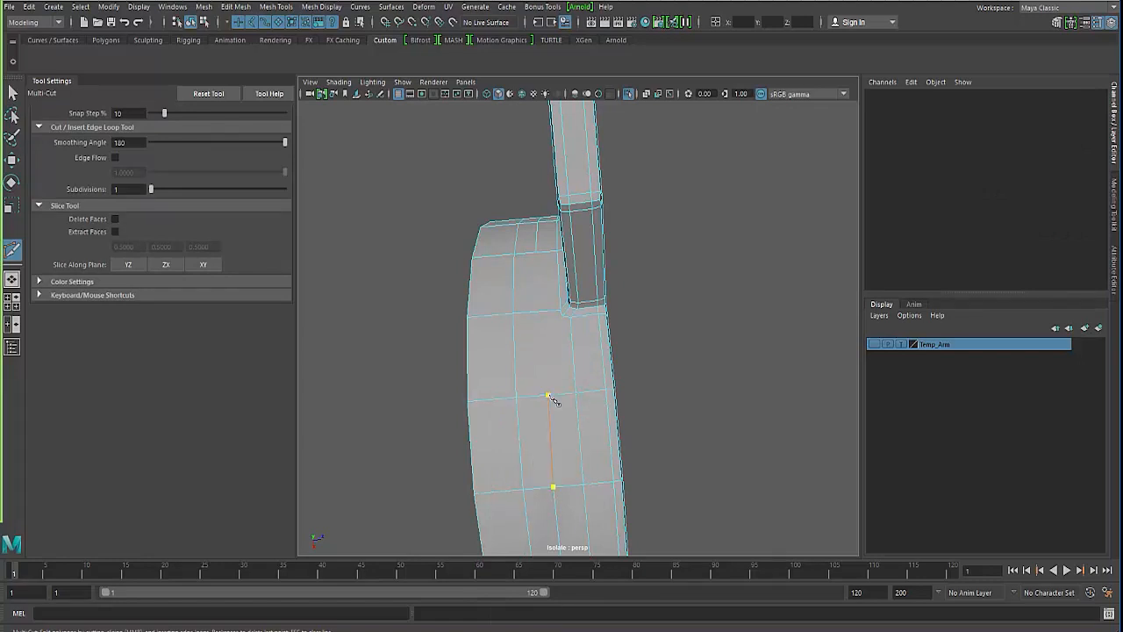
pyautogui.click(538, 313)
pyautogui.press('Return')
pyautogui.press('q')
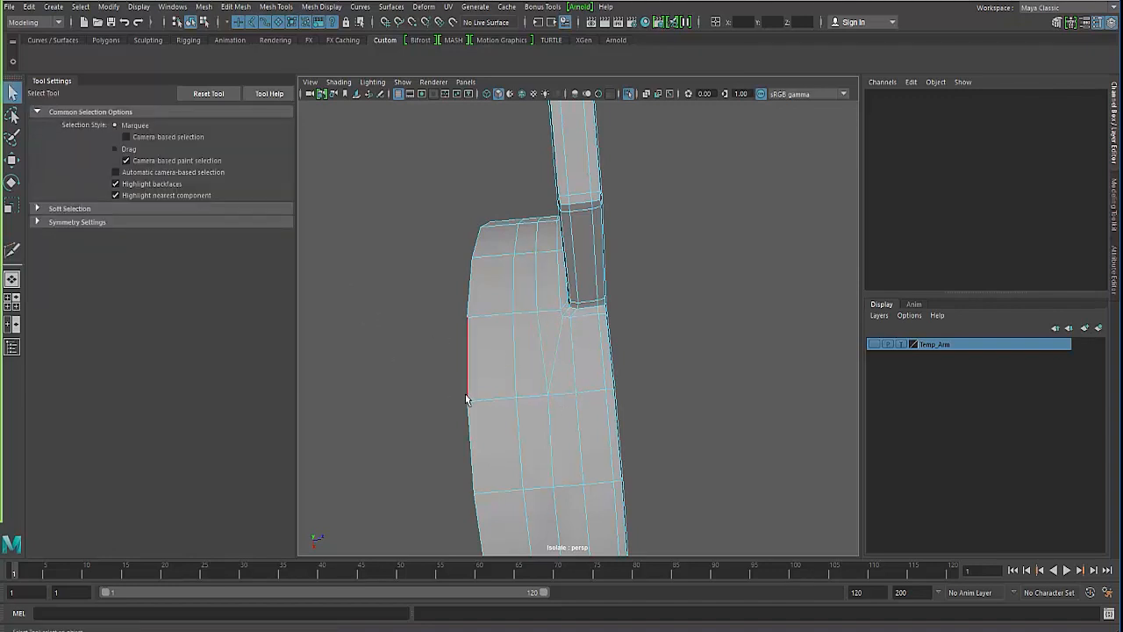
pyautogui.keyDown('alt'); pyautogui.moveTo(466, 399); pyautogui.dragTo(401, 392); pyautogui.keyUp('alt')
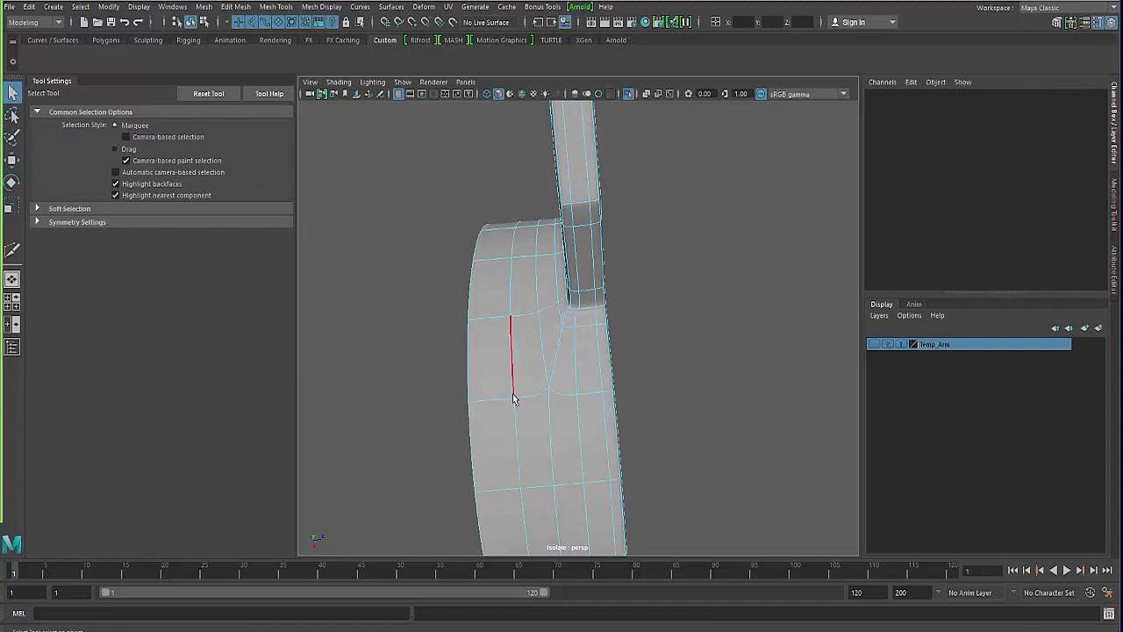
# Step: Try merging the three clustered vertices beside the notch corner to their center, and undo the merge
pyautogui.keyDown('alt'); pyautogui.moveTo(509, 413); pyautogui.dragTo(591, 426, button='right'); pyautogui.keyUp('alt')
pyautogui.press('1')
pyautogui.keyDown('alt'); pyautogui.moveTo(591, 426); pyautogui.dragTo(594, 421, button='middle'); pyautogui.keyUp('alt')
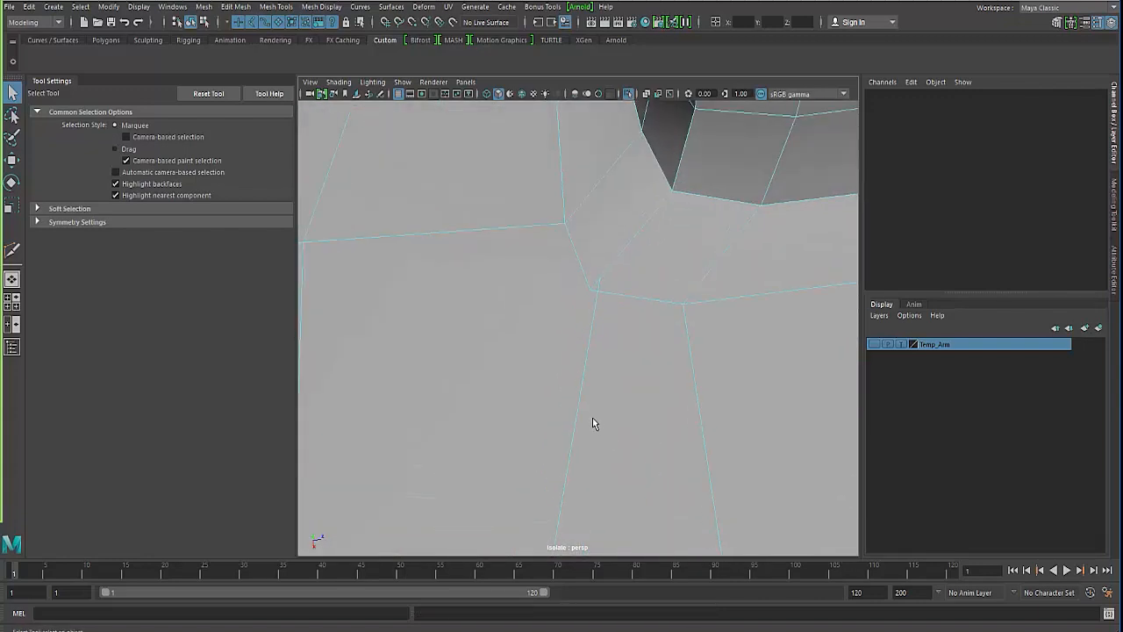
pyautogui.keyDown('alt'); pyautogui.moveTo(593, 422); pyautogui.dragTo(595, 437, button='right'); pyautogui.keyUp('alt')
pyautogui.moveTo(567, 316); pyautogui.dragTo(524, 332, button='right')
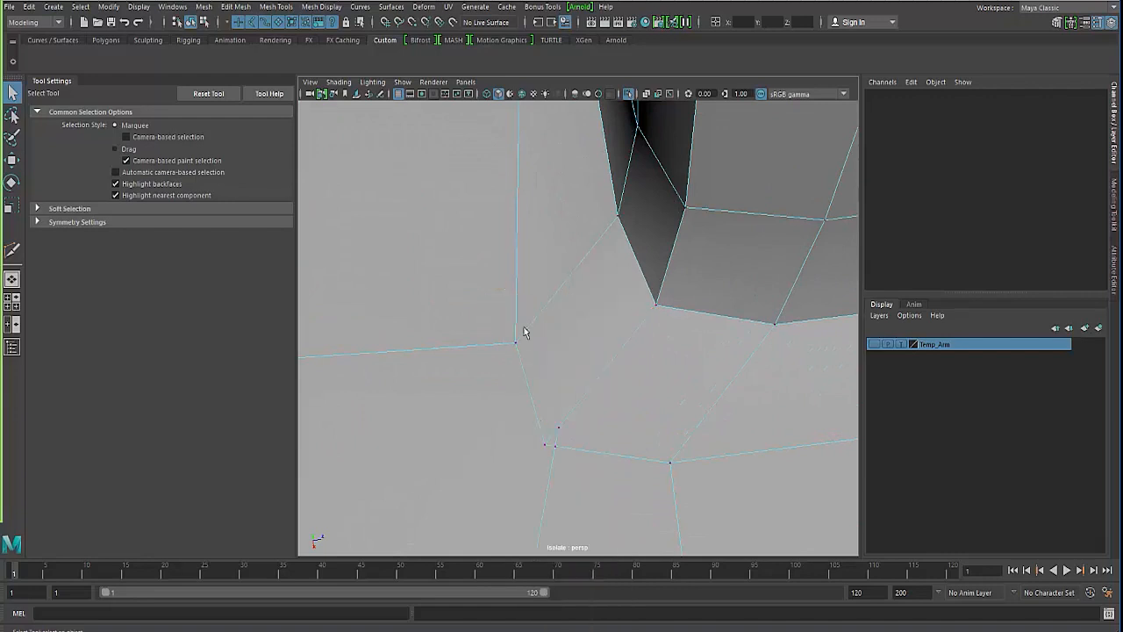
pyautogui.moveTo(527, 414); pyautogui.dragTo(567, 456)
pyautogui.click(234, 6)
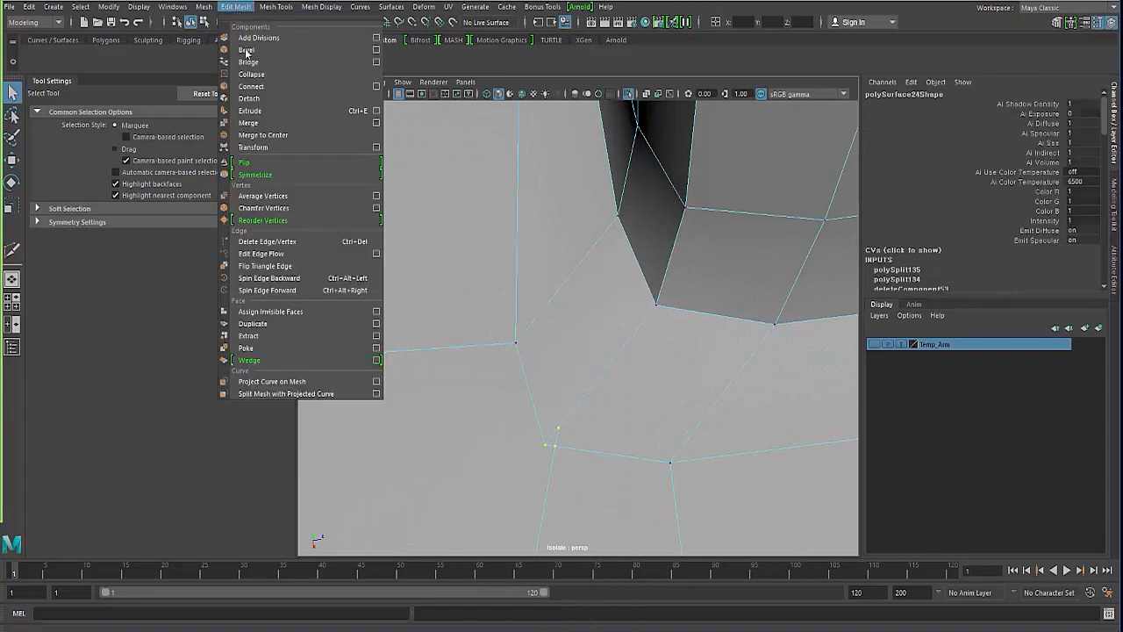
pyautogui.click(263, 134)
pyautogui.hotkey('ctrl', 'z')
pyautogui.hotkey('ctrl', 'z')
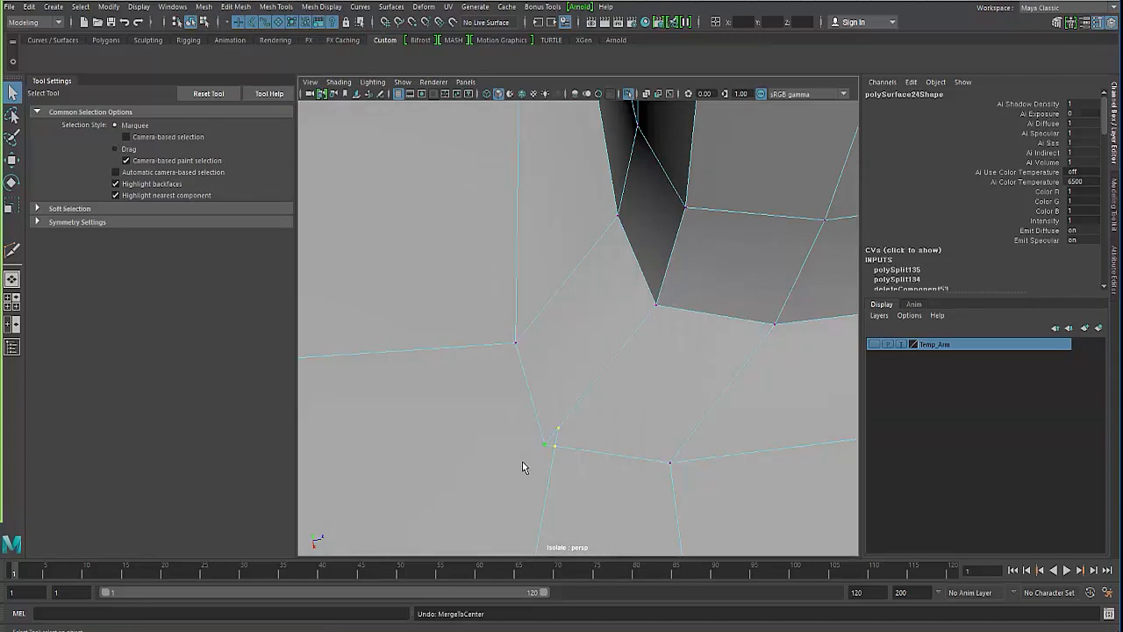
# Step: Check the selected vertices in wireframe, try a distance-based Merge on them in shaded display, and undo it
pyautogui.press('4')
pyautogui.keyDown('alt'); pyautogui.moveTo(527, 463); pyautogui.dragTo(502, 434); pyautogui.keyUp('alt')
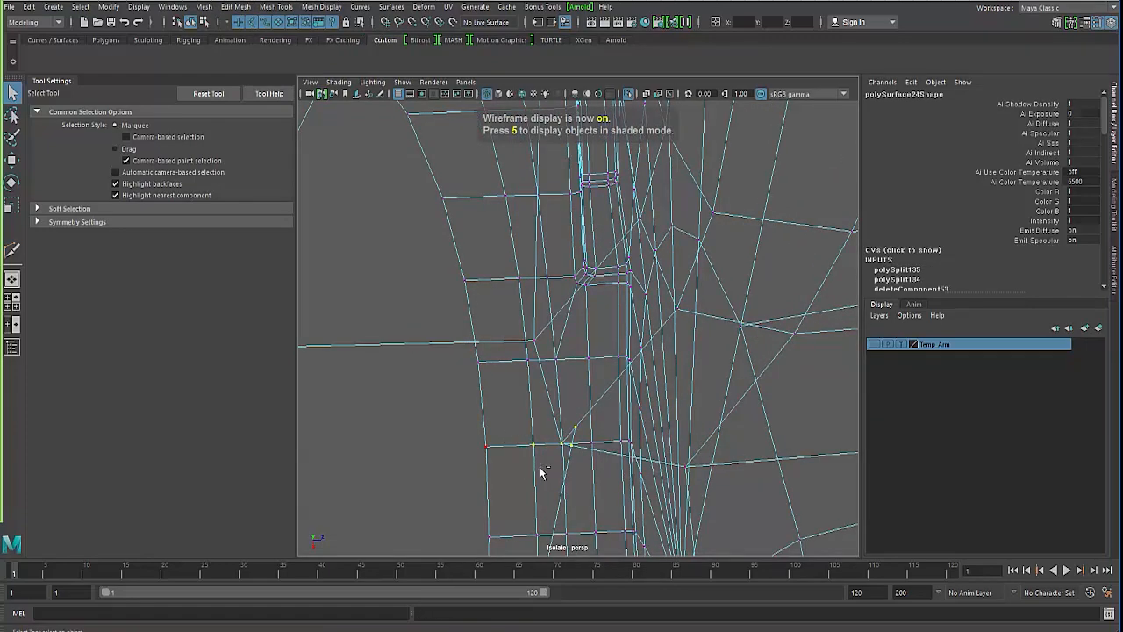
pyautogui.press('5')
pyautogui.click(235, 6)
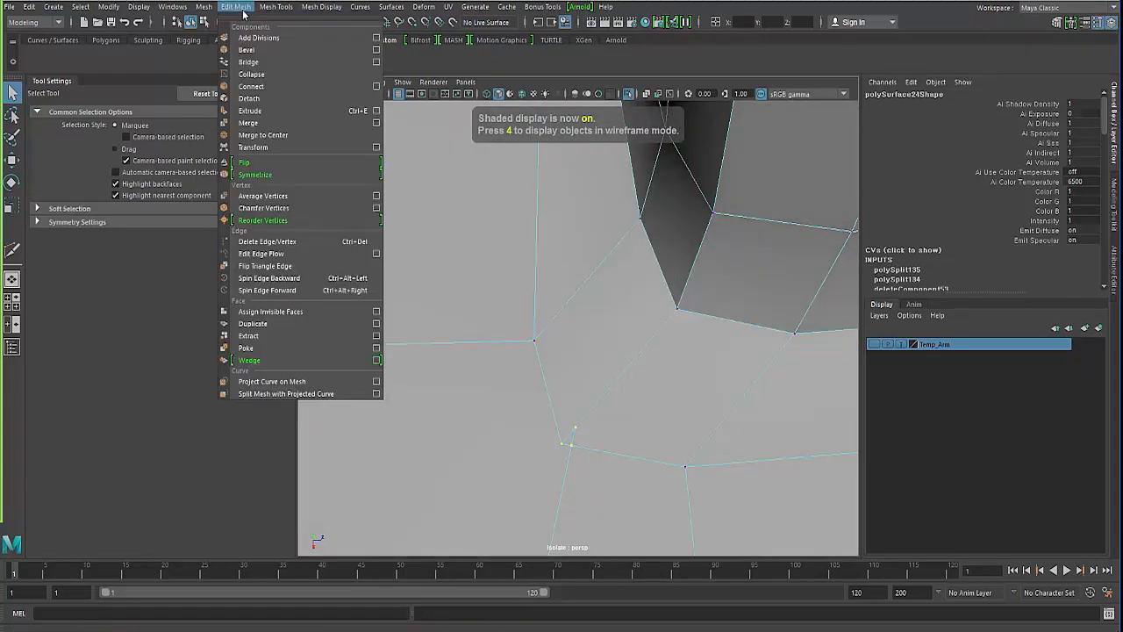
pyautogui.click(248, 123)
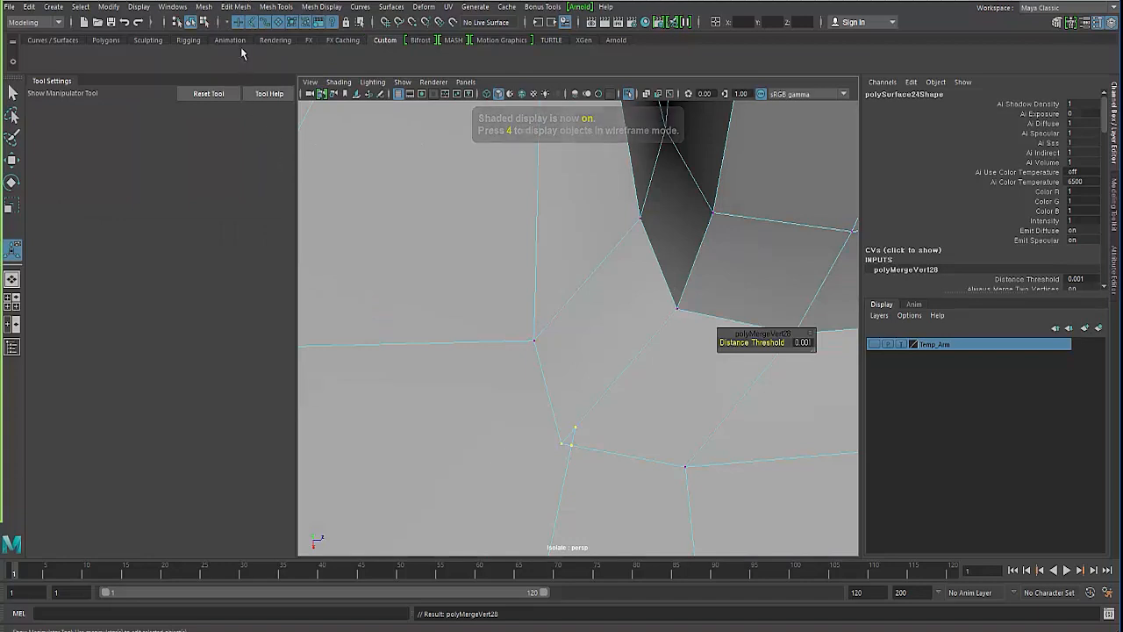
pyautogui.hotkey('ctrl', 'z')
# Step: Merge the clustered vertices beside the notch to their center, and inspect the joint and arm plate smoothed
pyautogui.click(235, 6)
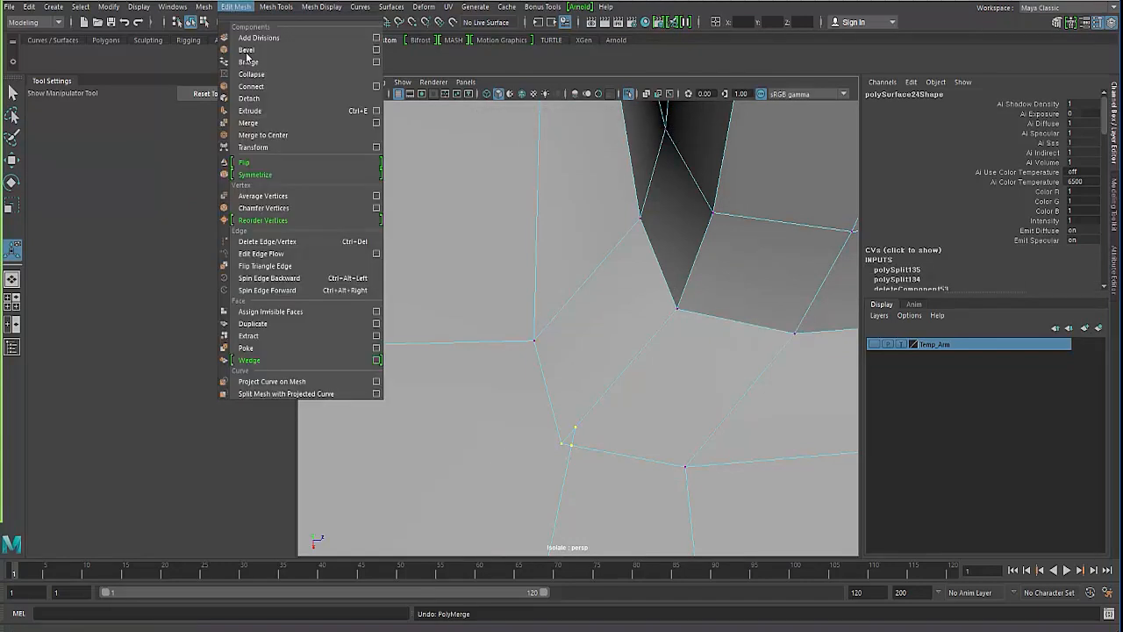
pyautogui.click(377, 253)
pyautogui.press('f')
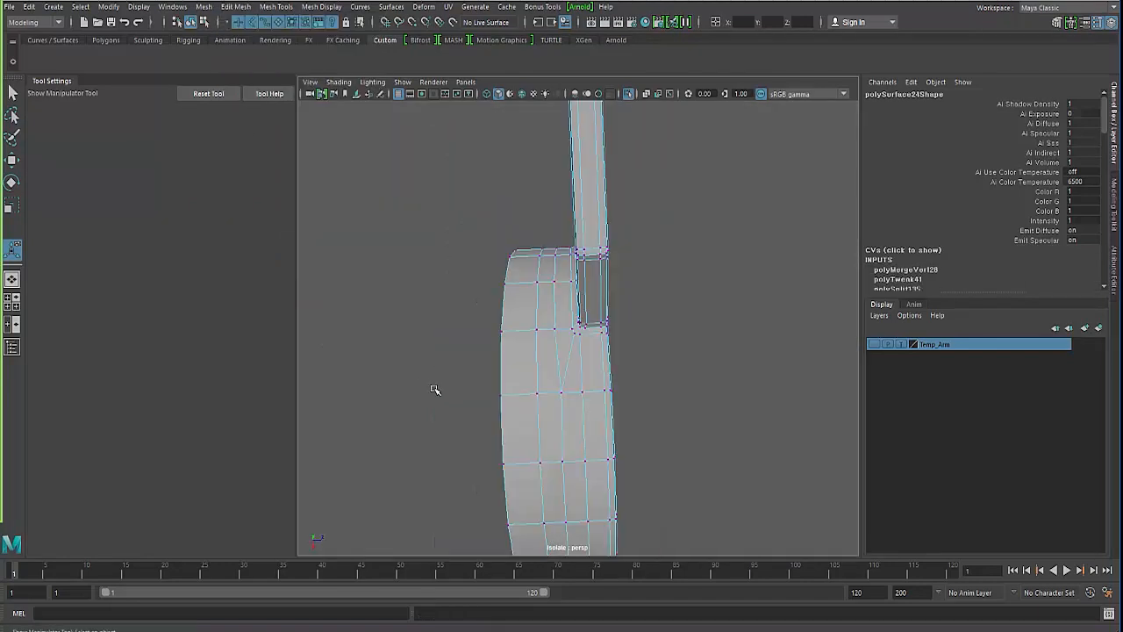
pyautogui.press('q')
pyautogui.press('F8')
pyautogui.click(473, 386)
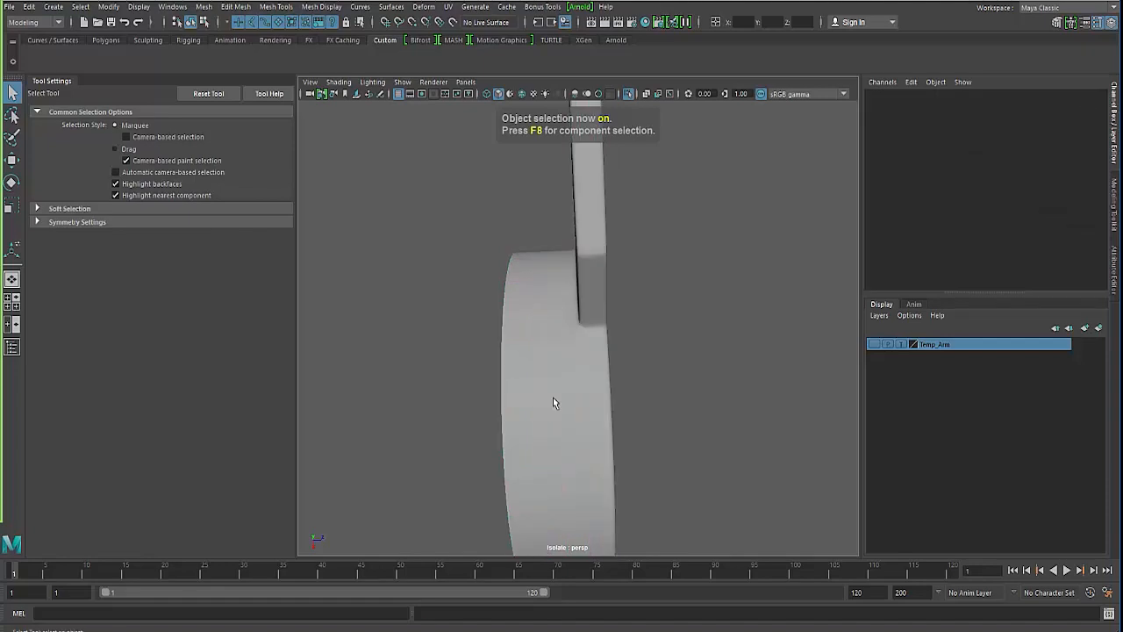
pyautogui.keyDown('alt'); pyautogui.moveTo(554, 400); pyautogui.dragTo(395, 390); pyautogui.keyUp('alt')
pyautogui.keyDown('alt'); pyautogui.moveTo(419, 439); pyautogui.dragTo(408, 363); pyautogui.keyUp('alt')
pyautogui.click(536, 354)
pyautogui.keyDown('alt'); pyautogui.moveTo(536, 355); pyautogui.dragTo(542, 412); pyautogui.keyUp('alt')
pyautogui.press('1')
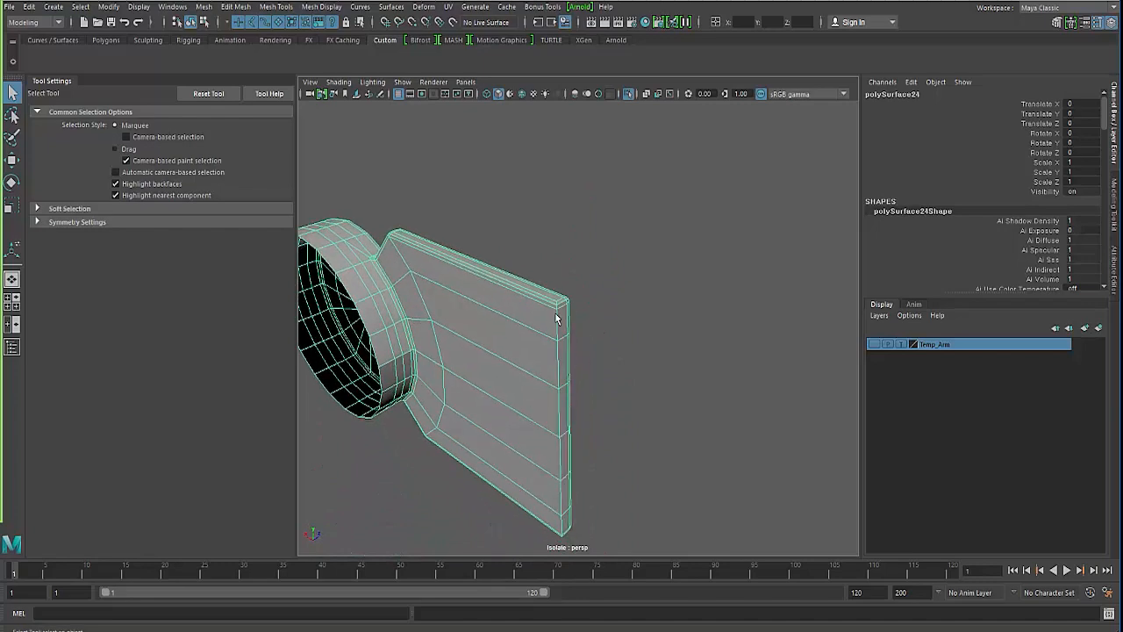
# Step: Bevel the long vertical edge at the arm plate's outer end with a fraction of 0.2 and 2 segments
pyautogui.keyDown('alt'); pyautogui.moveTo(553, 340); pyautogui.dragTo(524, 363); pyautogui.keyUp('alt')
pyautogui.keyDown('alt'); pyautogui.moveTo(523, 364); pyautogui.dragTo(589, 391, button='right'); pyautogui.keyUp('alt')
pyautogui.keyDown('alt'); pyautogui.moveTo(521, 391); pyautogui.dragTo(541, 398, button='right'); pyautogui.keyUp('alt')
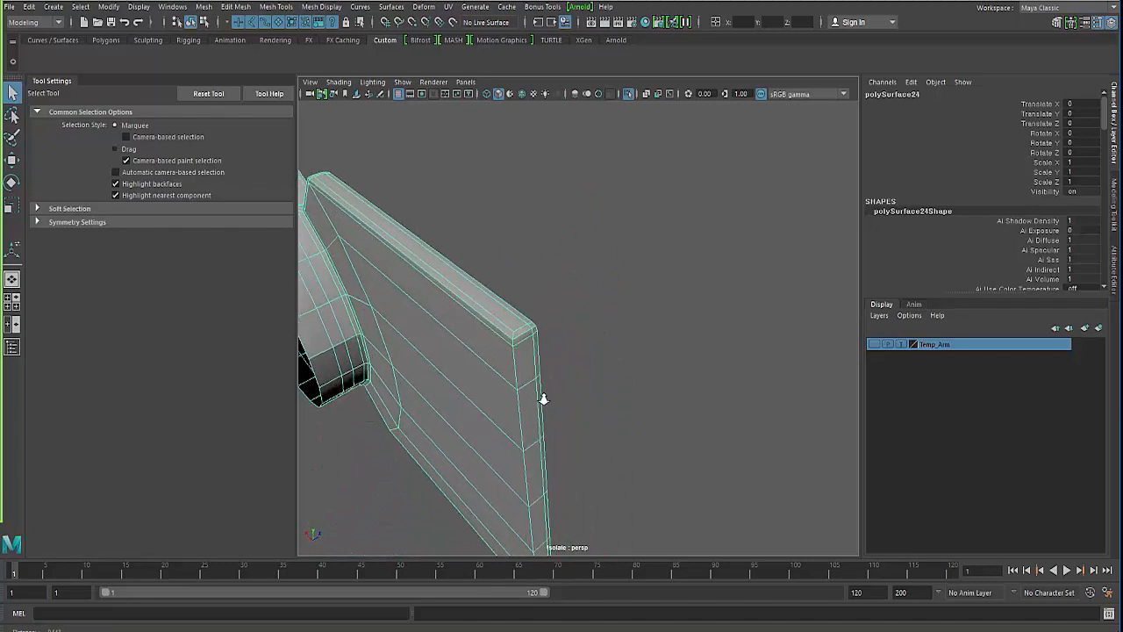
pyautogui.keyDown('alt'); pyautogui.moveTo(541, 398); pyautogui.dragTo(434, 404); pyautogui.keyUp('alt')
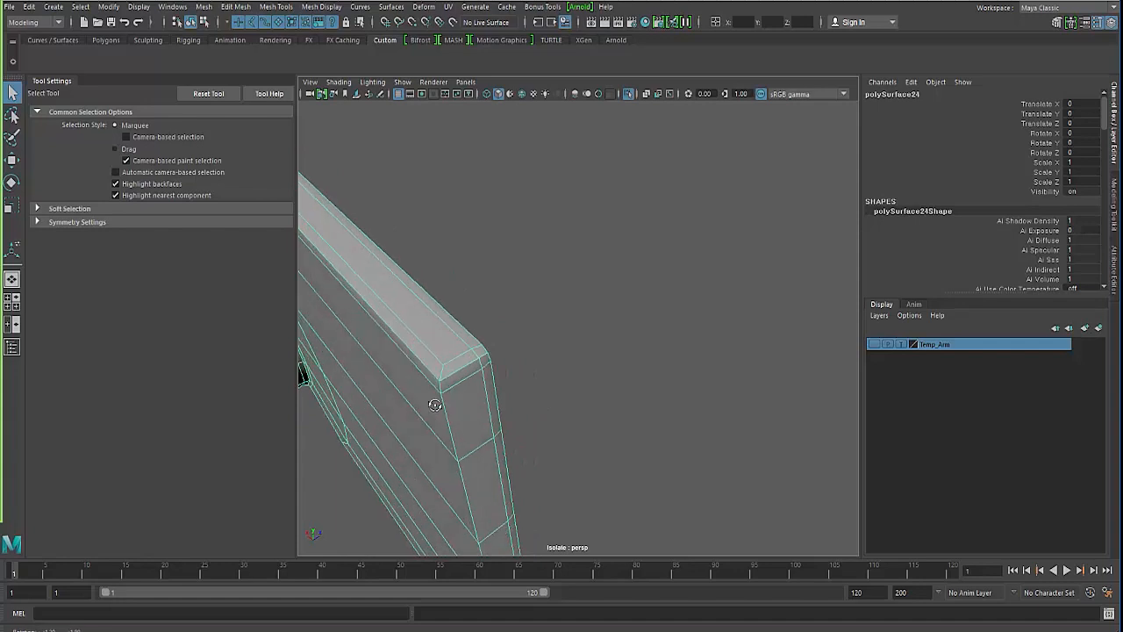
pyautogui.press('w')
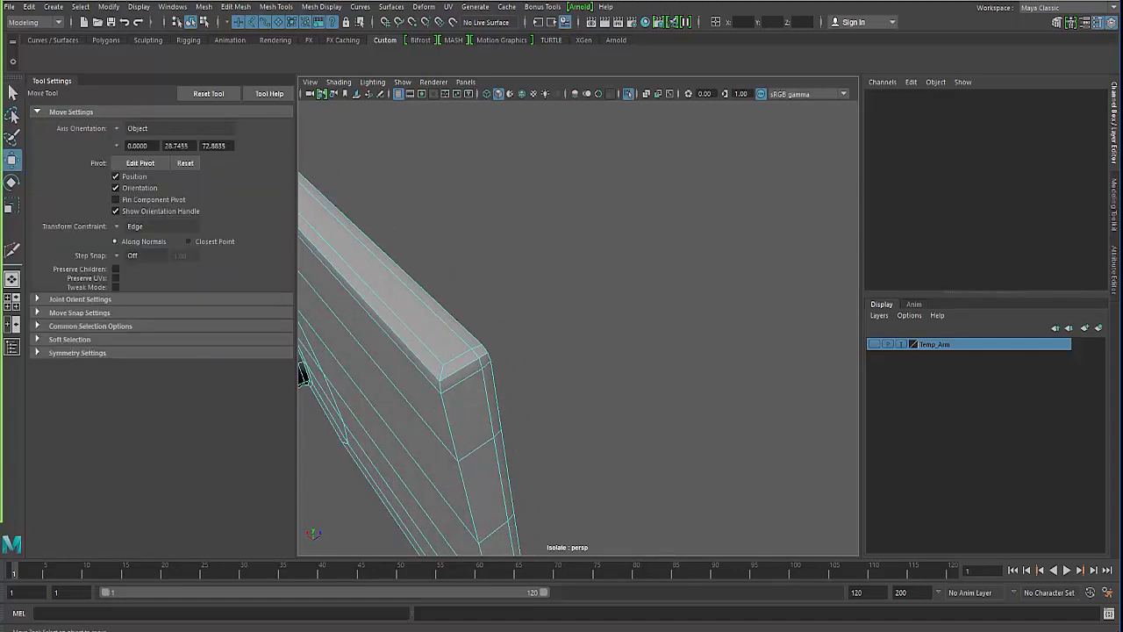
pyautogui.keyDown('alt'); pyautogui.moveTo(476, 210); pyautogui.dragTo(469, 251); pyautogui.keyUp('alt')
pyautogui.moveTo(468, 251); pyautogui.dragTo(469, 213, button='right')
pyautogui.keyDown('alt'); pyautogui.moveTo(480, 243); pyautogui.dragTo(516, 251); pyautogui.keyUp('alt')
pyautogui.doubleClick(496, 233)
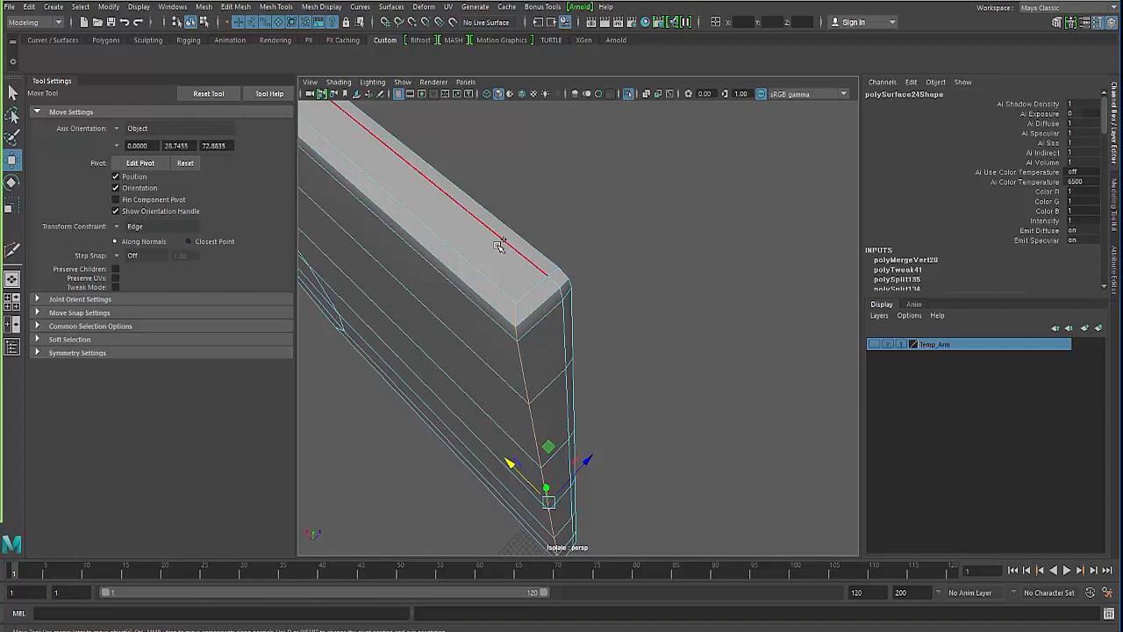
pyautogui.keyDown('shift'); pyautogui.moveTo(497, 246); pyautogui.dragTo(555, 248, button='right'); pyautogui.keyUp('shift')
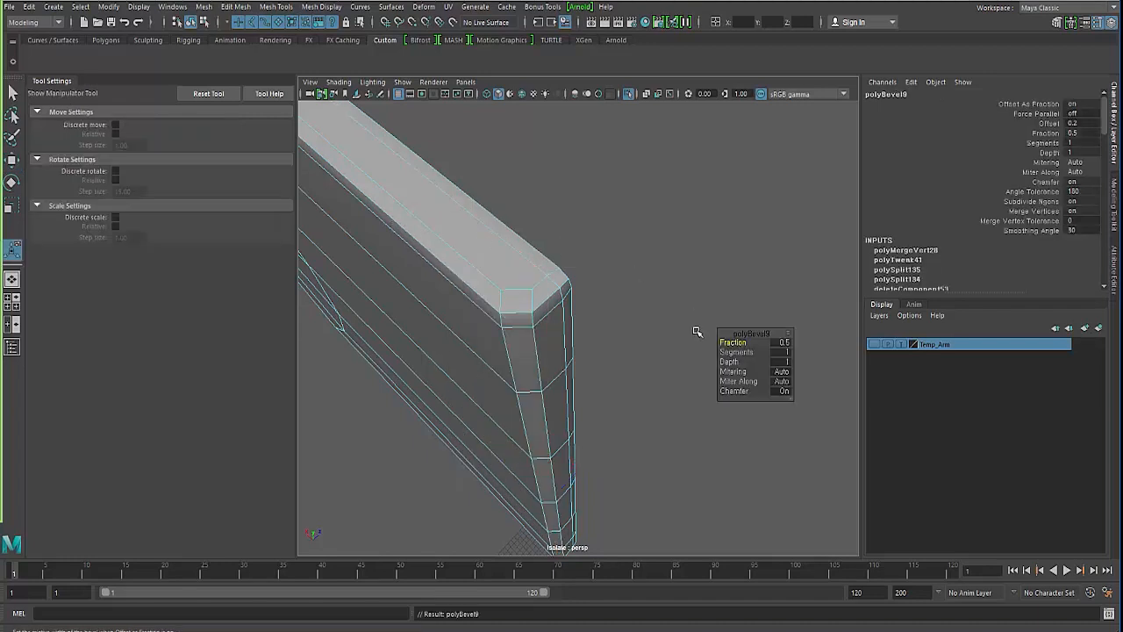
pyautogui.moveTo(745, 343)
pyautogui.mouseDown()
pyautogui.moveTo(719, 343)
pyautogui.moveTo(737, 343)
pyautogui.mouseUp()
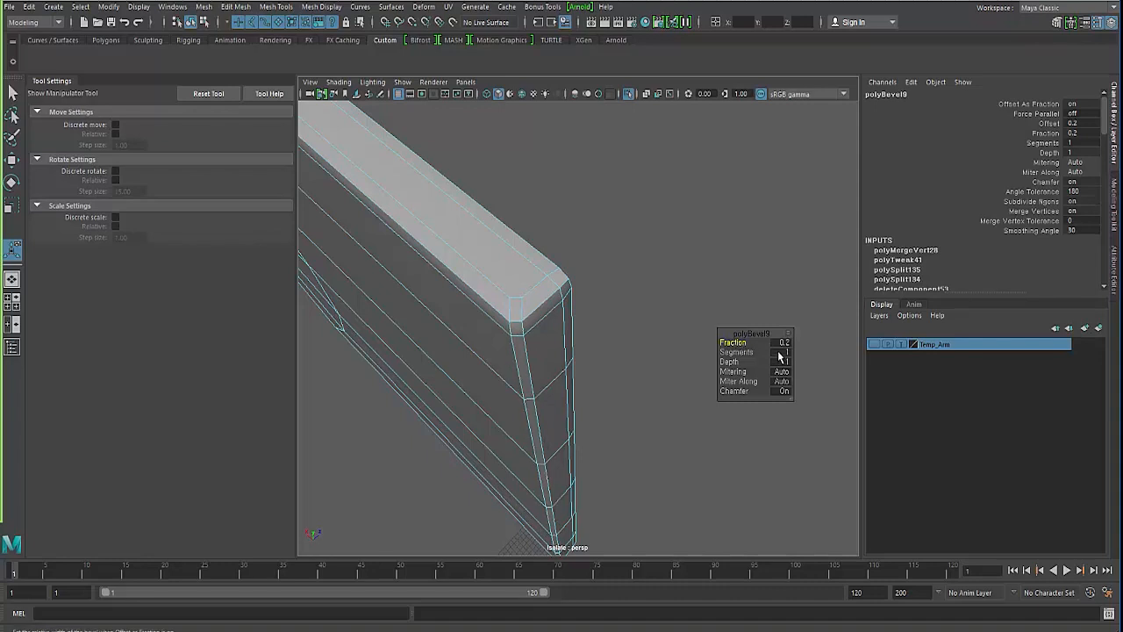
pyautogui.write('2')
pyautogui.press('Return')
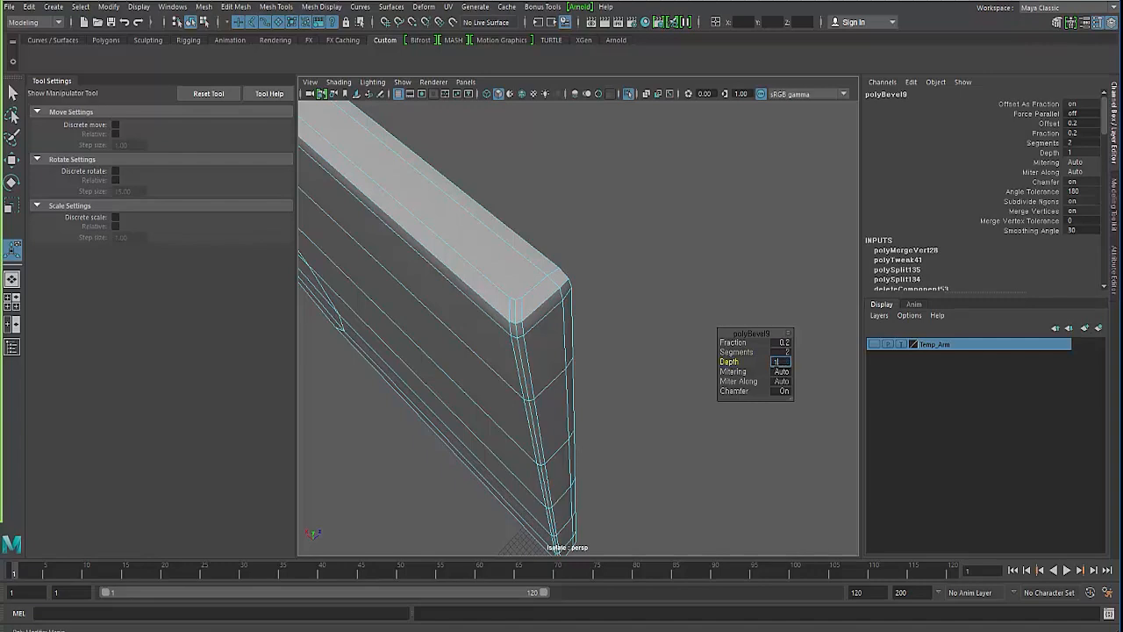
pyautogui.click(391, 412)
# Step: Delete the short inner edge at the plate's beveled top corner, and undo the last deletion of its adjoining edges
pyautogui.keyDown('alt'); pyautogui.moveTo(434, 386); pyautogui.dragTo(554, 353); pyautogui.keyUp('alt')
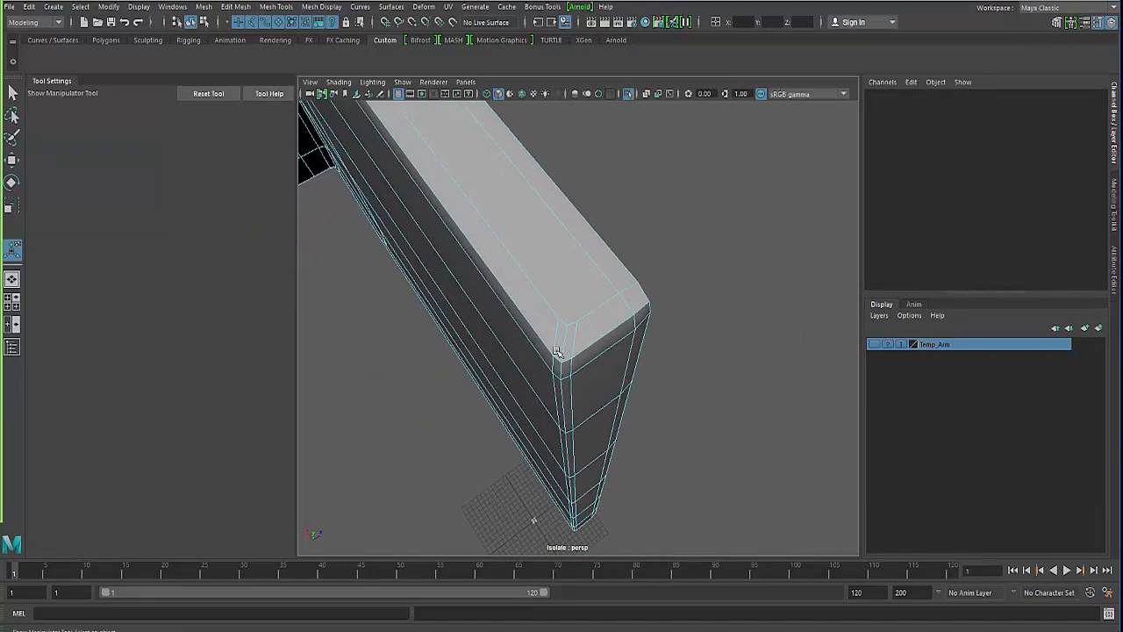
pyautogui.moveTo(557, 309); pyautogui.dragTo(555, 266, button='right')
pyautogui.press('q')
pyautogui.keyDown('alt'); pyautogui.moveTo(556, 351); pyautogui.dragTo(562, 343); pyautogui.keyUp('alt')
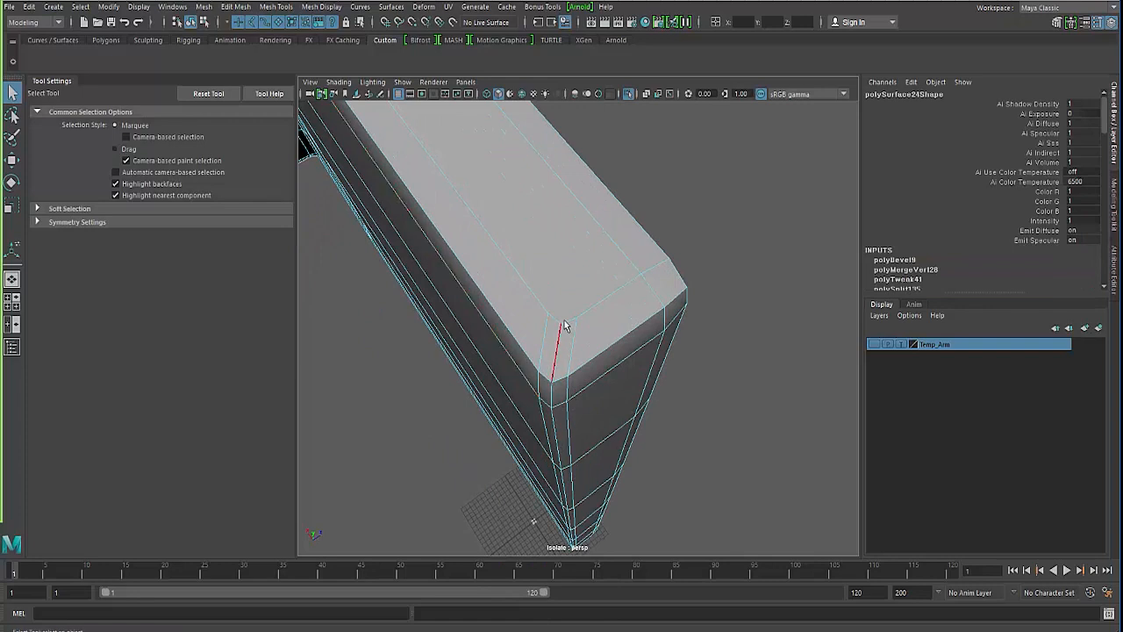
pyautogui.click(569, 369)
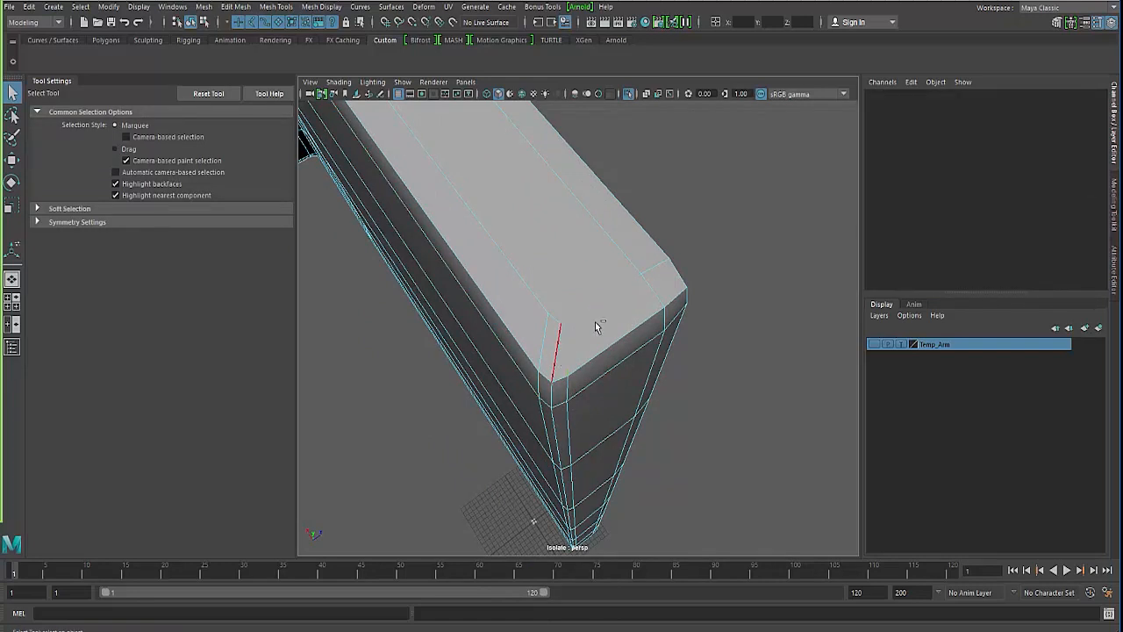
pyautogui.hotkey('ctrl', 'z')
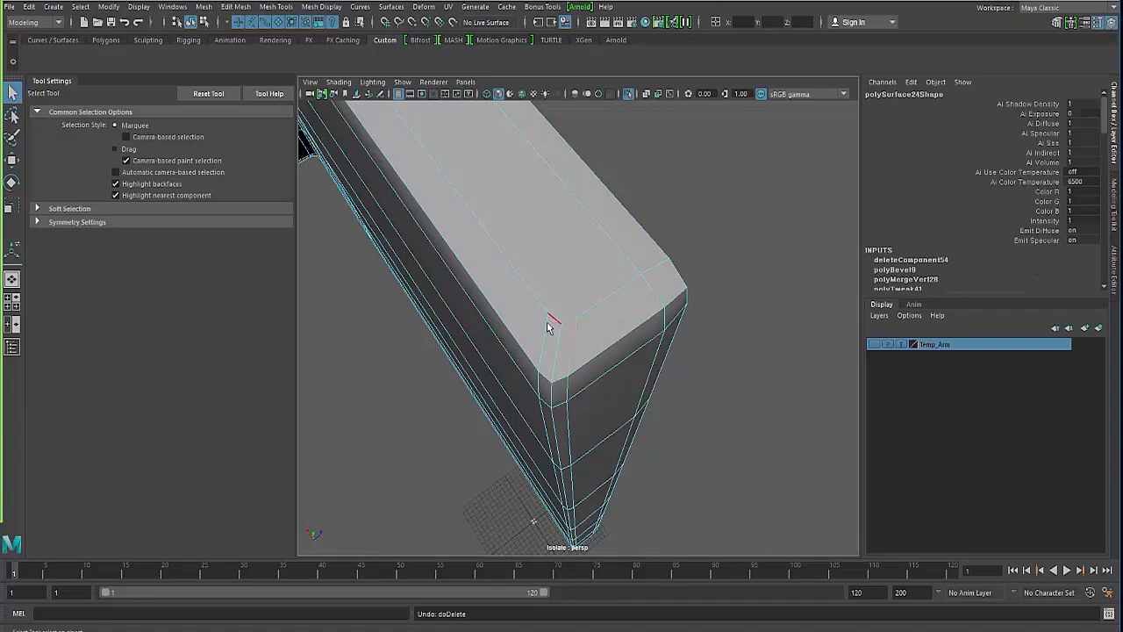
# Step: Multi-Cut a new edge across the beveled top corner from the inner loop vertex toward the plate's end face
pyautogui.keyDown('shift'); pyautogui.moveTo(542, 372); pyautogui.dragTo(477, 369, button='right'); pyautogui.keyUp('shift')
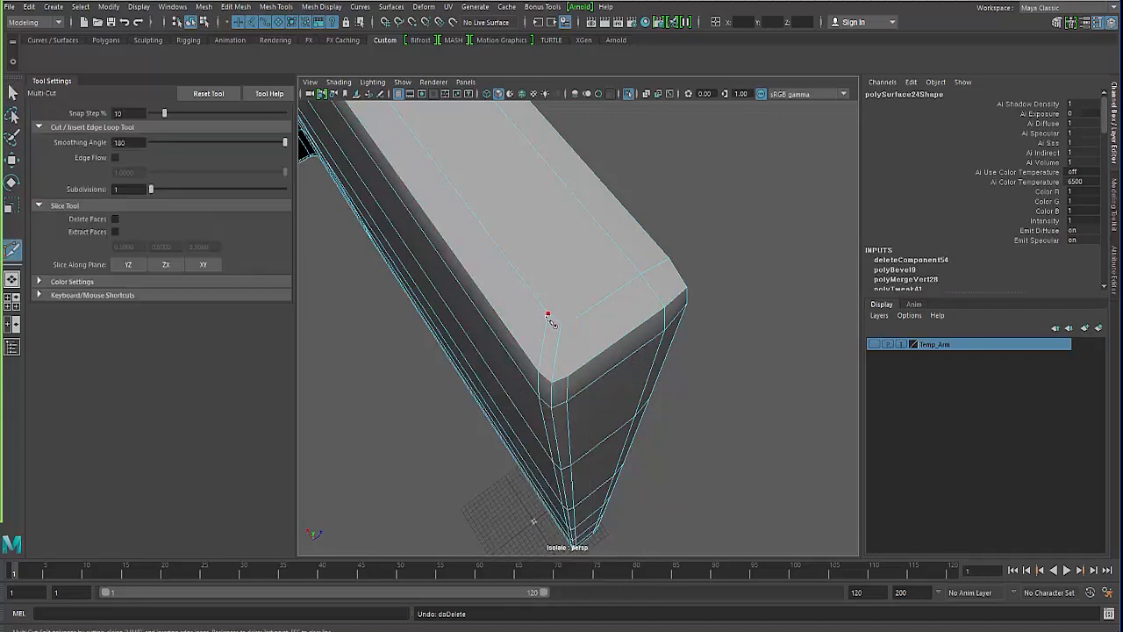
pyautogui.rightClick(570, 379)
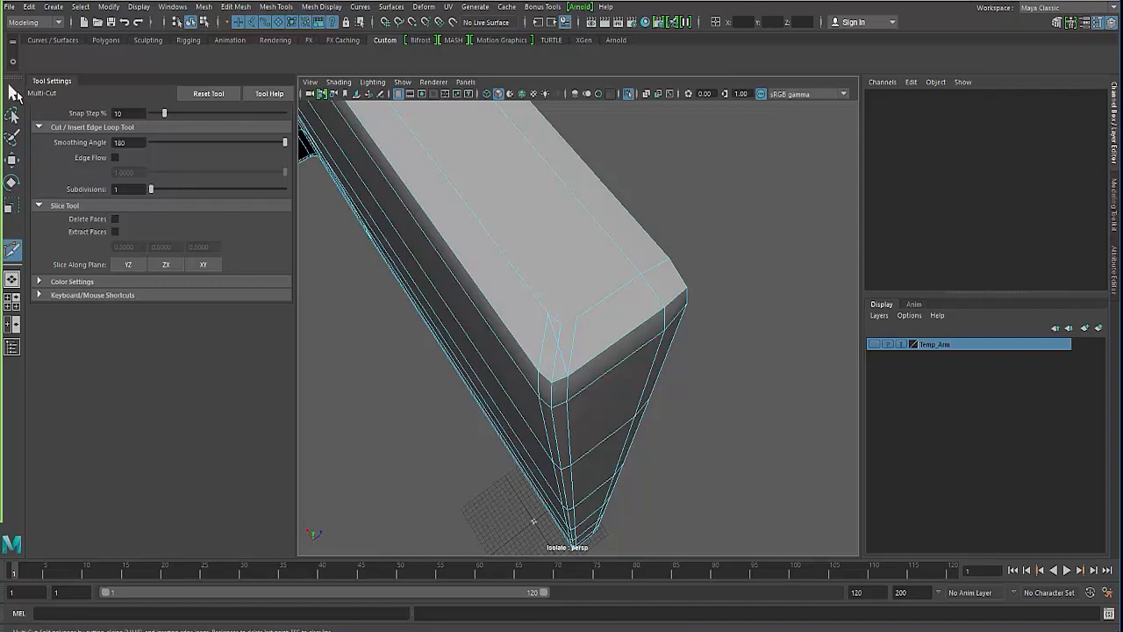
pyautogui.click(13, 92)
# Step: Delete the redundant bevel edges and the leftover vertex on the plate's top corner
pyautogui.moveTo(517, 268); pyautogui.dragTo(544, 314, button='right')
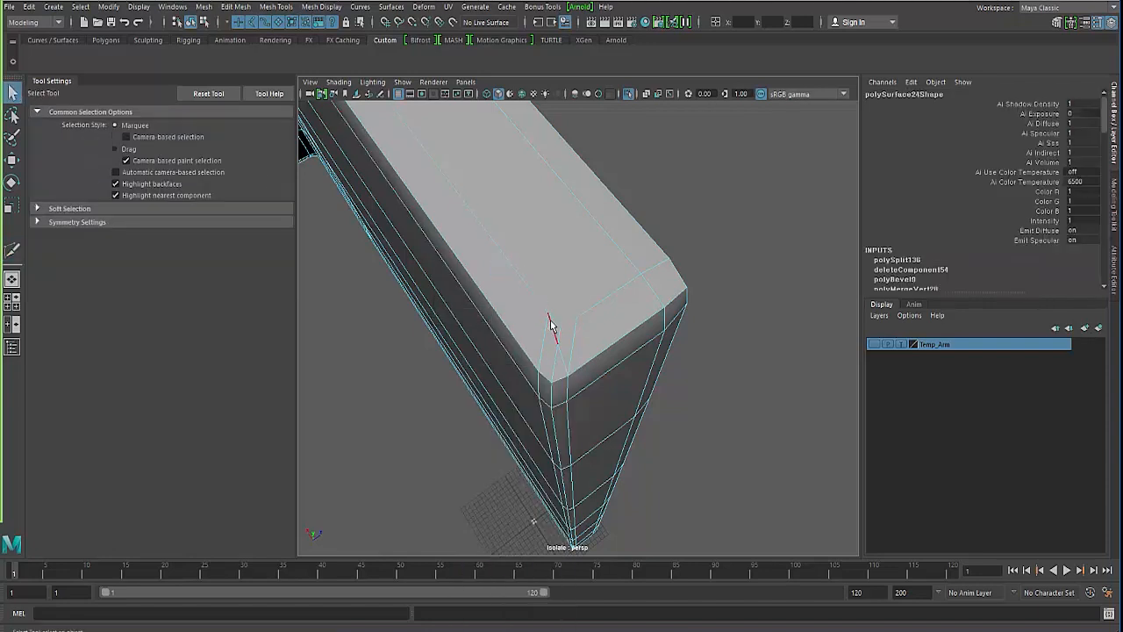
pyautogui.click(561, 342)
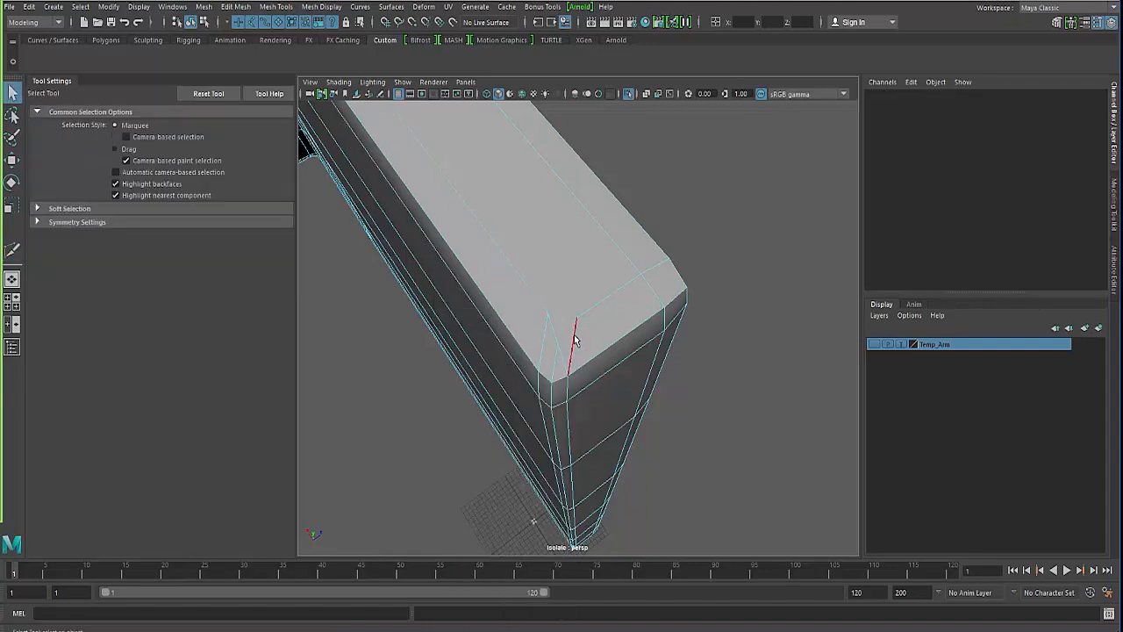
pyautogui.click(572, 346)
pyautogui.click(544, 370)
pyautogui.click(556, 397)
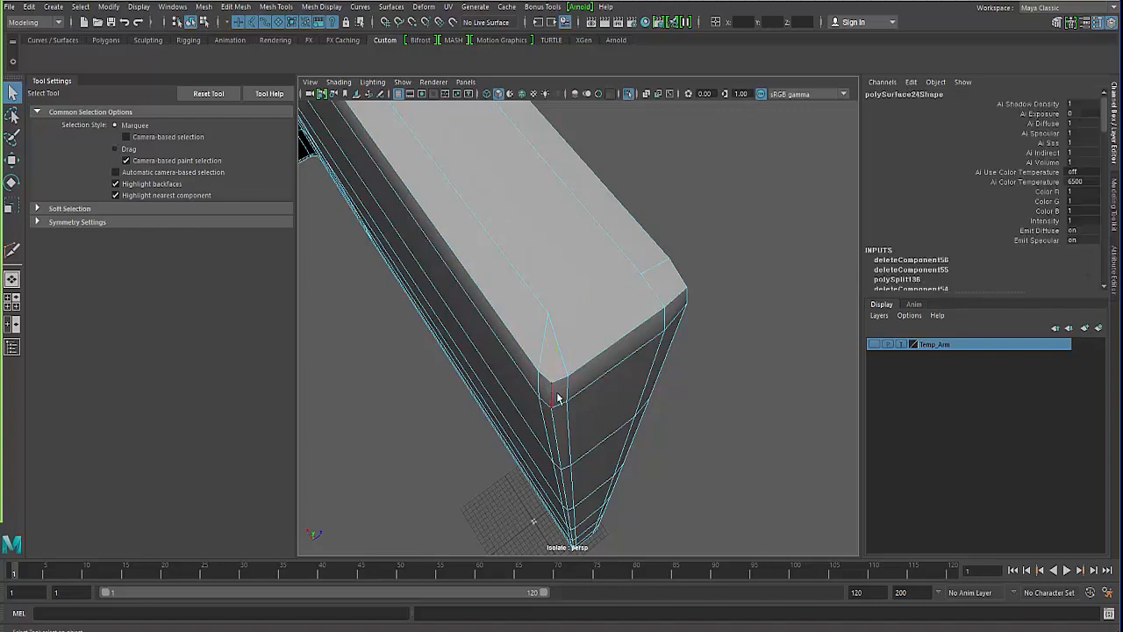
pyautogui.click(556, 397)
pyautogui.moveTo(544, 303); pyautogui.dragTo(506, 305, button='right')
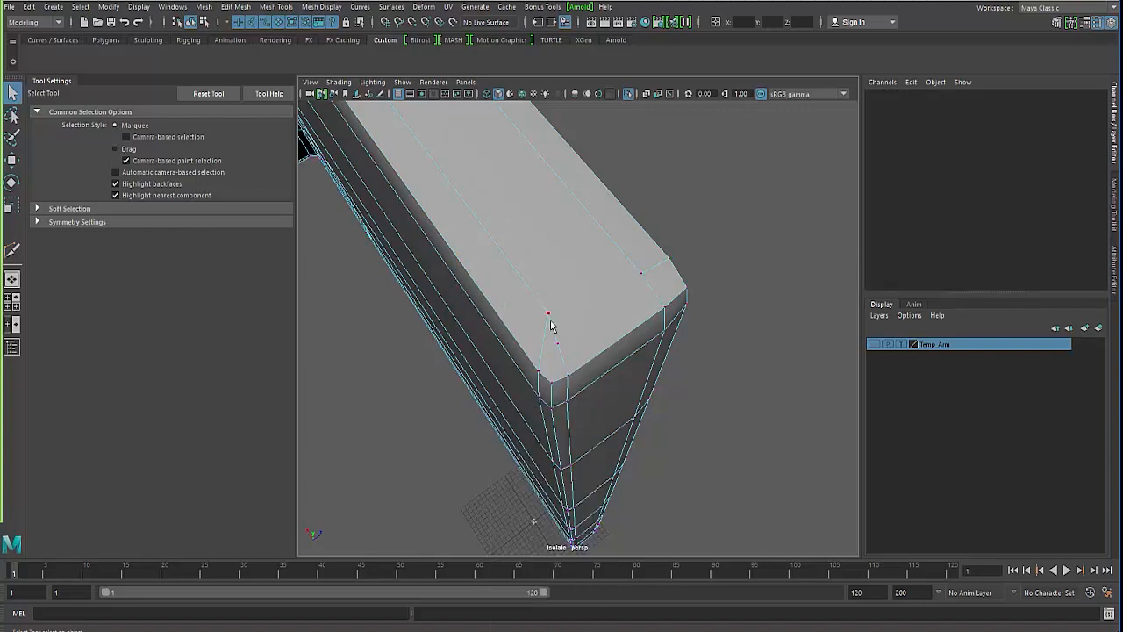
pyautogui.moveTo(565, 364); pyautogui.dragTo(567, 365)
pyautogui.press('Delete')
# Step: Set the Move tool's transform constraint to Surface and slide the inner corner vertex closer to the plate's beveled corner
pyautogui.click(547, 315)
pyautogui.press('w')
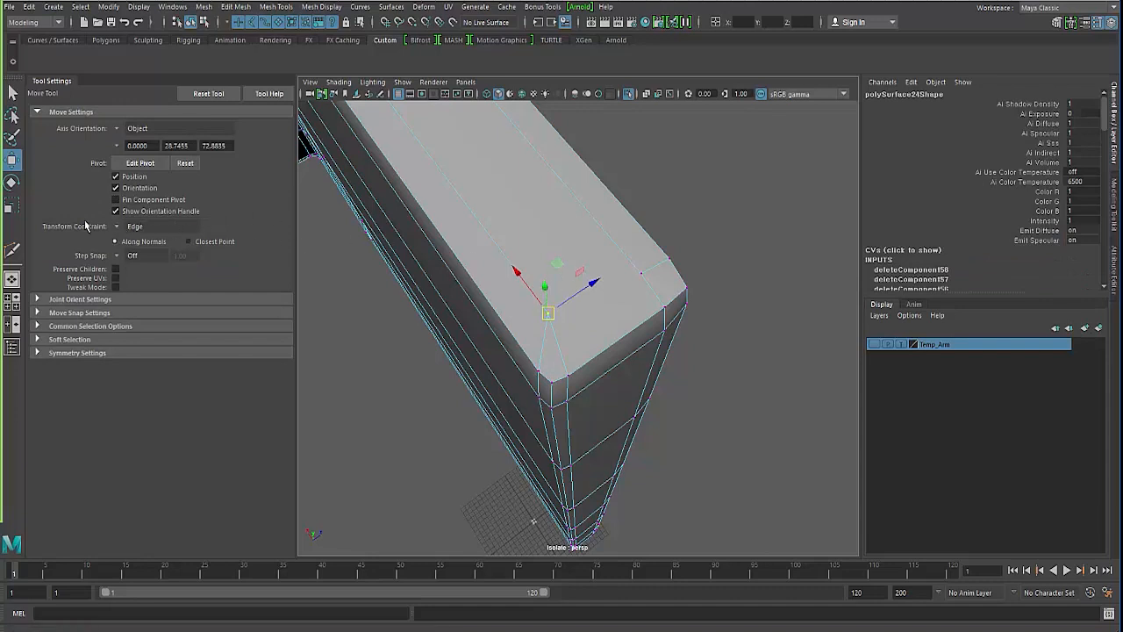
pyautogui.click(121, 226)
pyautogui.click(140, 253)
pyautogui.moveTo(548, 318)
pyautogui.mouseDown()
pyautogui.moveTo(553, 342)
pyautogui.moveTo(528, 372)
pyautogui.moveTo(489, 319)
pyautogui.moveTo(564, 332)
pyautogui.mouseUp()
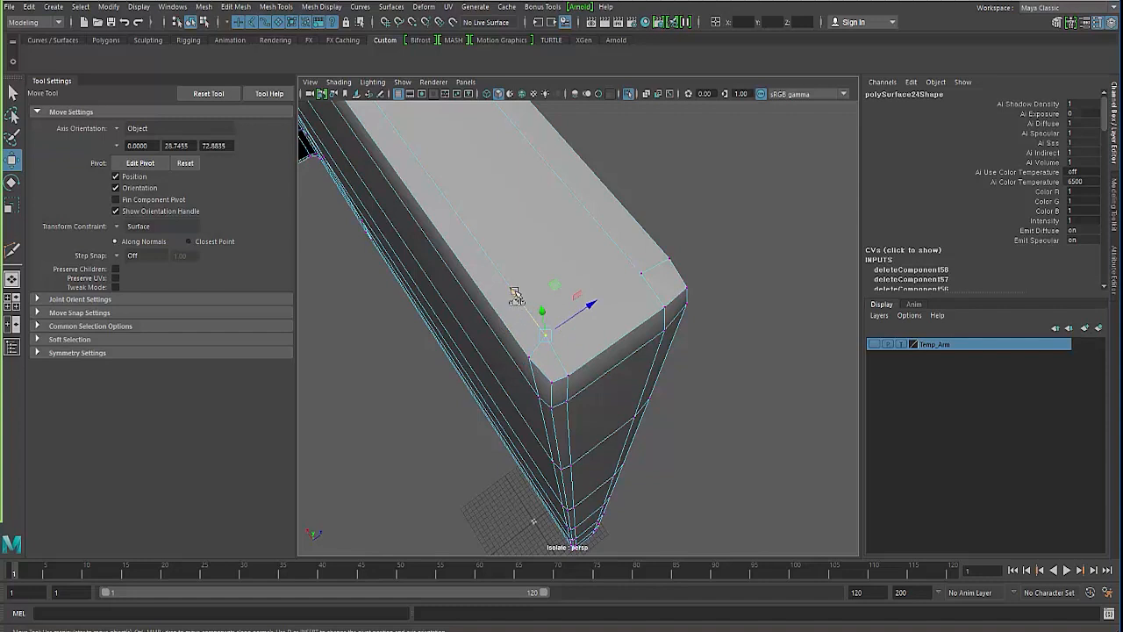
pyautogui.moveTo(515, 292); pyautogui.dragTo(521, 303)
pyautogui.click(568, 375)
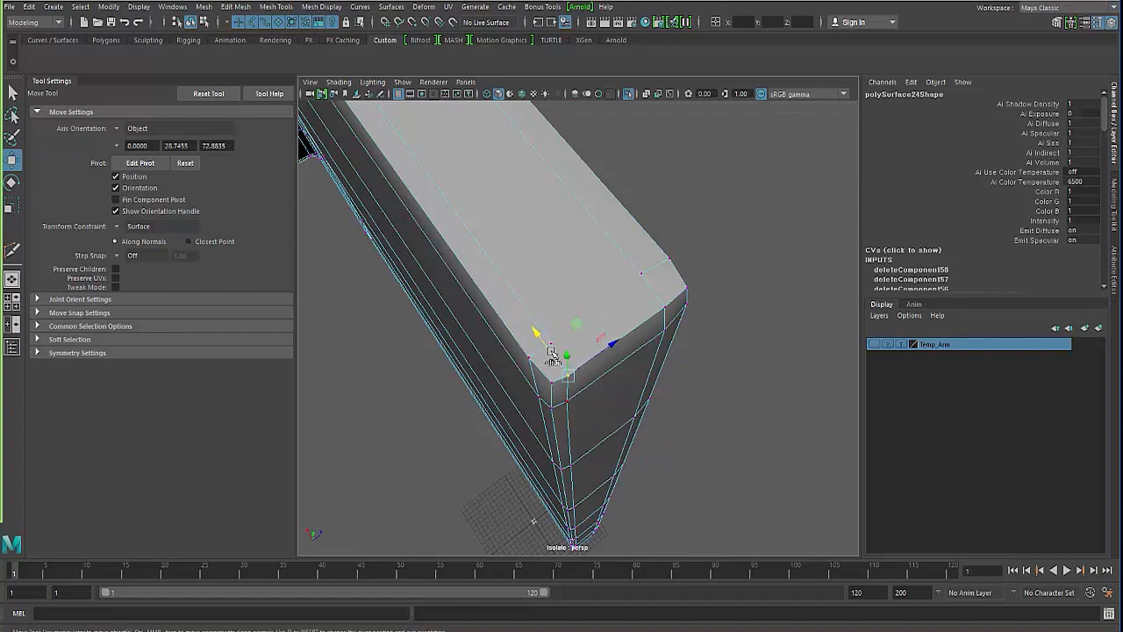
# Step: Cut an edge from the beveled corner across the top face to the opposite inner vertex, and preview the object smoothed
pyautogui.keyDown('shift'); pyautogui.moveTo(551, 353); pyautogui.dragTo(453, 340, button='right'); pyautogui.keyUp('shift')
pyautogui.click(642, 274)
pyautogui.rightClick(642, 274)
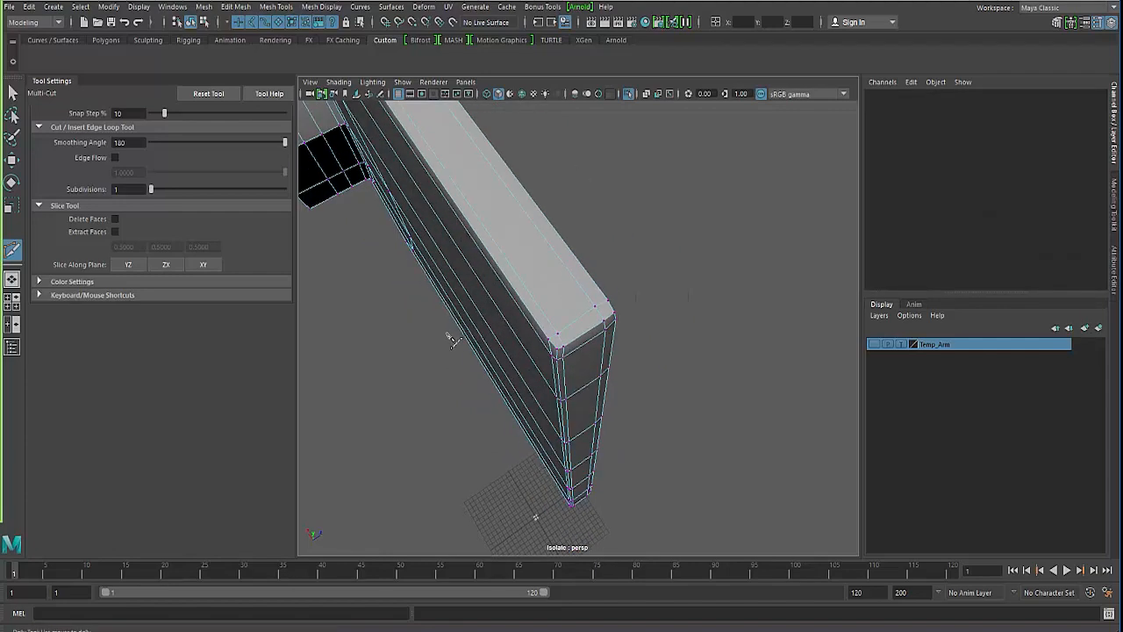
pyautogui.keyDown('alt'); pyautogui.moveTo(452, 340); pyautogui.dragTo(451, 331); pyautogui.keyUp('alt')
pyautogui.press('3')
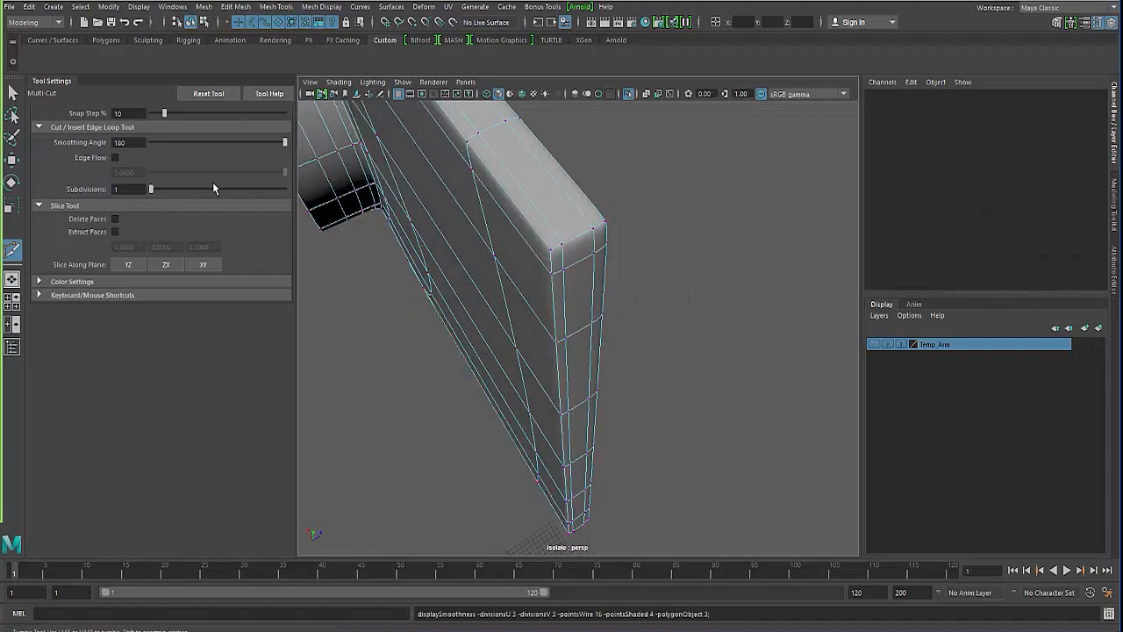
# Step: Multi-Cut an edge from the inner loop vertex on the plate's top face to the long-side end of the beveled corner
pyautogui.click(15, 95)
pyautogui.keyDown('alt'); pyautogui.moveTo(426, 311); pyautogui.dragTo(468, 188); pyautogui.keyUp('alt')
pyautogui.keyDown('alt'); pyautogui.moveTo(527, 301); pyautogui.dragTo(553, 333); pyautogui.keyUp('alt')
pyautogui.moveTo(541, 303); pyautogui.dragTo(542, 335, button='right')
pyautogui.moveTo(549, 336)
pyautogui.keyDown('alt'); pyautogui.mouseDown()
pyautogui.moveTo(430, 273)
pyautogui.moveTo(357, 263)
pyautogui.moveTo(482, 328)
pyautogui.moveTo(533, 333)
pyautogui.mouseUp(); pyautogui.keyUp('alt')
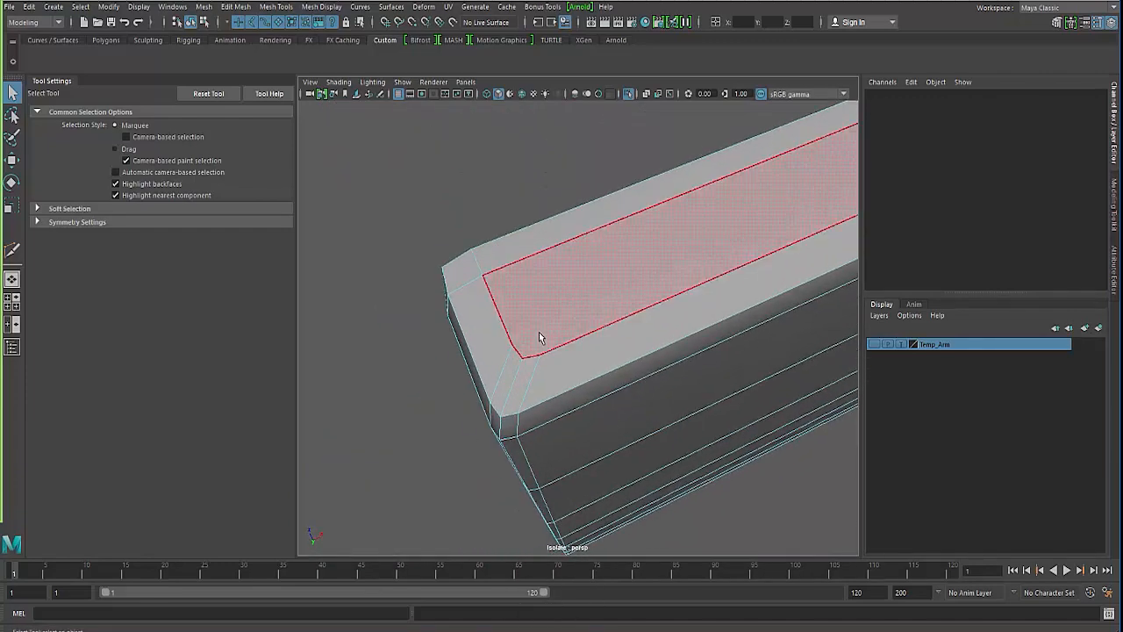
pyautogui.keyDown('shift'); pyautogui.moveTo(538, 333); pyautogui.dragTo(479, 335, button='right'); pyautogui.keyUp('shift')
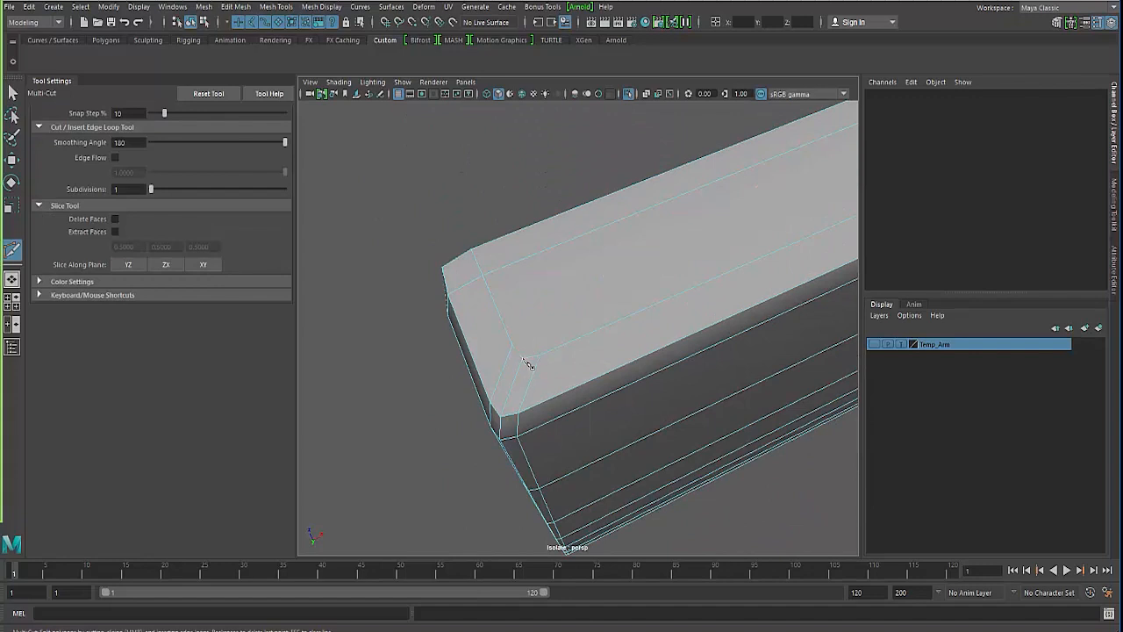
pyautogui.click(549, 436)
pyautogui.press('Return')
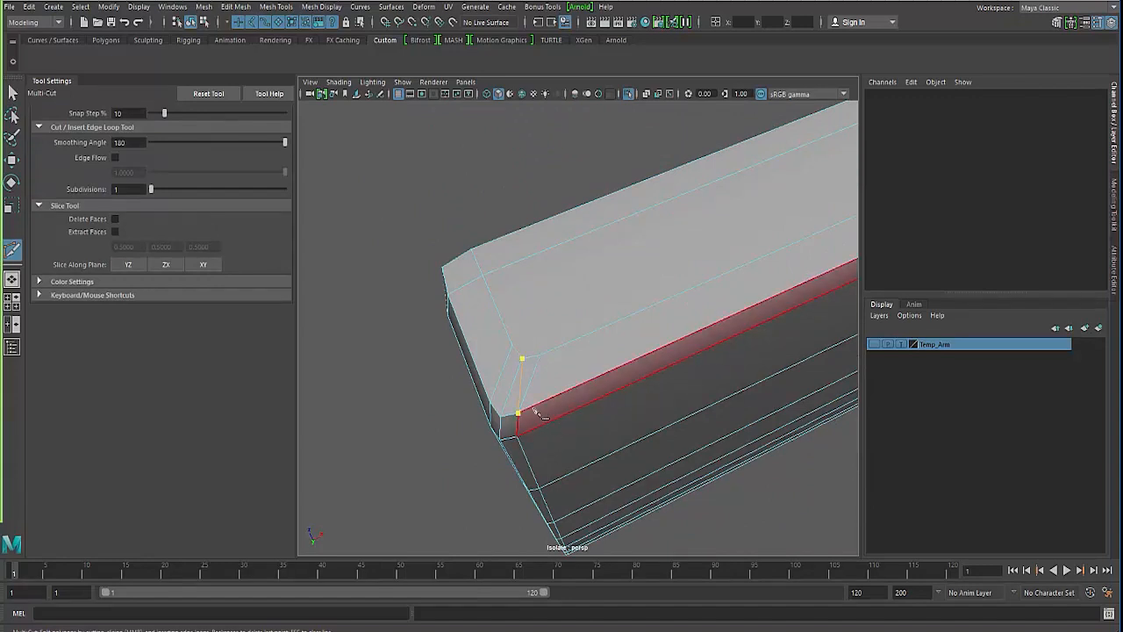
pyautogui.keyDown('alt'); pyautogui.moveTo(473, 360); pyautogui.dragTo(496, 389); pyautogui.keyUp('alt')
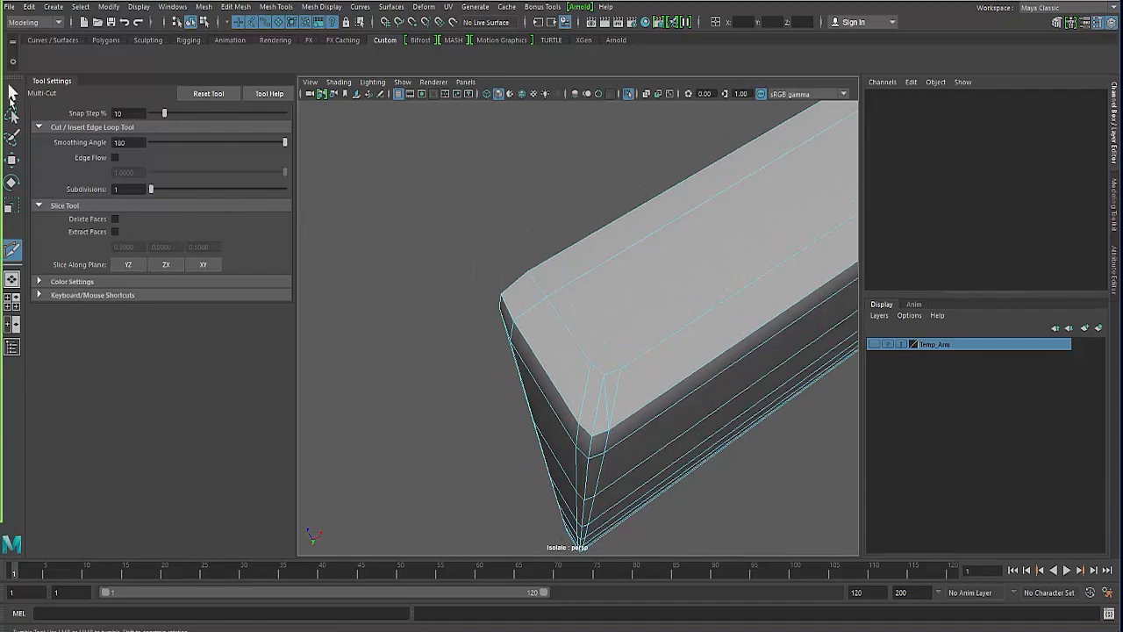
# Step: Delete the two redundant edges on either side of the inner corner vertex on the plate's top face
pyautogui.click(11, 92)
pyautogui.moveTo(618, 301); pyautogui.dragTo(616, 269, button='right')
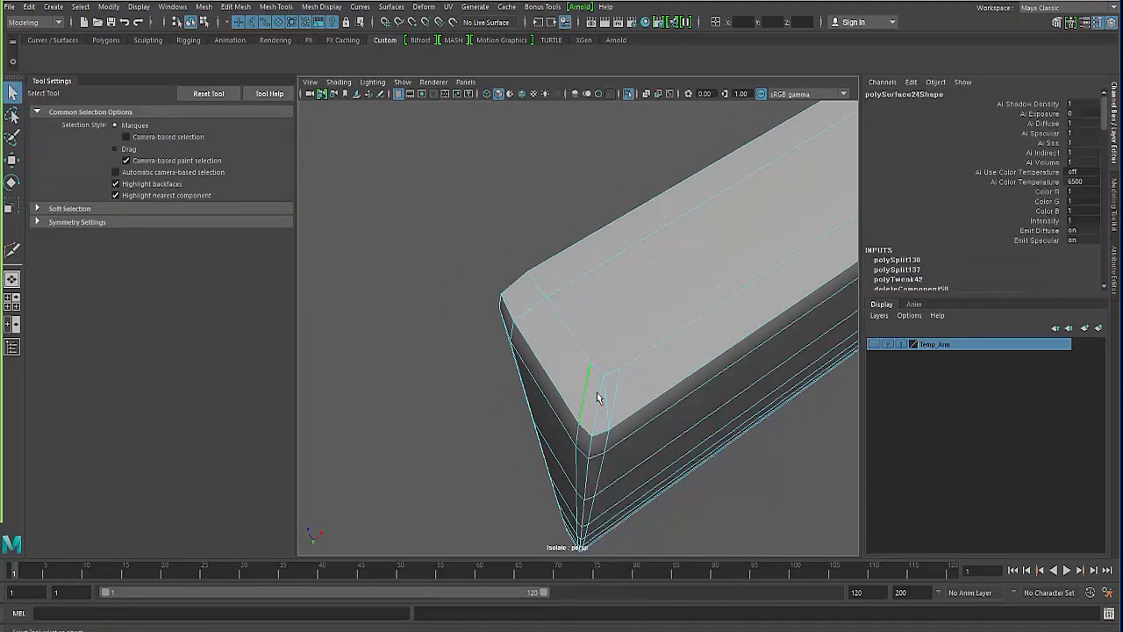
pyautogui.press('Delete')
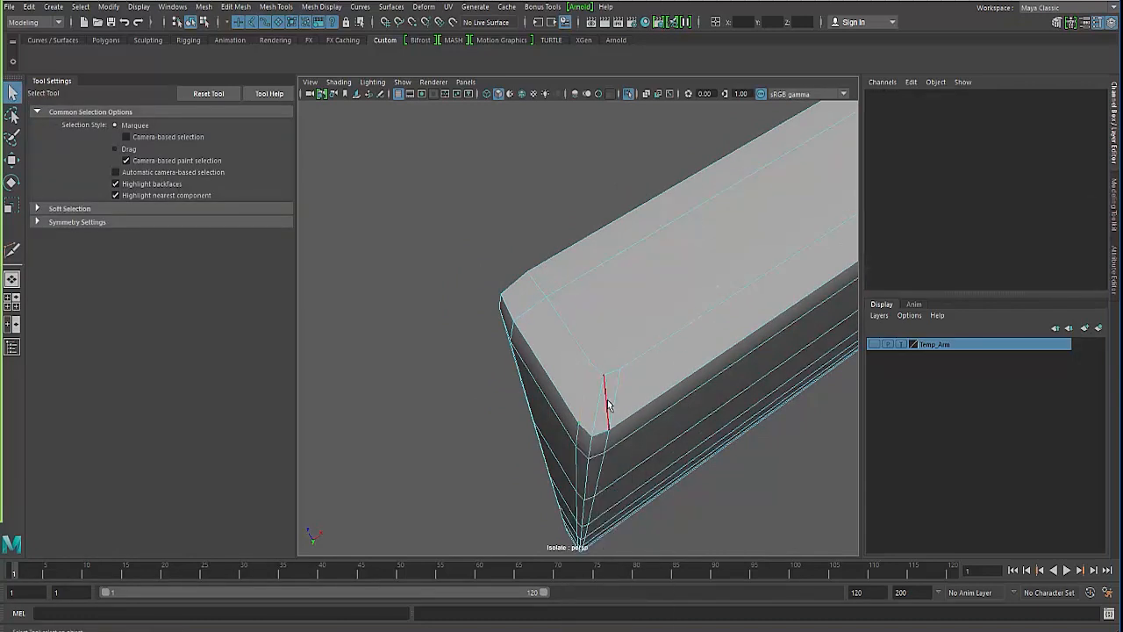
pyautogui.click(606, 402)
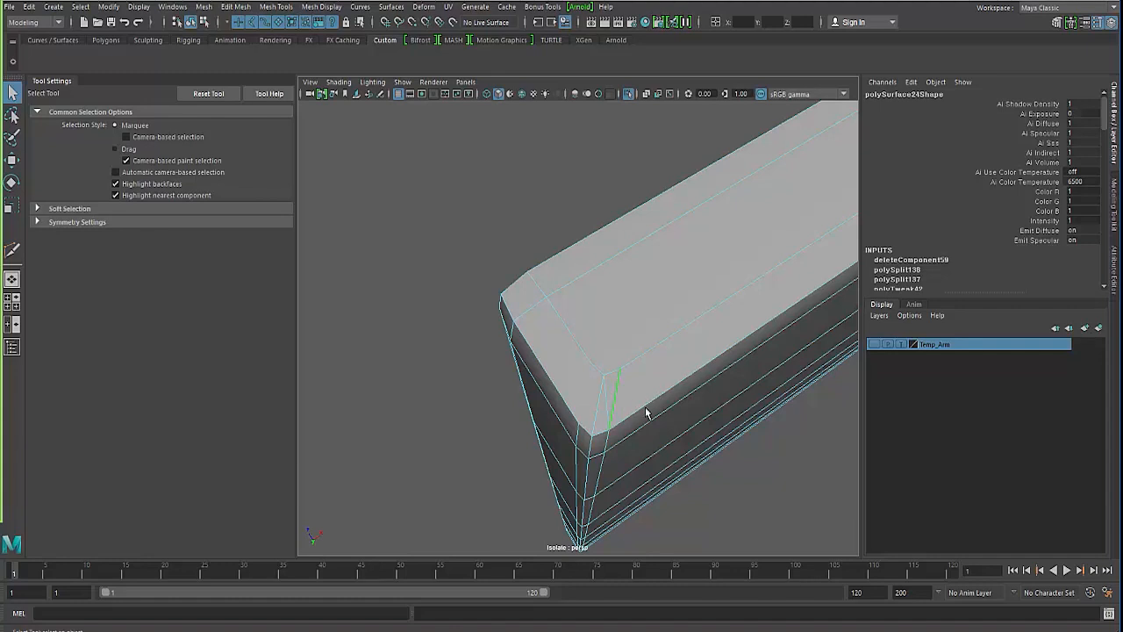
pyautogui.press('Delete')
# Step: Cut a matching edge from the inner corner vertex to the bevel's end-face side, and delete the leftover vertices and middle diagonal edge
pyautogui.keyDown('alt'); pyautogui.moveTo(535, 404); pyautogui.dragTo(605, 401); pyautogui.keyUp('alt')
pyautogui.keyDown('shift'); pyautogui.moveTo(640, 399); pyautogui.dragTo(572, 403, button='right'); pyautogui.keyUp('shift')
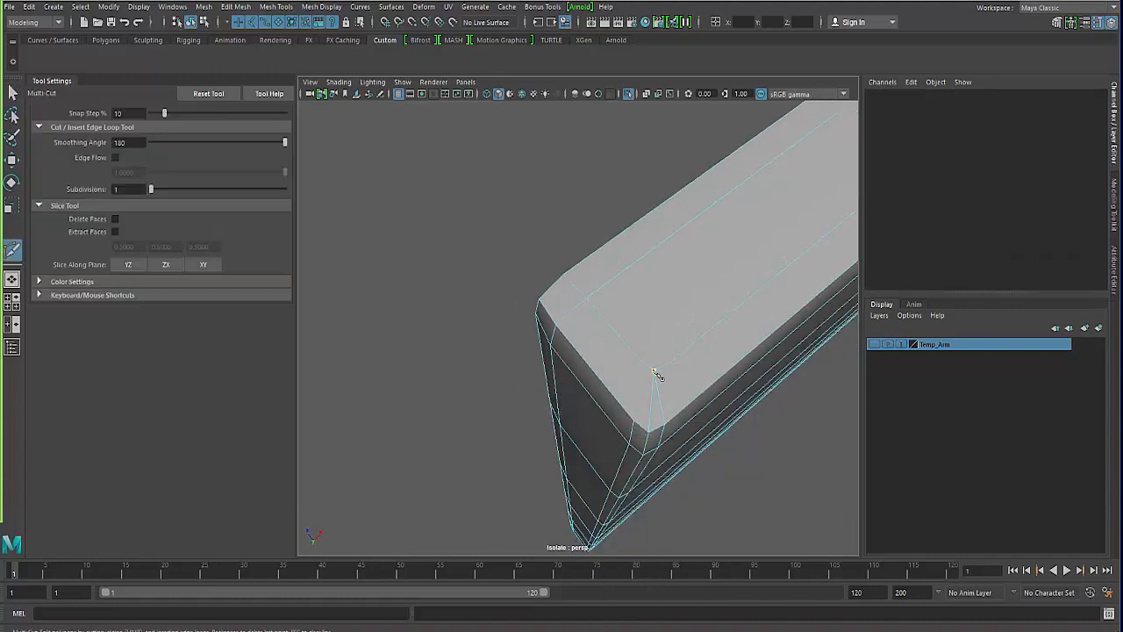
pyautogui.moveTo(614, 303); pyautogui.dragTo(556, 304, button='right')
pyautogui.press('q')
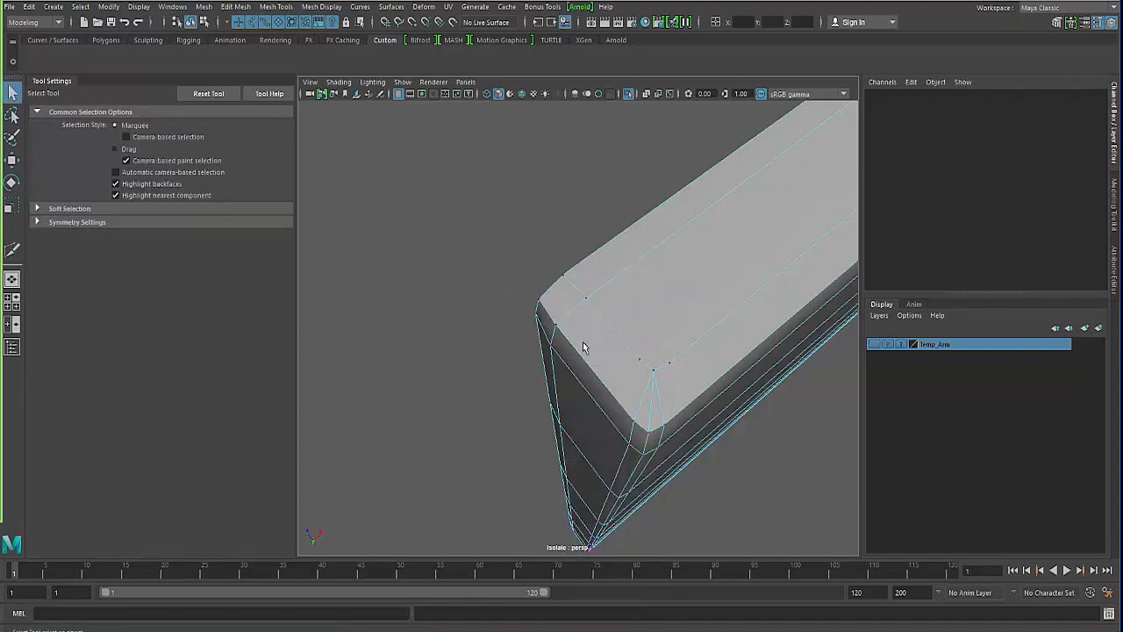
pyautogui.moveTo(648, 402); pyautogui.dragTo(647, 269, button='right')
pyautogui.click(650, 403)
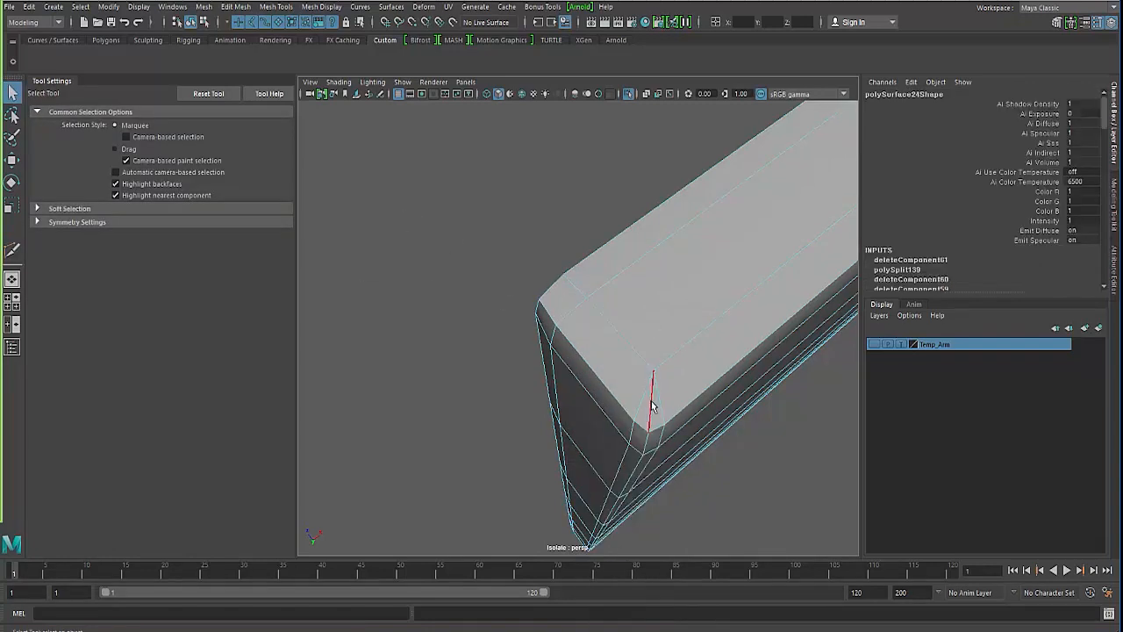
pyautogui.press('Delete')
# Step: Slide the inner corner vertex toward the plate's beveled corner and nudge the long-side bevel vertex along its edge
pyautogui.moveTo(647, 390); pyautogui.dragTo(558, 316, button='right')
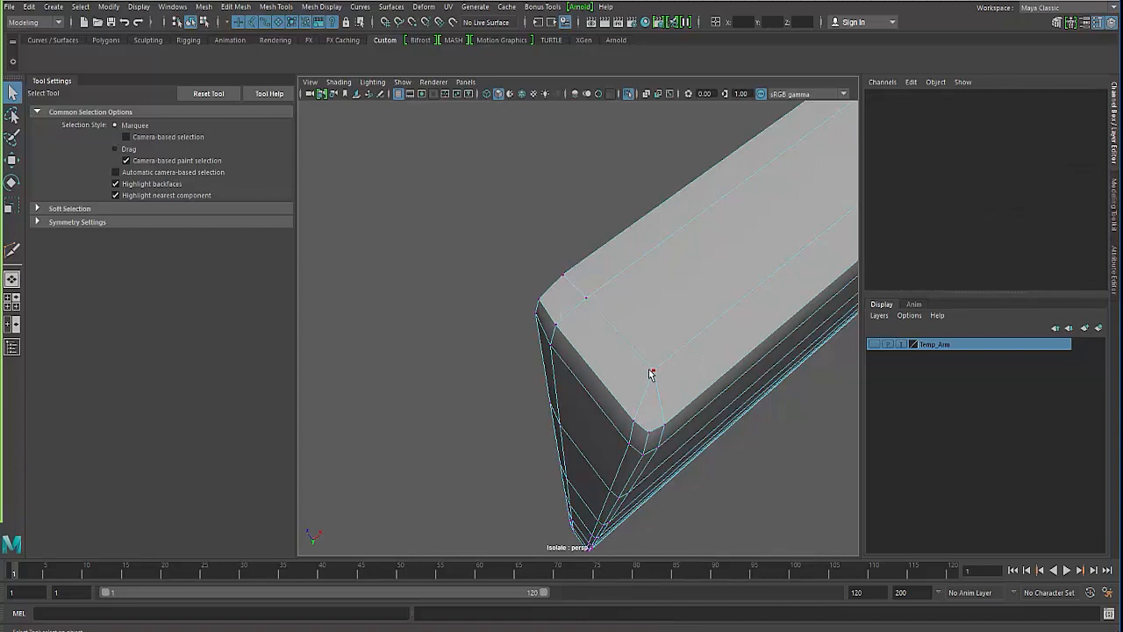
pyautogui.click(654, 375)
pyautogui.press('w')
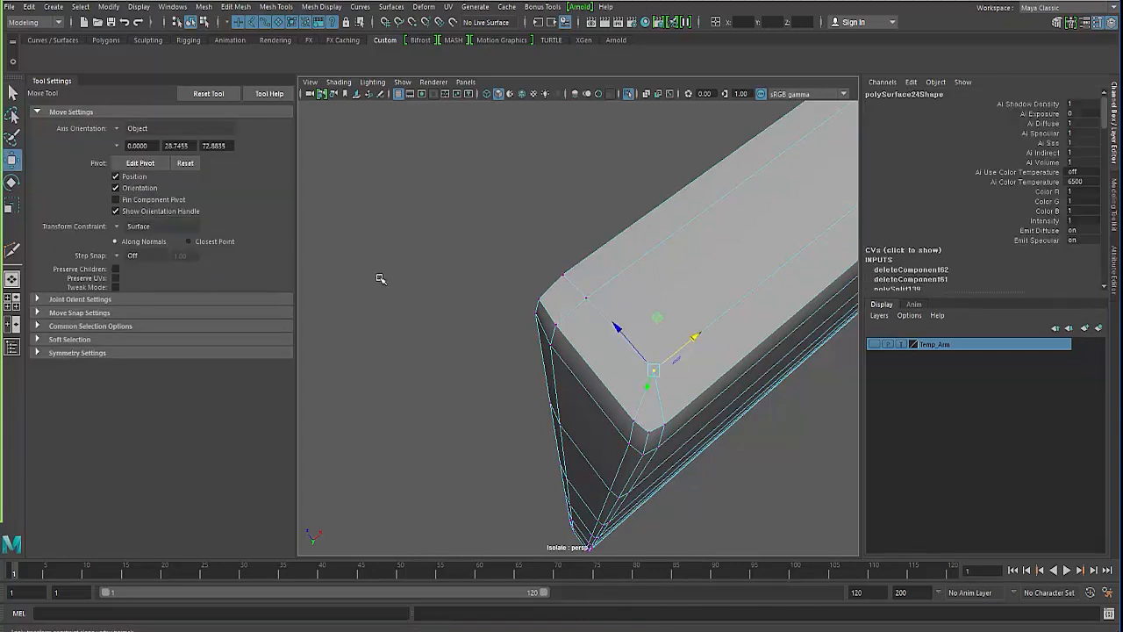
pyautogui.moveTo(652, 370); pyautogui.dragTo(652, 401)
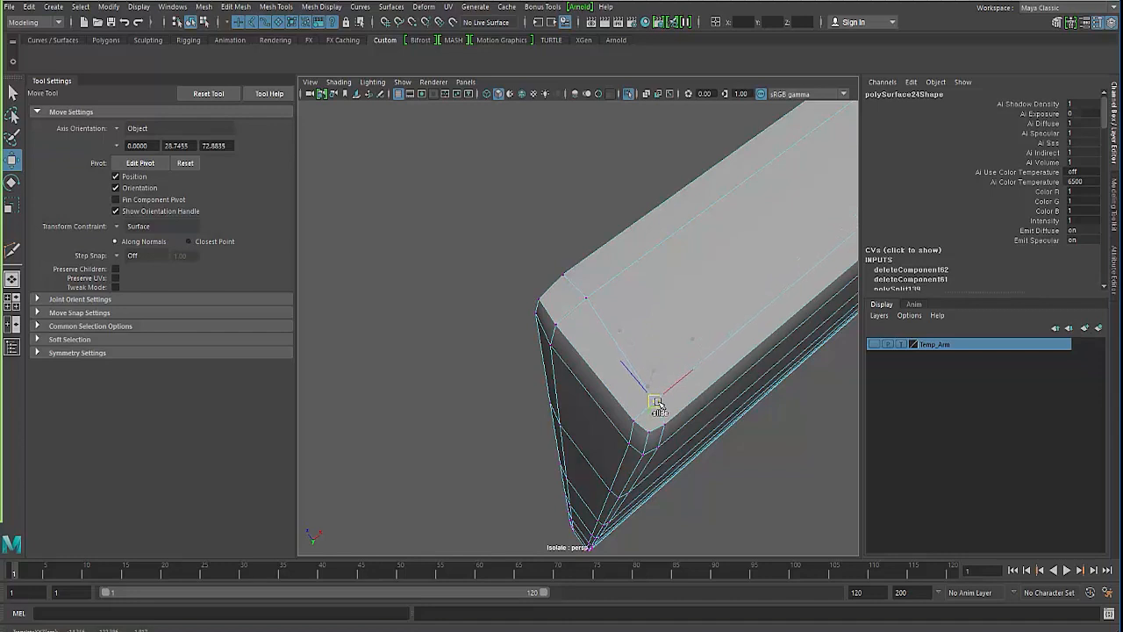
pyautogui.click(664, 425)
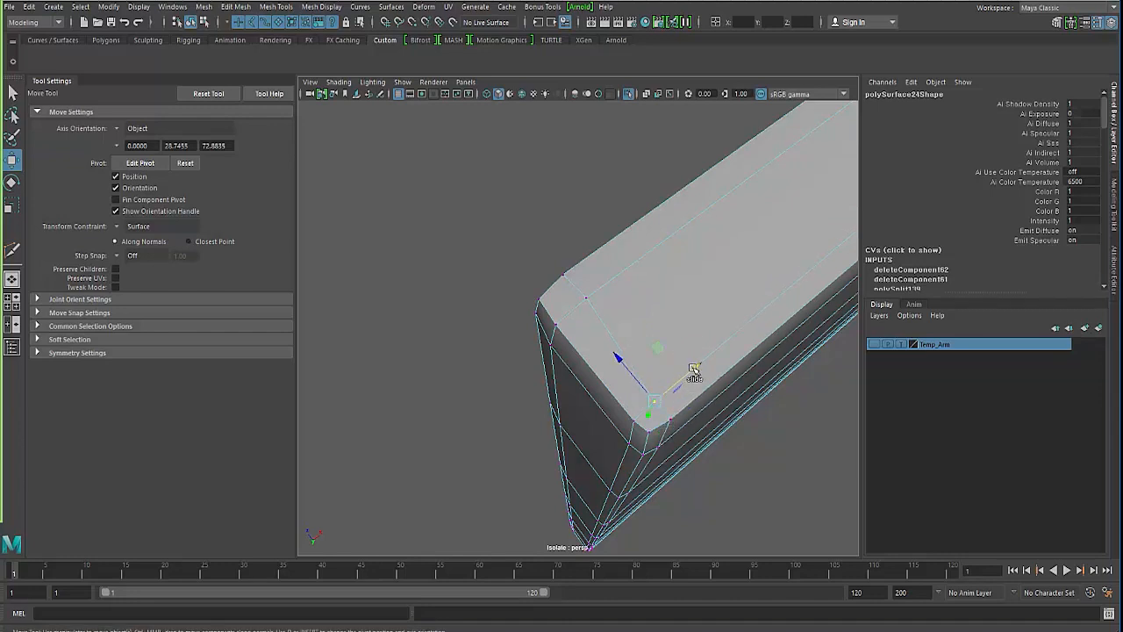
pyautogui.click(443, 370)
# Step: Return to object selection and check the plate corner with the smooth preview turned on and back off
pyautogui.press('F8')
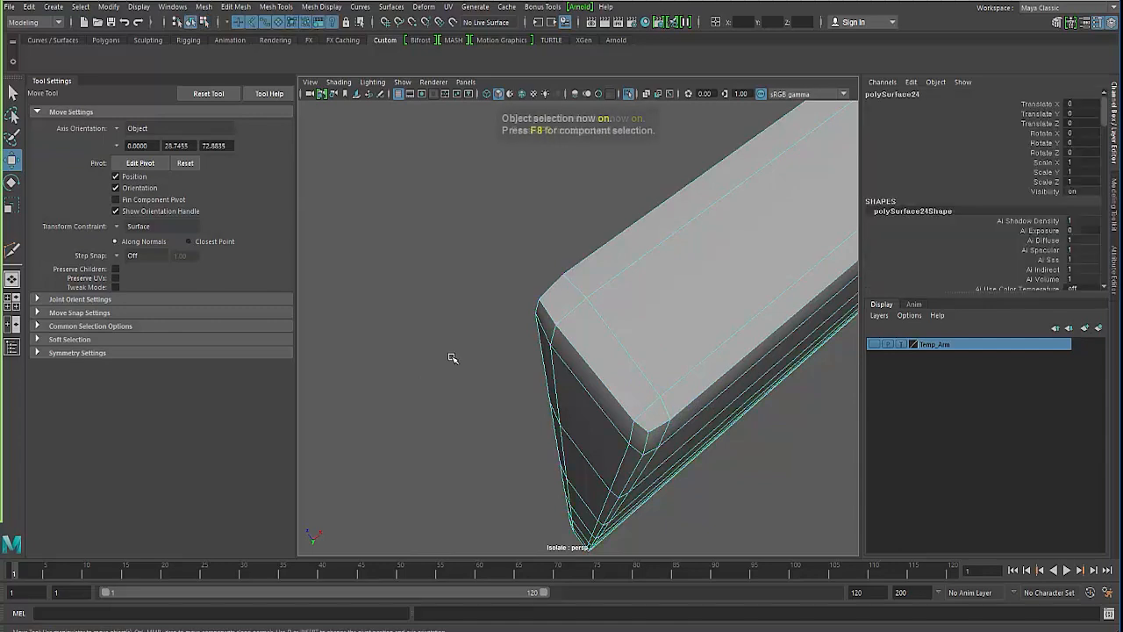
pyautogui.press('3')
pyautogui.click(488, 362)
pyautogui.click(592, 365)
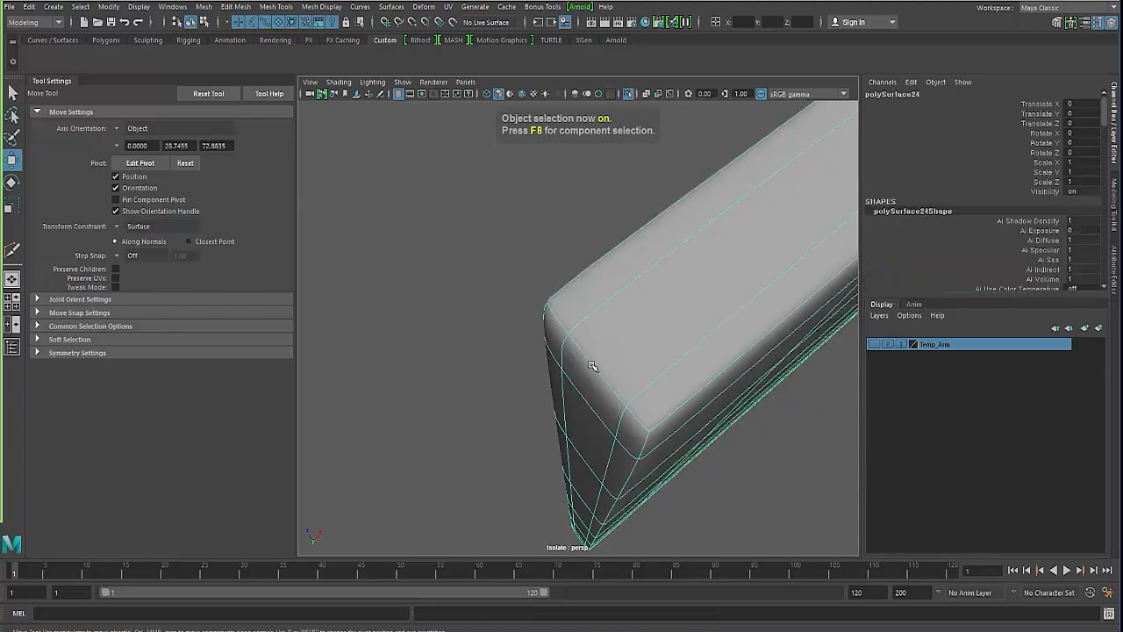
pyautogui.press('1')
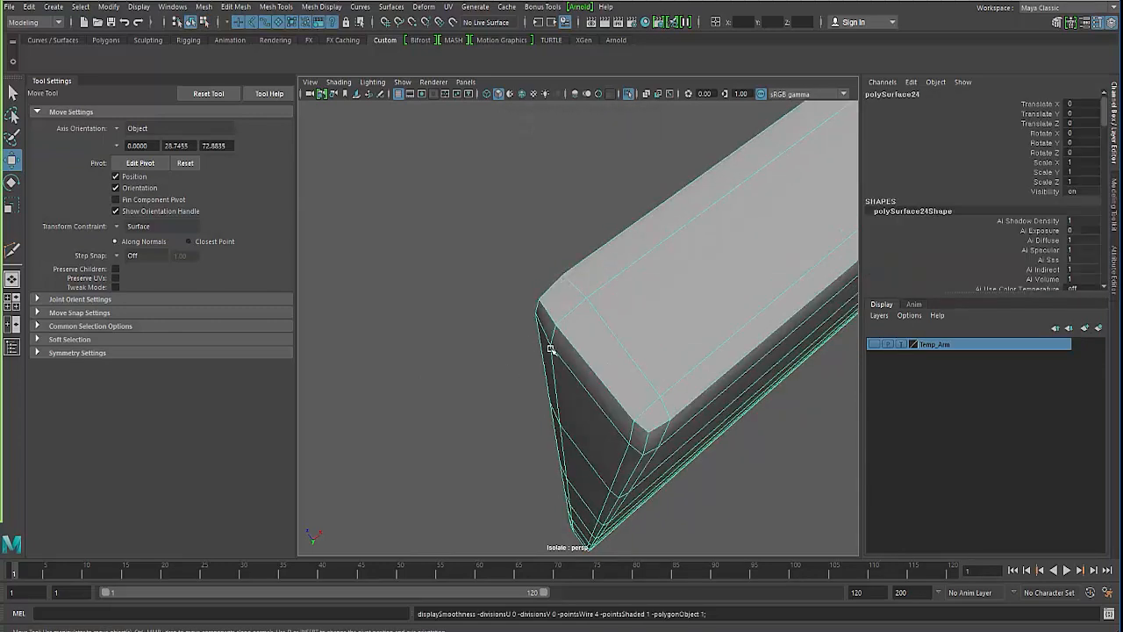
# Step: View the whole disc and arm plate from the side and exit isolation to show the full model
pyautogui.keyDown('alt'); pyautogui.moveTo(550, 349); pyautogui.dragTo(449, 158); pyautogui.keyUp('alt')
pyautogui.click(468, 325)
pyautogui.click(505, 255)
pyautogui.keyDown('alt'); pyautogui.moveTo(529, 347); pyautogui.dragTo(540, 207); pyautogui.keyUp('alt')
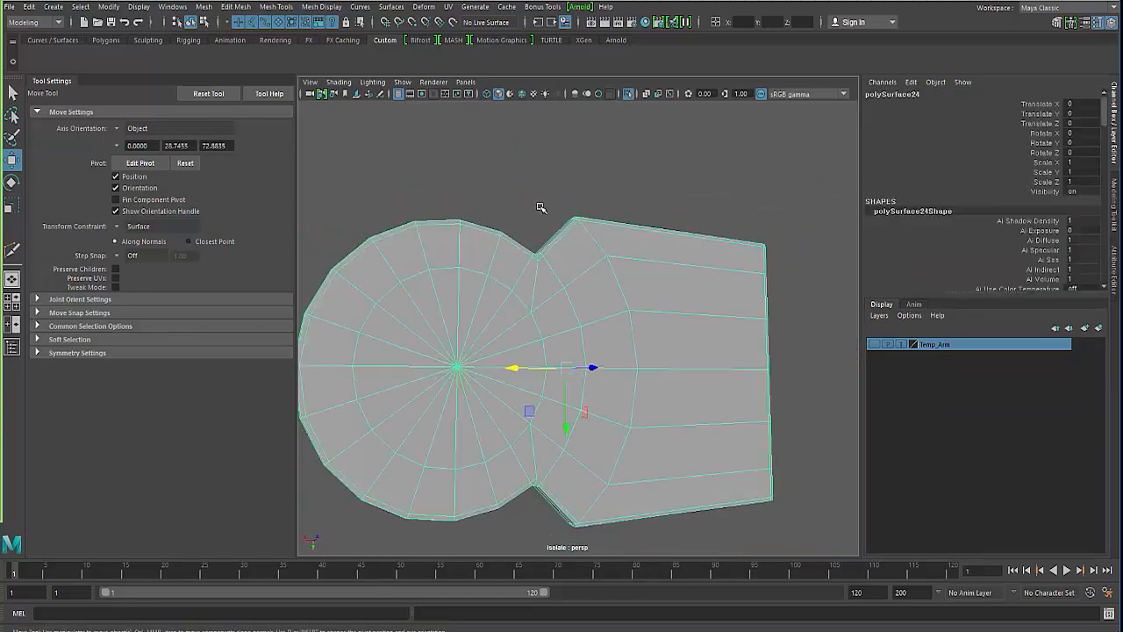
pyautogui.click(629, 93)
pyautogui.scroll(-5, 638, 112)
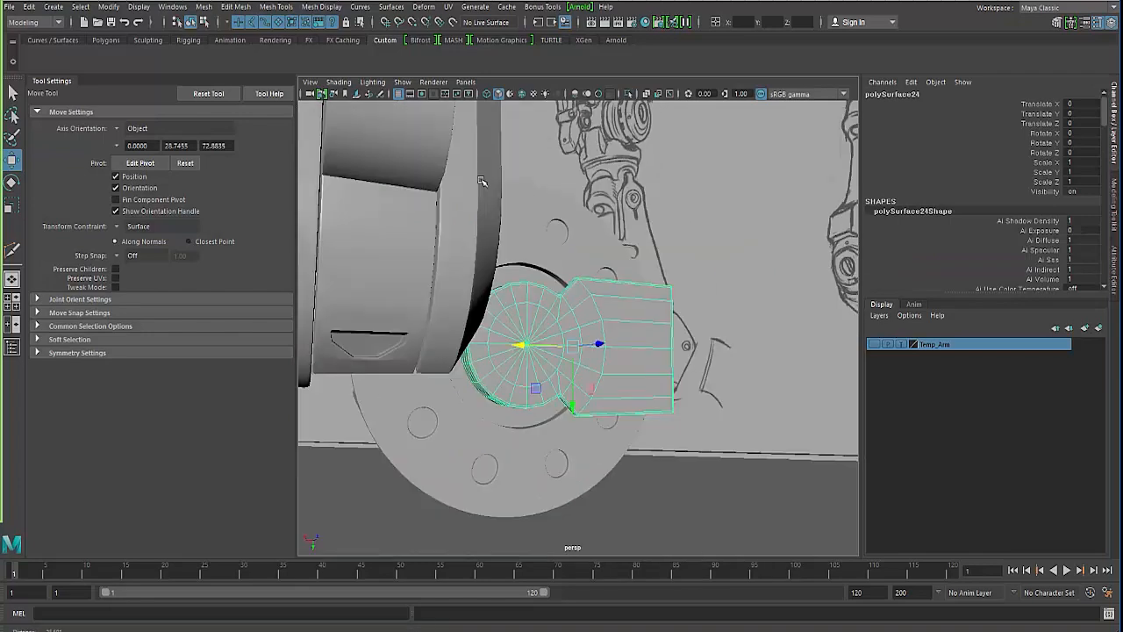
# Step: Select the notched gear part together with the disc-and-arm plate and group them
pyautogui.click(409, 300)
pyautogui.keyDown('alt'); pyautogui.moveTo(408, 300); pyautogui.dragTo(600, 359); pyautogui.keyUp('alt')
pyautogui.click(585, 343)
pyautogui.click(600, 359)
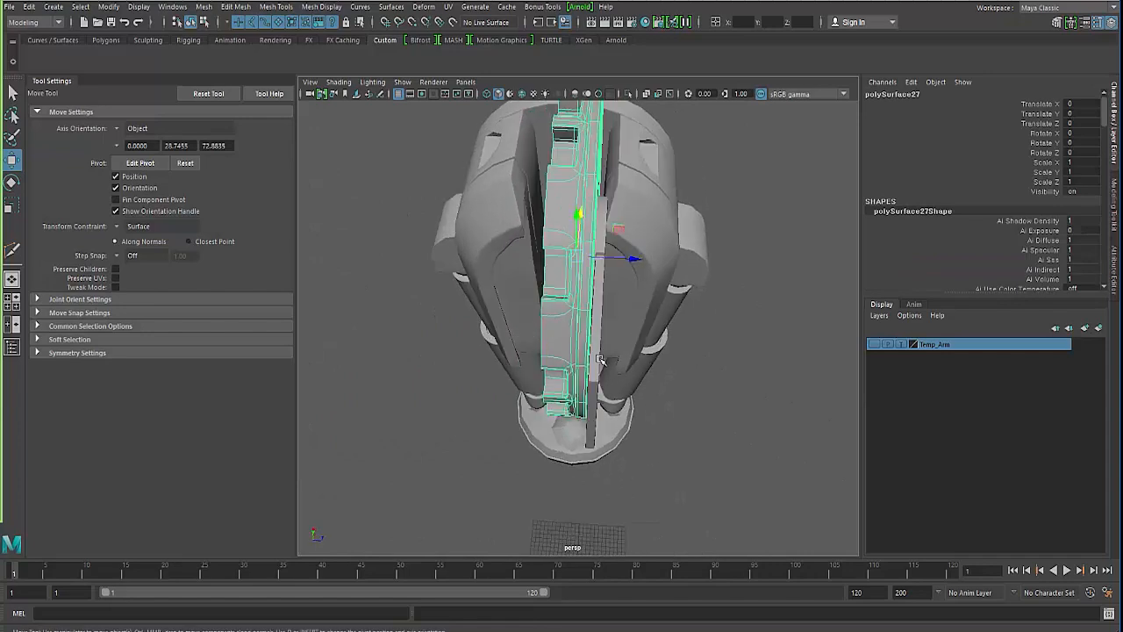
pyautogui.click(596, 367)
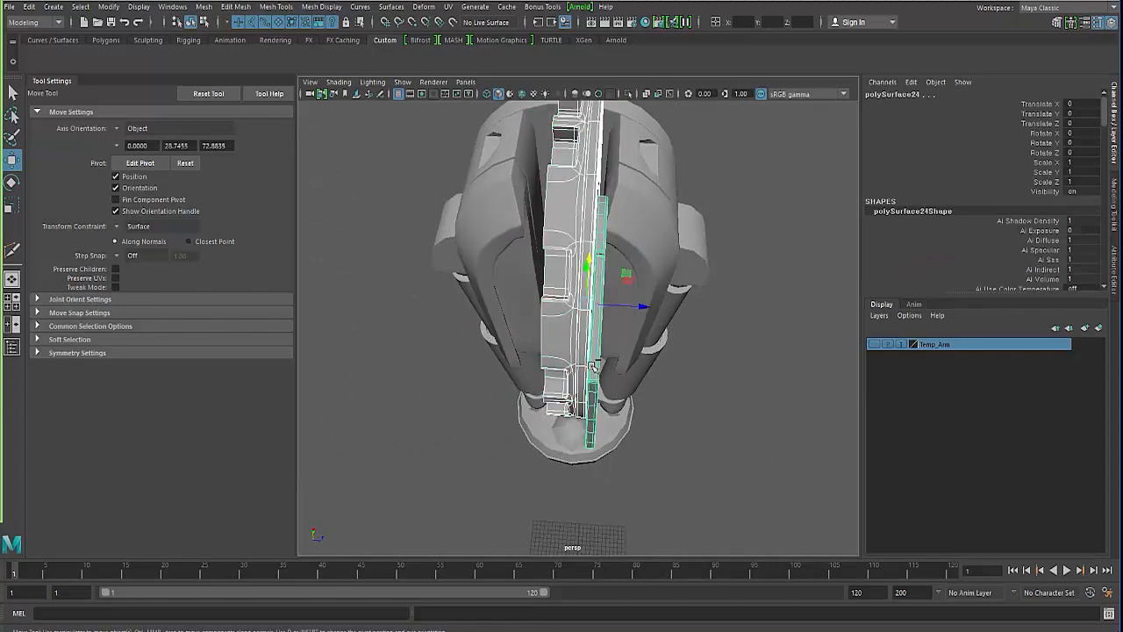
pyautogui.hotkey('ctrl', 'g')
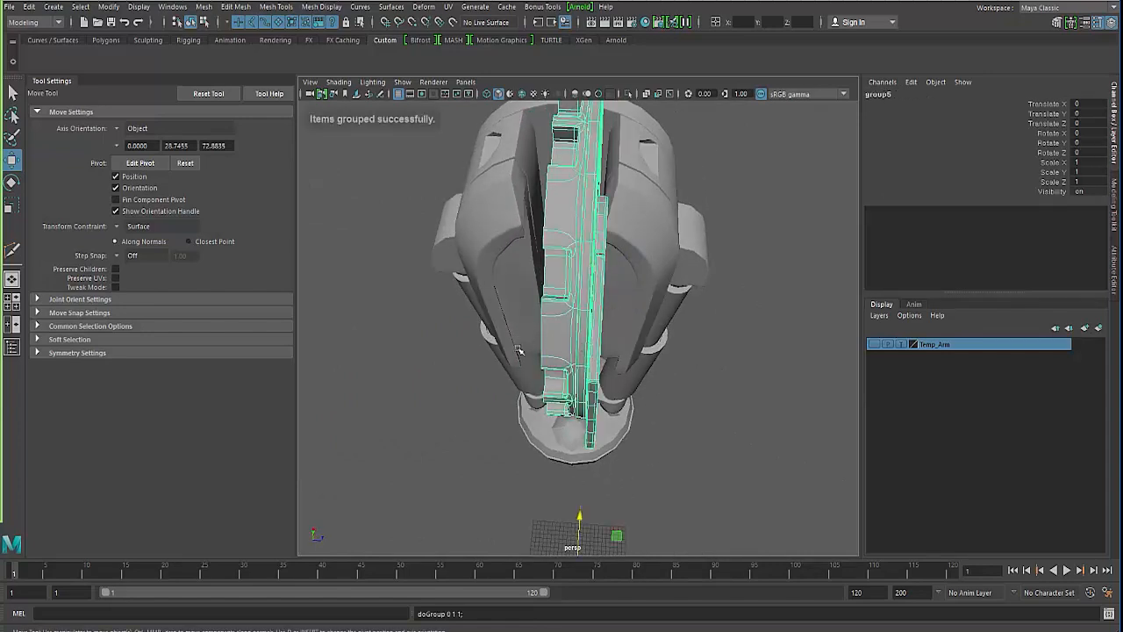
# Step: In the top view, set the Move tool's transform constraint to Off and snap the gear part's stray seam vertex onto the centre grid line
pyautogui.keyDown('alt'); pyautogui.moveTo(517, 350); pyautogui.dragTo(500, 381); pyautogui.keyUp('alt')
pyautogui.press('space')
pyautogui.press('space')
pyautogui.keyDown('alt'); pyautogui.moveTo(451, 237); pyautogui.dragTo(388, 235); pyautogui.keyUp('alt')
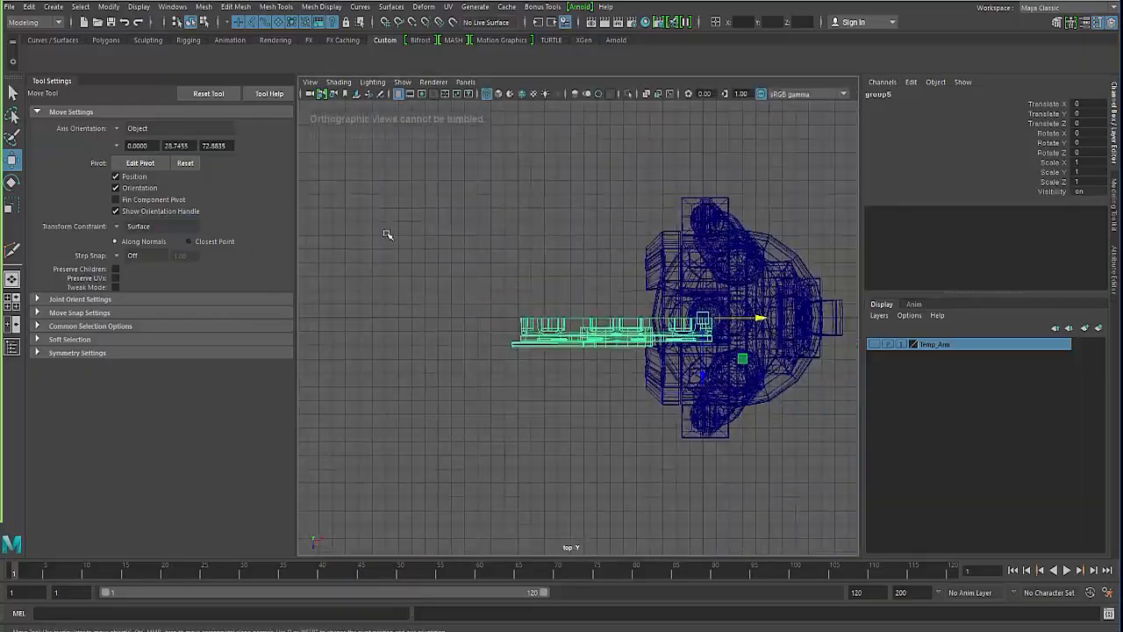
pyautogui.keyDown('alt'); pyautogui.moveTo(703, 317); pyautogui.dragTo(577, 326, button='middle'); pyautogui.keyUp('alt')
pyautogui.keyDown('alt'); pyautogui.moveTo(576, 327); pyautogui.dragTo(470, 304, button='right'); pyautogui.keyUp('alt')
pyautogui.press('1')
pyautogui.hotkey('ctrl', 'z')
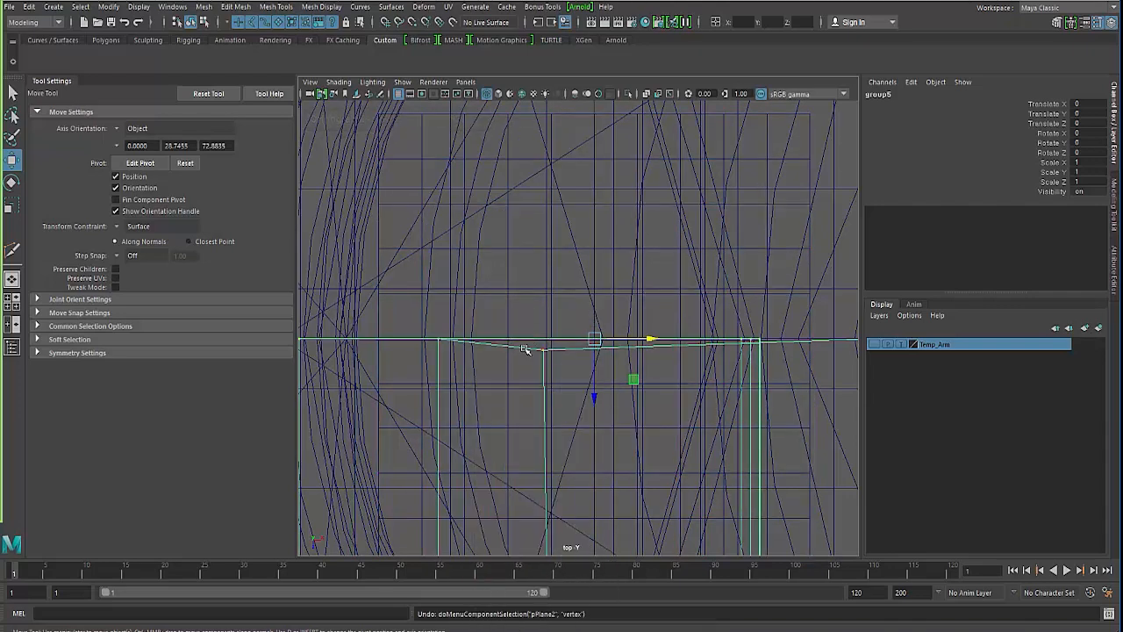
pyautogui.moveTo(524, 344); pyautogui.dragTo(564, 366)
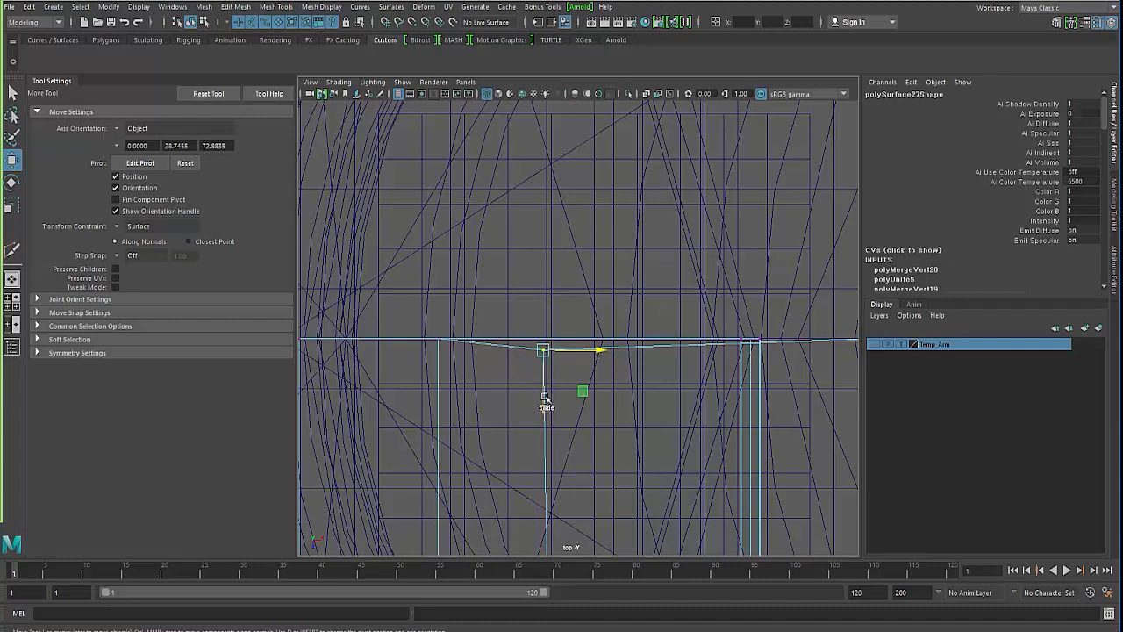
pyautogui.click(546, 399)
pyautogui.click(124, 226)
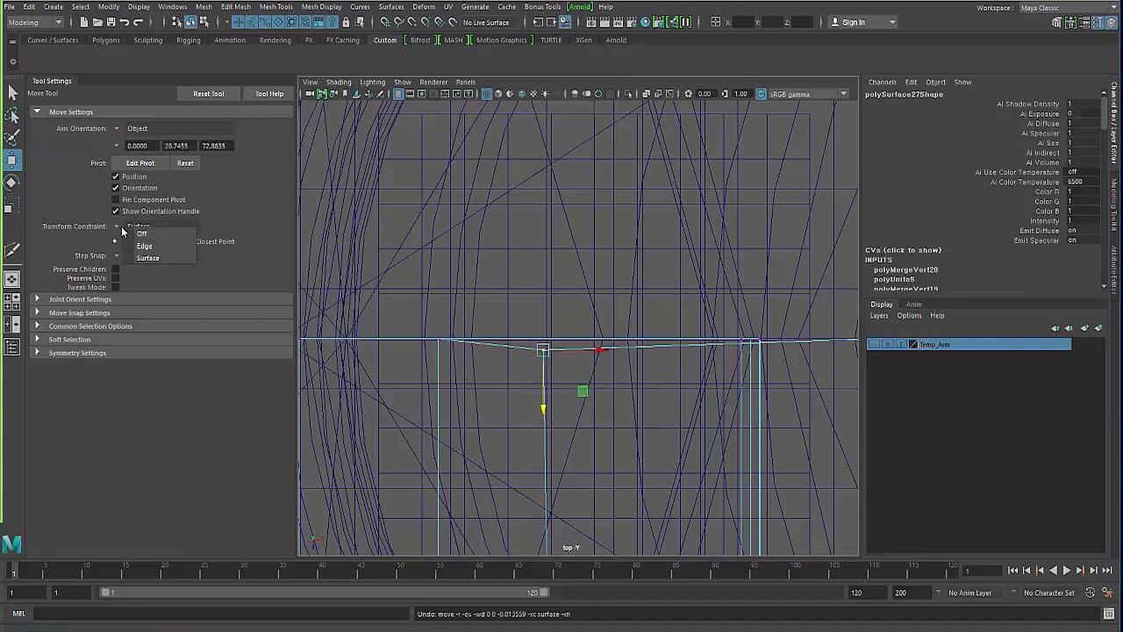
pyautogui.click(134, 231)
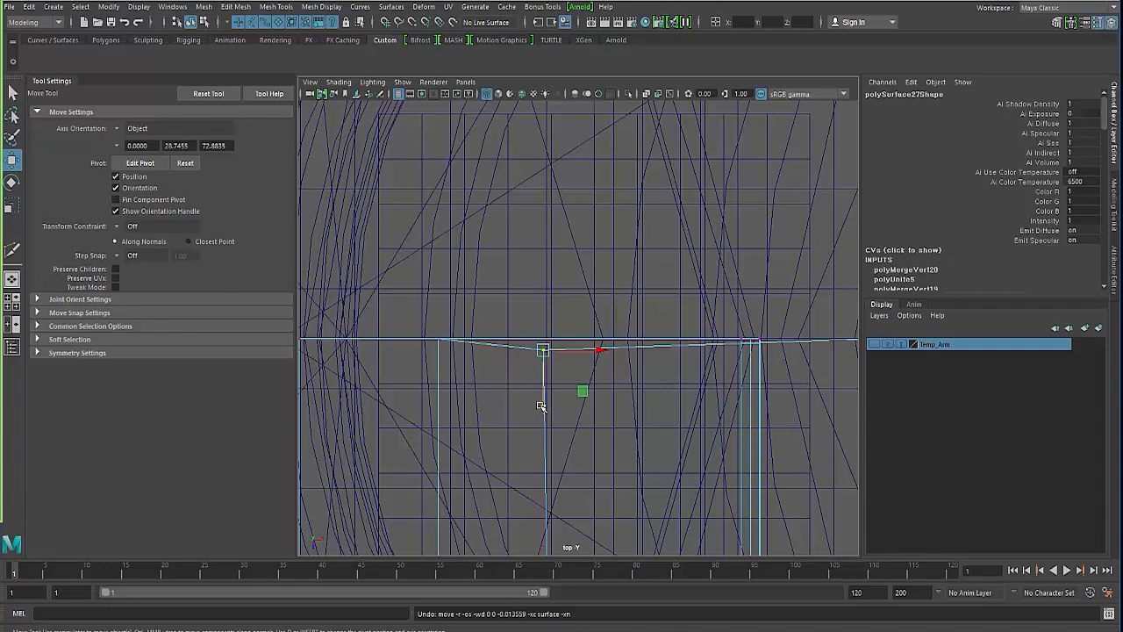
pyautogui.moveTo(541, 406); pyautogui.dragTo(502, 346)
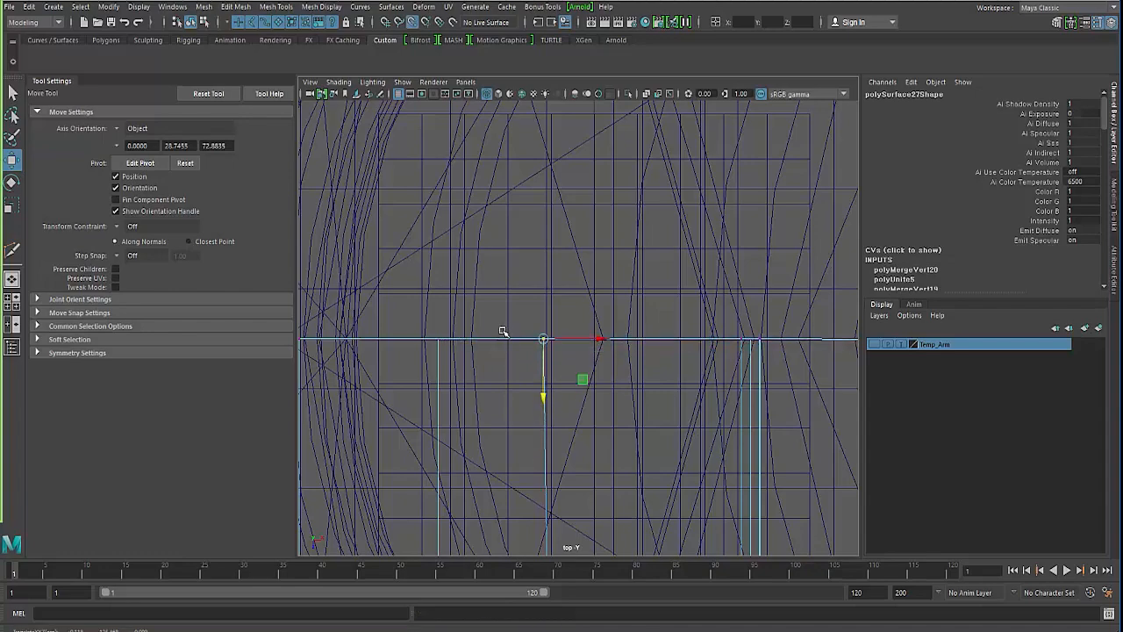
# Step: Snap the stray vertex near the gear part's far end onto the centre line and return to object selection
pyautogui.scroll(-5, 504, 388)
pyautogui.keyDown('alt'); pyautogui.moveTo(504, 389); pyautogui.dragTo(491, 382); pyautogui.keyUp('alt')
pyautogui.scroll(4, 485, 377)
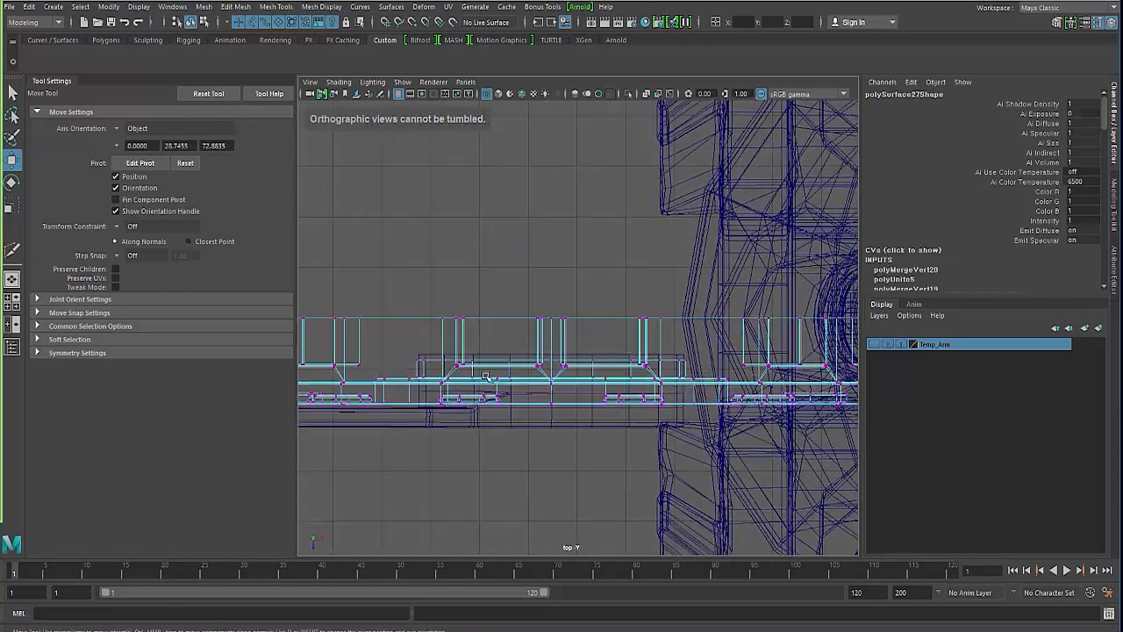
pyautogui.keyDown('alt'); pyautogui.moveTo(485, 376); pyautogui.dragTo(609, 369, button='middle'); pyautogui.keyUp('alt')
pyautogui.scroll(5, 607, 364)
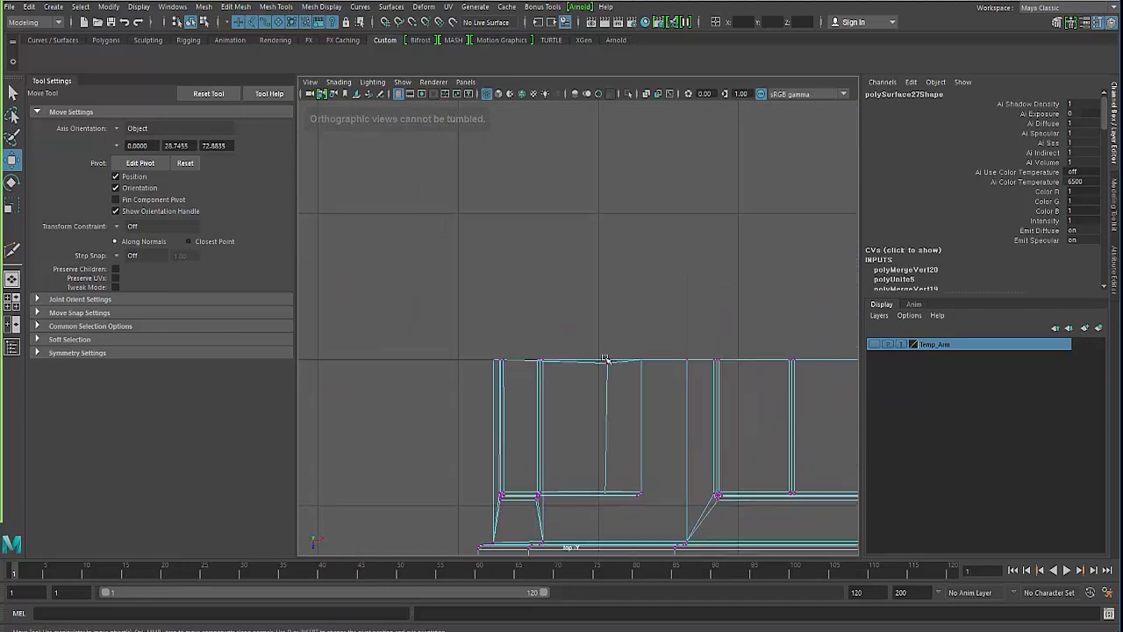
pyautogui.click(605, 360)
pyautogui.moveTo(604, 420); pyautogui.dragTo(600, 439)
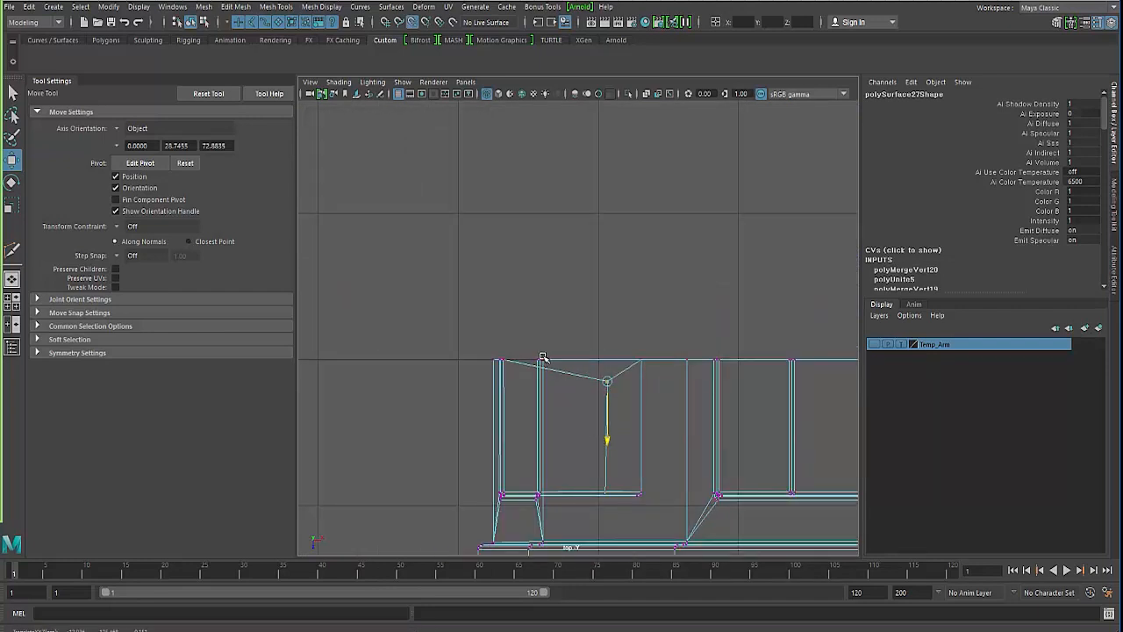
pyautogui.press('F8')
pyautogui.press('F8')
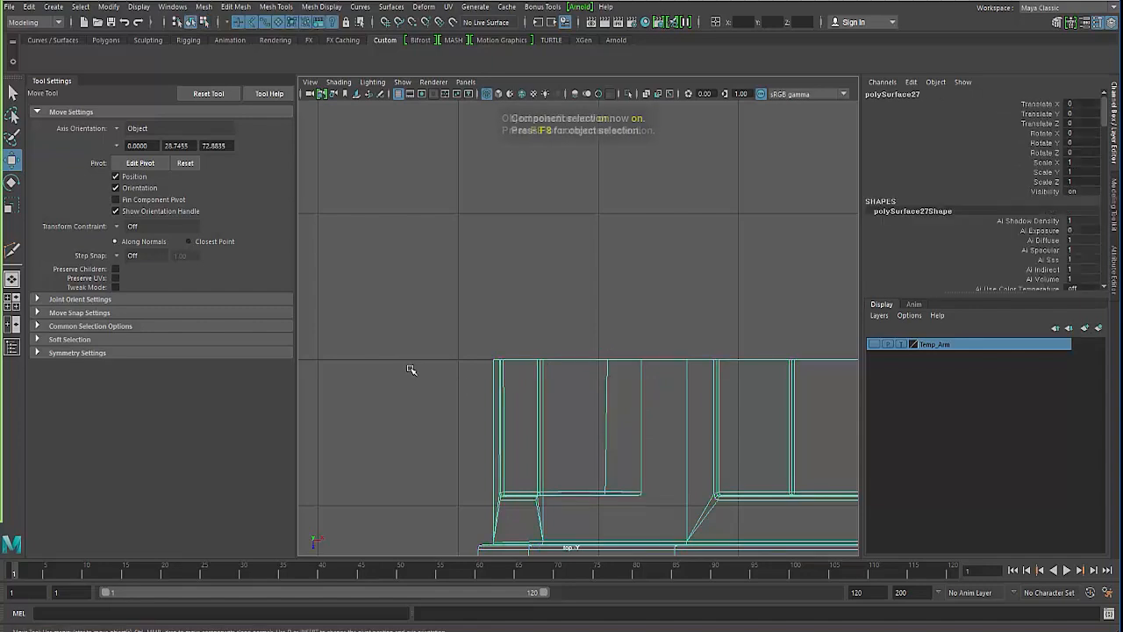
# Step: Duplicate the group holding the gear part and arm plate and mirror the copy across the centre line with Scale Z -1
pyautogui.keyDown('alt'); pyautogui.moveTo(570, 438); pyautogui.dragTo(607, 395, button='right'); pyautogui.keyUp('alt')
pyautogui.keyDown('alt'); pyautogui.moveTo(607, 395); pyautogui.dragTo(412, 405, button='middle'); pyautogui.keyUp('alt')
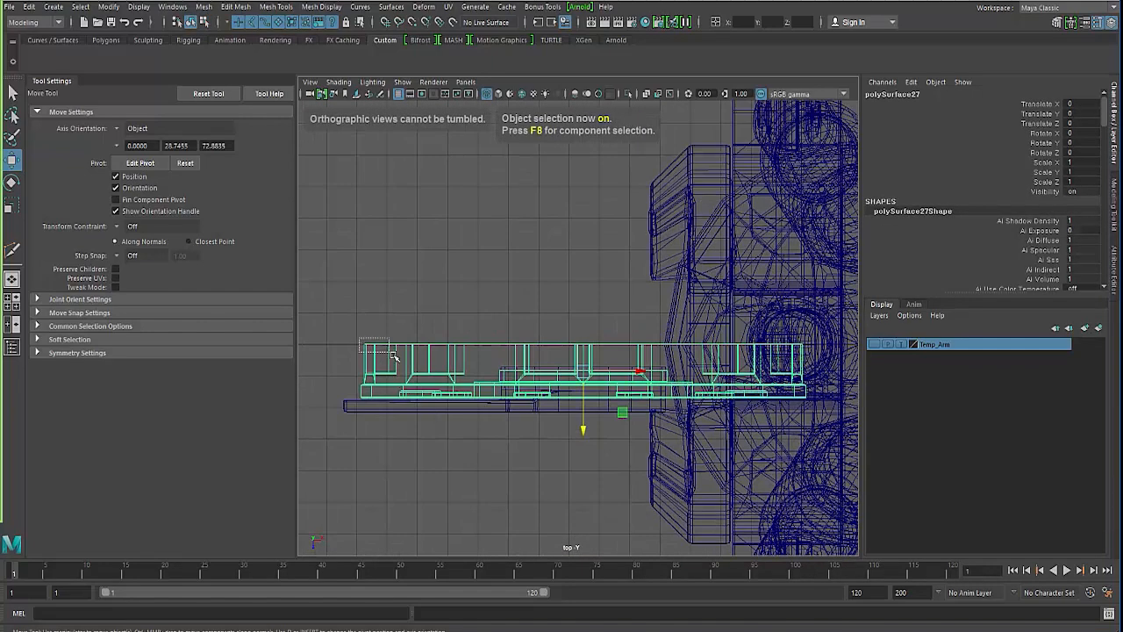
pyautogui.moveTo(395, 357); pyautogui.dragTo(396, 360)
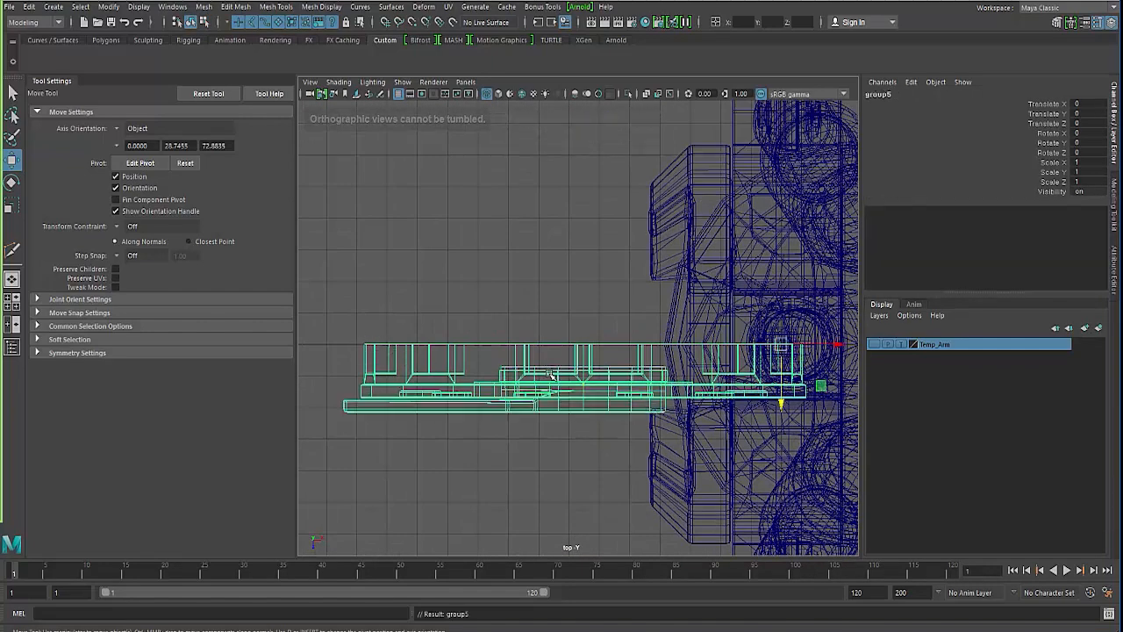
pyautogui.press('r')
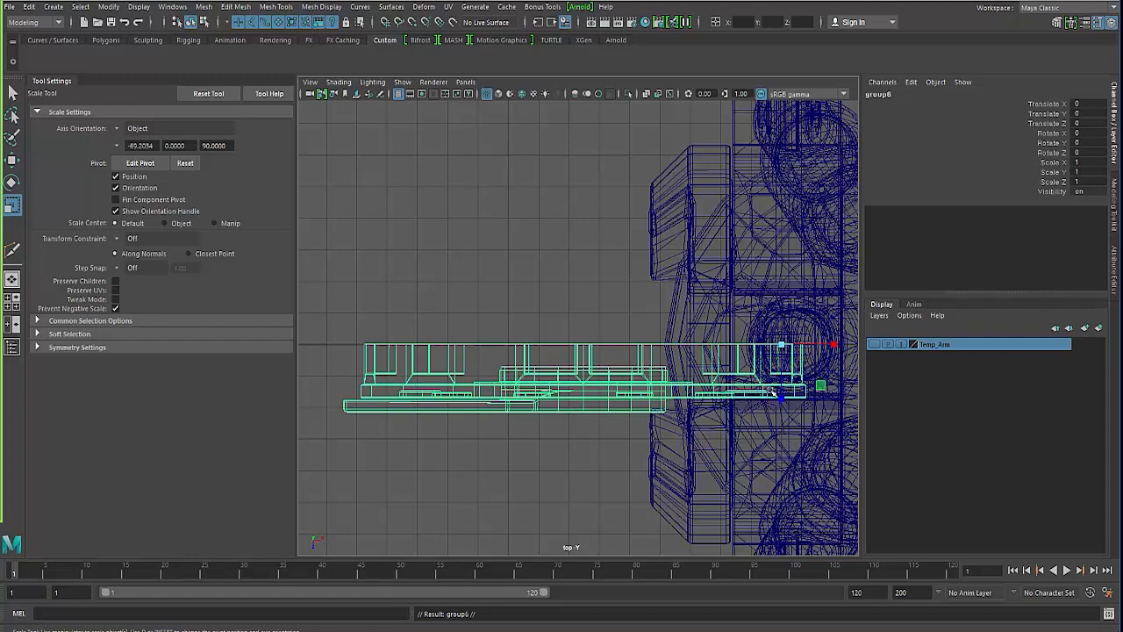
pyautogui.moveTo(782, 403); pyautogui.dragTo(780, 290)
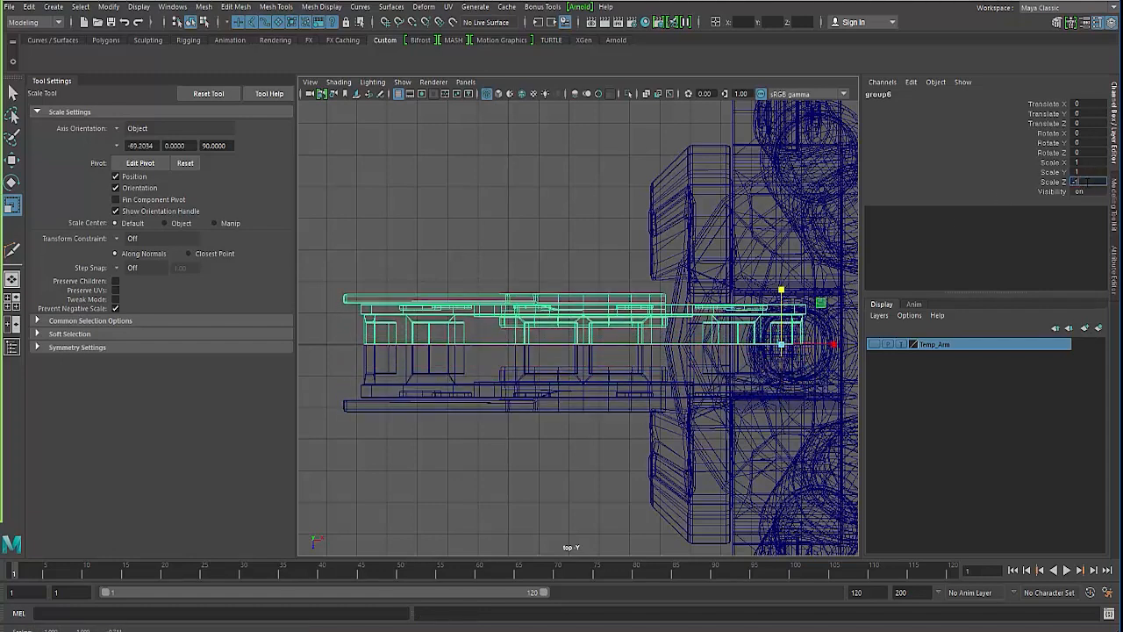
pyautogui.press('Return')
pyautogui.click(368, 327)
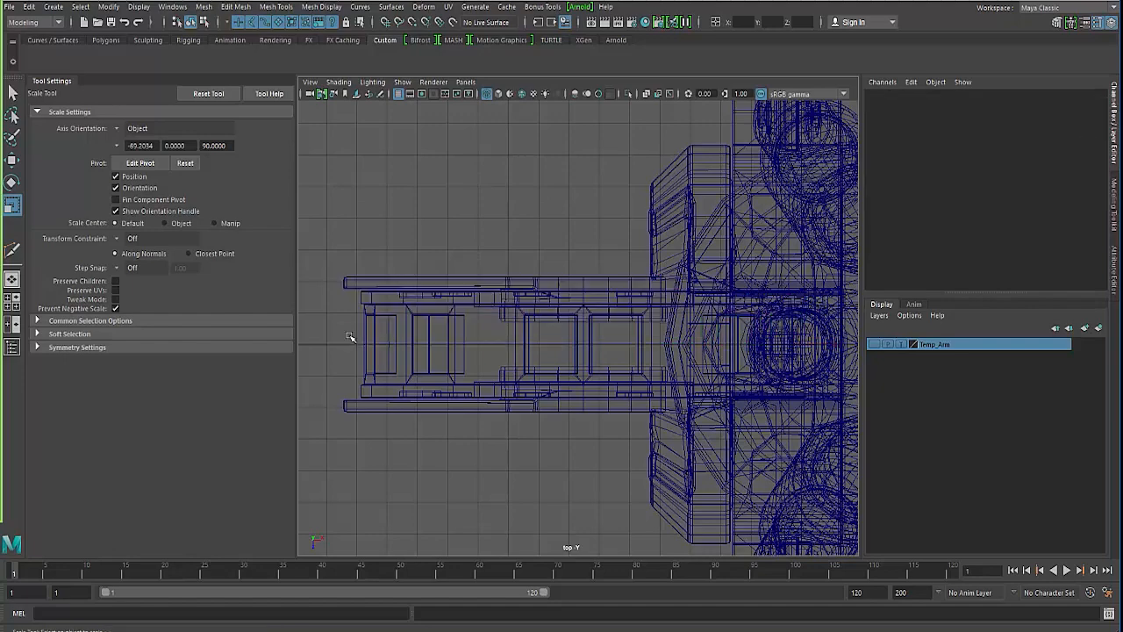
# Step: Select the original and mirrored halves of the notched gear part and combine them into one mesh
pyautogui.moveTo(368, 332); pyautogui.dragTo(344, 352)
pyautogui.scroll(4, 379, 376)
pyautogui.keyDown('alt'); pyautogui.moveTo(379, 376); pyautogui.dragTo(649, 371, button='middle'); pyautogui.keyUp('alt')
pyautogui.keyDown('alt'); pyautogui.click(561, 409); pyautogui.keyUp('alt')
pyautogui.keyDown('alt'); pyautogui.moveTo(649, 371); pyautogui.dragTo(1008, 391, button='right'); pyautogui.keyUp('alt')
pyautogui.scroll(-8, 611, 389)
pyautogui.keyDown('alt'); pyautogui.moveTo(611, 389); pyautogui.dragTo(487, 369, button='middle'); pyautogui.keyUp('alt')
pyautogui.scroll(5, 488, 368)
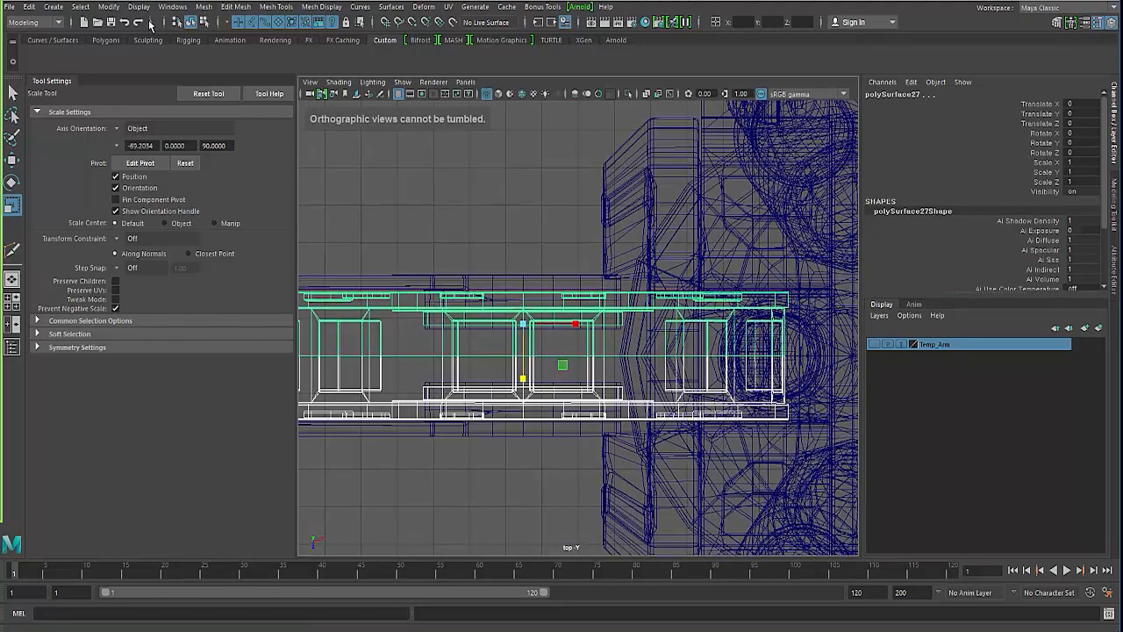
pyautogui.click(209, 8)
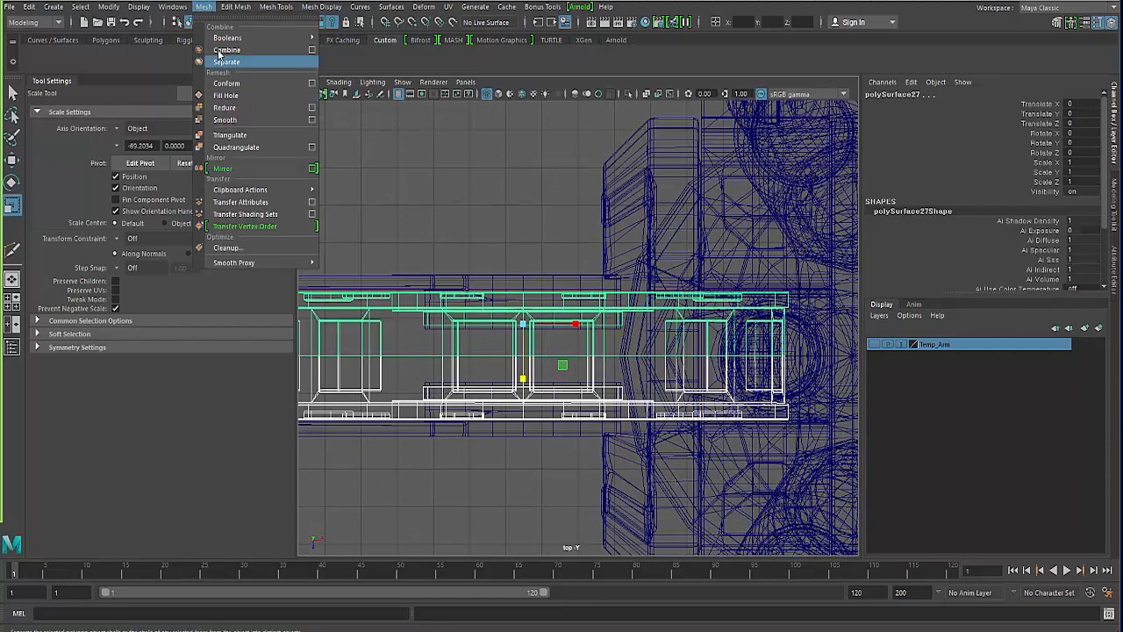
pyautogui.click(221, 46)
# Step: Merge the combined gear's overlapping vertices along the centre seam with a distance threshold of 0.001
pyautogui.click(205, 7)
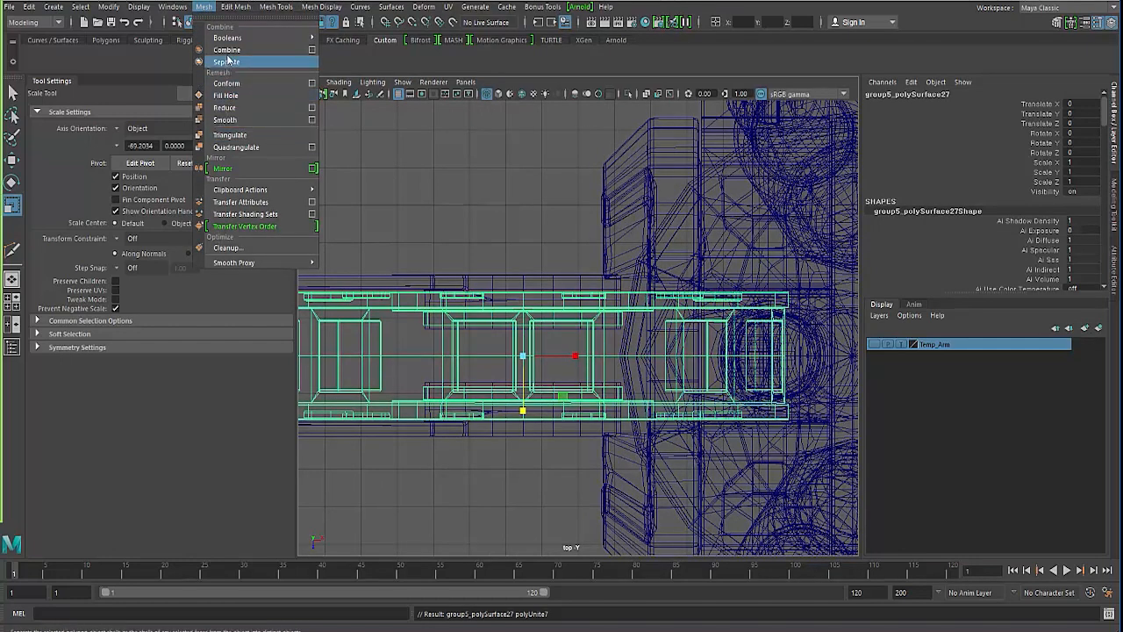
pyautogui.moveTo(237, 8)
pyautogui.click(250, 123)
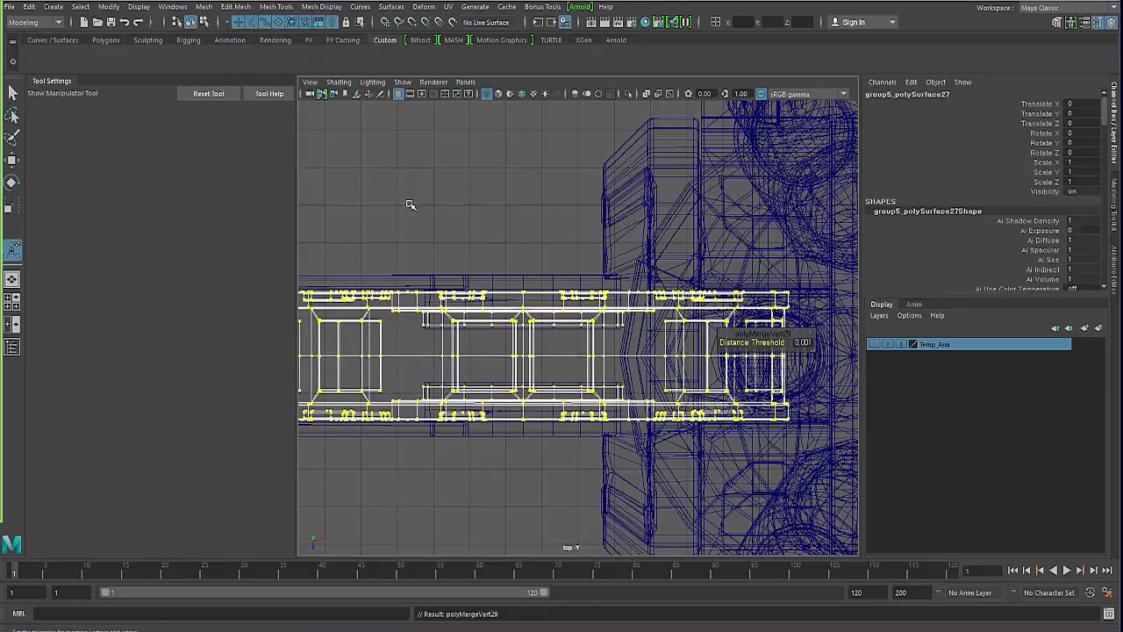
pyautogui.click(409, 203)
# Step: Examine the merged gear's centre seam, with smooth preview in the perspective view, from several angles
pyautogui.keyDown('alt'); pyautogui.moveTo(359, 355); pyautogui.dragTo(452, 357, button='middle'); pyautogui.keyUp('alt')
pyautogui.scroll(1, 452, 358)
pyautogui.click(452, 357)
pyautogui.press('space')
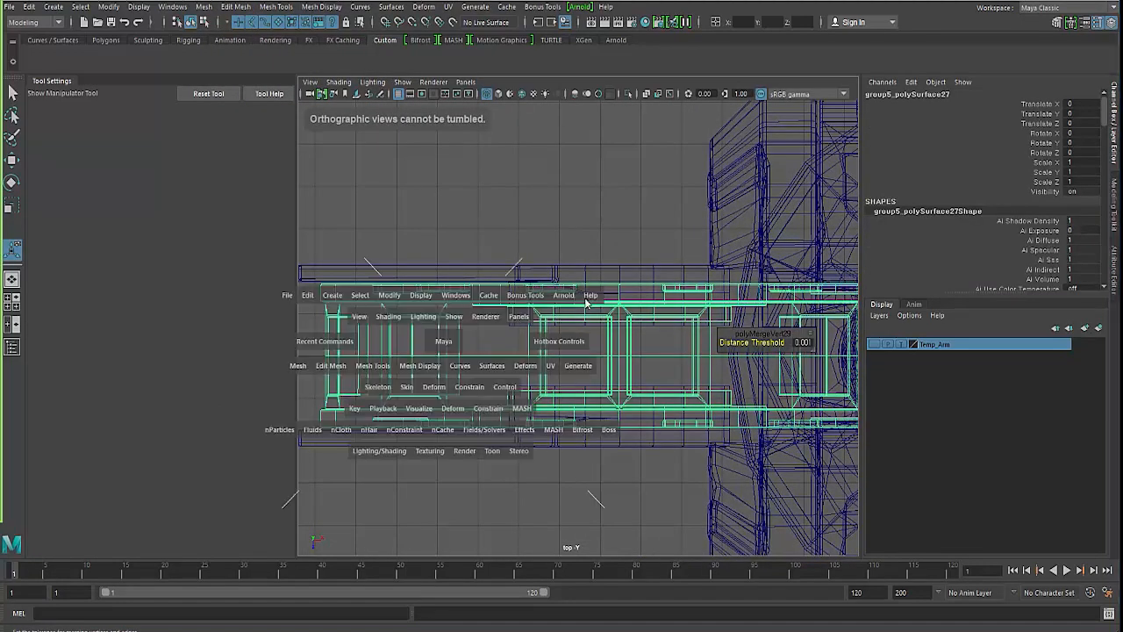
pyautogui.press('space')
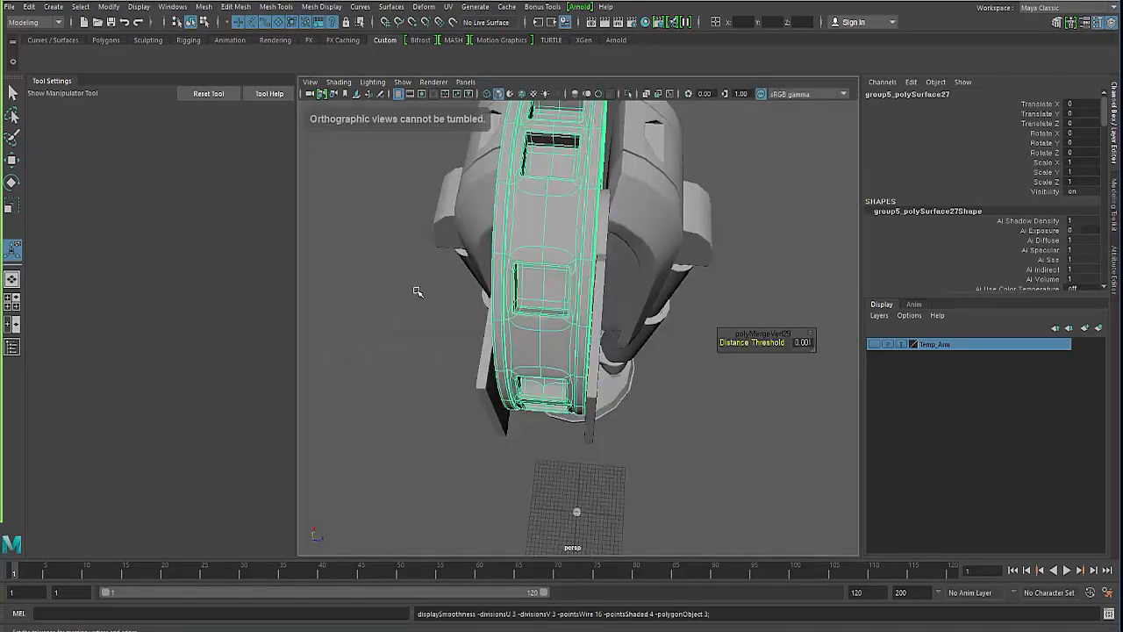
pyautogui.click(419, 290)
pyautogui.moveTo(419, 291)
pyautogui.keyDown('alt'); pyautogui.mouseDown()
pyautogui.moveTo(489, 254)
pyautogui.moveTo(448, 235)
pyautogui.moveTo(343, 283)
pyautogui.moveTo(500, 342)
pyautogui.moveTo(546, 346)
pyautogui.moveTo(478, 254)
pyautogui.moveTo(592, 277)
pyautogui.moveTo(532, 275)
pyautogui.moveTo(548, 243)
pyautogui.moveTo(443, 279)
pyautogui.moveTo(412, 254)
pyautogui.mouseUp(); pyautogui.keyUp('alt')
pyautogui.click(547, 243)
pyautogui.click(452, 241)
pyautogui.keyDown('alt'); pyautogui.moveTo(443, 207); pyautogui.dragTo(410, 221); pyautogui.keyUp('alt')
pyautogui.keyDown('alt'); pyautogui.moveTo(465, 272); pyautogui.dragTo(412, 245); pyautogui.keyUp('alt')
pyautogui.moveTo(561, 224)
pyautogui.keyDown('alt'); pyautogui.mouseDown()
pyautogui.moveTo(484, 261)
pyautogui.moveTo(448, 224)
pyautogui.moveTo(383, 212)
pyautogui.mouseUp(); pyautogui.keyUp('alt')
# Step: Compare the whole arm assembly and its mirrored plates with the reference sketches from several angles
pyautogui.click(516, 239)
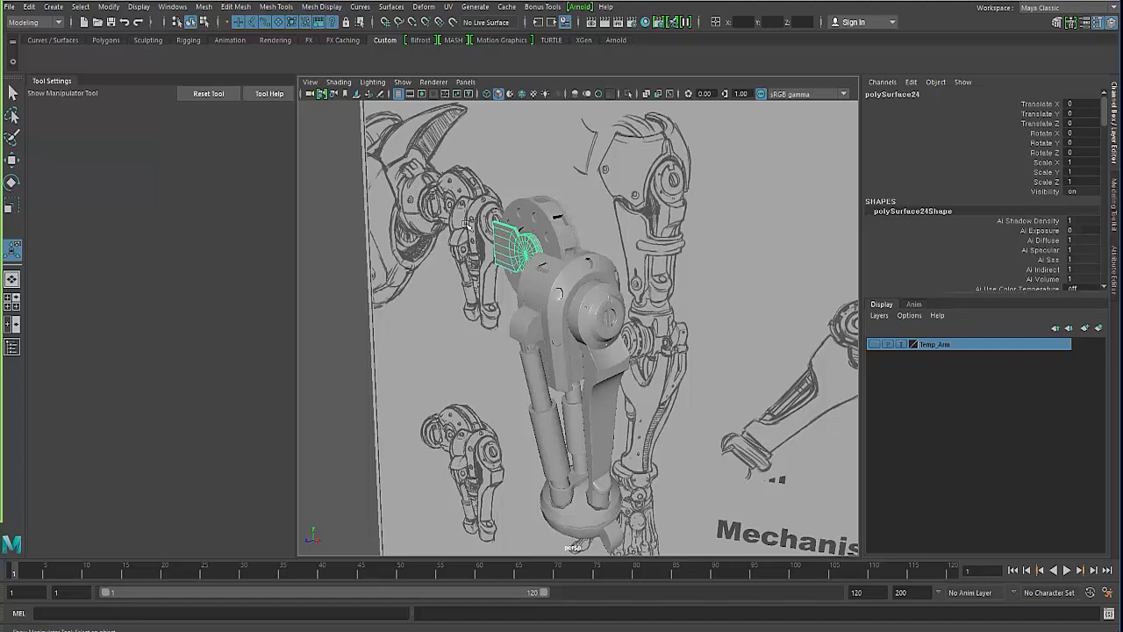
pyautogui.keyDown('alt'); pyautogui.moveTo(490, 337); pyautogui.dragTo(600, 226); pyautogui.keyUp('alt')
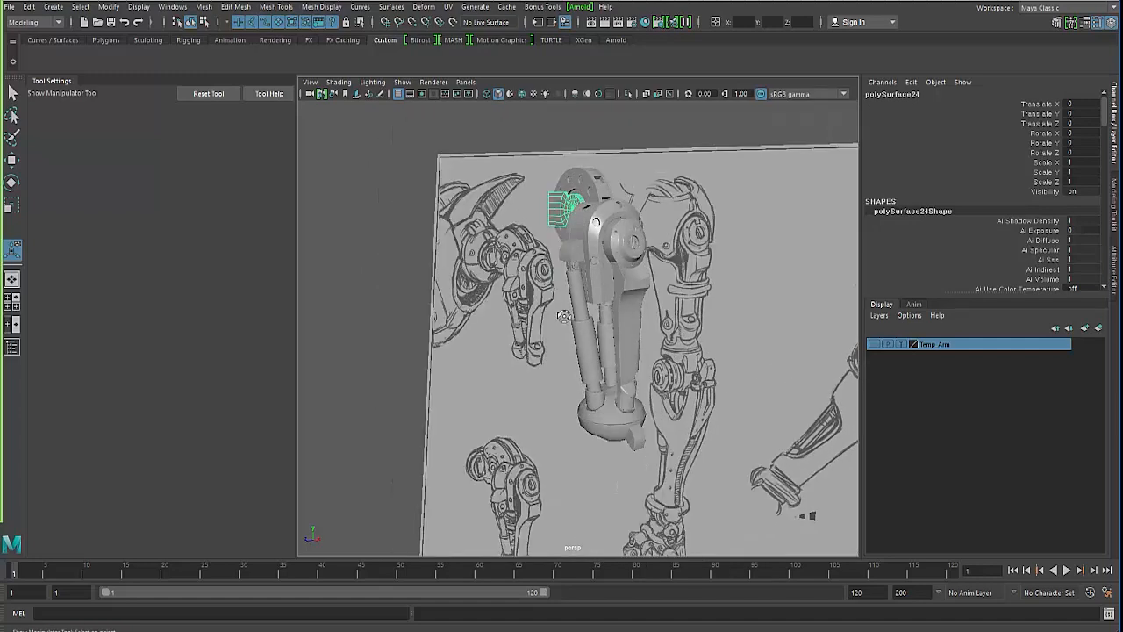
pyautogui.keyDown('alt'); pyautogui.moveTo(564, 316); pyautogui.dragTo(578, 268); pyautogui.keyUp('alt')
pyautogui.keyDown('alt'); pyautogui.moveTo(616, 193); pyautogui.dragTo(627, 163); pyautogui.keyUp('alt')
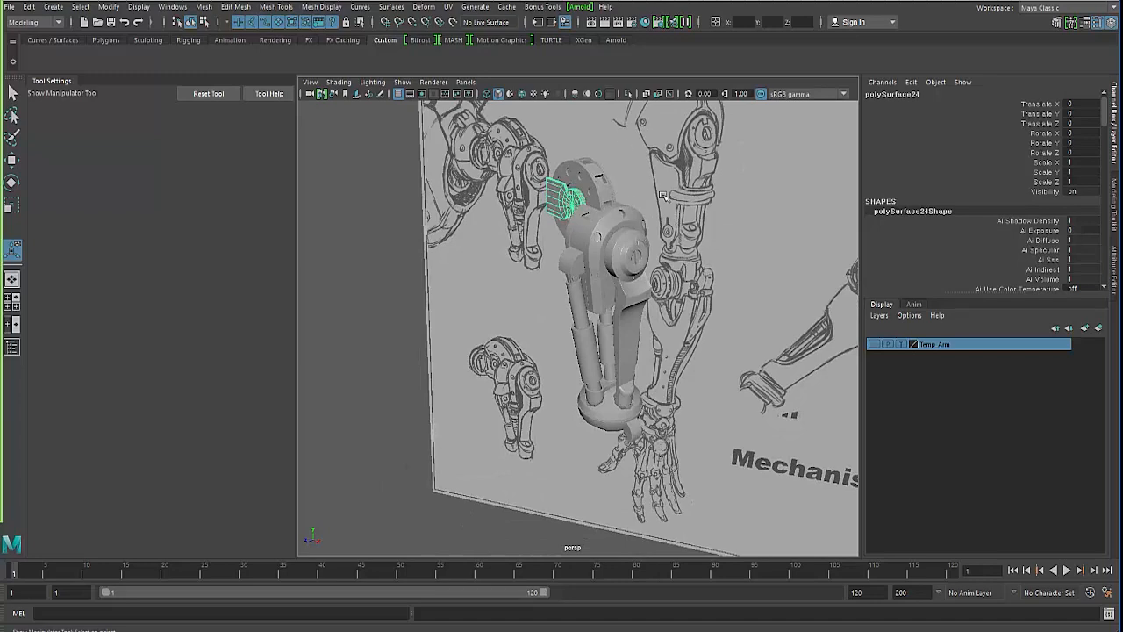
pyautogui.keyDown('alt'); pyautogui.moveTo(654, 222); pyautogui.dragTo(559, 284); pyautogui.keyUp('alt')
pyautogui.click(409, 355)
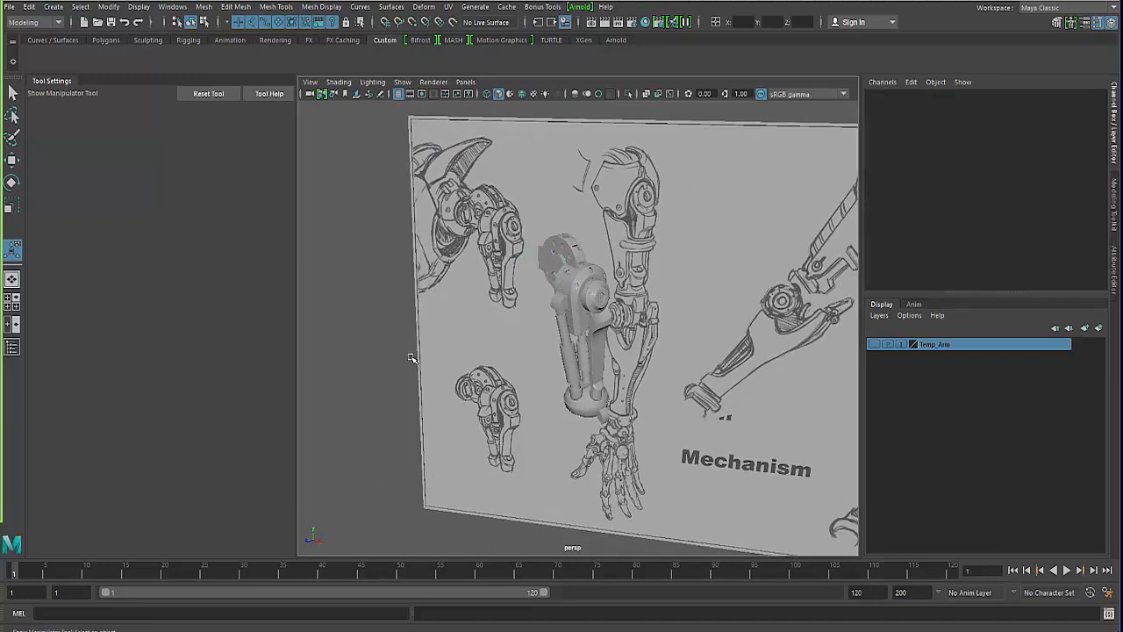
pyautogui.scroll(6, 408, 354)
pyautogui.moveTo(409, 354)
pyautogui.keyDown('alt'); pyautogui.mouseDown()
pyautogui.moveTo(473, 333)
pyautogui.moveTo(451, 341)
pyautogui.moveTo(462, 352)
pyautogui.mouseUp(); pyautogui.keyUp('alt')
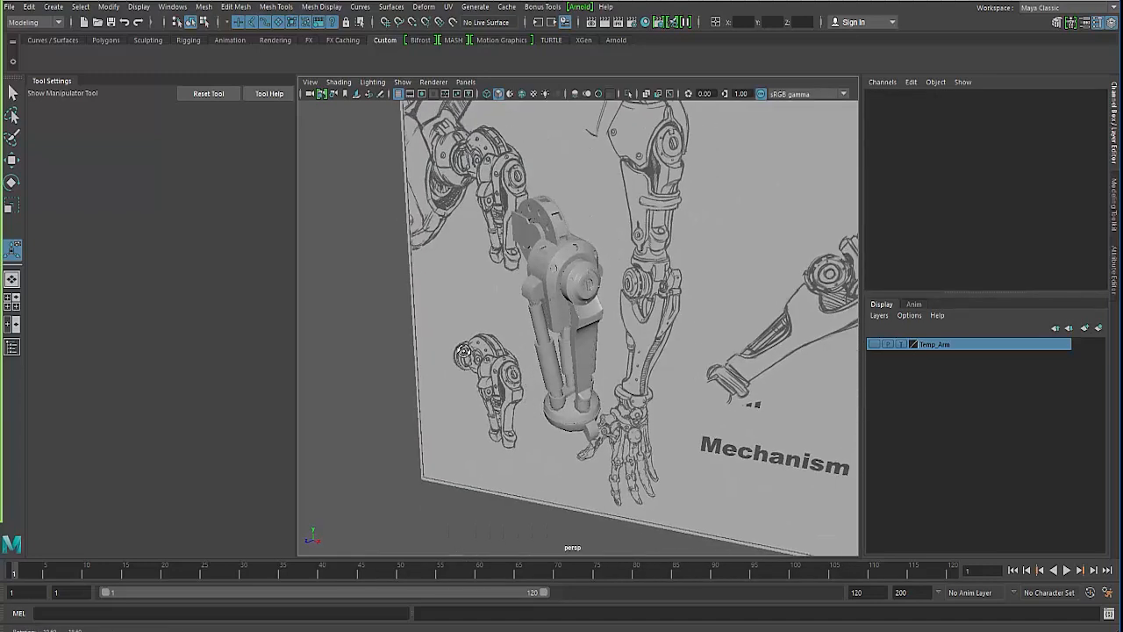